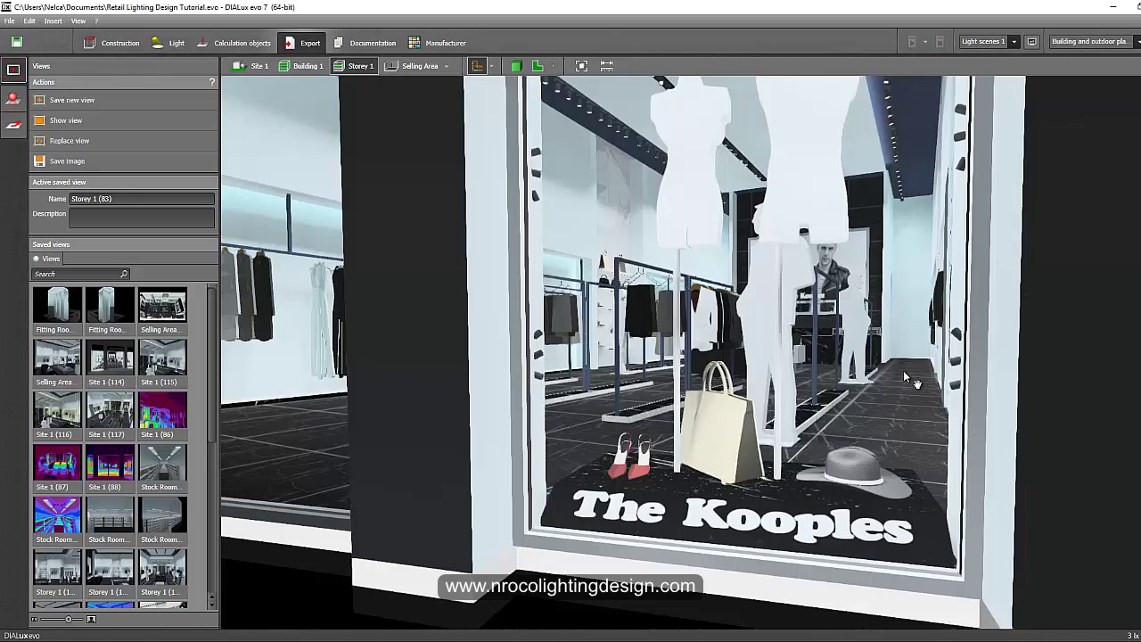
# Examine the shop's display windows and the interior behind the glass in the 3D storey view from several distances and angles.
pyautogui.scroll(-5, 923, 385)
pyautogui.scroll(3, 802, 369)
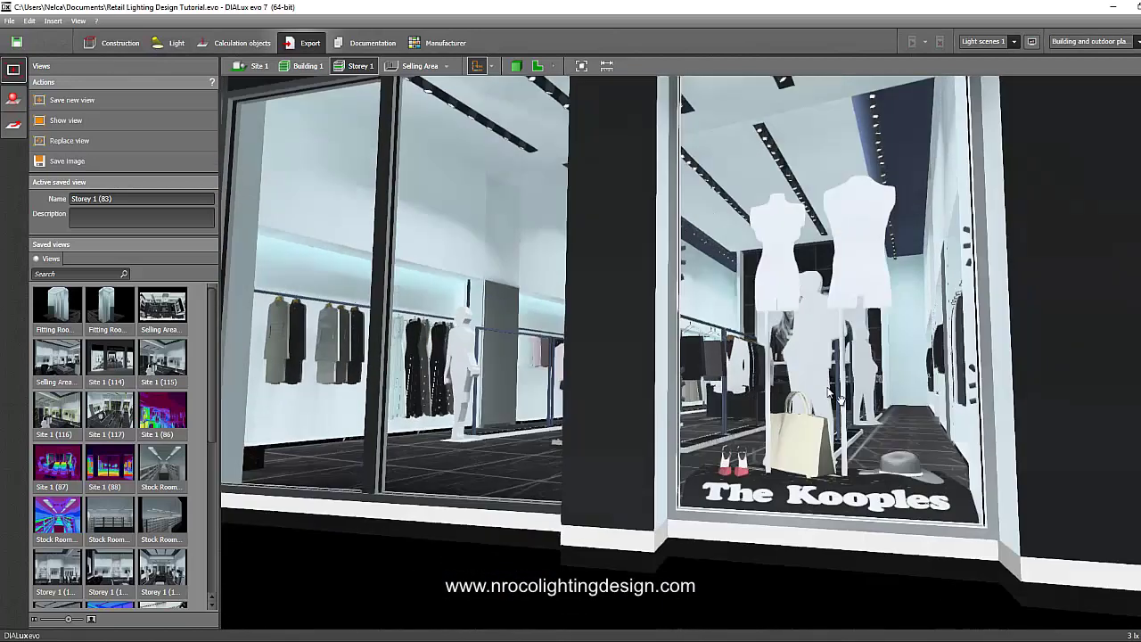
pyautogui.scroll(4, 662, 351)
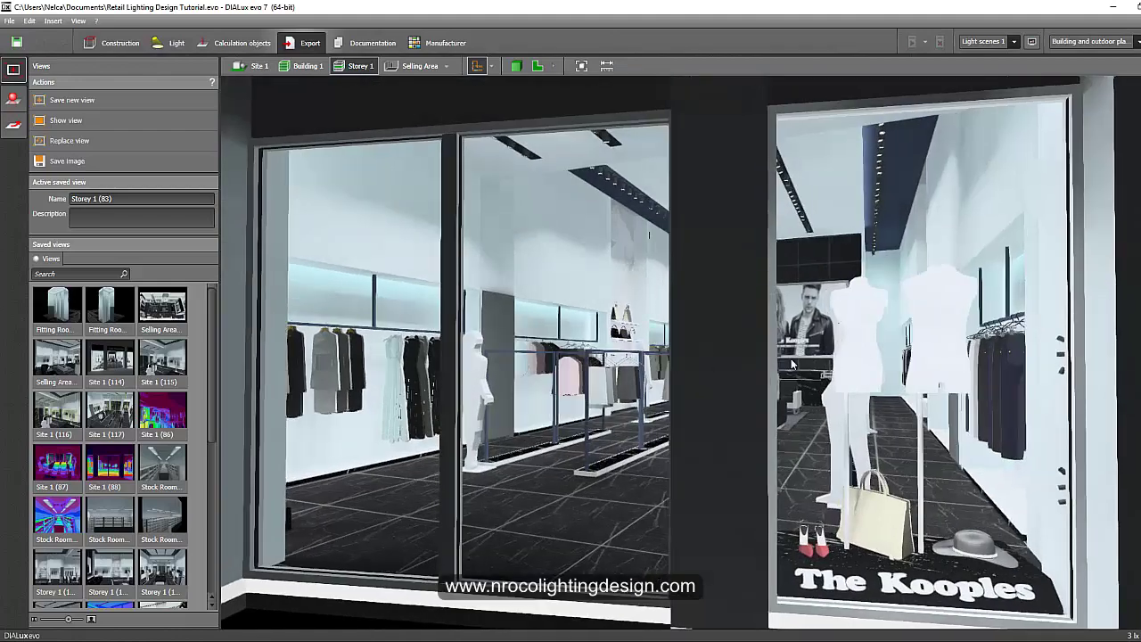
pyautogui.scroll(-3, 635, 361)
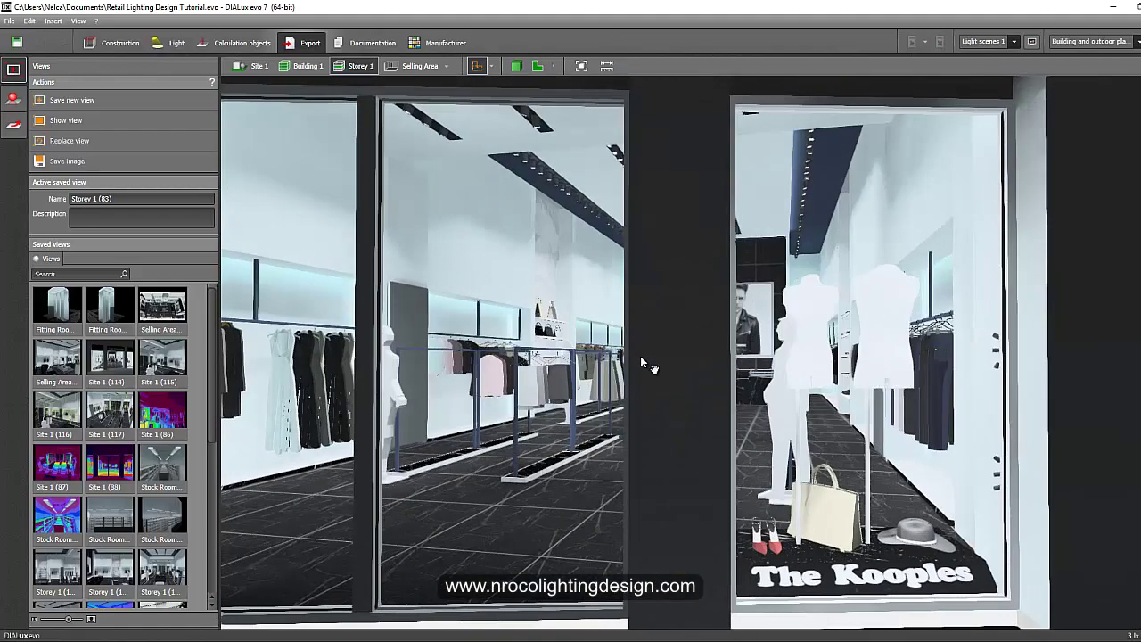
pyautogui.scroll(4, 640, 355)
pyautogui.moveTo(715, 384); pyautogui.dragTo(708, 384, button='right')
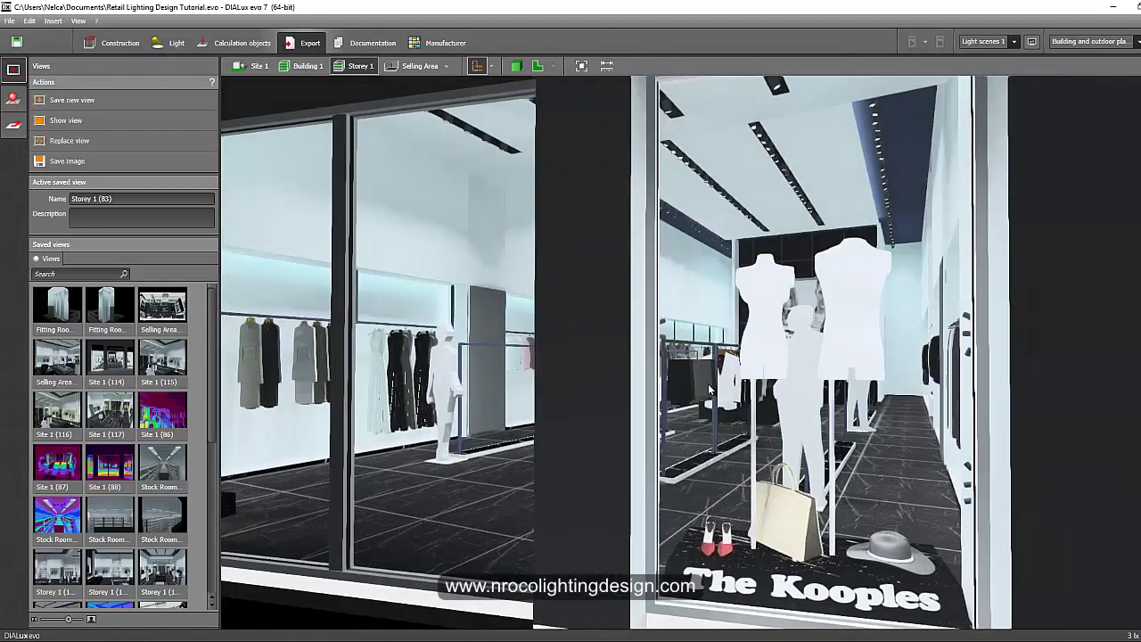
pyautogui.moveTo(656, 369); pyautogui.dragTo(635, 369, button='middle')
pyautogui.scroll(1, 645, 382)
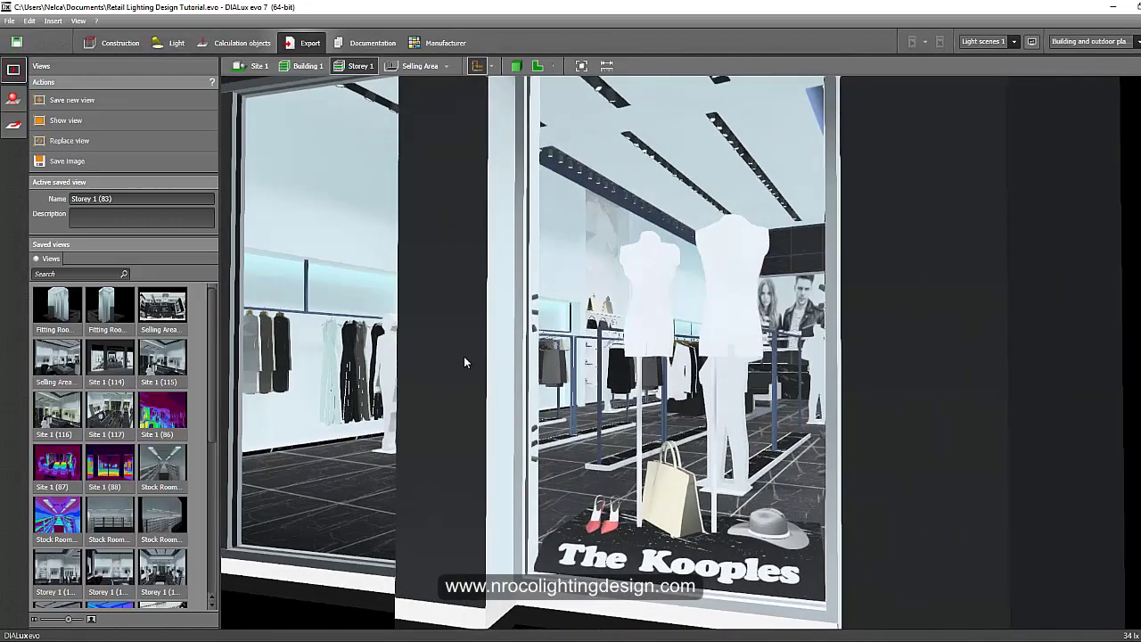
pyautogui.moveTo(461, 369); pyautogui.dragTo(463, 372, button='right')
pyautogui.moveTo(466, 372); pyautogui.dragTo(580, 376, button='middle')
pyautogui.moveTo(551, 382)
pyautogui.mouseDown(button='right')
pyautogui.moveTo(563, 387)
pyautogui.moveTo(555, 383)
pyautogui.mouseUp(button='right')
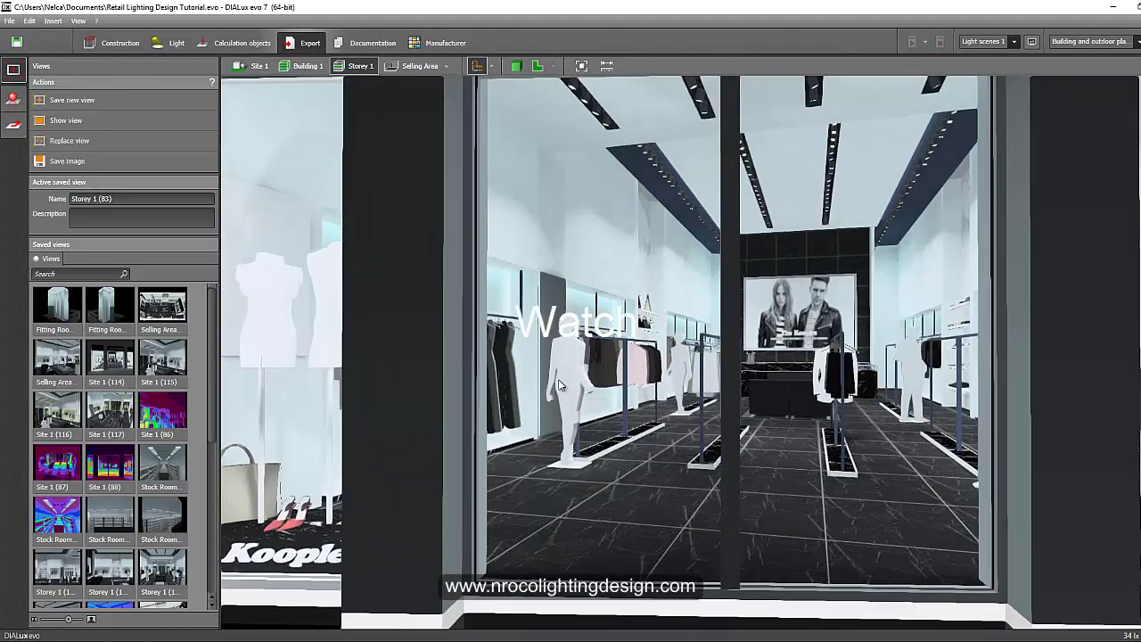
pyautogui.moveTo(733, 387); pyautogui.dragTo(831, 409, button='right')
pyautogui.scroll(3, 730, 400)
pyautogui.moveTo(830, 409); pyautogui.dragTo(739, 485, button='middle')
pyautogui.moveTo(739, 485); pyautogui.dragTo(852, 449, button='right')
pyautogui.scroll(-8, 851, 449)
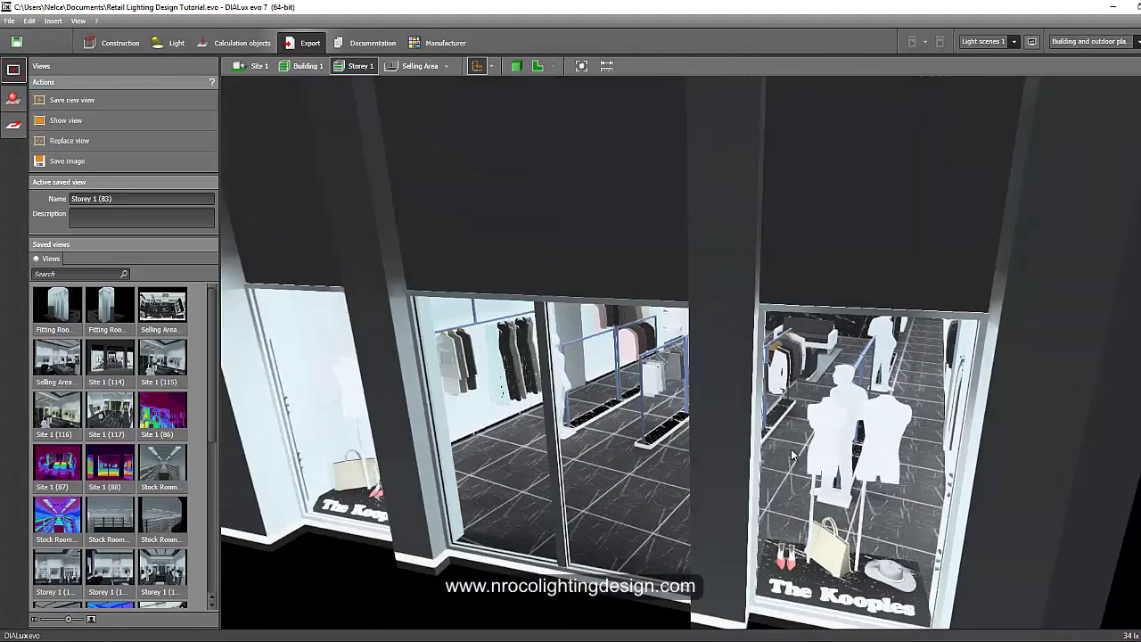
pyautogui.moveTo(807, 480); pyautogui.dragTo(813, 595, button='middle')
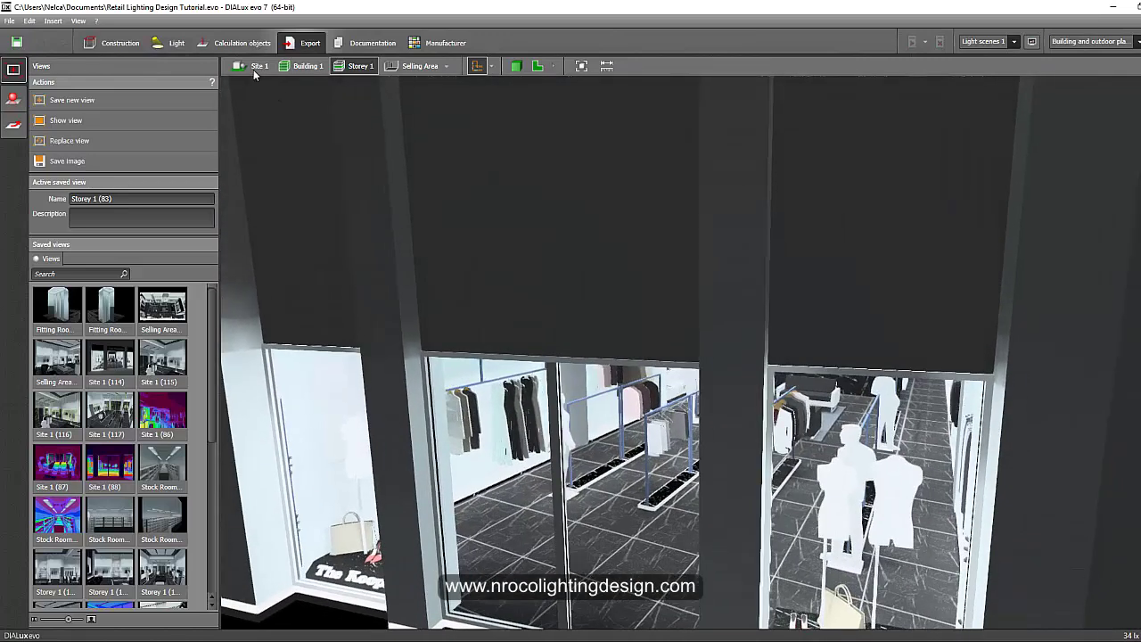
# Show the whole site in 3D and examine the shop front with The Kooples signage up close.
pyautogui.click(253, 68)
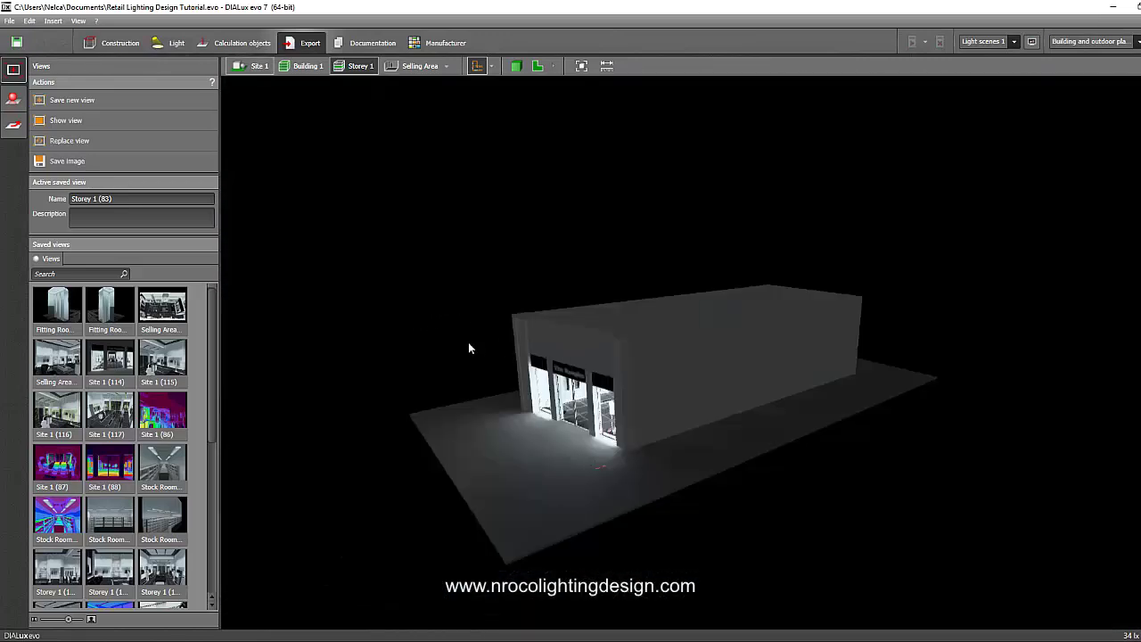
pyautogui.moveTo(485, 316); pyautogui.dragTo(505, 306, button='right')
pyautogui.scroll(4, 686, 396)
pyautogui.moveTo(687, 396); pyautogui.dragTo(636, 365, button='right')
pyautogui.scroll(2, 637, 366)
pyautogui.moveTo(638, 371); pyautogui.dragTo(818, 366)
pyautogui.moveTo(818, 364); pyautogui.dragTo(795, 379, button='right')
pyautogui.scroll(2, 840, 361)
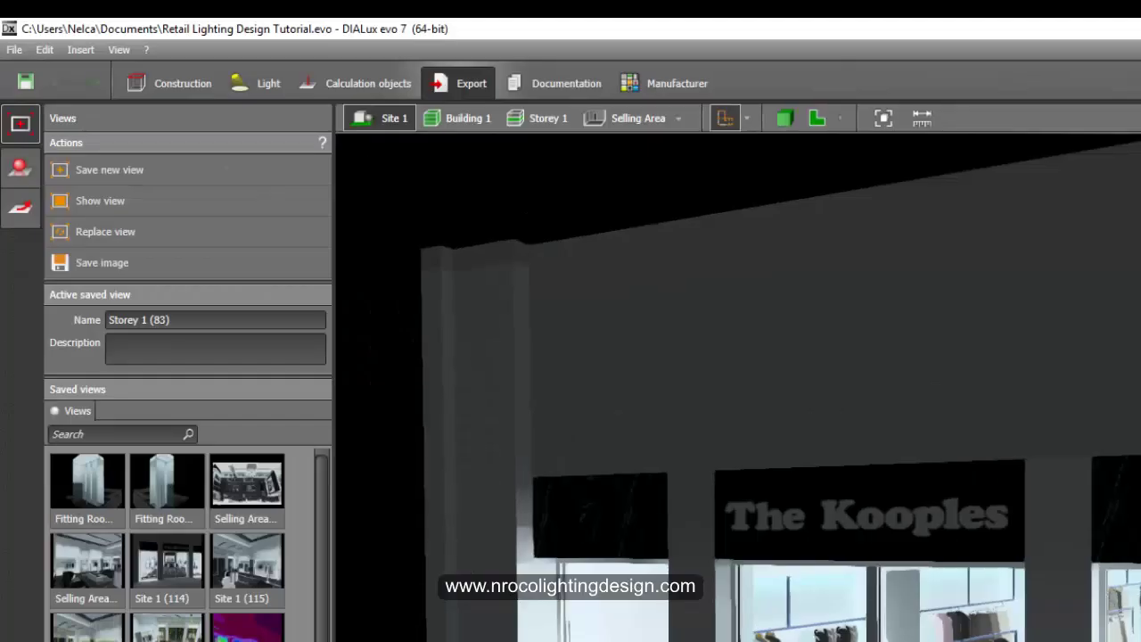
pyautogui.moveTo(773, 458); pyautogui.dragTo(805, 475, button='middle')
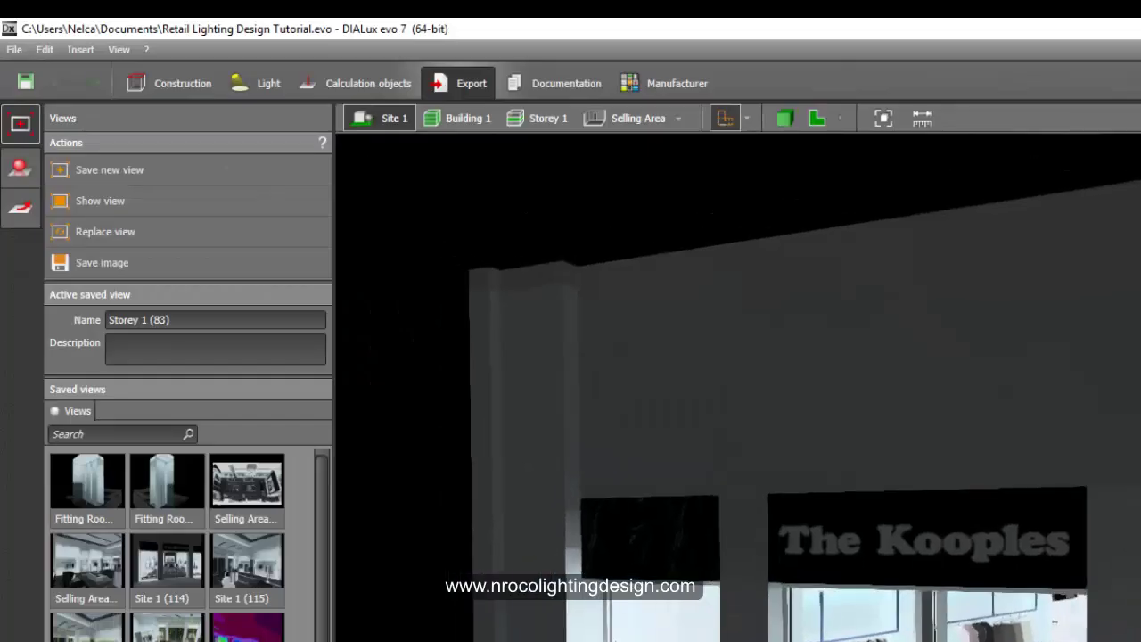
pyautogui.scroll(-1, 847, 357)
pyautogui.moveTo(1133, 596); pyautogui.dragTo(1052, 532, button='middle')
pyautogui.moveTo(1136, 535); pyautogui.dragTo(1080, 534, button='right')
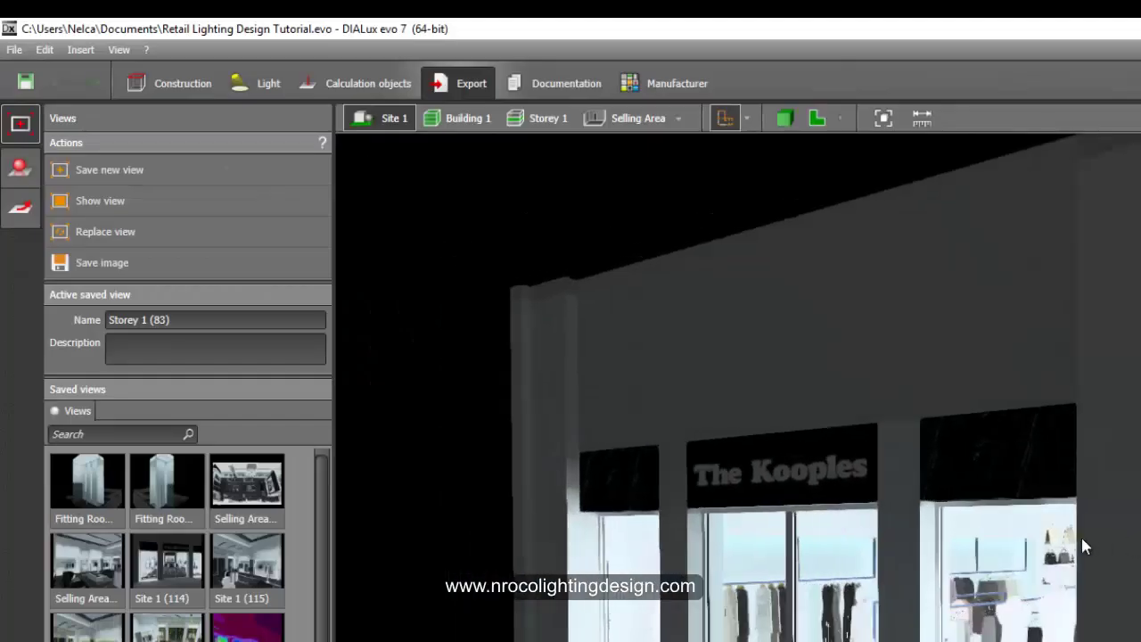
pyautogui.moveTo(863, 505); pyautogui.dragTo(804, 441, button='right')
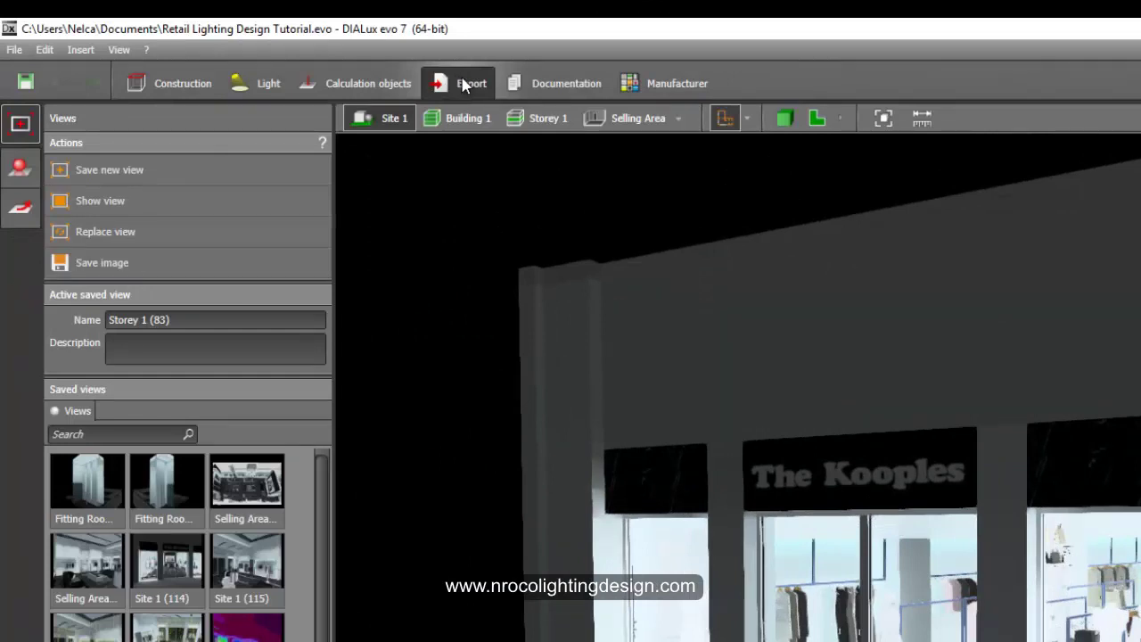
pyautogui.moveTo(451, 260); pyautogui.dragTo(462, 253)
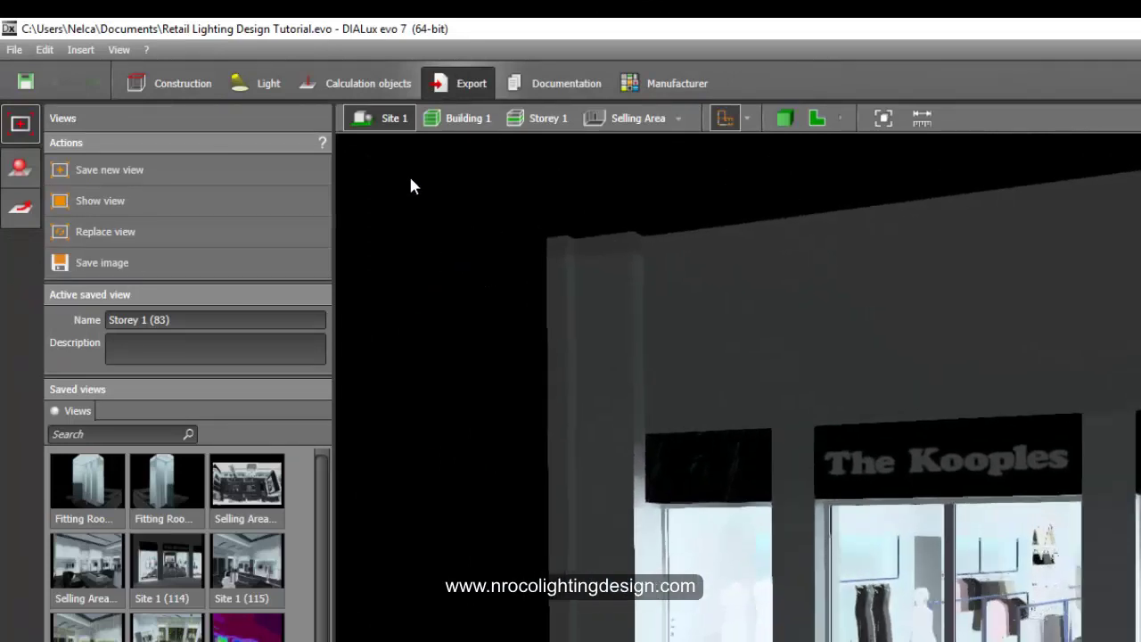
# Open the drawing export settings and exclude the site contours, site objects and roof contours layers.
pyautogui.click(18, 223)
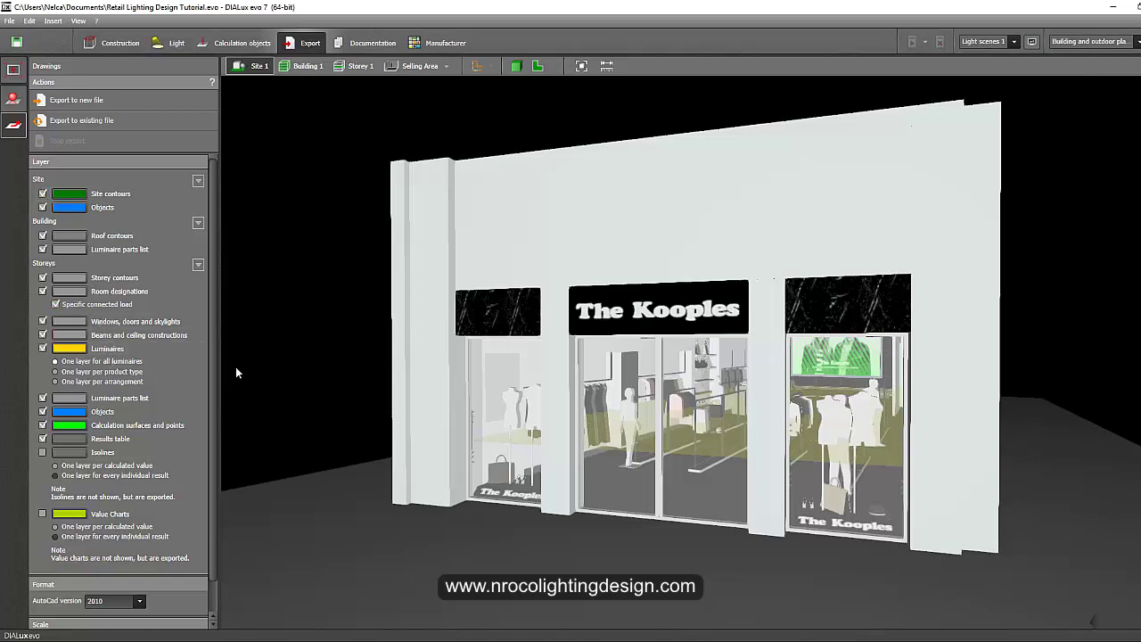
pyautogui.click(42, 193)
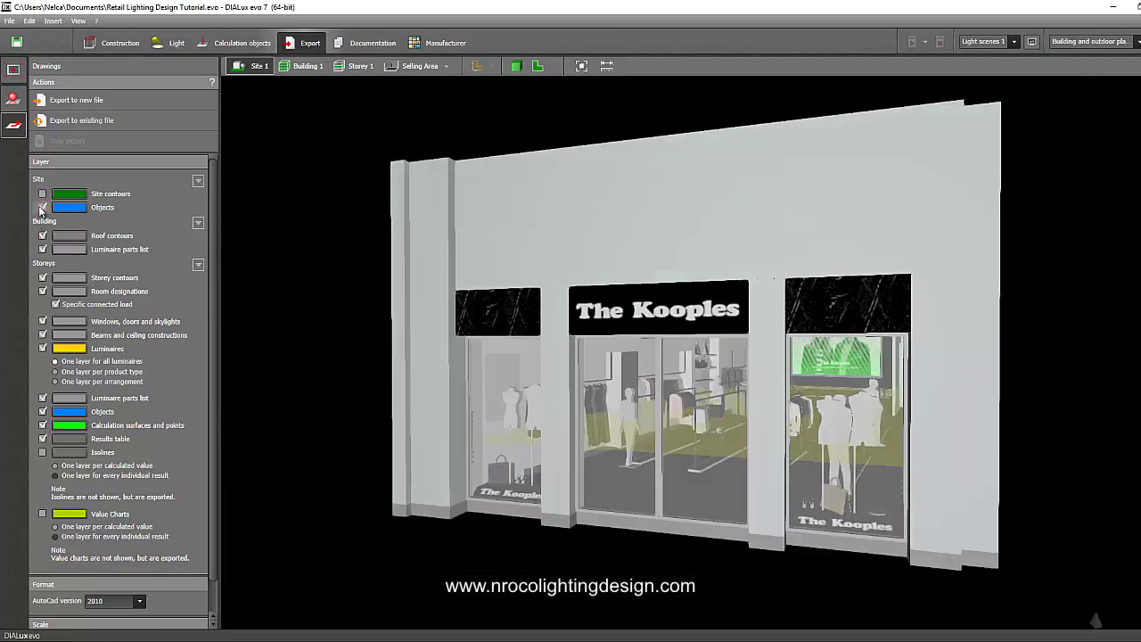
pyautogui.click(42, 207)
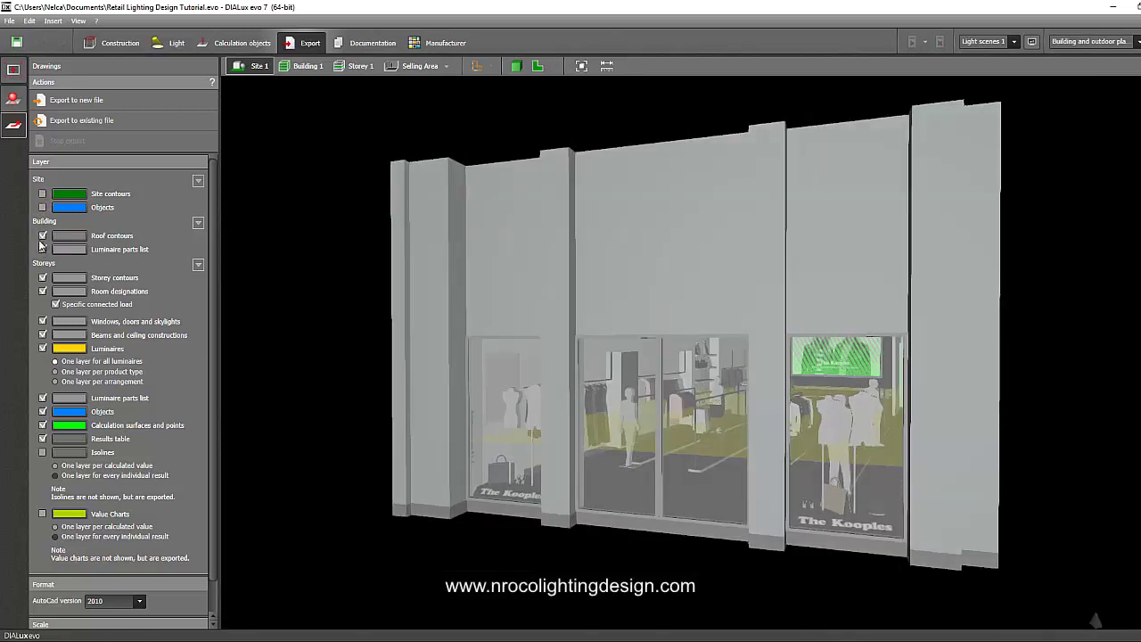
pyautogui.click(42, 236)
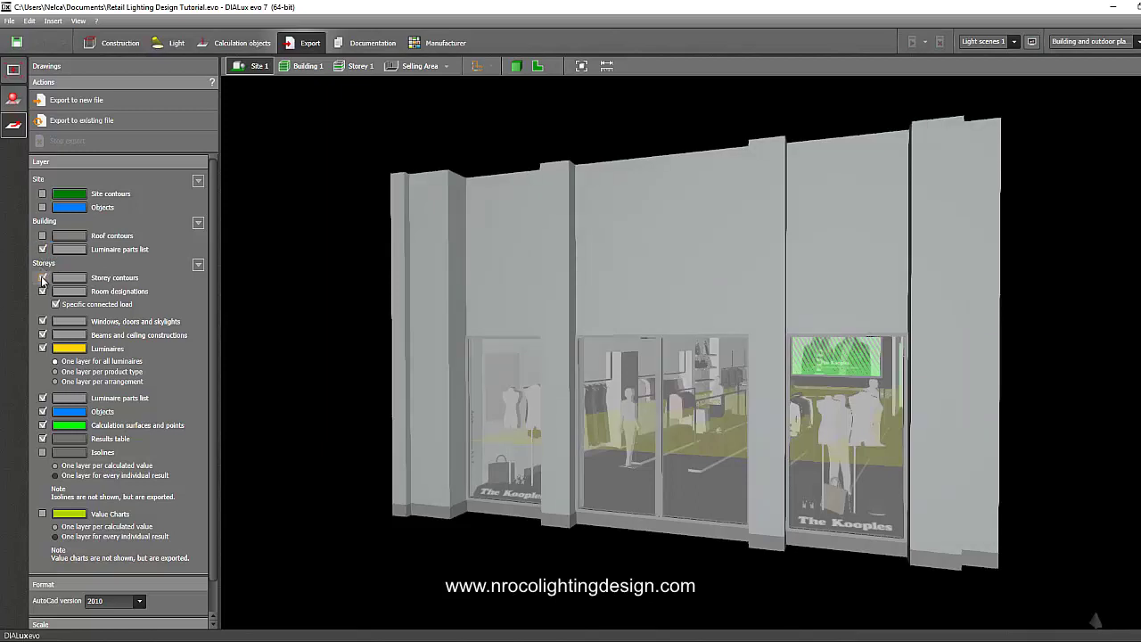
# Exclude storey contours, room designations, windows, doors and skylights, beams and ceiling constructions, and storey objects from the drawing export.
pyautogui.click(42, 290)
pyautogui.click(42, 321)
pyautogui.click(42, 334)
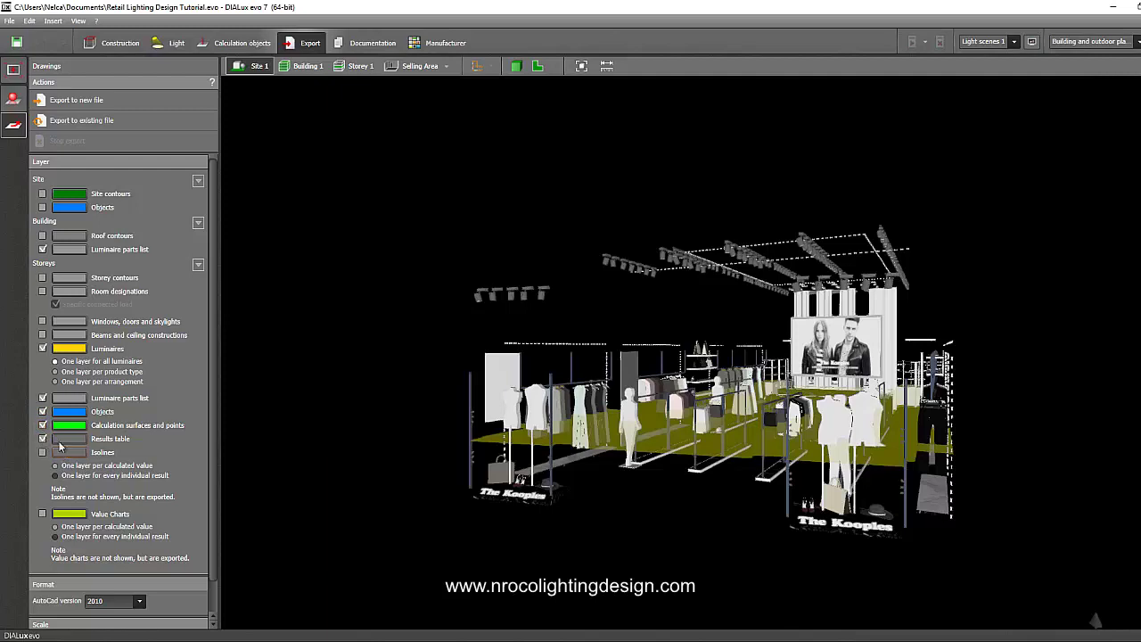
pyautogui.click(43, 412)
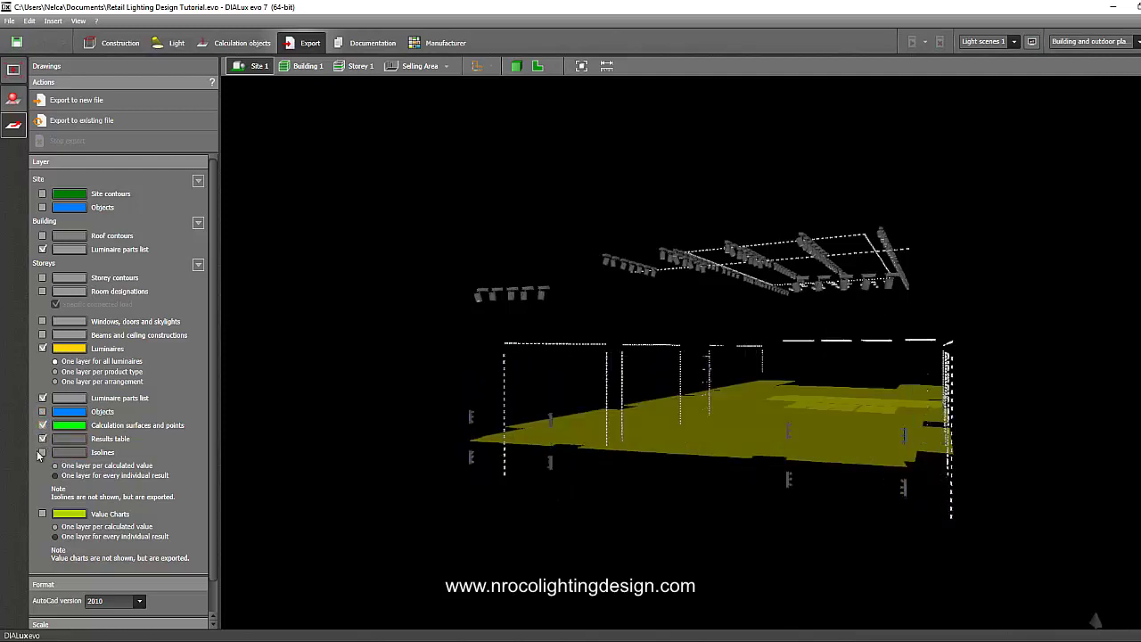
pyautogui.click(43, 438)
pyautogui.moveTo(395, 354); pyautogui.dragTo(447, 326)
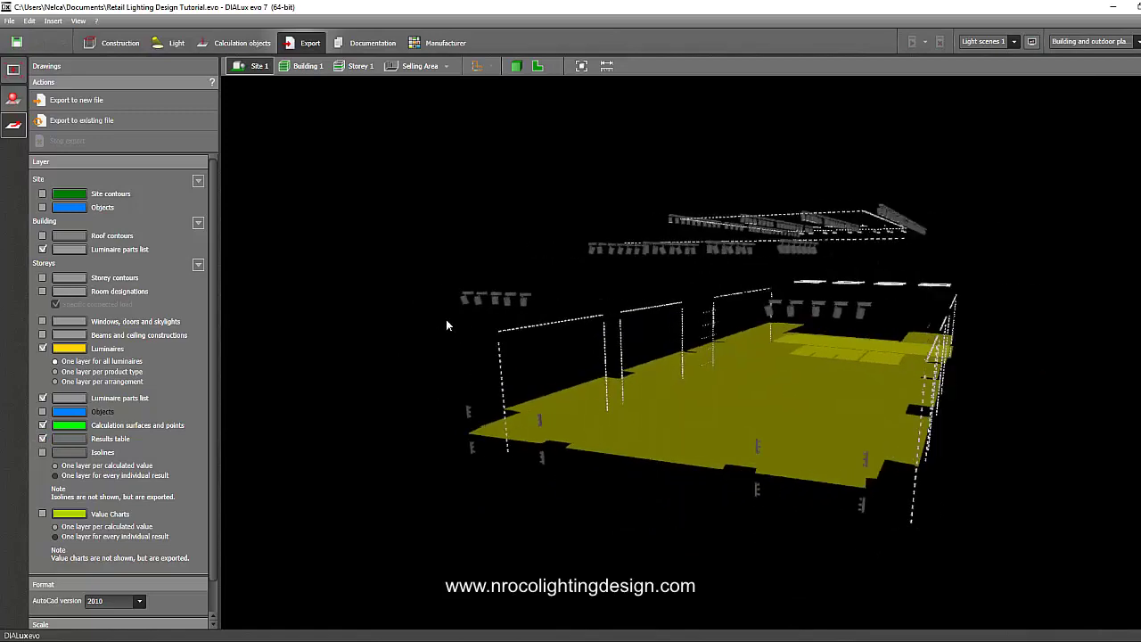
# Review the isolines option, the format and scale settings, and the available AutoCAD versions for the drawing export.
pyautogui.click(43, 453)
pyautogui.click(42, 453)
pyautogui.moveTo(213, 503); pyautogui.dragTo(215, 538)
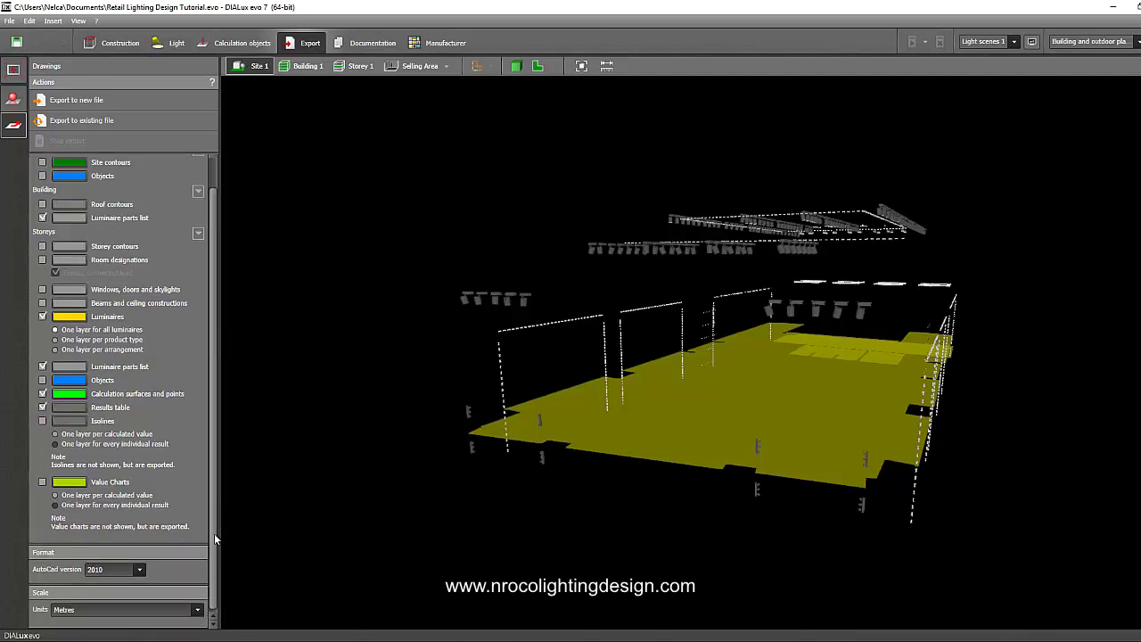
pyautogui.scroll(2, 214, 538)
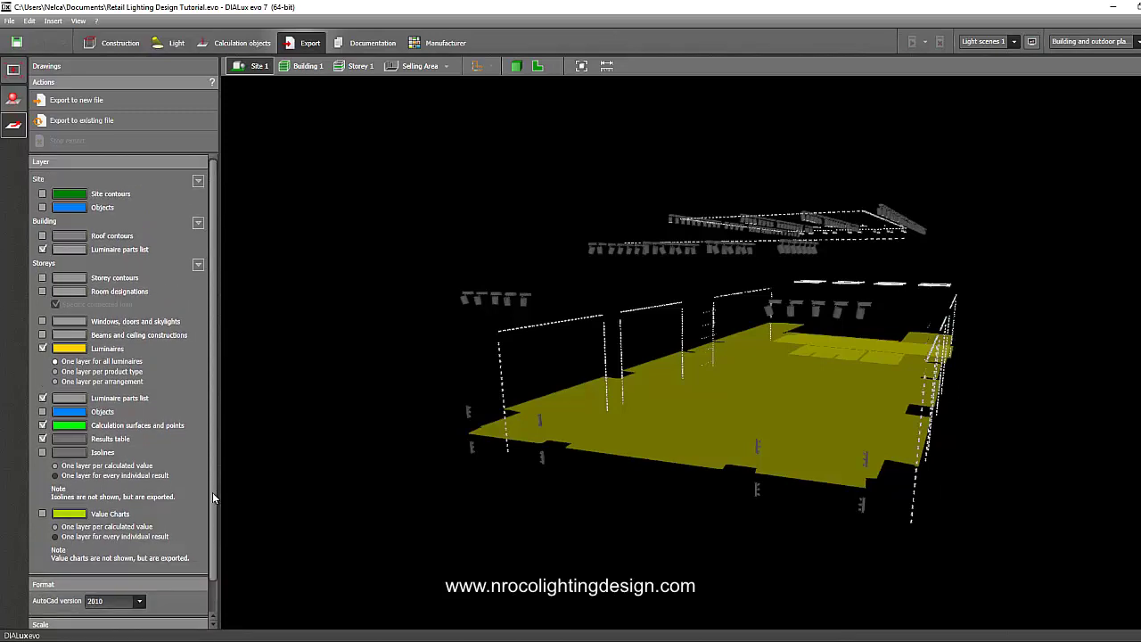
pyautogui.moveTo(216, 533); pyautogui.dragTo(217, 572)
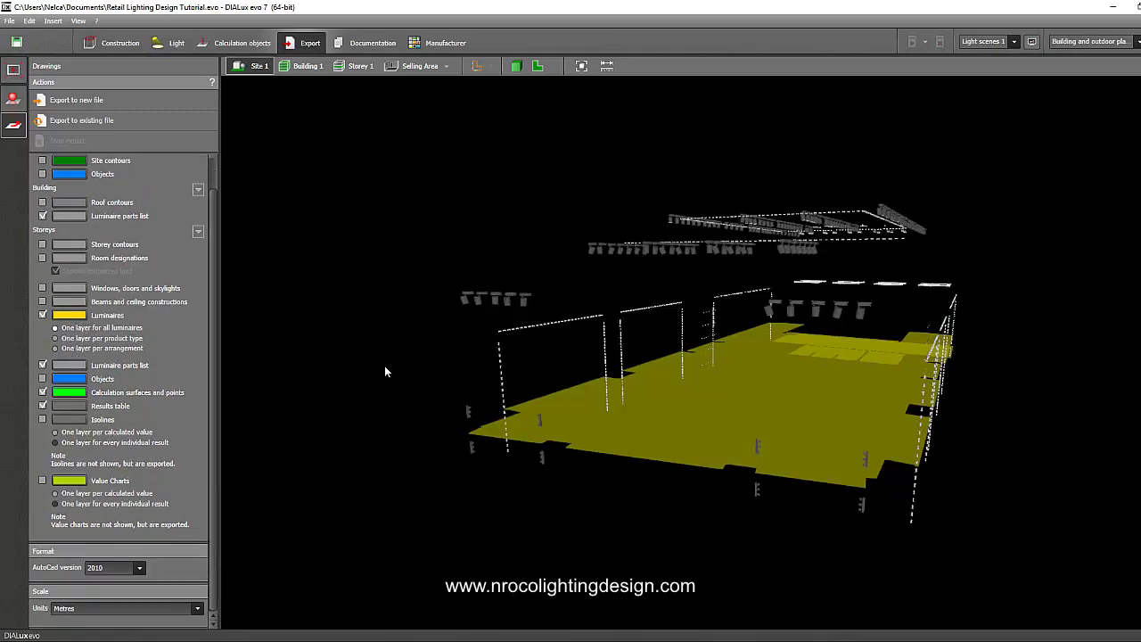
pyautogui.moveTo(384, 367); pyautogui.dragTo(624, 446, button='right')
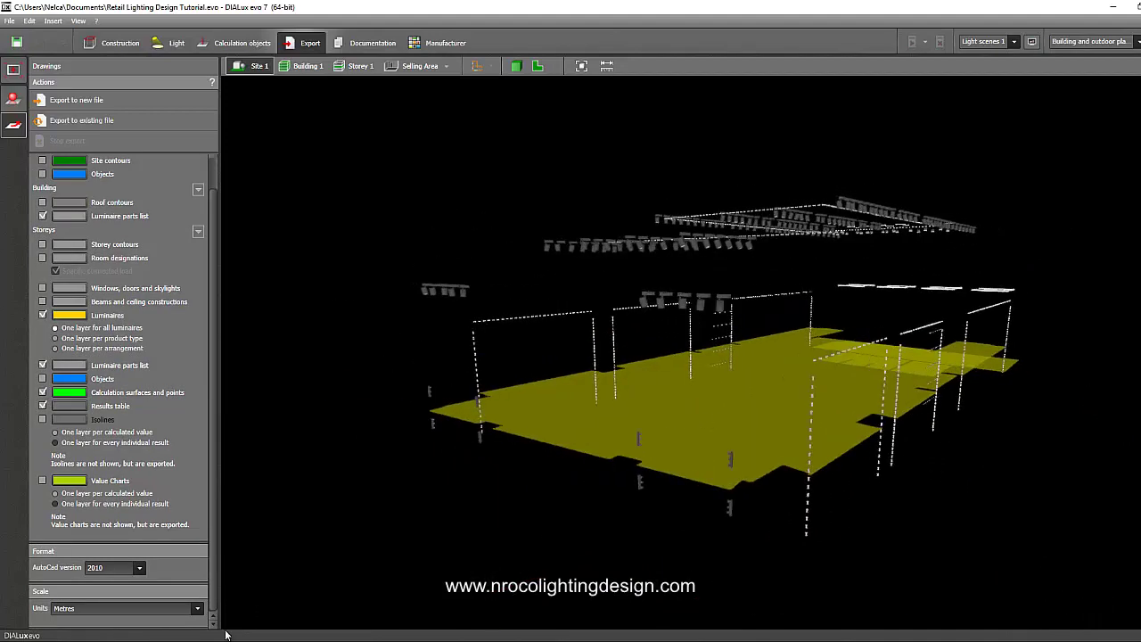
pyautogui.click(130, 569)
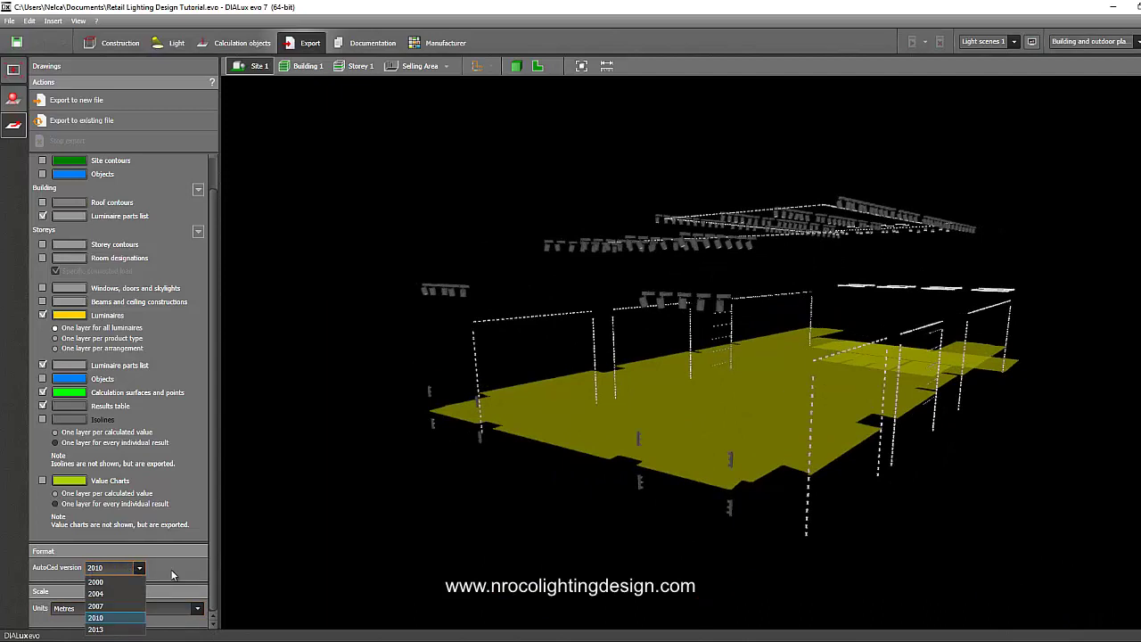
pyautogui.click(172, 575)
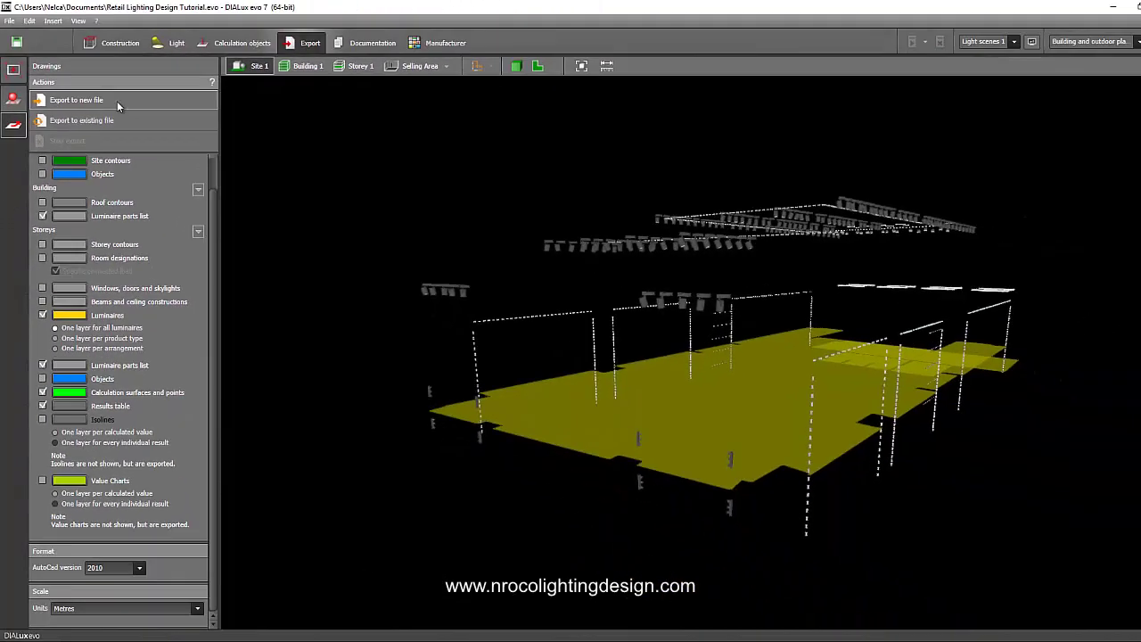
# Export the drawing to a new file named Retail Lighting Design Tutorial in the Documents folder.
pyautogui.click(117, 102)
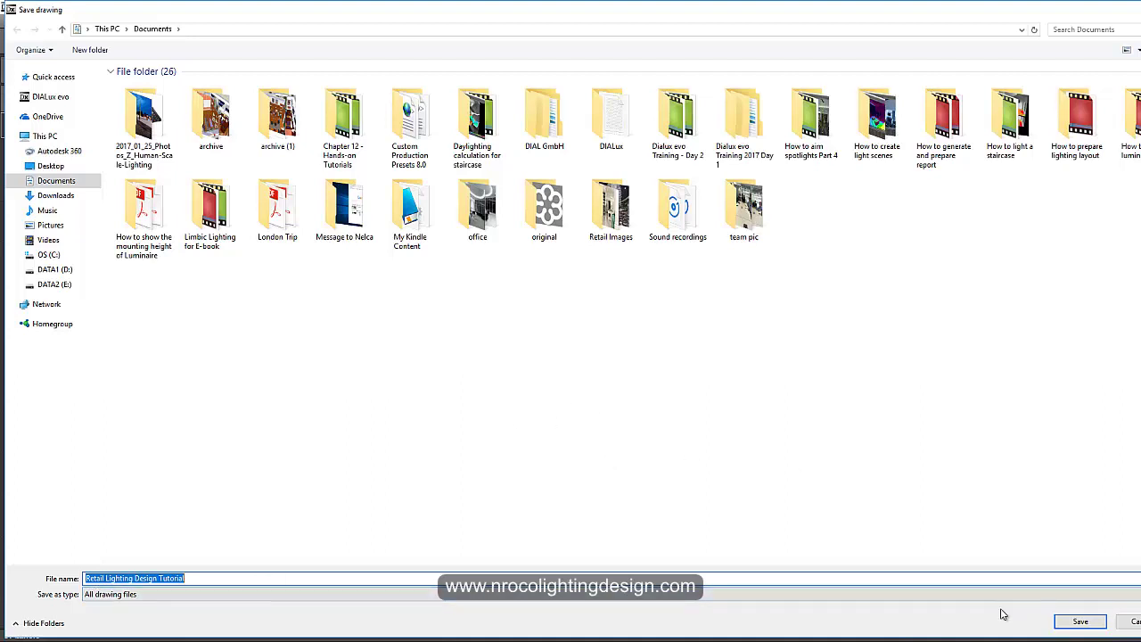
pyautogui.click(1079, 622)
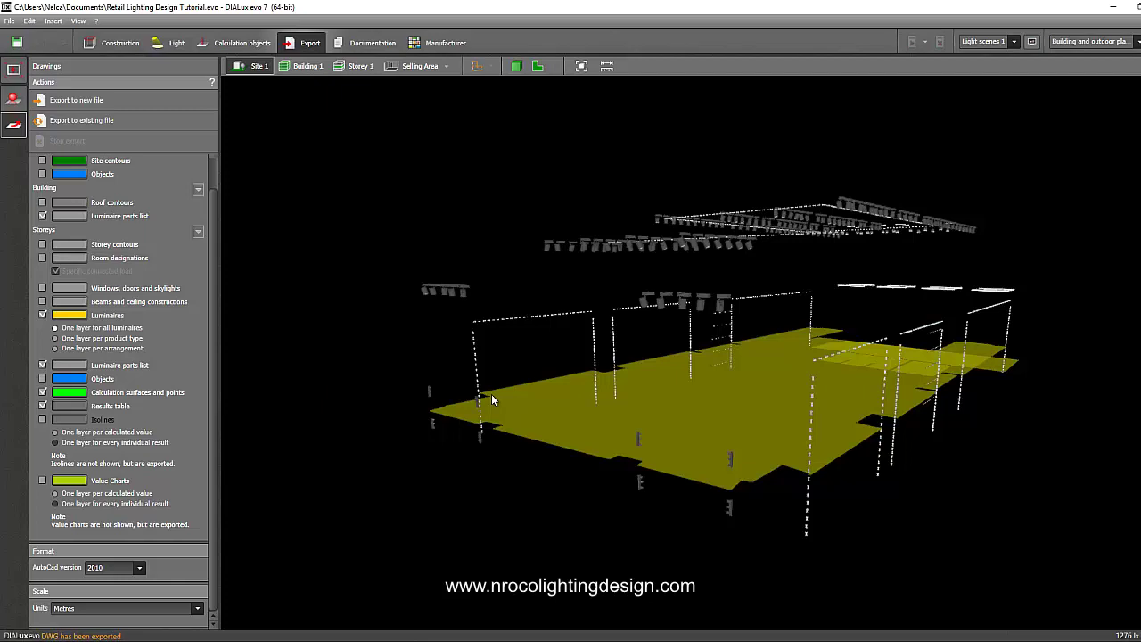
pyautogui.moveTo(412, 259); pyautogui.dragTo(395, 285, button='right')
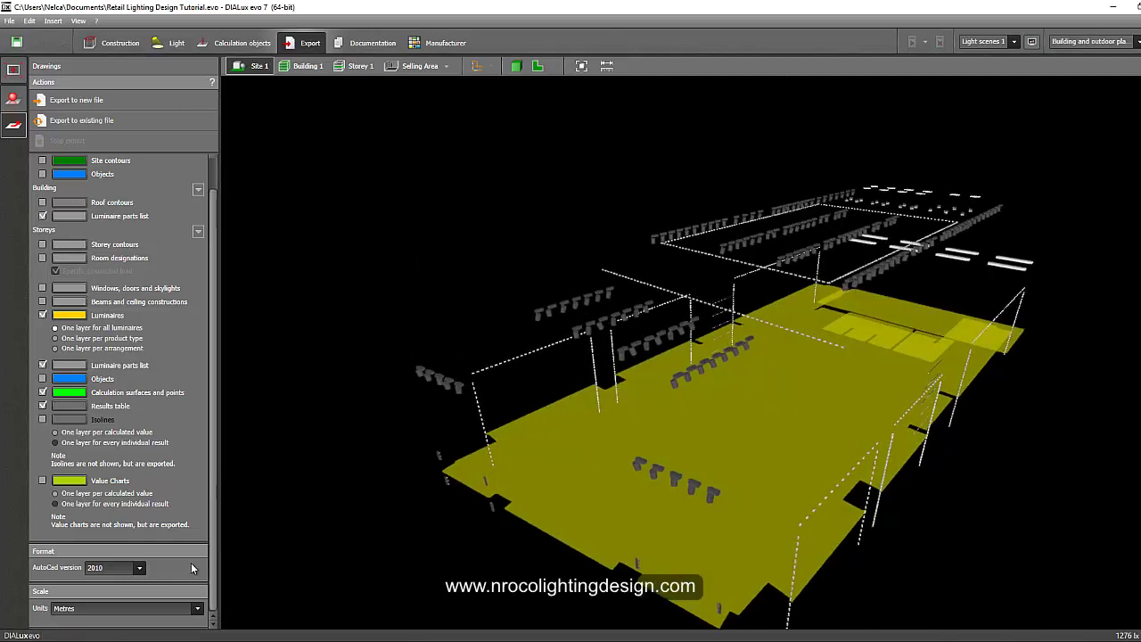
# Switch to File Explorer and open the exported Retail Lighting Design Tutorial DWG from the Documents folder in AutoCAD.
pyautogui.hotkey('alt', 'Tab')
pyautogui.click(679, 442)
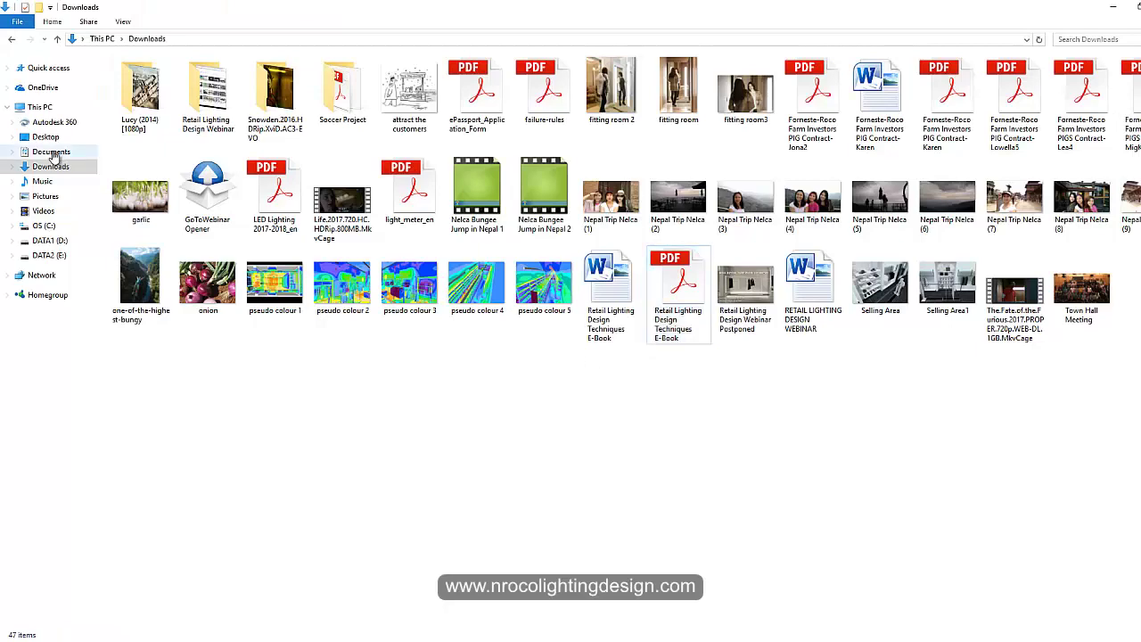
pyautogui.click(52, 153)
pyautogui.scroll(-5, 495, 358)
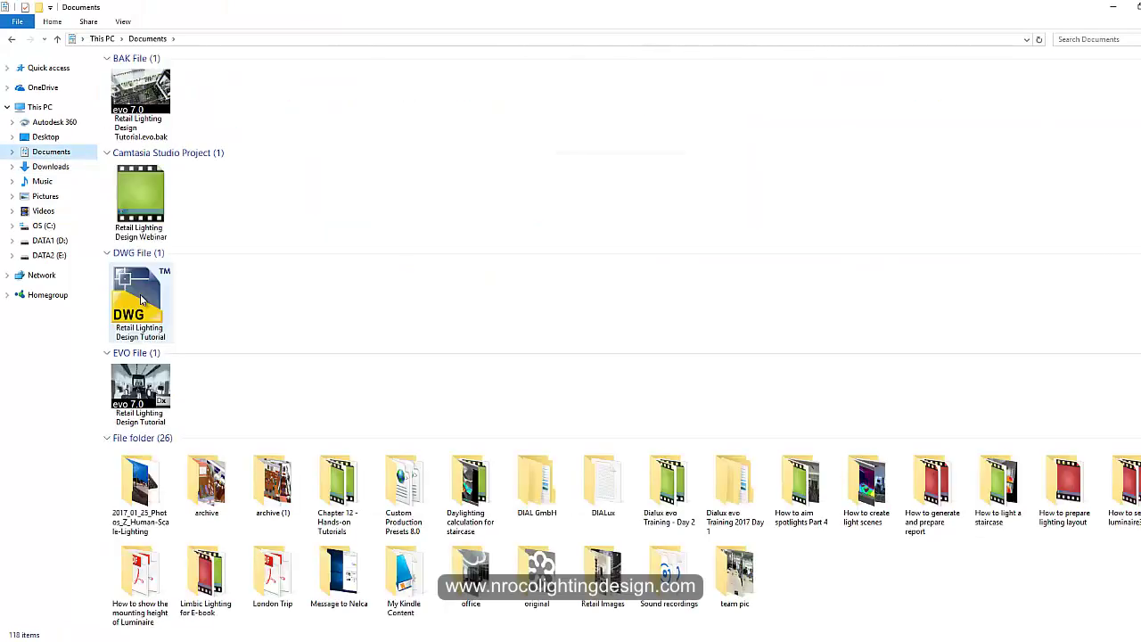
pyautogui.doubleClick(140, 300)
pyautogui.click(328, 635)
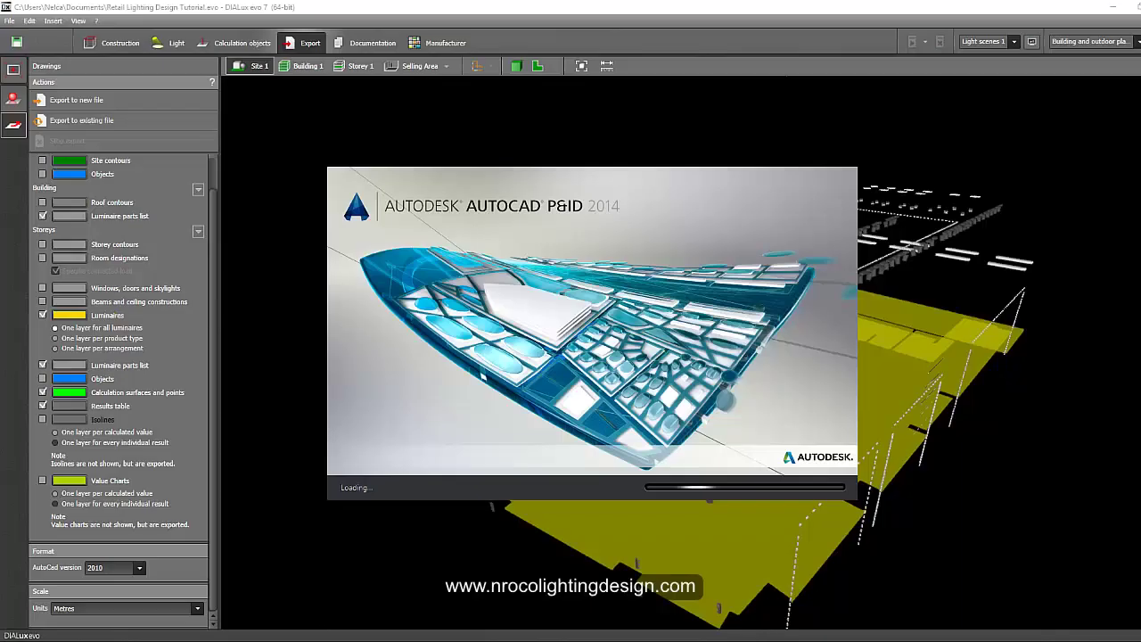
# Switch to the web browser and open the zumtobel.com website in a new tab.
pyautogui.moveTo(257, 639)
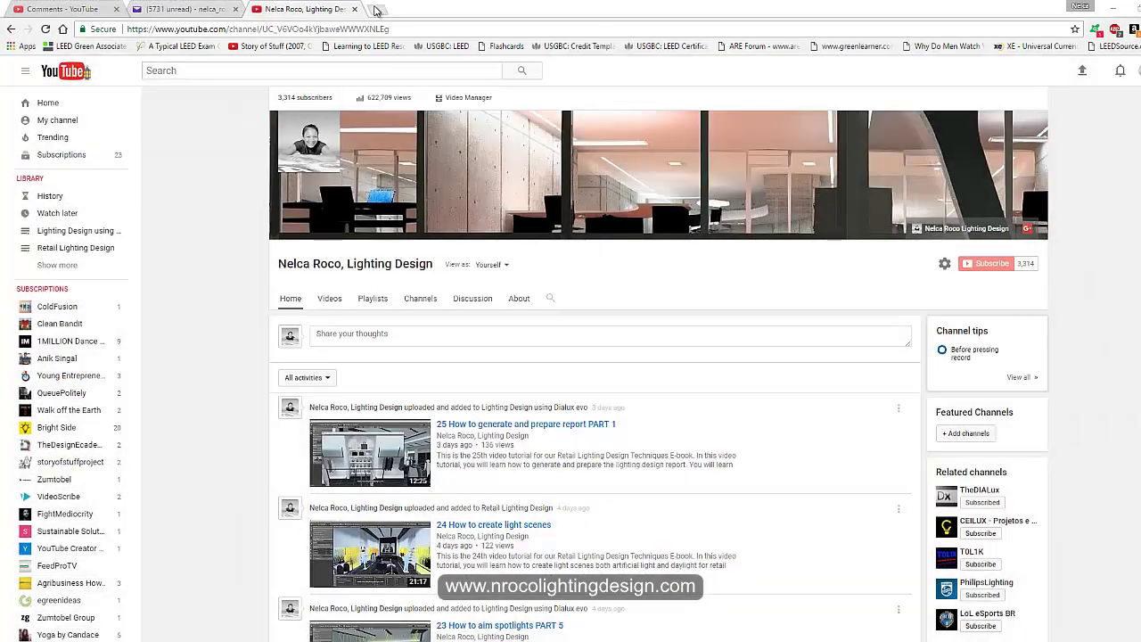
pyautogui.click(376, 10)
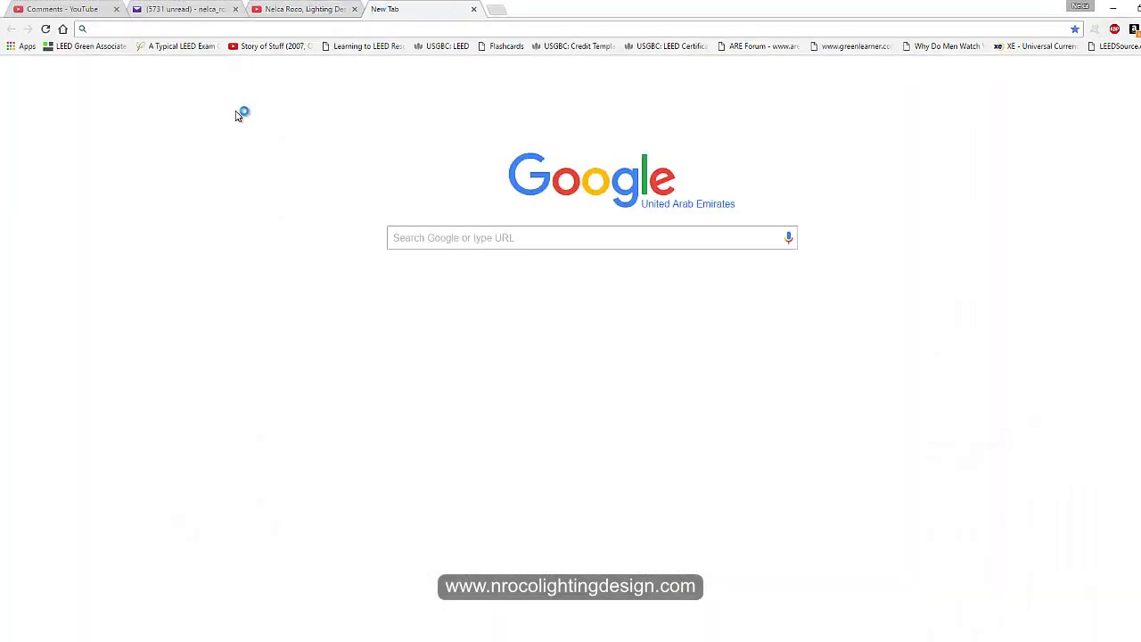
pyautogui.write('zumt')
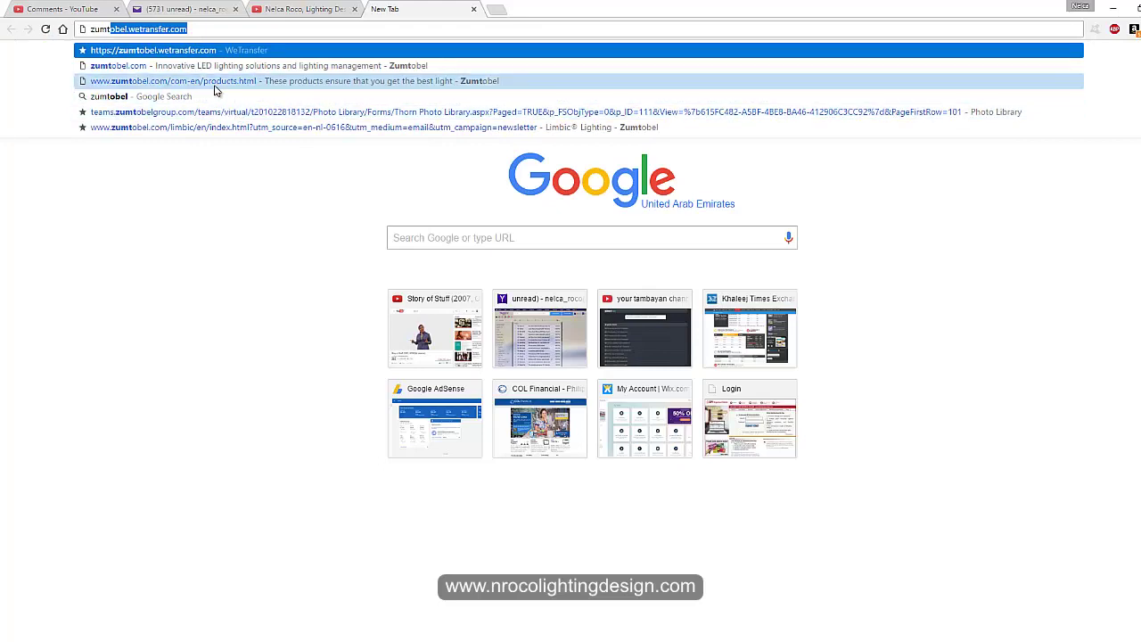
pyautogui.click(114, 66)
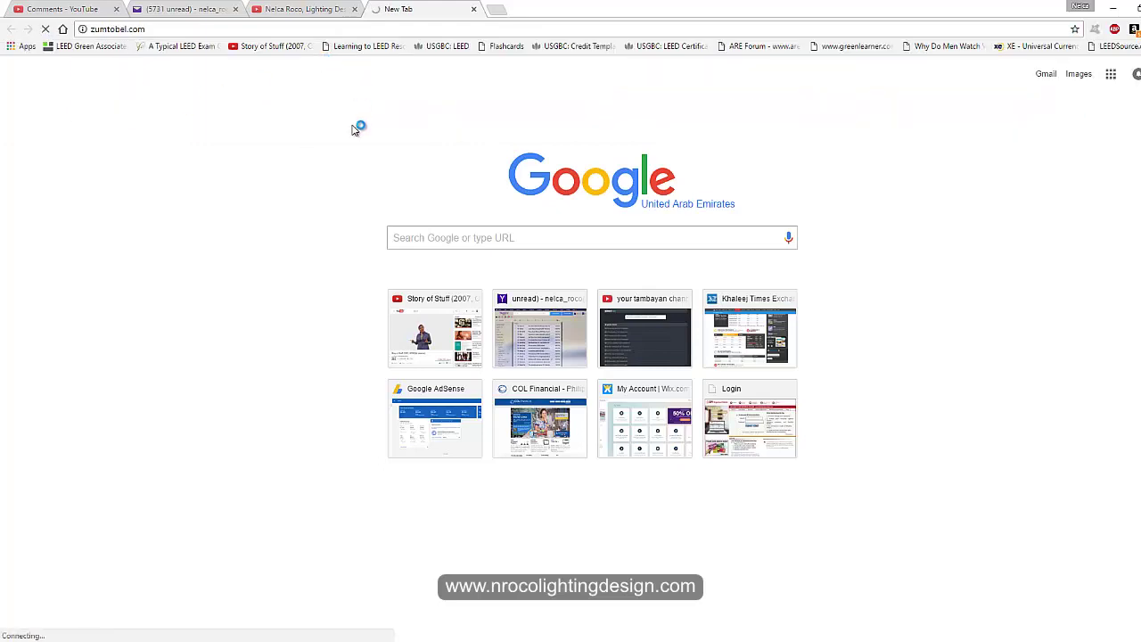
pyautogui.scroll(-3, 542, 382)
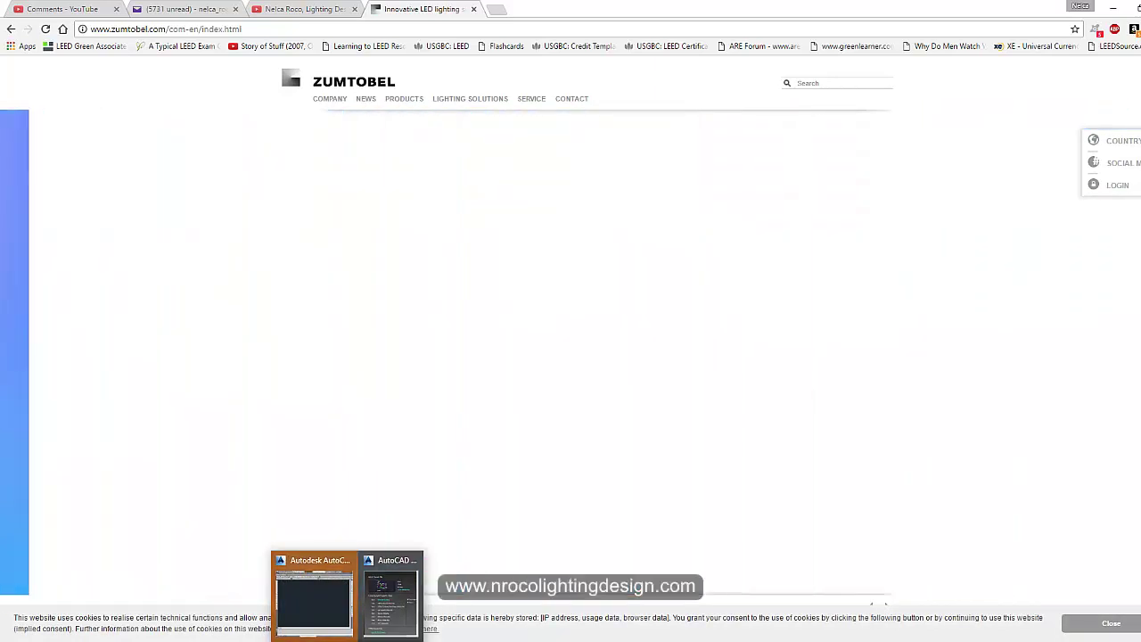
# Switch back to AutoCAD, continue opening the Retail Lighting Design Tutorial DWG, close the welcome window and maximize the program.
pyautogui.click(395, 613)
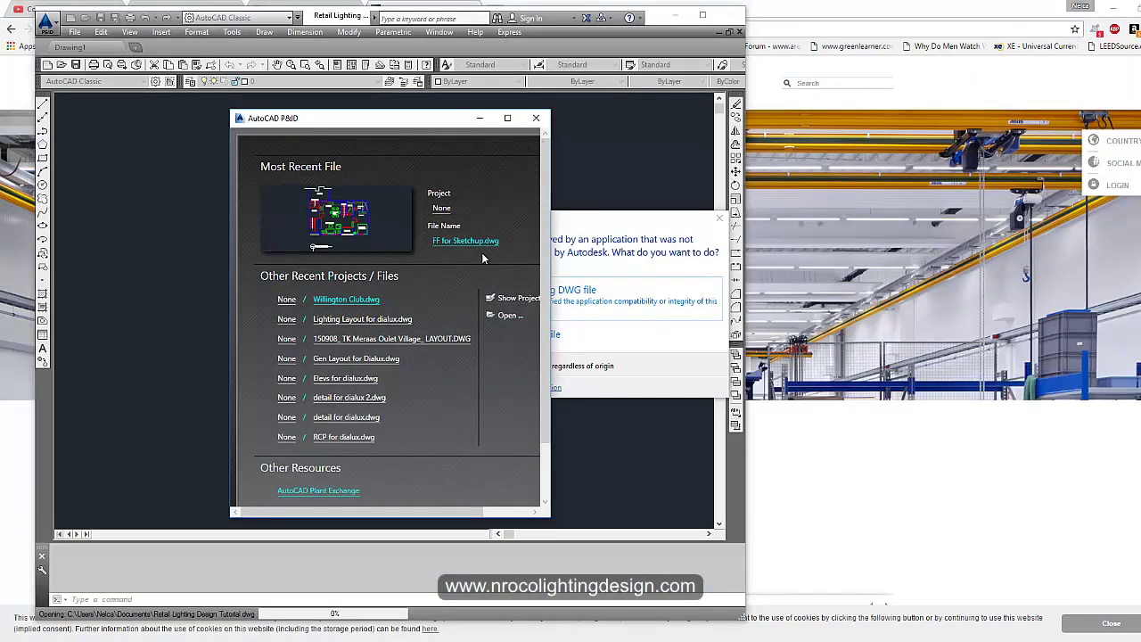
pyautogui.click(604, 411)
pyautogui.click(554, 294)
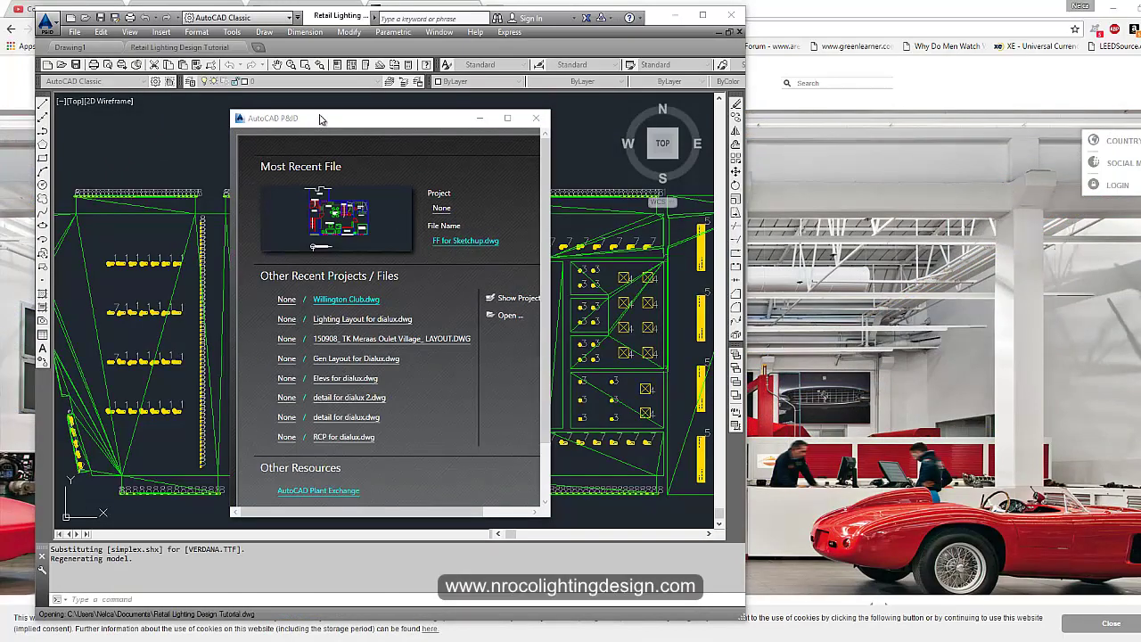
pyautogui.click(536, 120)
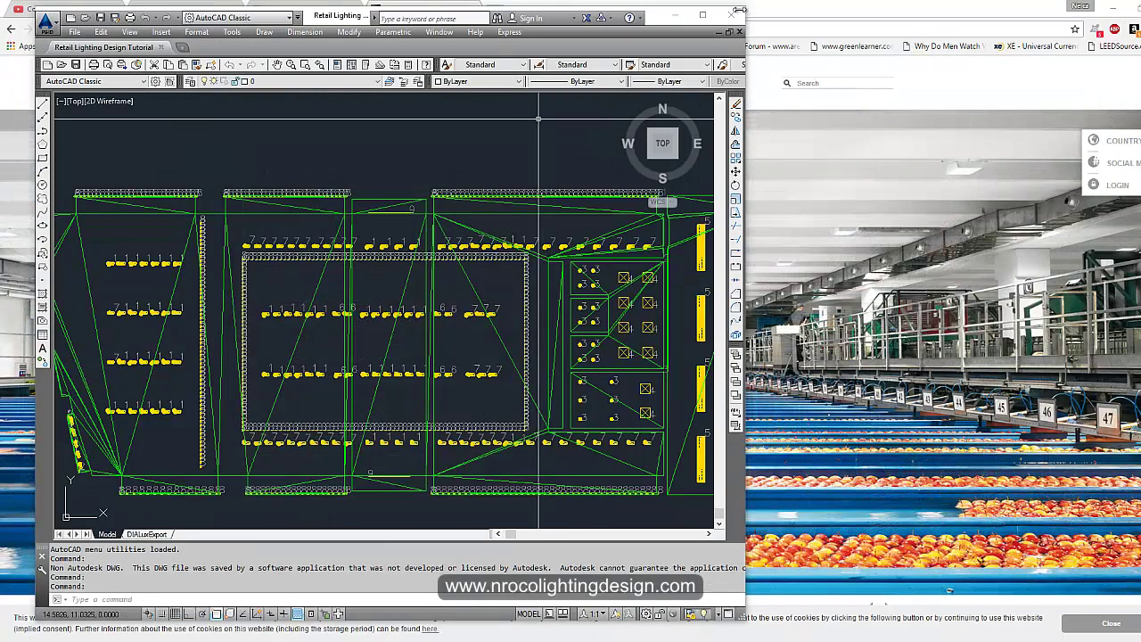
pyautogui.click(702, 15)
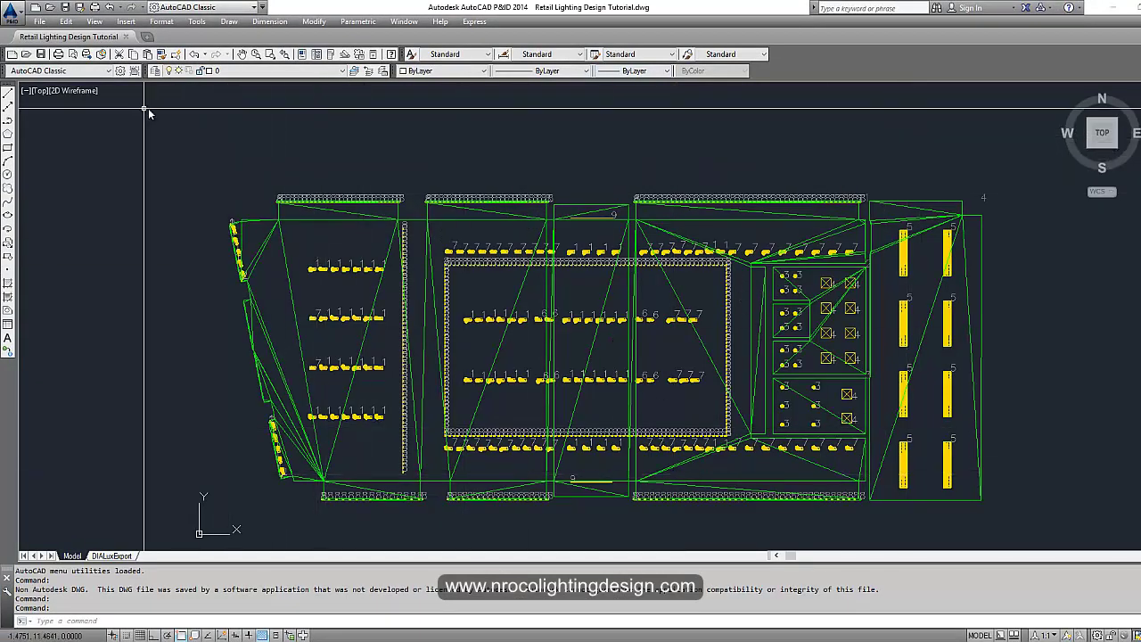
# Set the exported model's 3D view to SW Isometric.
pyautogui.click(97, 21)
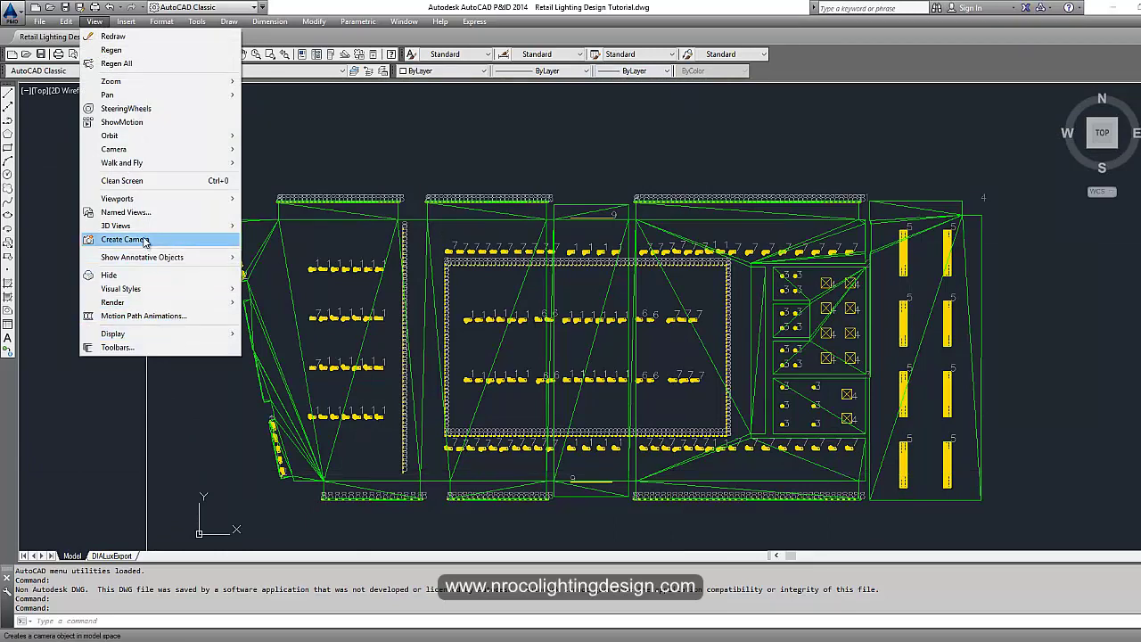
pyautogui.moveTo(178, 225)
pyautogui.click(276, 357)
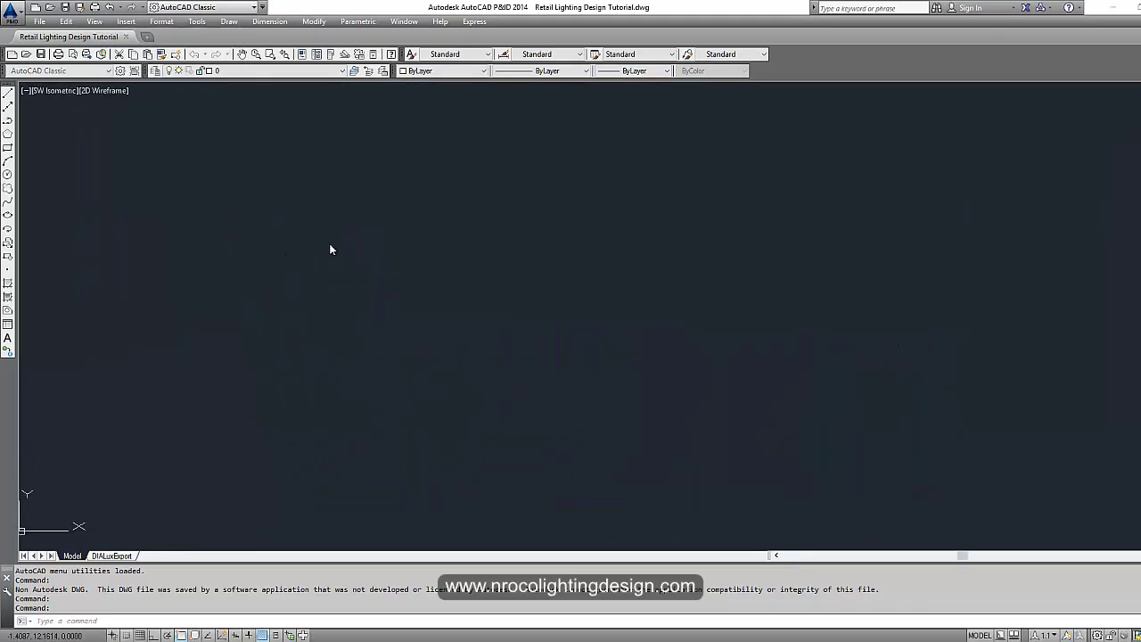
pyautogui.moveTo(436, 310); pyautogui.dragTo(455, 184, button='middle')
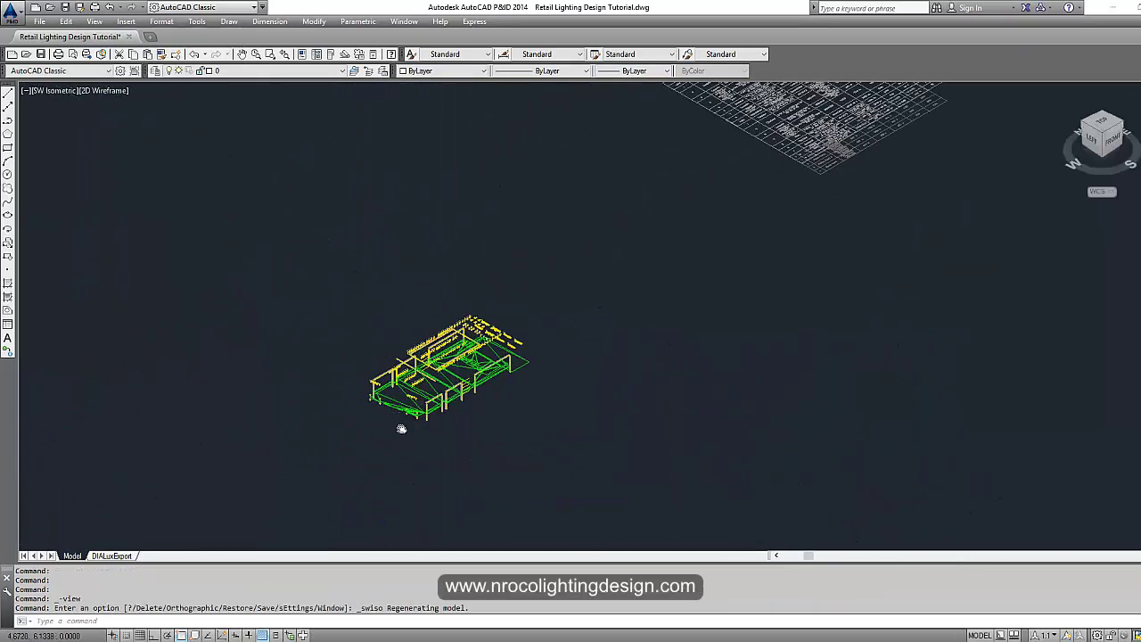
pyautogui.scroll(5, 279, 366)
pyautogui.moveTo(363, 364)
pyautogui.mouseDown(button='middle')
pyautogui.moveTo(329, 321)
pyautogui.moveTo(300, 436)
pyautogui.mouseUp(button='middle')
pyautogui.scroll(-3, 639, 235)
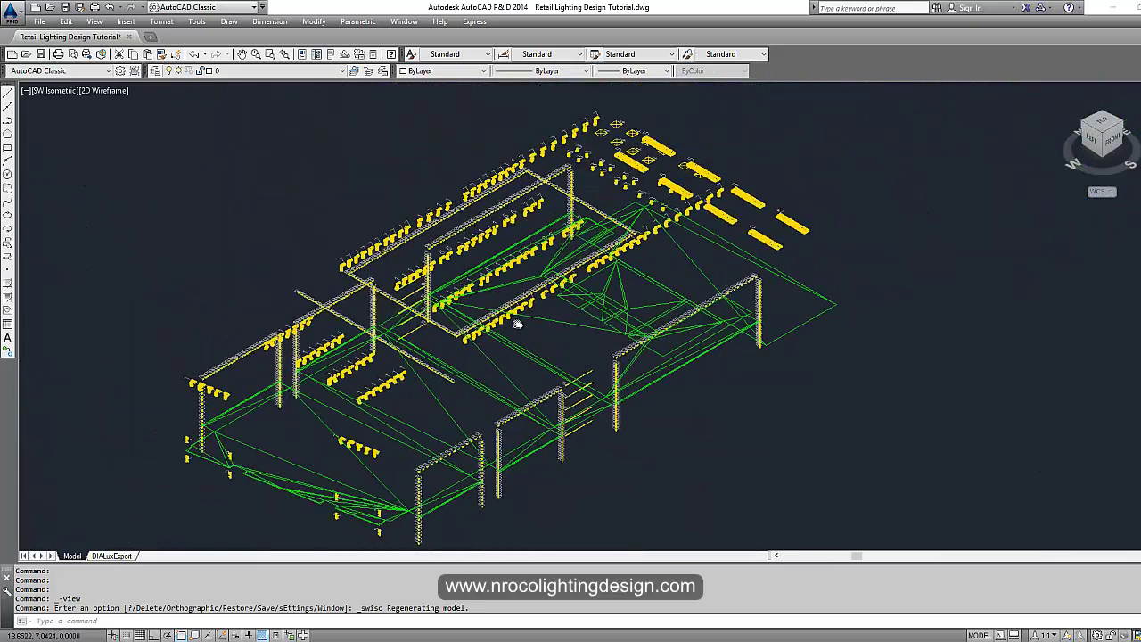
# Examine the exported 3D luminaires and calculation surfaces up close across the whole isometric model.
pyautogui.scroll(5, 790, 253)
pyautogui.scroll(-6, 790, 252)
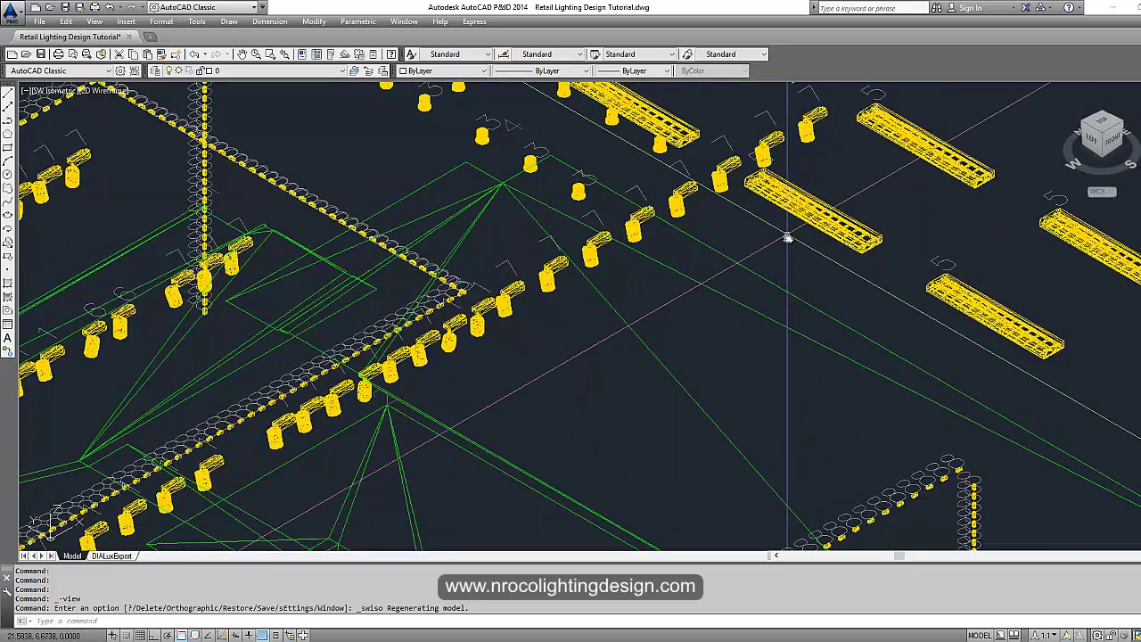
pyautogui.scroll(-1, 620, 372)
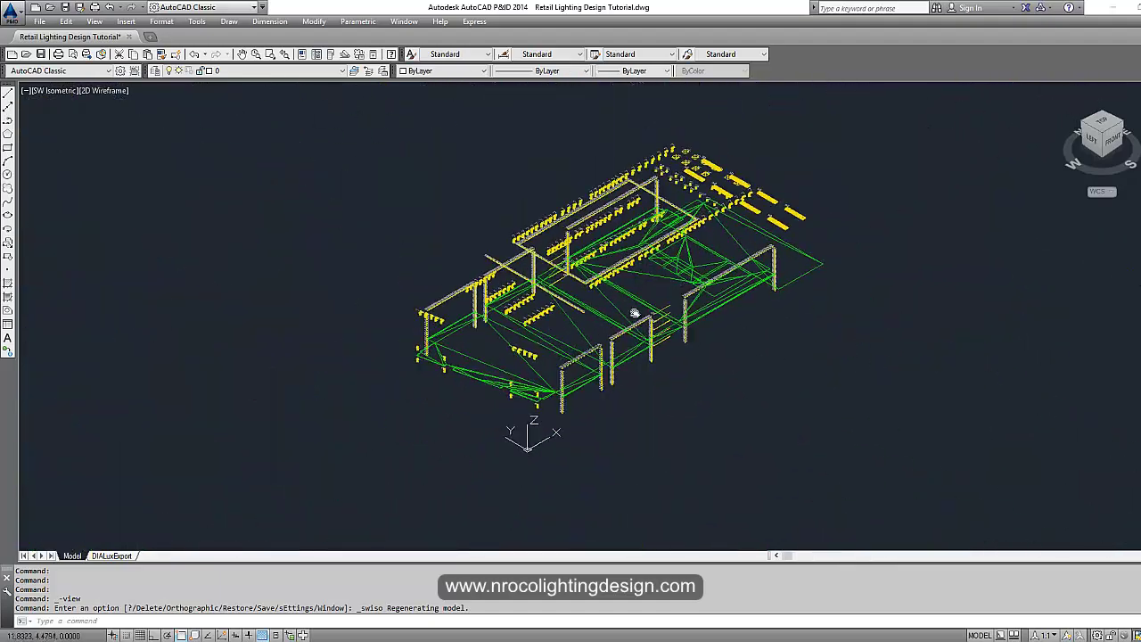
pyautogui.scroll(5, 466, 390)
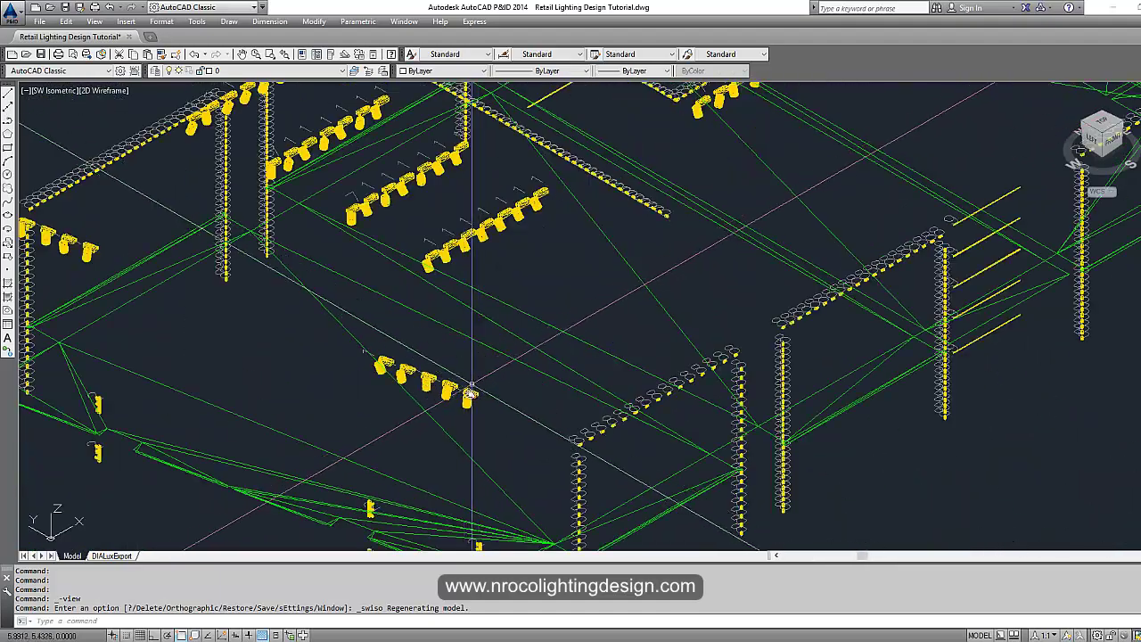
pyautogui.scroll(-2, 470, 390)
pyautogui.scroll(-5, 651, 265)
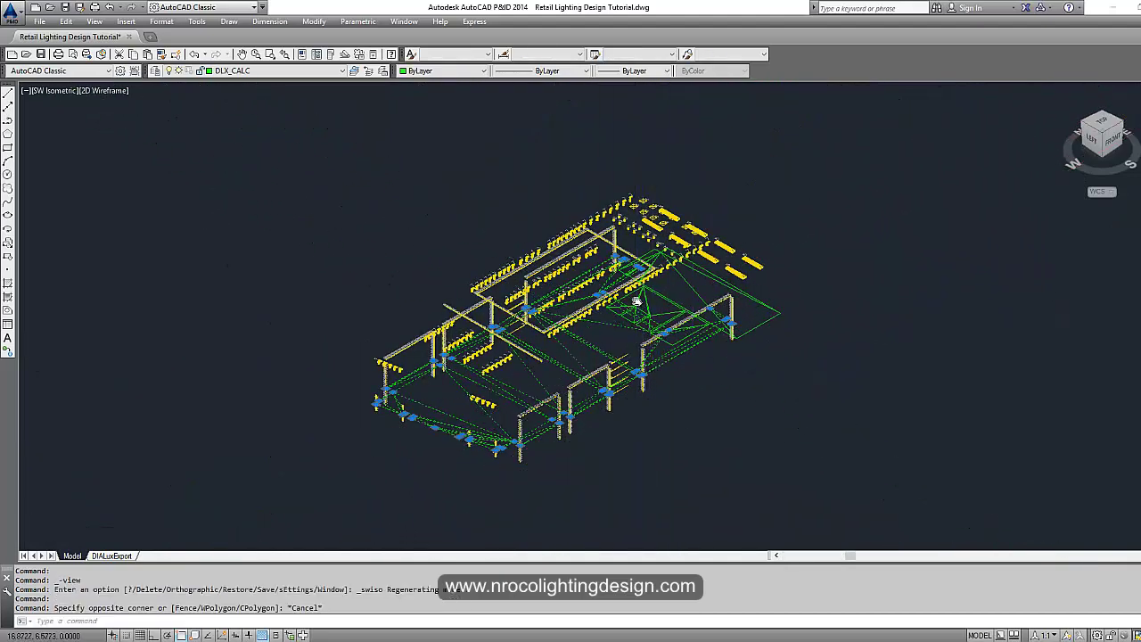
pyautogui.press('Escape')
pyautogui.scroll(3, 635, 301)
pyautogui.scroll(-2, 777, 215)
pyautogui.scroll(8, 845, 211)
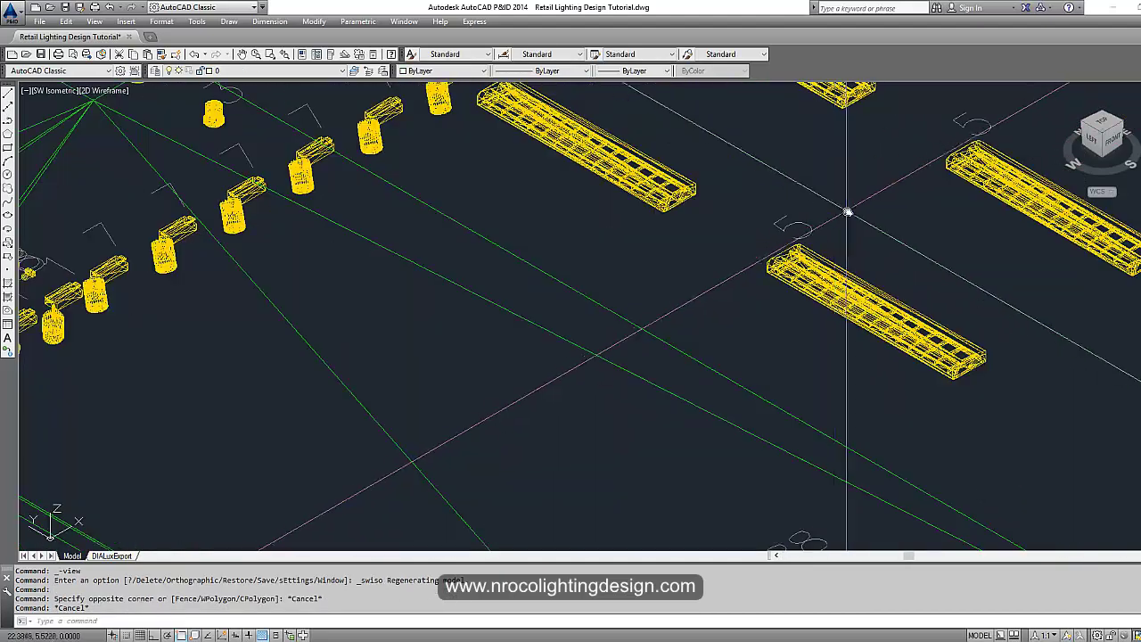
pyautogui.scroll(-4, 845, 269)
pyautogui.moveTo(904, 280); pyautogui.dragTo(537, 383, button='middle')
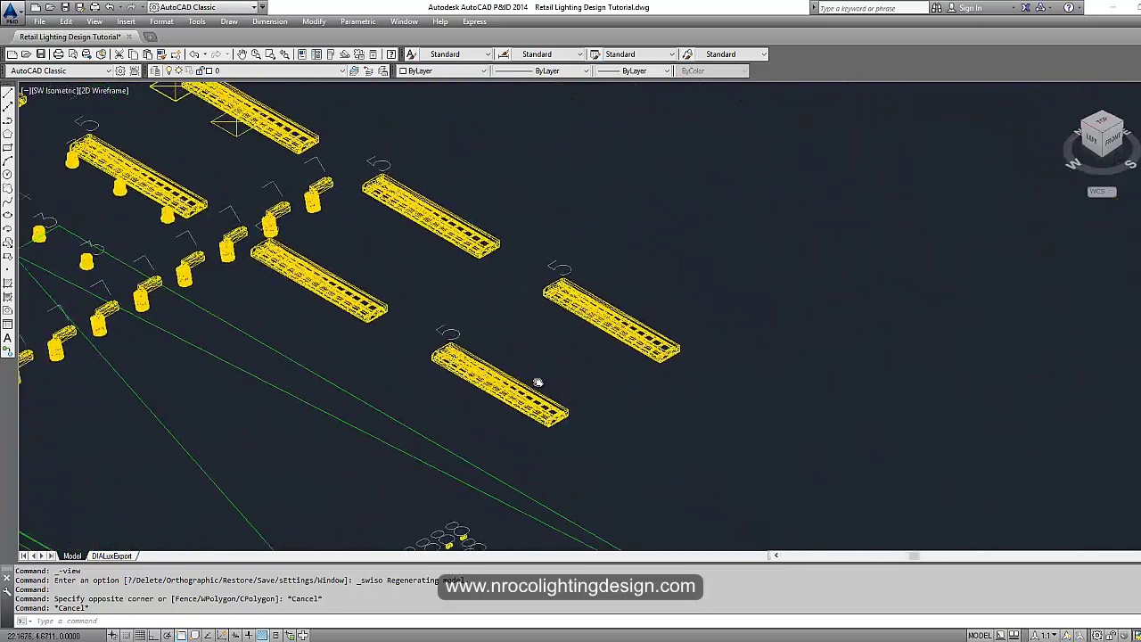
pyautogui.scroll(-5, 370, 281)
pyautogui.scroll(2, 328, 403)
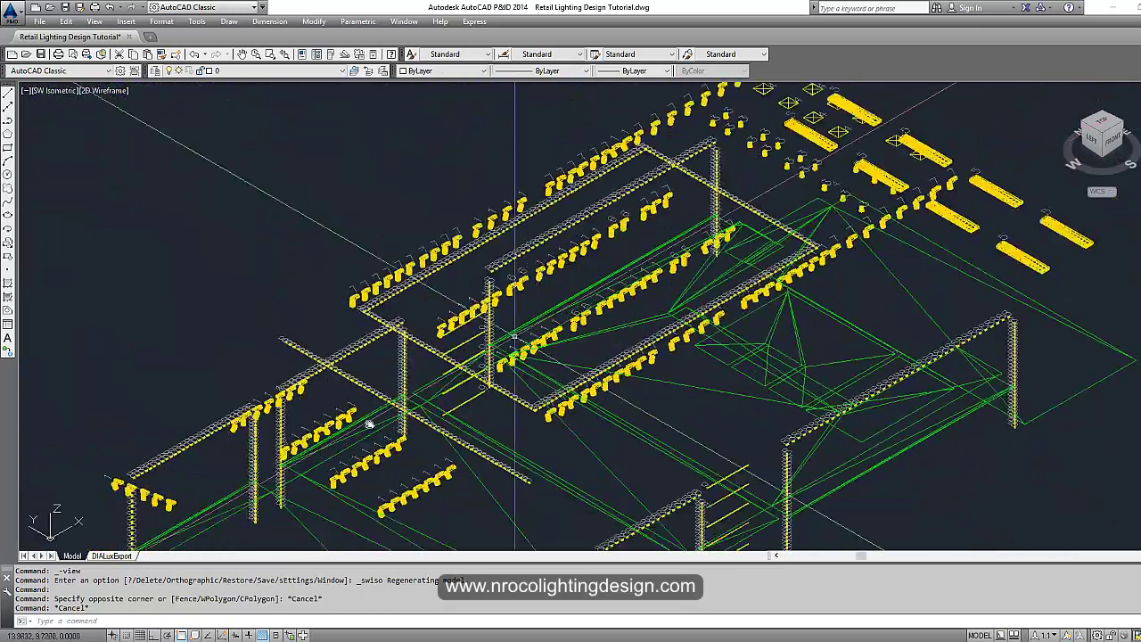
pyautogui.scroll(2, 328, 403)
pyautogui.scroll(-5, 401, 234)
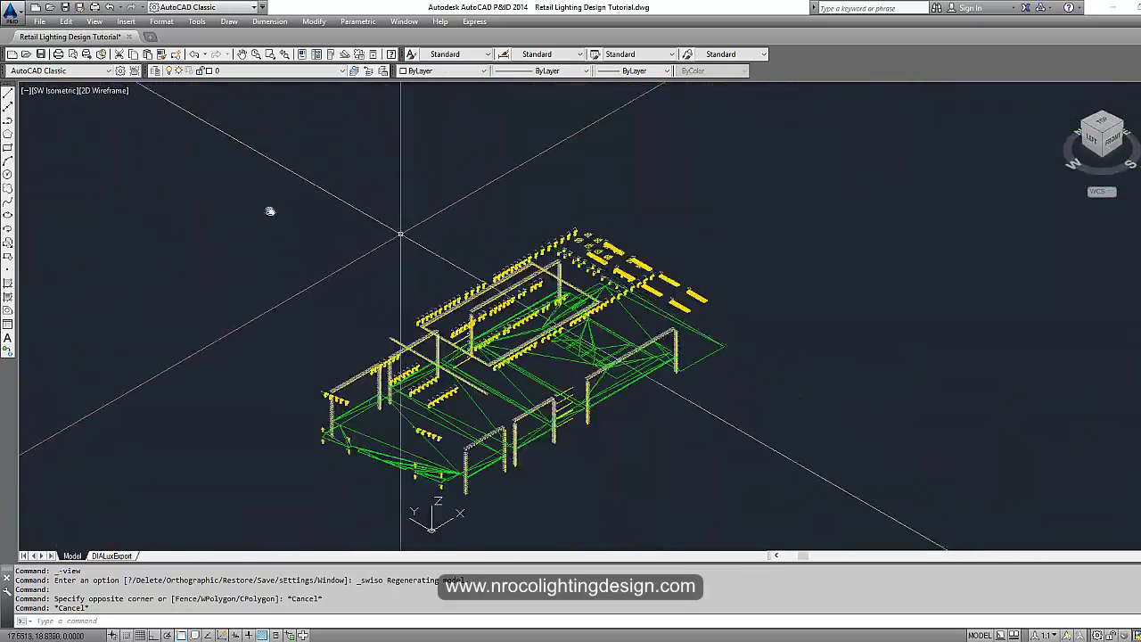
# Return the drawing to the Top view.
pyautogui.click(95, 21)
pyautogui.moveTo(134, 226)
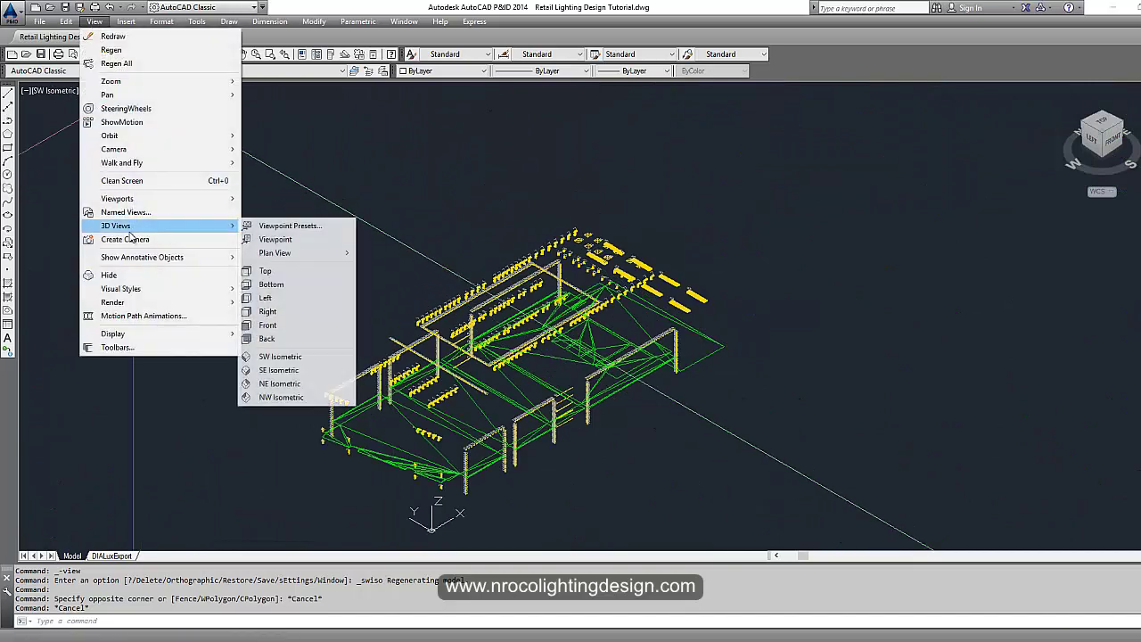
pyautogui.click(322, 273)
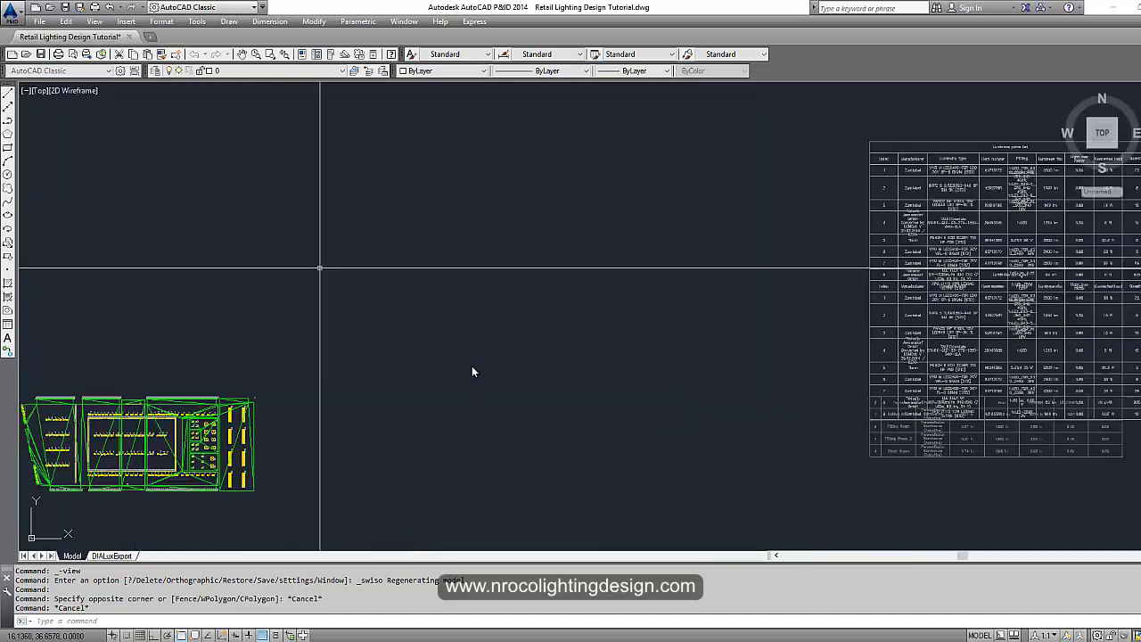
pyautogui.write('z')
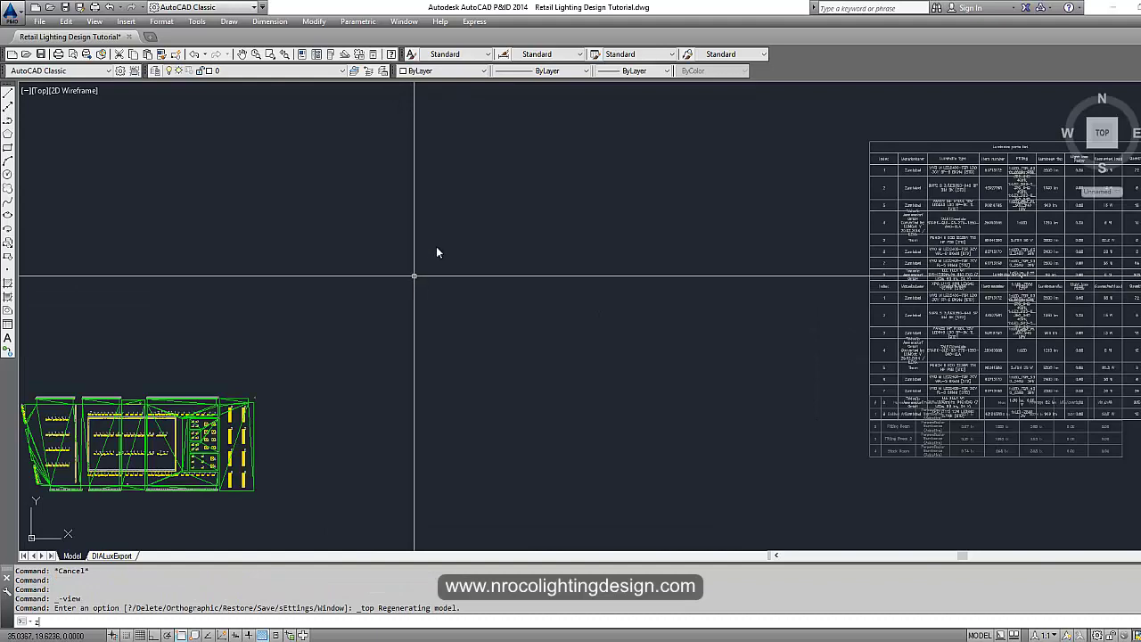
pyautogui.press('Return')
pyautogui.write('l')
pyautogui.press('Return')
pyautogui.scroll(-1, 254, 277)
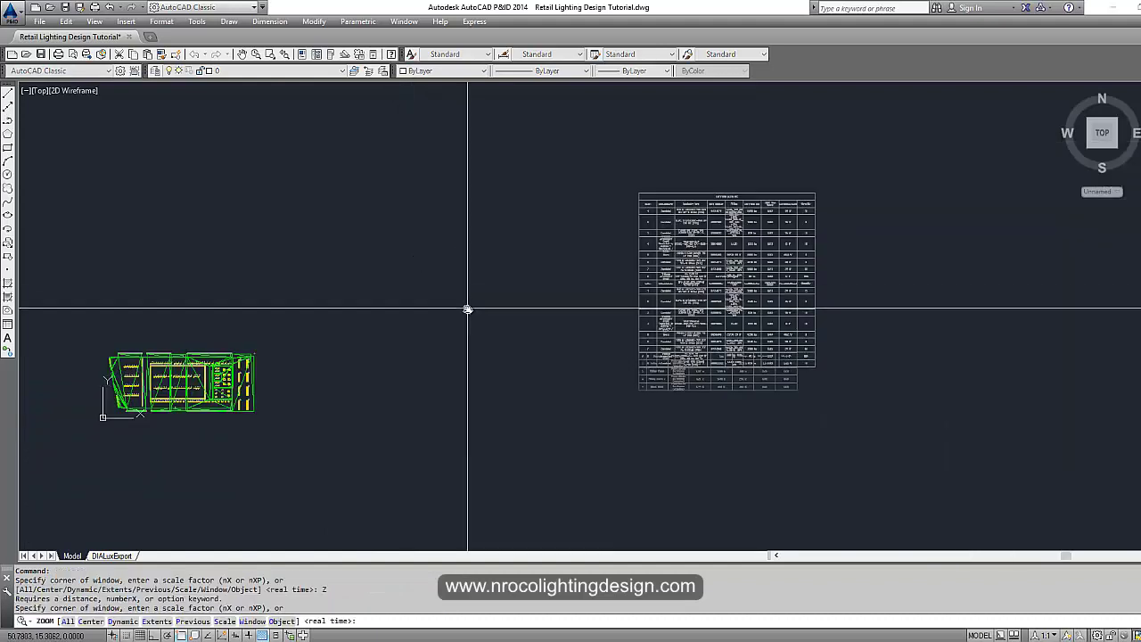
pyautogui.press('Escape')
pyautogui.press('Escape')
pyautogui.press('Escape')
# Move the luminaire parts lists and the results table together to just beside the lighting plan.
pyautogui.write('m')
pyautogui.press('Return')
pyautogui.click(847, 458)
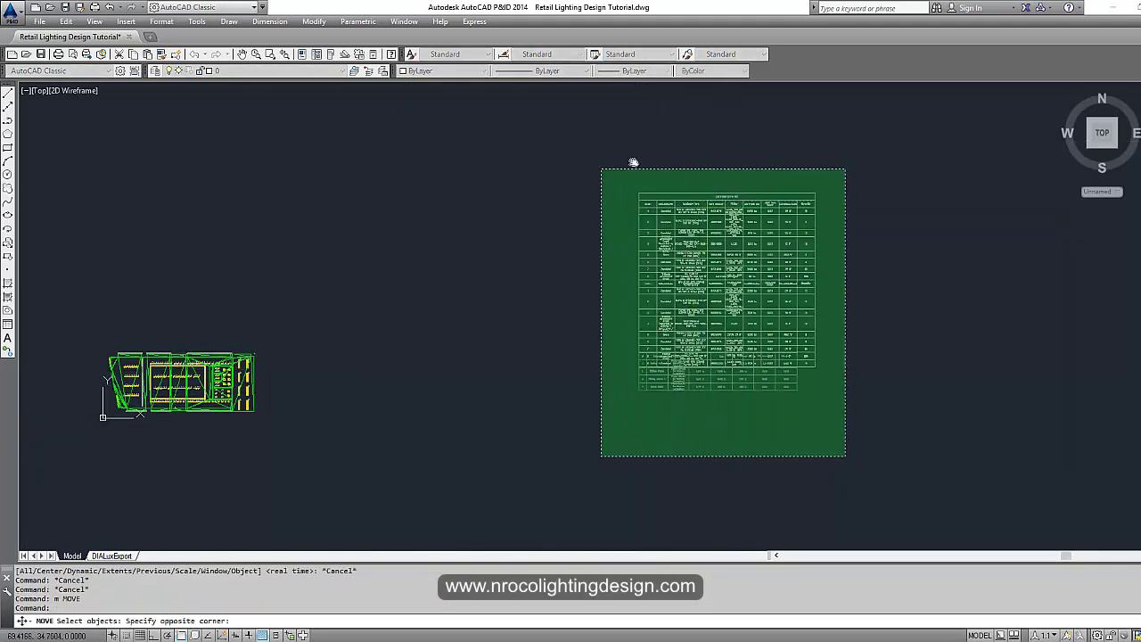
pyautogui.click(599, 156)
pyautogui.press('Return')
pyautogui.click(657, 156)
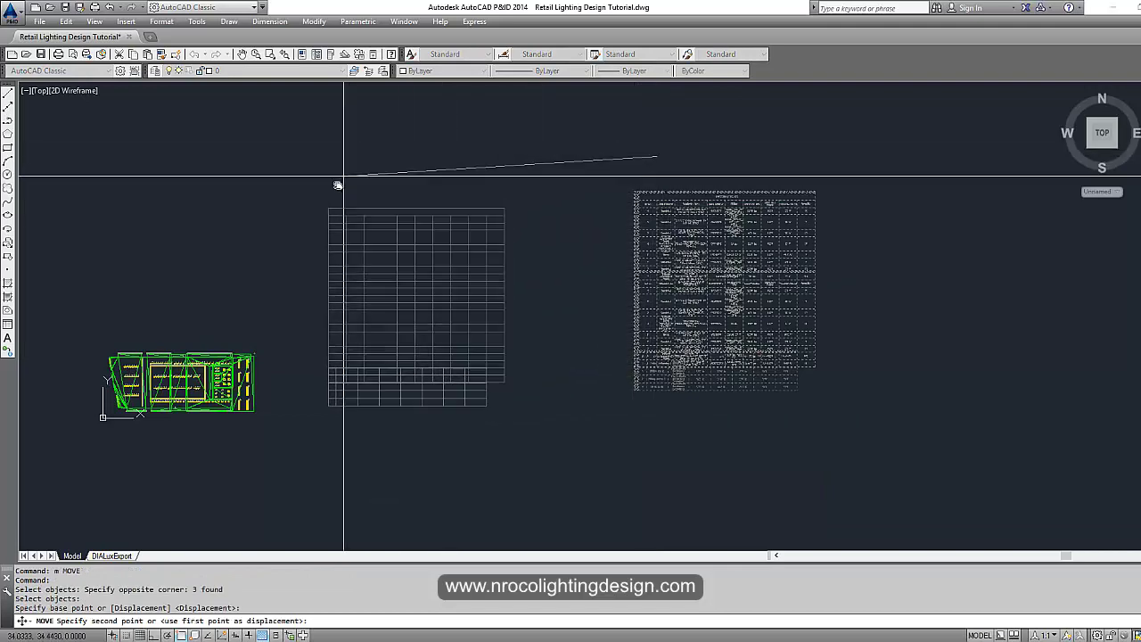
pyautogui.click(309, 202)
# Zoom to the drawing's extents and examine the entries of the luminaire parts list.
pyautogui.write('z')
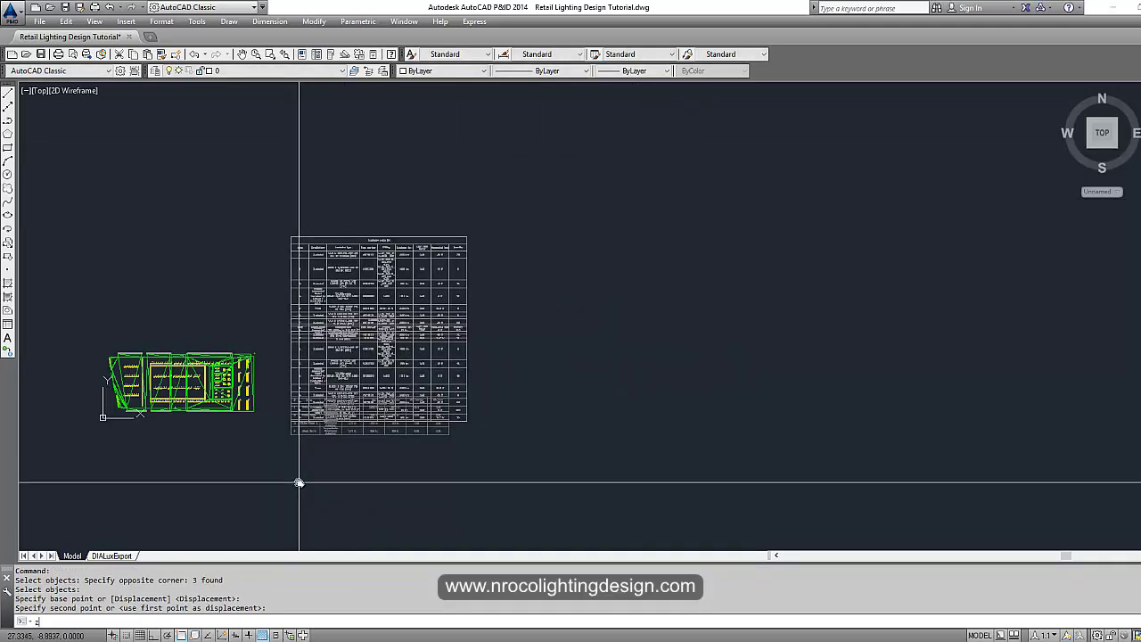
pyautogui.press('Return')
pyautogui.write('e')
pyautogui.press('Return')
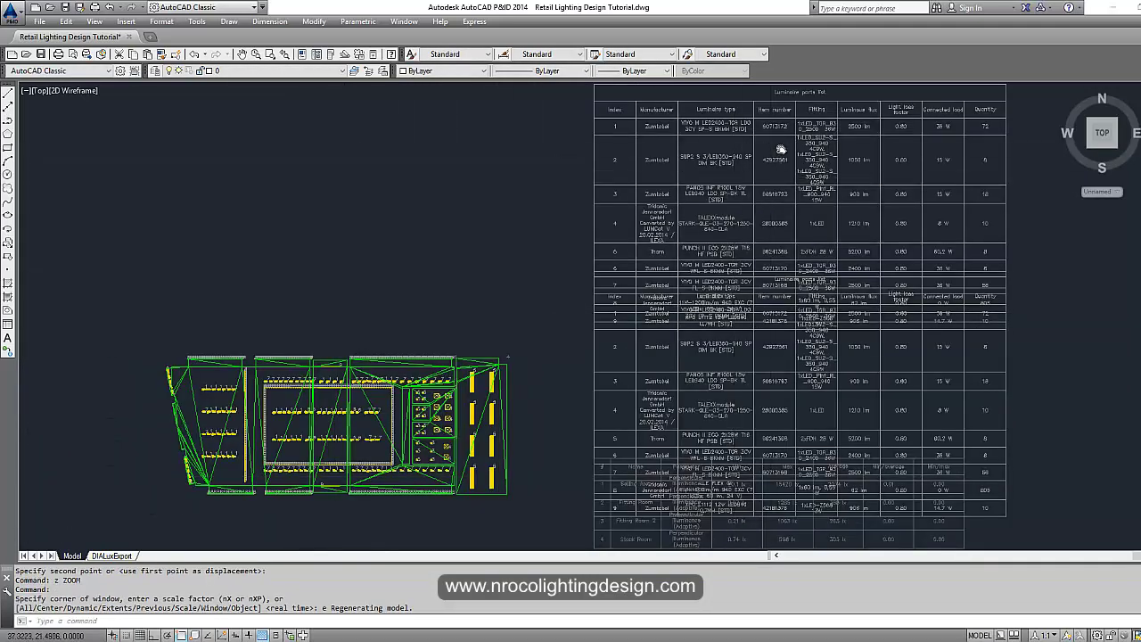
pyautogui.scroll(6, 780, 150)
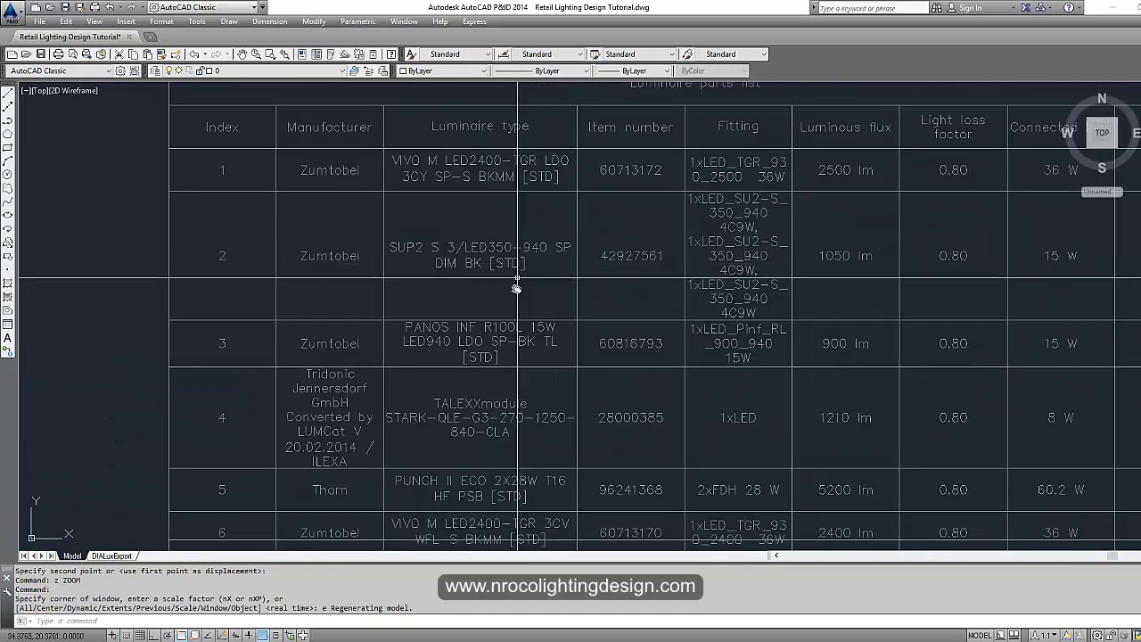
pyautogui.scroll(-3, 516, 288)
pyautogui.moveTo(542, 377); pyautogui.dragTo(484, 295, button='middle')
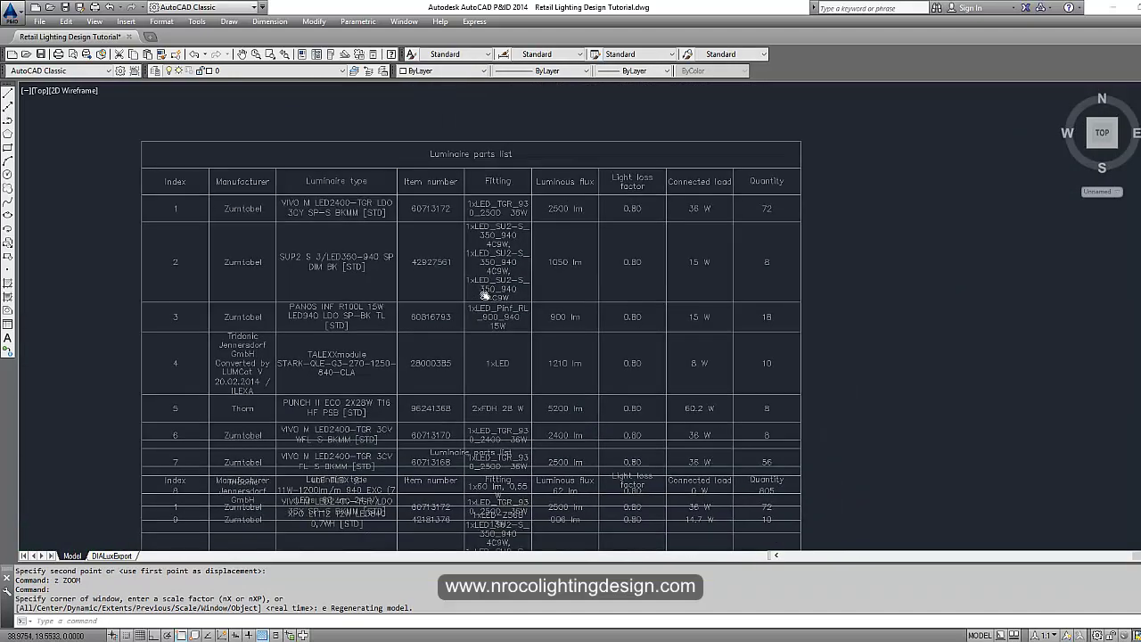
pyautogui.scroll(-2, 475, 350)
pyautogui.moveTo(497, 385); pyautogui.dragTo(529, 181, button='middle')
# Move the calculation results table straight down with Ortho on, so it sits clear below the luminaire parts lists.
pyautogui.press('Escape')
pyautogui.press('Escape')
pyautogui.write('m')
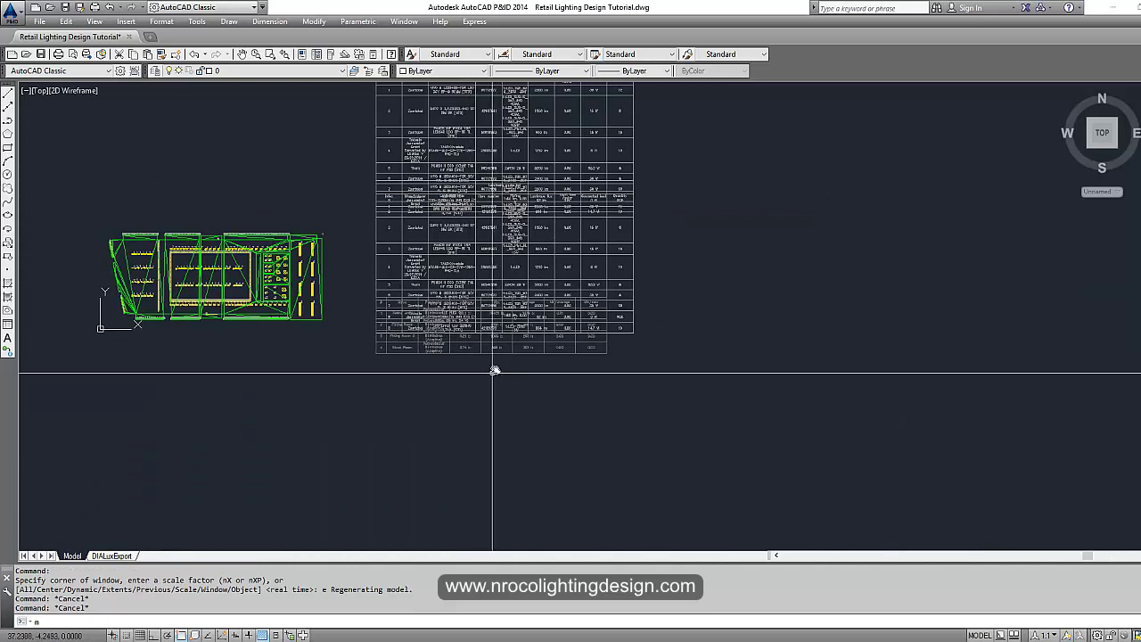
pyautogui.press('Return')
pyautogui.click(641, 368)
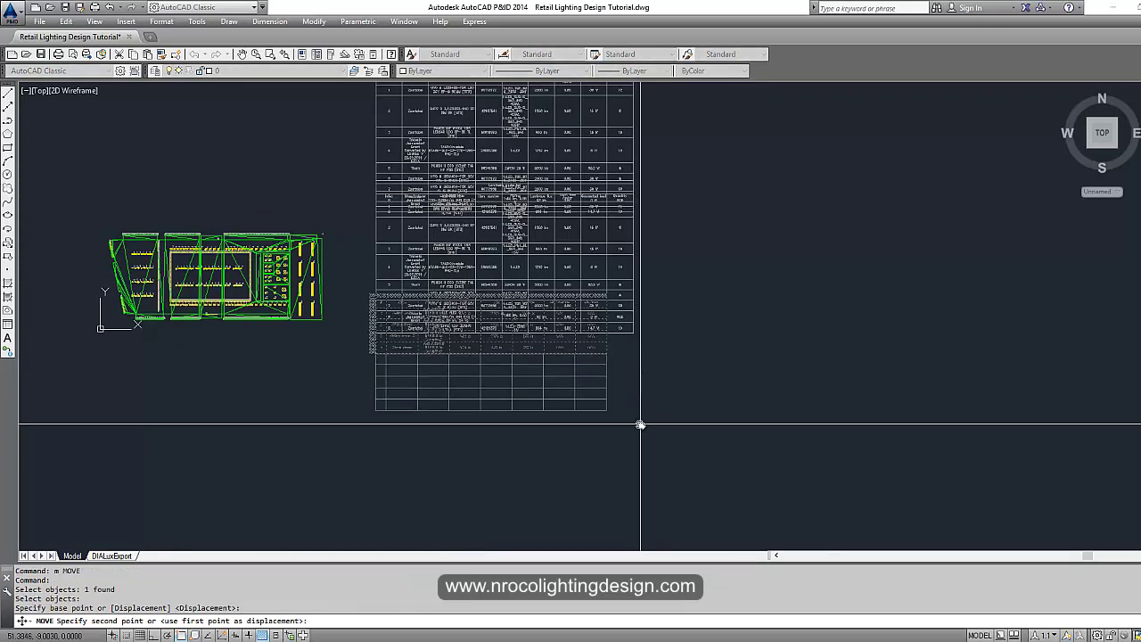
pyautogui.press('F8')
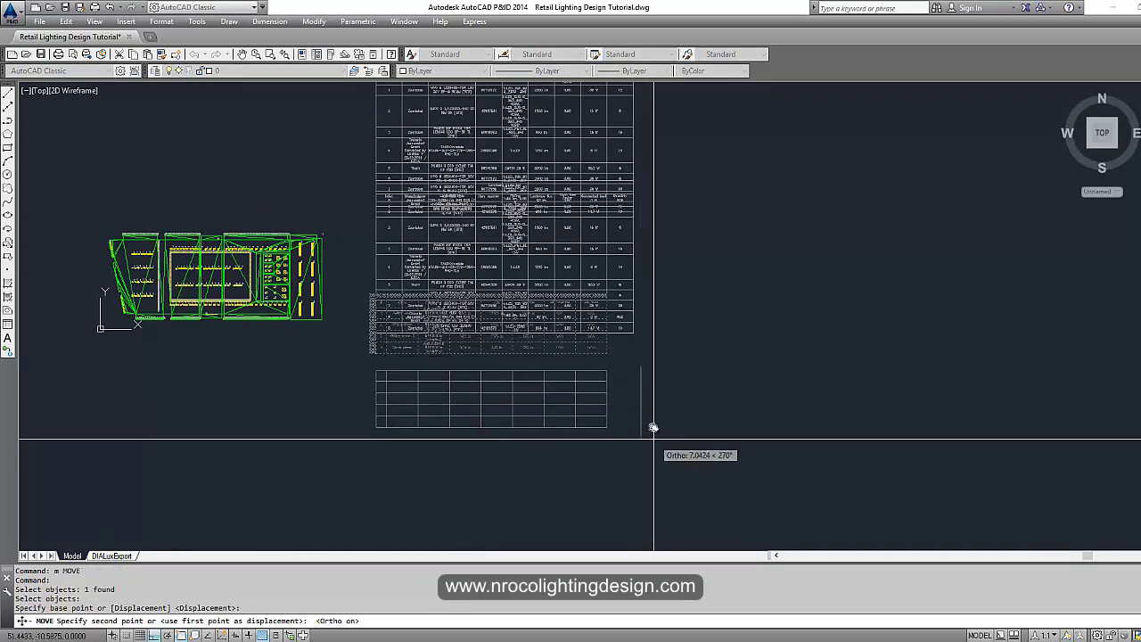
pyautogui.click(655, 422)
pyautogui.scroll(6, 527, 400)
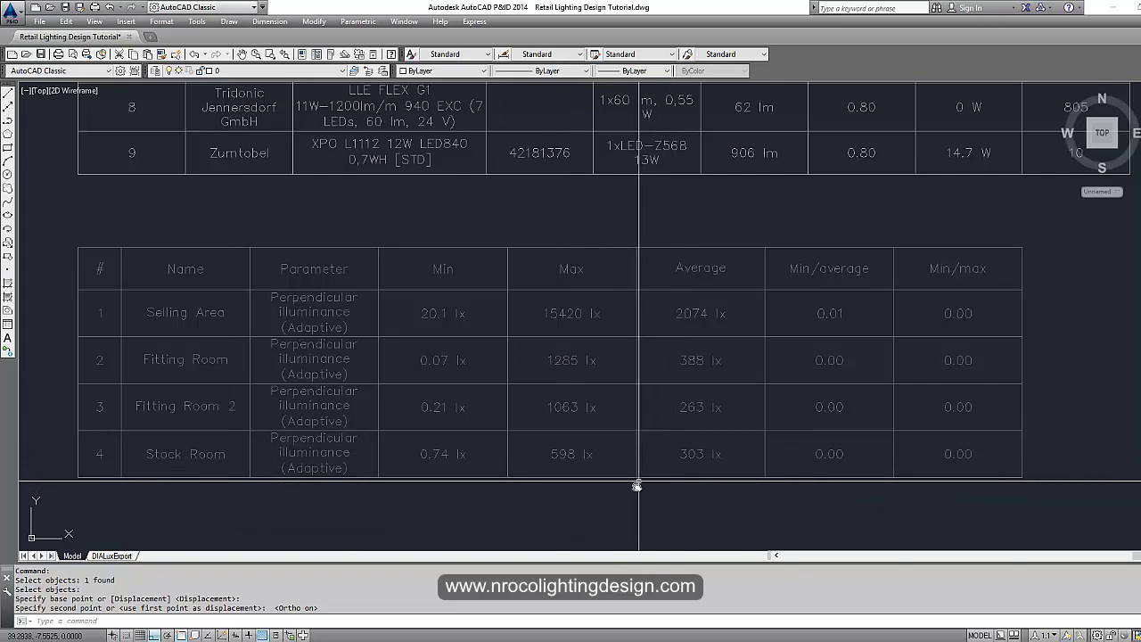
# Examine the calculation results table and the luminaire types and fittings in the luminaire parts list above it.
pyautogui.scroll(-4, 603, 489)
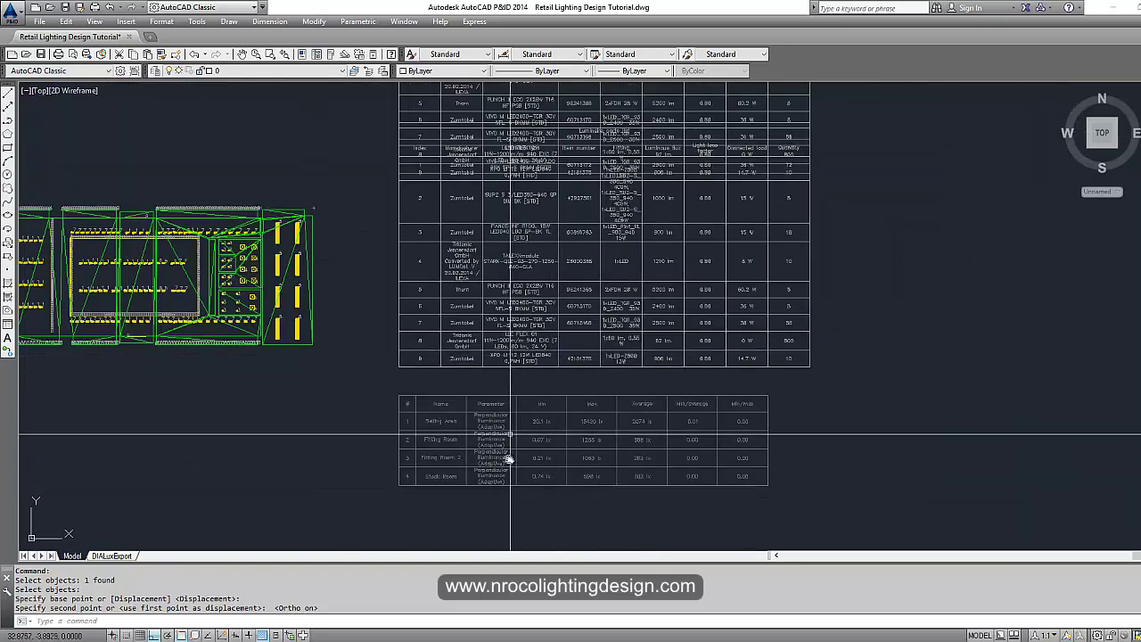
pyautogui.scroll(2, 509, 458)
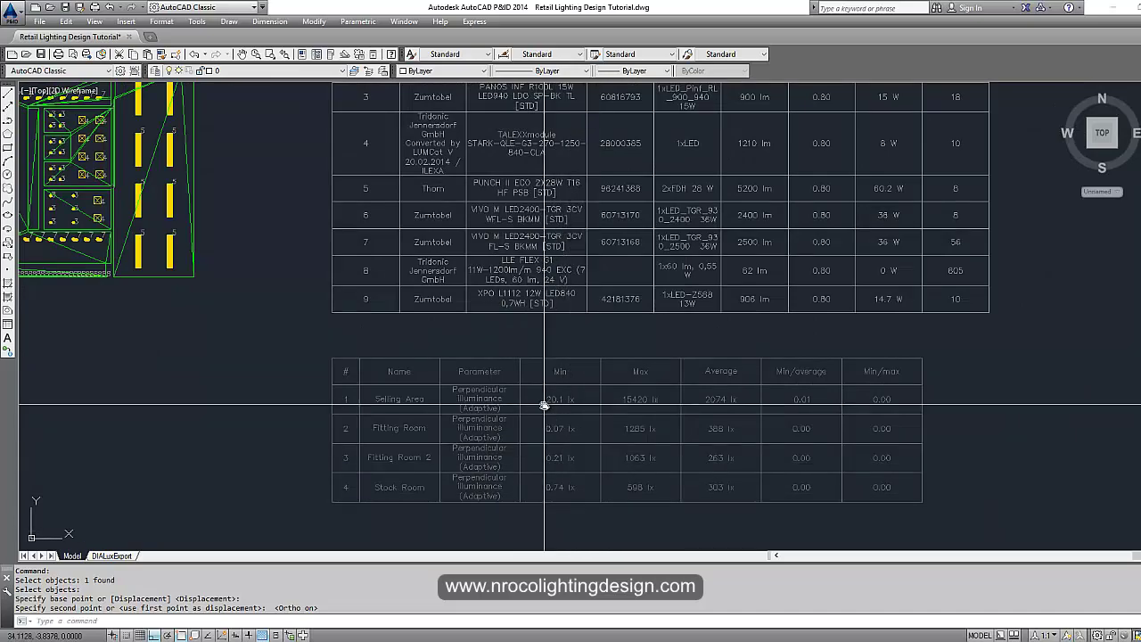
pyautogui.moveTo(552, 304)
pyautogui.mouseDown(button='middle')
pyautogui.moveTo(540, 374)
pyautogui.moveTo(497, 473)
pyautogui.mouseUp(button='middle')
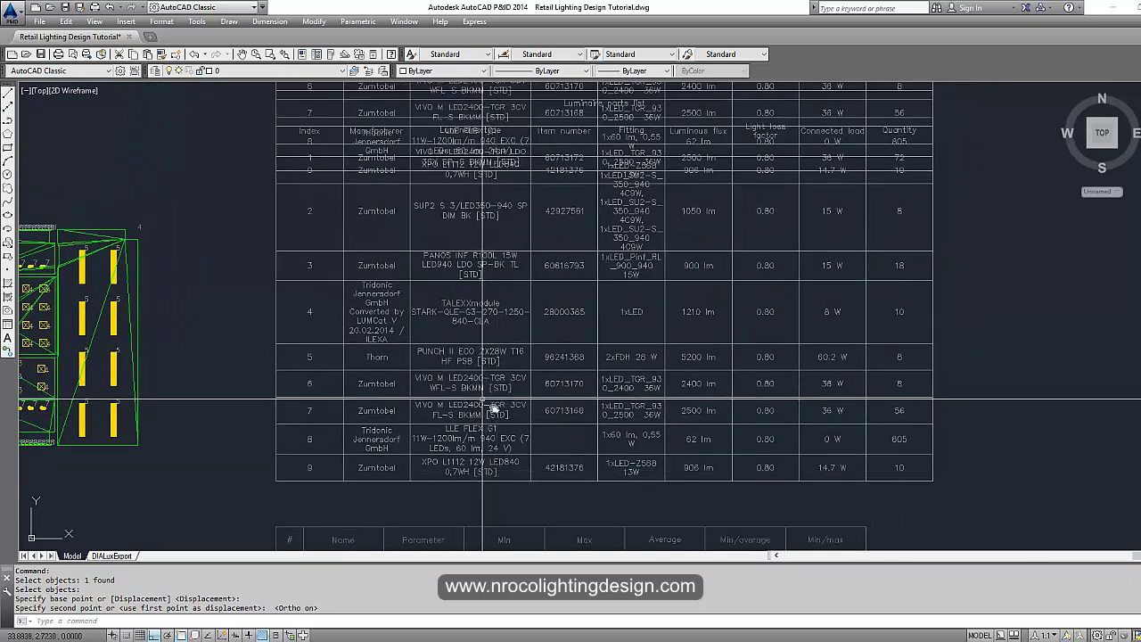
pyautogui.moveTo(658, 261); pyautogui.dragTo(576, 374, button='middle')
pyautogui.moveTo(553, 262); pyautogui.dragTo(559, 490, button='middle')
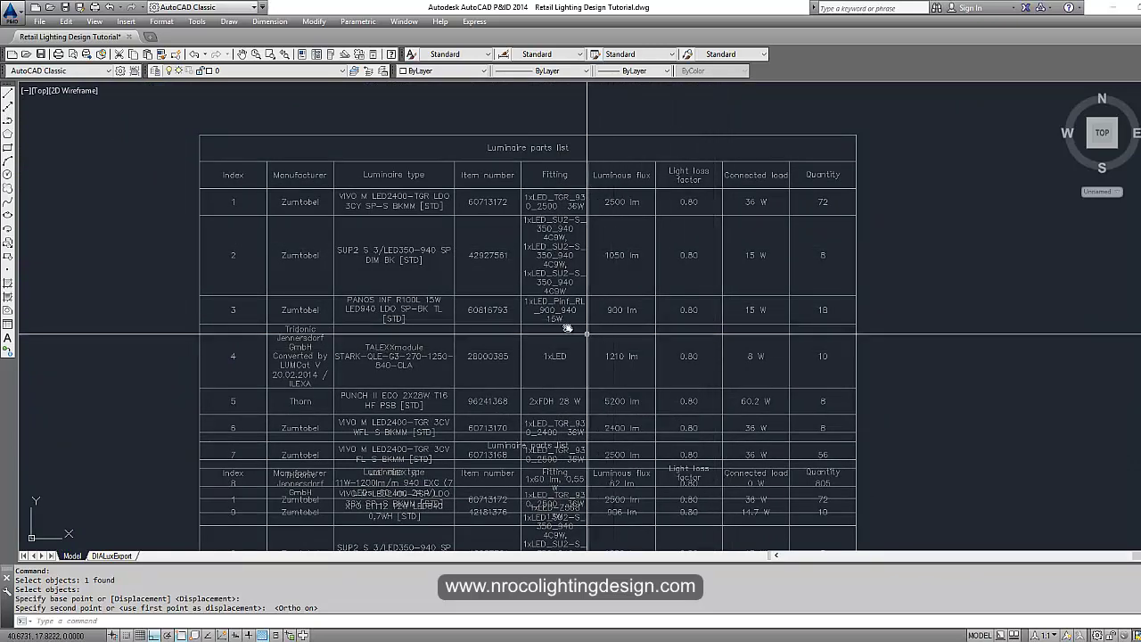
pyautogui.scroll(2, 294, 259)
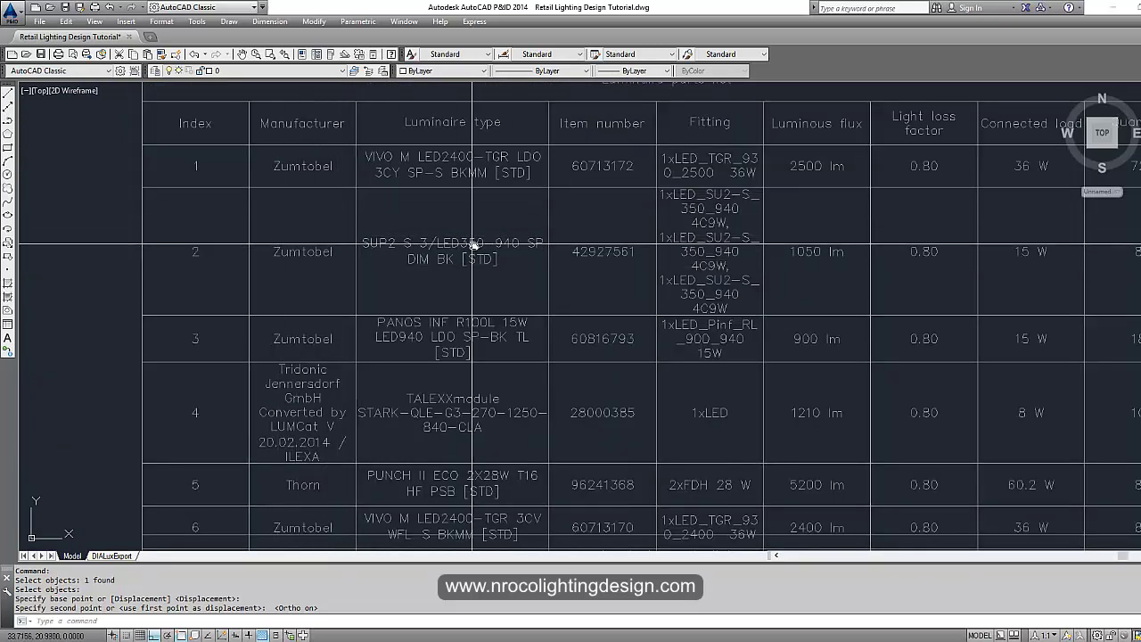
pyautogui.scroll(-2, 383, 303)
pyautogui.moveTo(543, 359); pyautogui.dragTo(531, 293, button='middle')
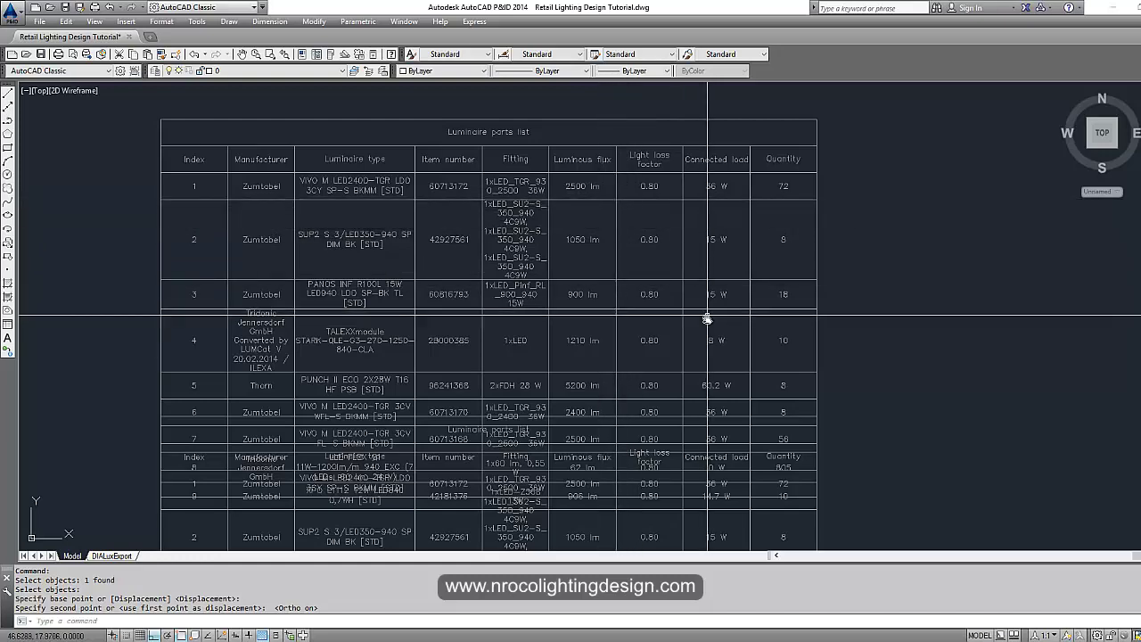
# Read through the luminaire parts list, checking its luminous flux, light loss factor, connected load and quantity columns.
pyautogui.moveTo(707, 319); pyautogui.dragTo(637, 198, button='middle')
pyautogui.moveTo(569, 385); pyautogui.dragTo(597, 222, button='middle')
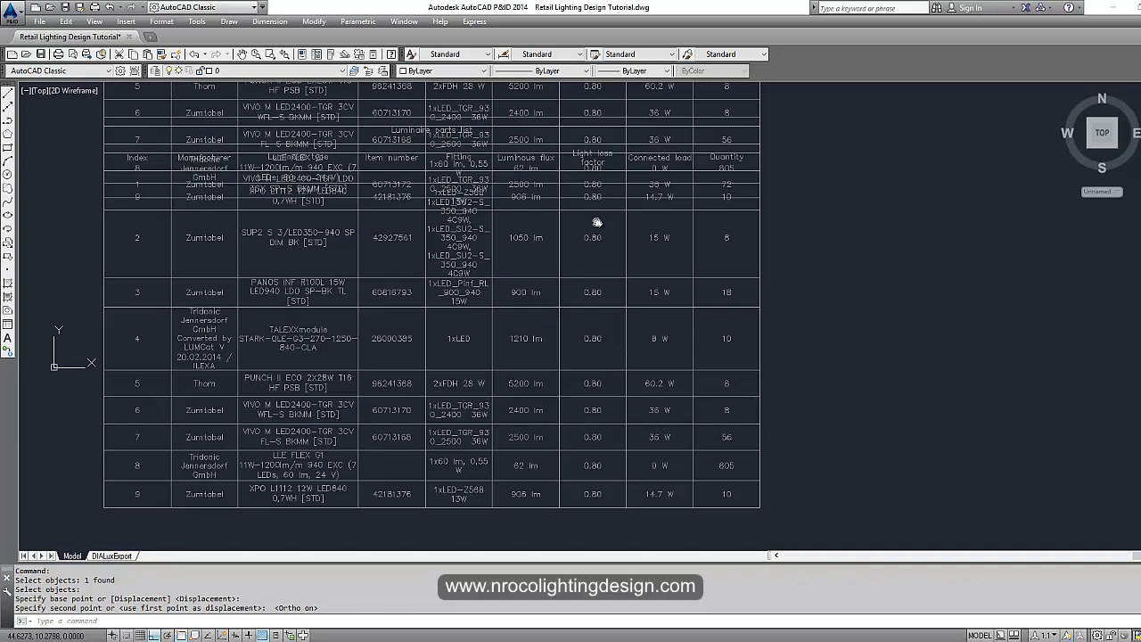
pyautogui.moveTo(701, 89); pyautogui.dragTo(663, 322, button='middle')
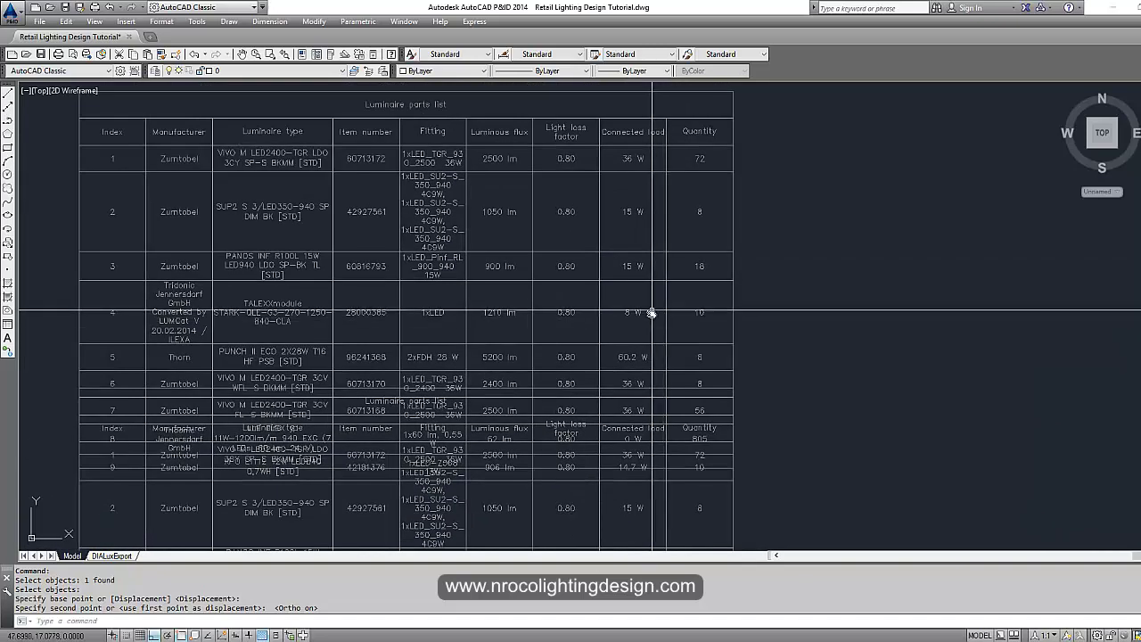
pyautogui.moveTo(649, 278); pyautogui.dragTo(640, 310, button='middle')
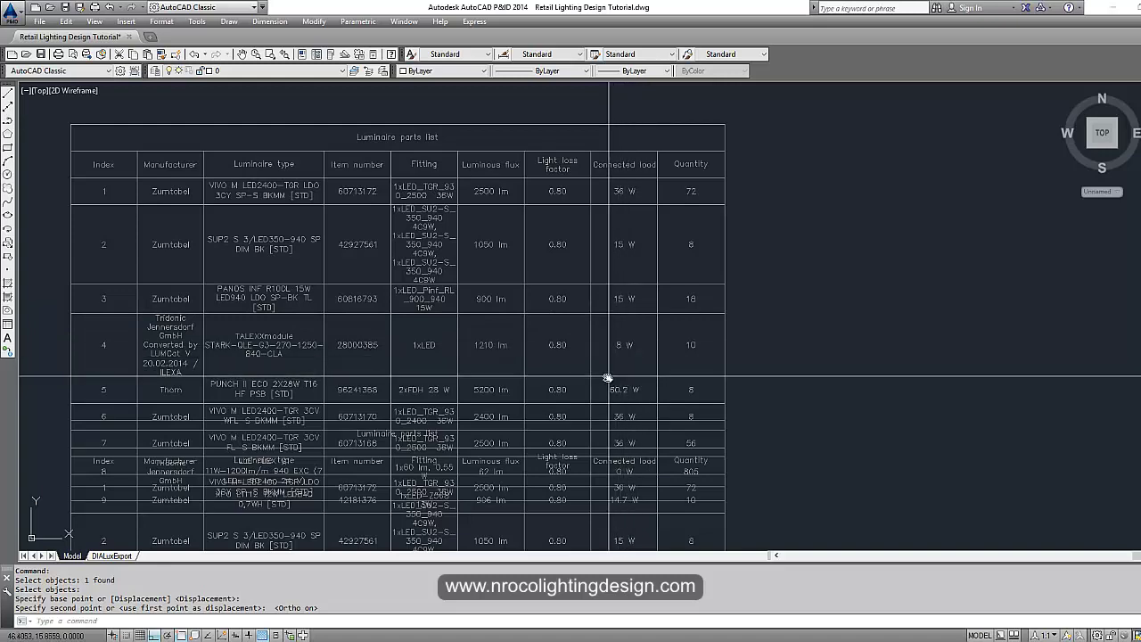
pyautogui.scroll(4, 617, 255)
pyautogui.moveTo(619, 239)
pyautogui.mouseDown(button='middle')
pyautogui.moveTo(612, 300)
pyautogui.moveTo(624, 345)
pyautogui.mouseUp(button='middle')
pyautogui.moveTo(699, 382); pyautogui.dragTo(572, 361, button='middle')
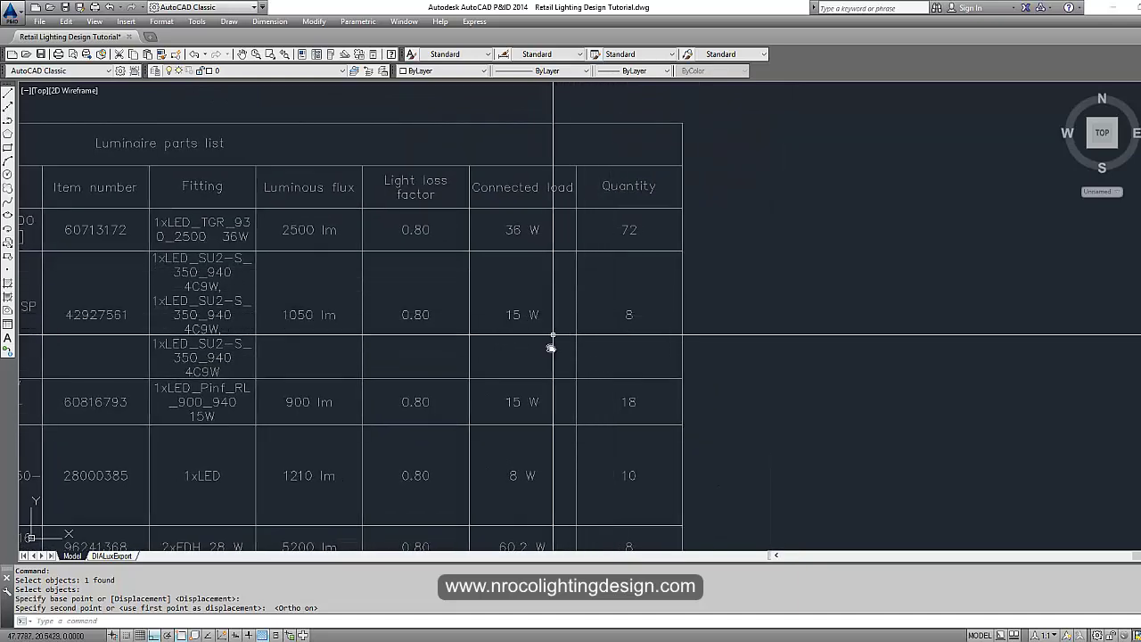
pyautogui.scroll(-3, 580, 374)
pyautogui.scroll(3, 606, 312)
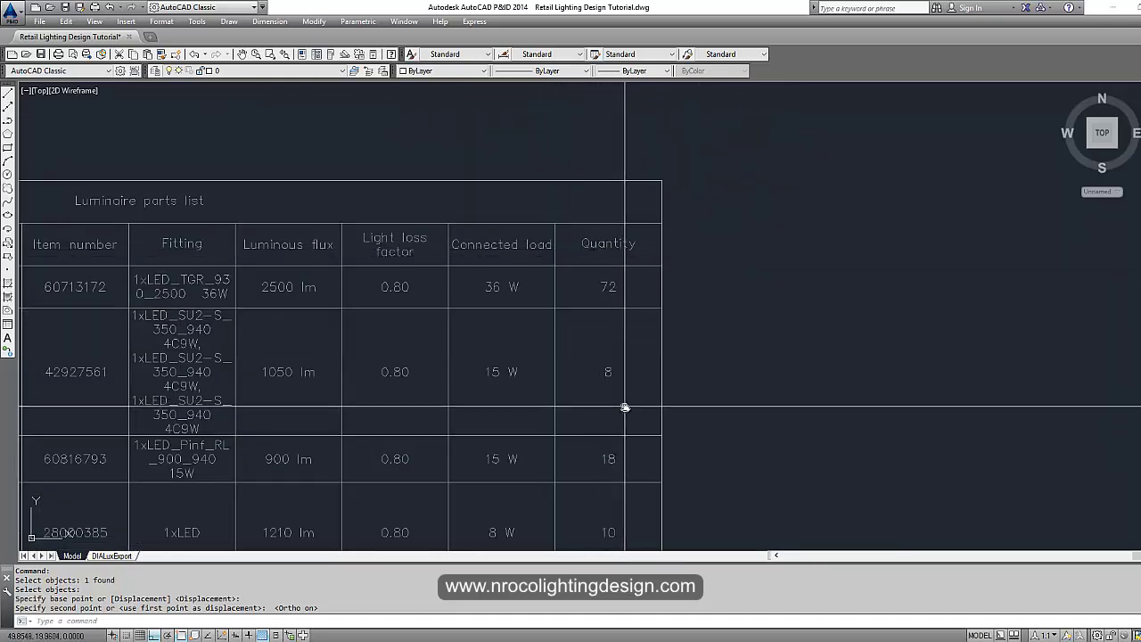
# Look over the overlapping parts lists and the results table below them, returning to the upper parts list.
pyautogui.moveTo(625, 407); pyautogui.dragTo(680, 236, button='middle')
pyautogui.scroll(-1, 676, 364)
pyautogui.moveTo(676, 366); pyautogui.dragTo(740, 122, button='middle')
pyautogui.moveTo(715, 452); pyautogui.dragTo(707, 221, button='middle')
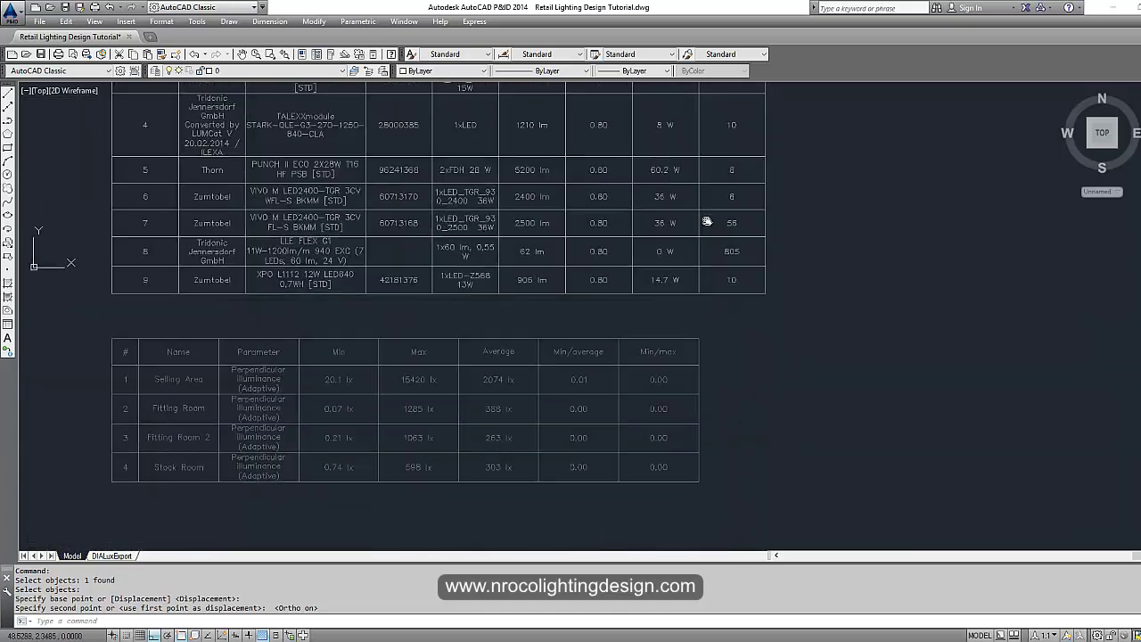
pyautogui.scroll(-1, 797, 459)
pyautogui.moveTo(650, 306); pyautogui.dragTo(789, 446, button='middle')
pyautogui.moveTo(811, 140); pyautogui.dragTo(734, 277, button='middle')
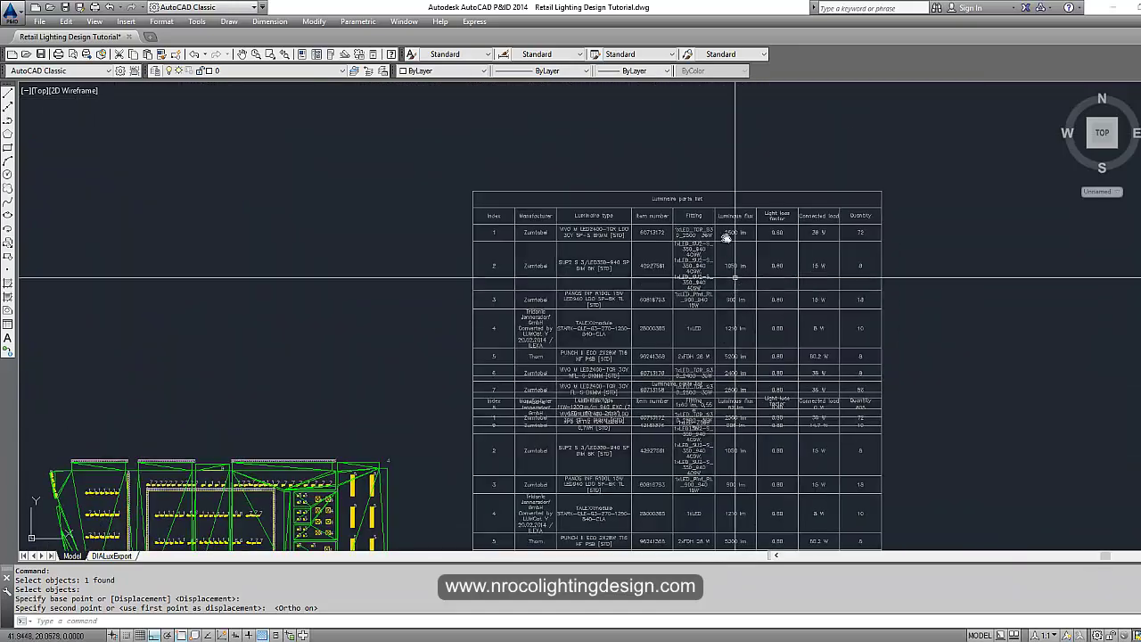
# Widen the Fitting column of the upper luminaire parts list so its long lamp descriptions wrap less.
pyautogui.scroll(2, 720, 216)
pyautogui.click(670, 227)
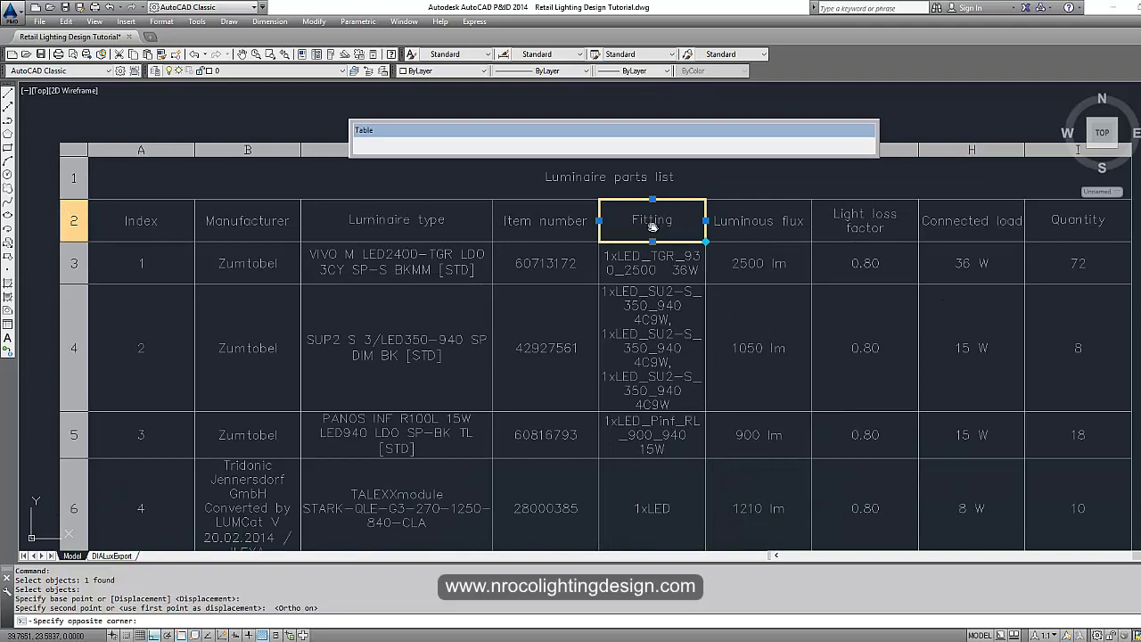
pyautogui.click(707, 221)
pyautogui.click(700, 224)
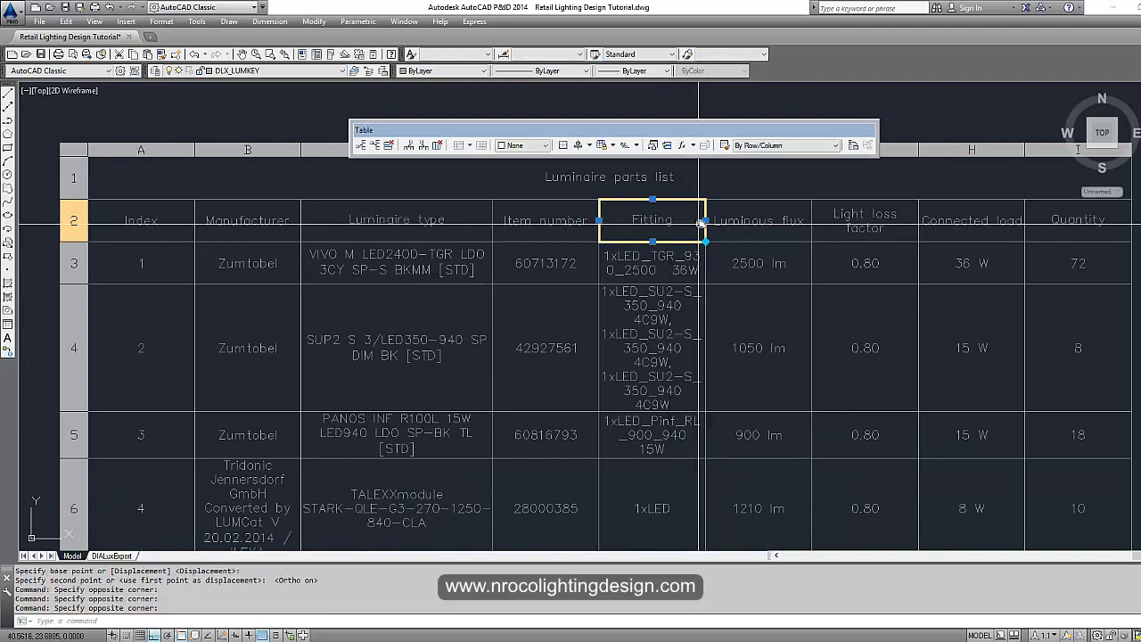
pyautogui.click(706, 220)
pyautogui.scroll(-3, 758, 276)
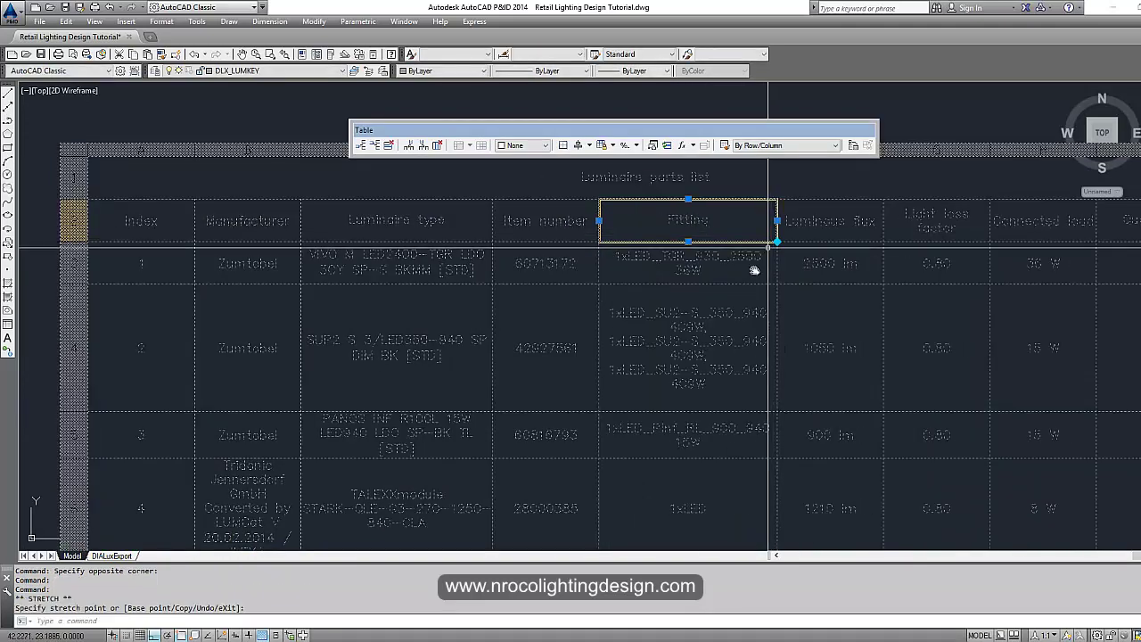
pyautogui.moveTo(731, 318); pyautogui.dragTo(704, 207, button='middle')
pyautogui.press('Escape')
pyautogui.scroll(-1, 685, 364)
pyautogui.moveTo(685, 366); pyautogui.dragTo(672, 255, button='middle')
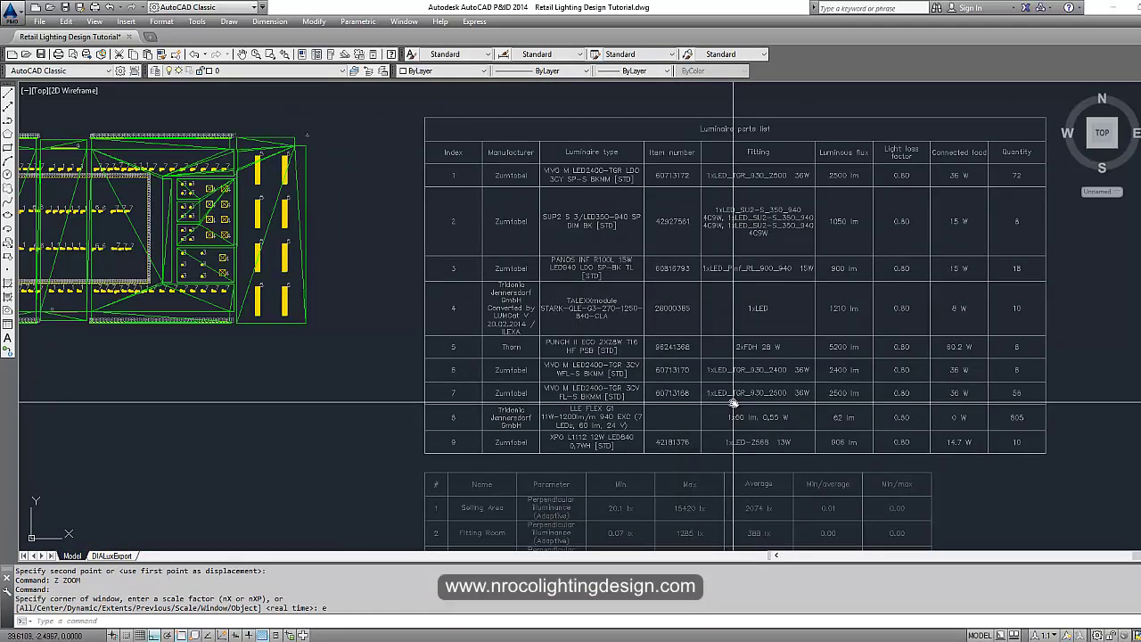
# Review the luminaire parts list and results table against the lighting plan beside them.
pyautogui.scroll(2, 505, 316)
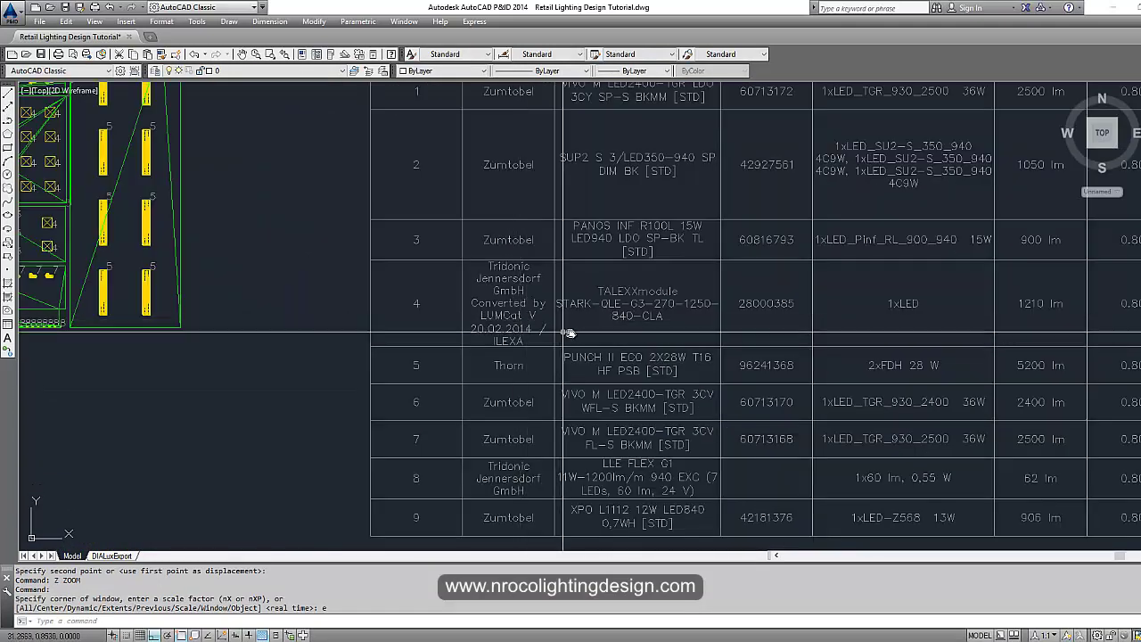
pyautogui.scroll(-4, 643, 357)
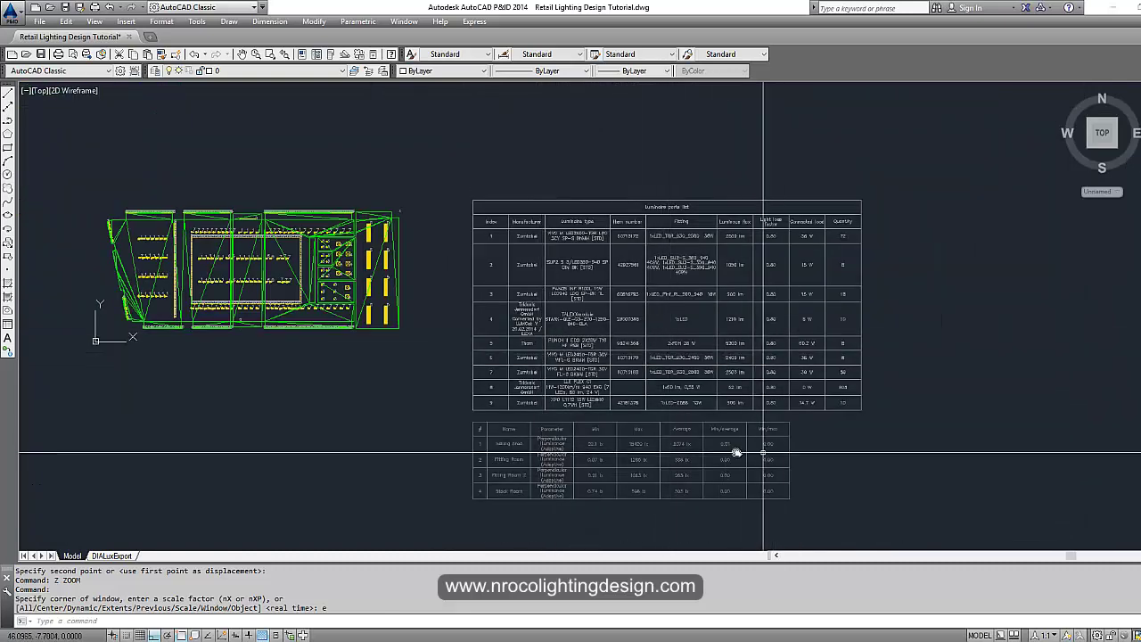
pyautogui.scroll(3, 330, 306)
pyautogui.scroll(-2, 522, 319)
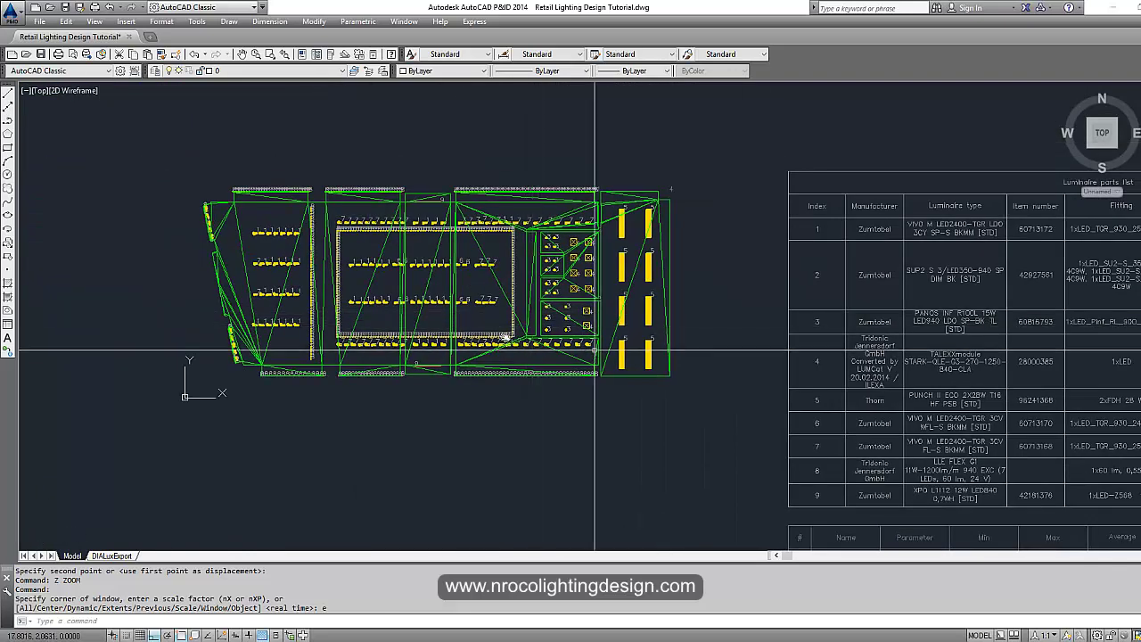
pyautogui.moveTo(505, 337); pyautogui.dragTo(474, 333, button='middle')
pyautogui.moveTo(685, 413)
pyautogui.mouseDown(button='middle')
pyautogui.moveTo(621, 362)
pyautogui.moveTo(471, 362)
pyautogui.mouseUp(button='middle')
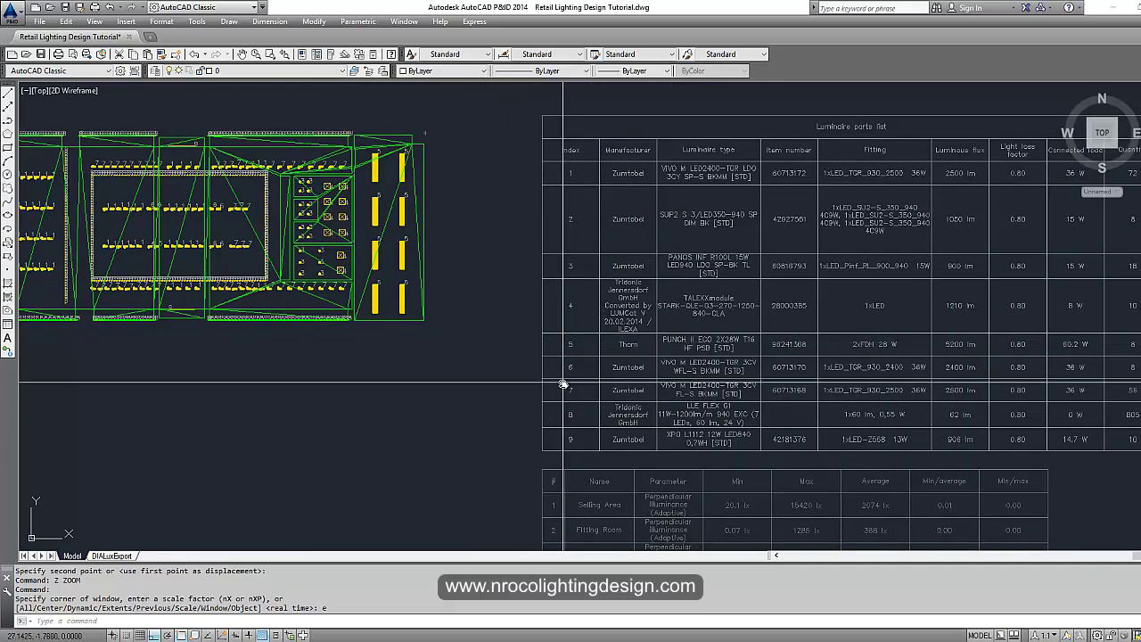
pyautogui.moveTo(509, 310); pyautogui.dragTo(543, 321, button='middle')
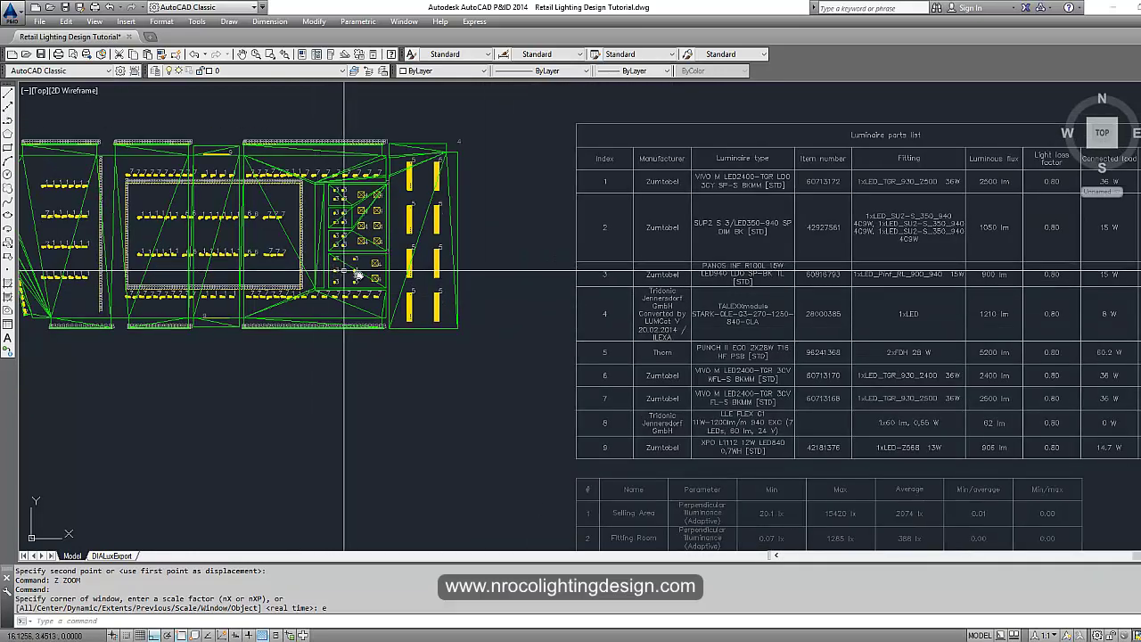
pyautogui.moveTo(349, 272); pyautogui.dragTo(555, 292, button='middle')
pyautogui.moveTo(468, 253); pyautogui.dragTo(603, 300, button='middle')
# Freeze the DLX_CALC layer that holds the green calculation surfaces on the plan.
pyautogui.press('Escape')
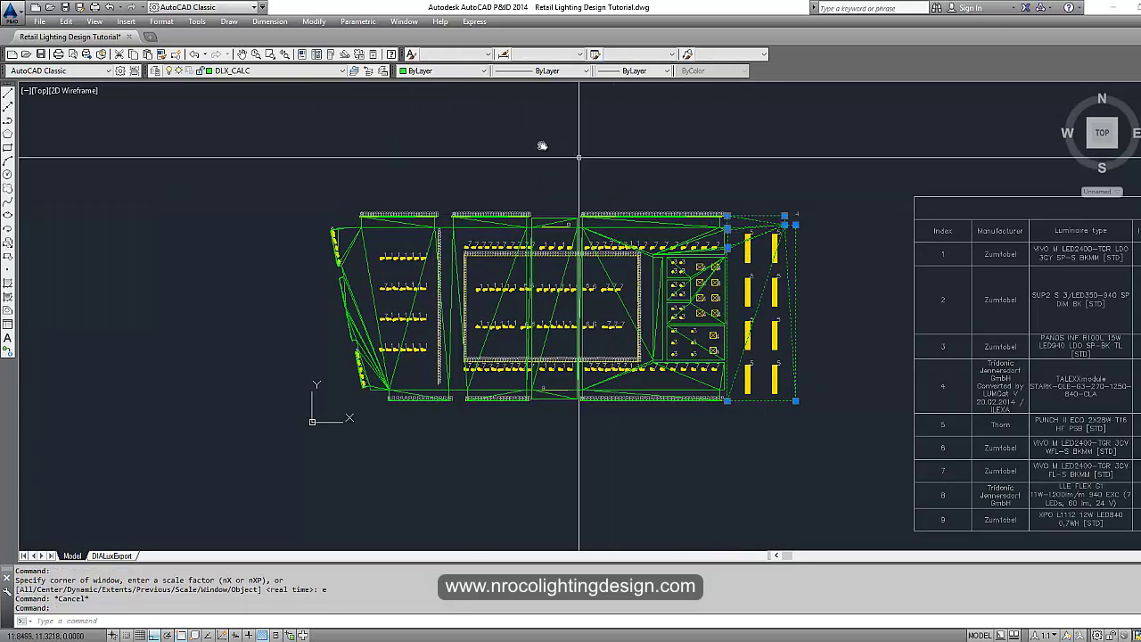
pyautogui.click(252, 73)
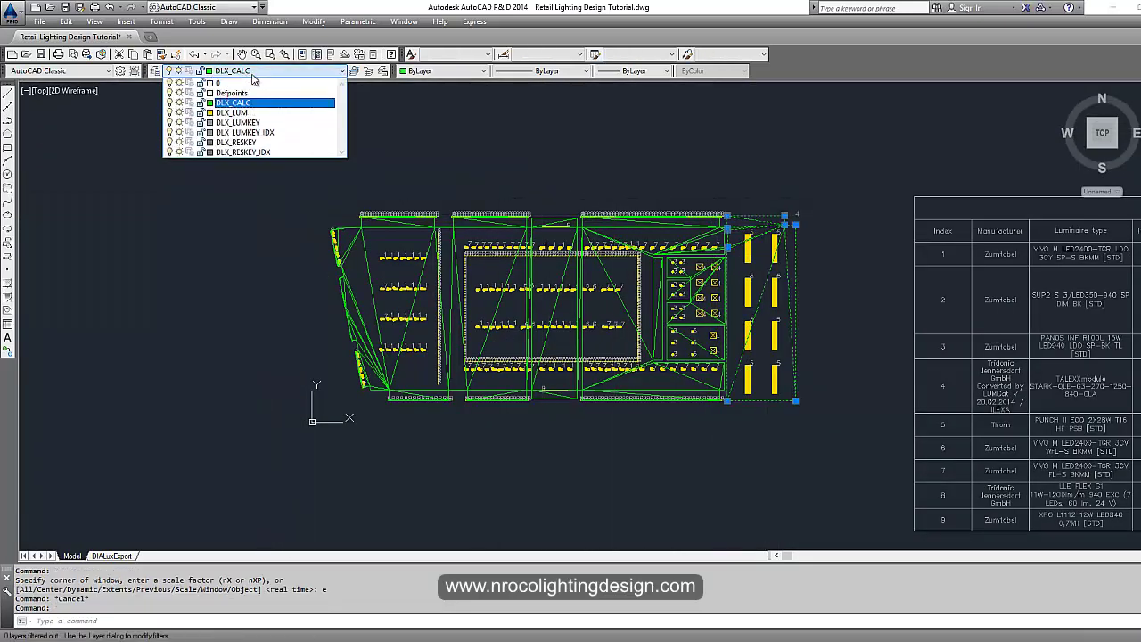
pyautogui.click(179, 103)
pyautogui.click(152, 246)
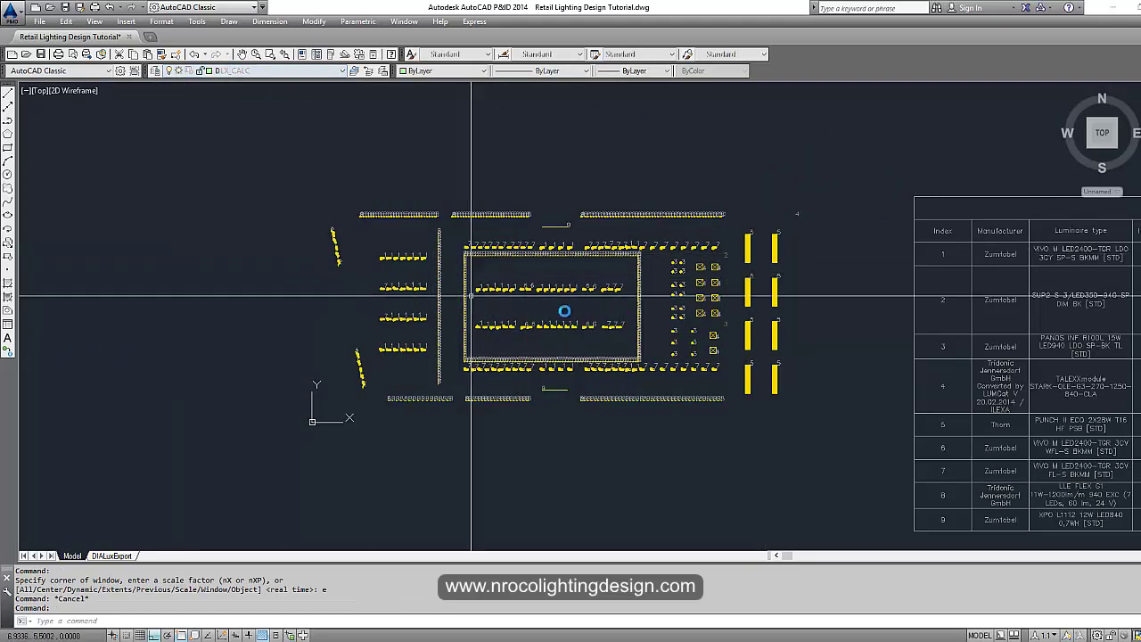
pyautogui.press('Escape')
# Select the result index number beside the plan to identify its layer, and freeze the DLX_RESKEY_IDX and DLX_LUMKEY_IDX layers.
pyautogui.scroll(4, 811, 277)
pyautogui.moveTo(784, 298); pyautogui.dragTo(814, 326, button='middle')
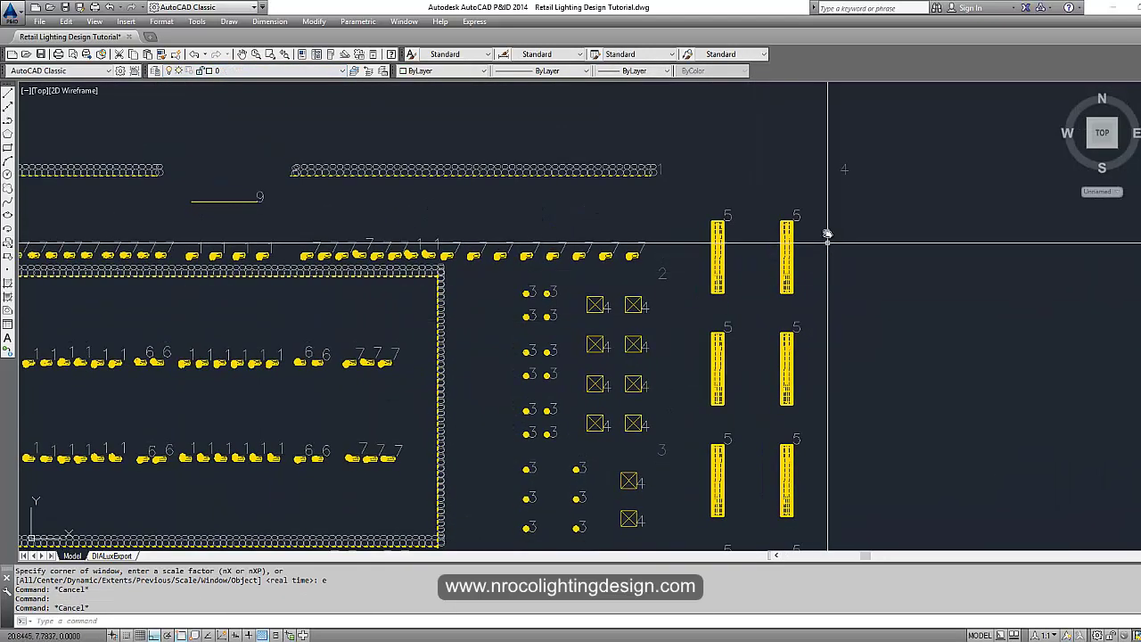
pyautogui.click(841, 172)
pyautogui.click(254, 73)
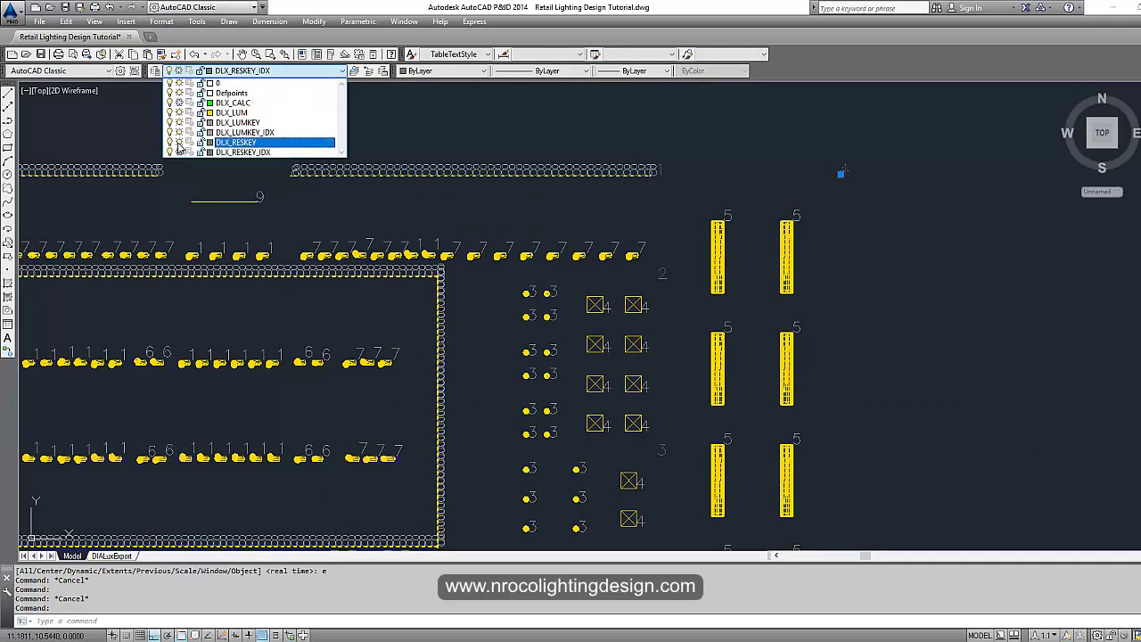
pyautogui.click(538, 135)
pyautogui.scroll(-1, 538, 144)
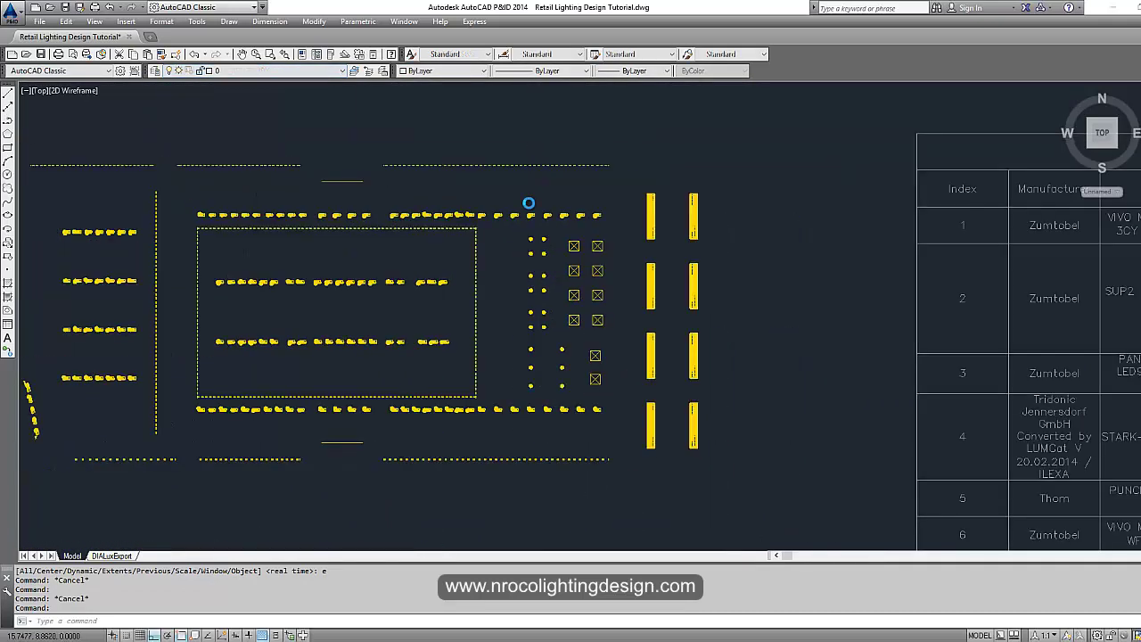
pyautogui.moveTo(507, 300); pyautogui.dragTo(603, 224, button='middle')
pyautogui.scroll(-1, 604, 225)
pyautogui.scroll(1, 603, 225)
pyautogui.scroll(2, 460, 253)
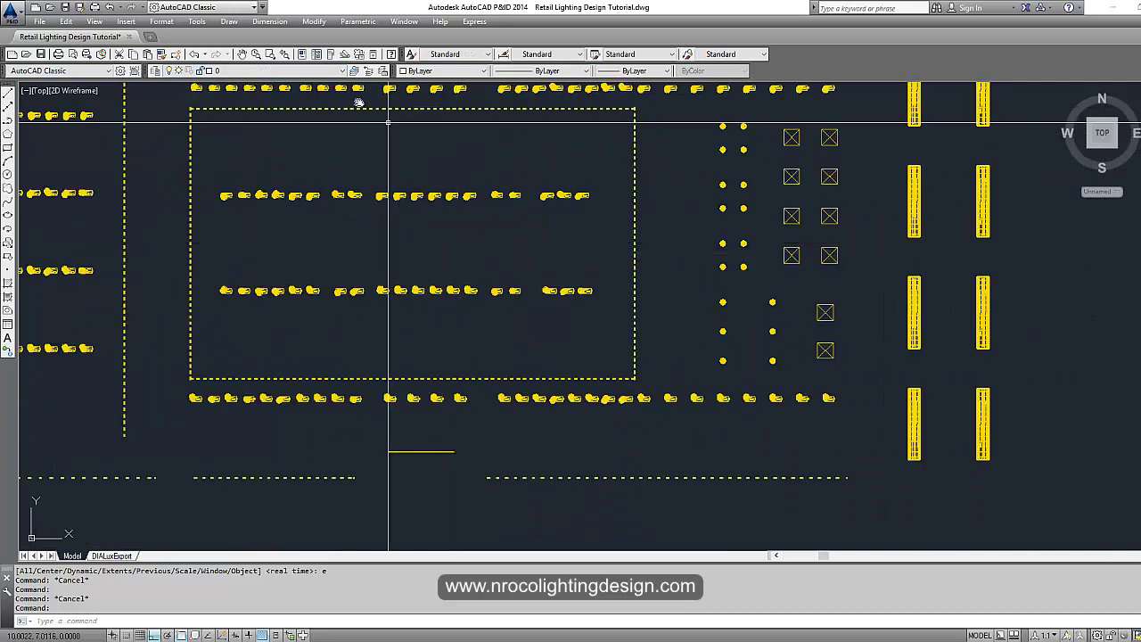
# Thaw the DLX_LUMKEY_IDX layer to restore the luminaire index numbers on the plan.
pyautogui.click(267, 70)
pyautogui.click(184, 136)
pyautogui.click(152, 163)
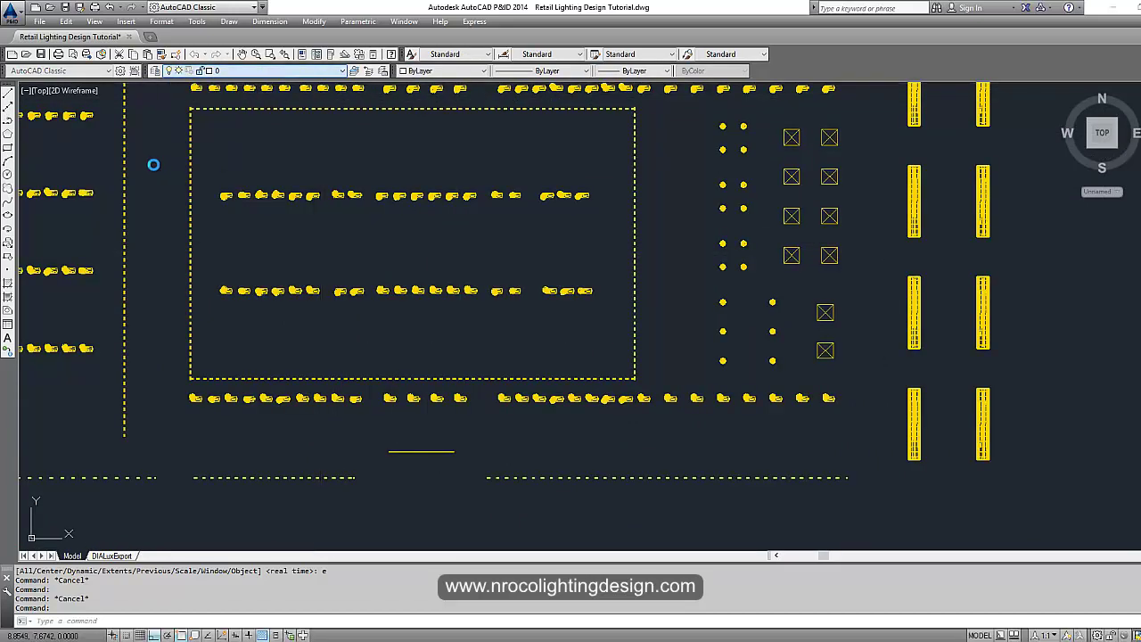
# Look over the luminaires and their index numbers on the plan, together with the tables alongside.
pyautogui.scroll(2, 281, 255)
pyautogui.scroll(-3, 315, 320)
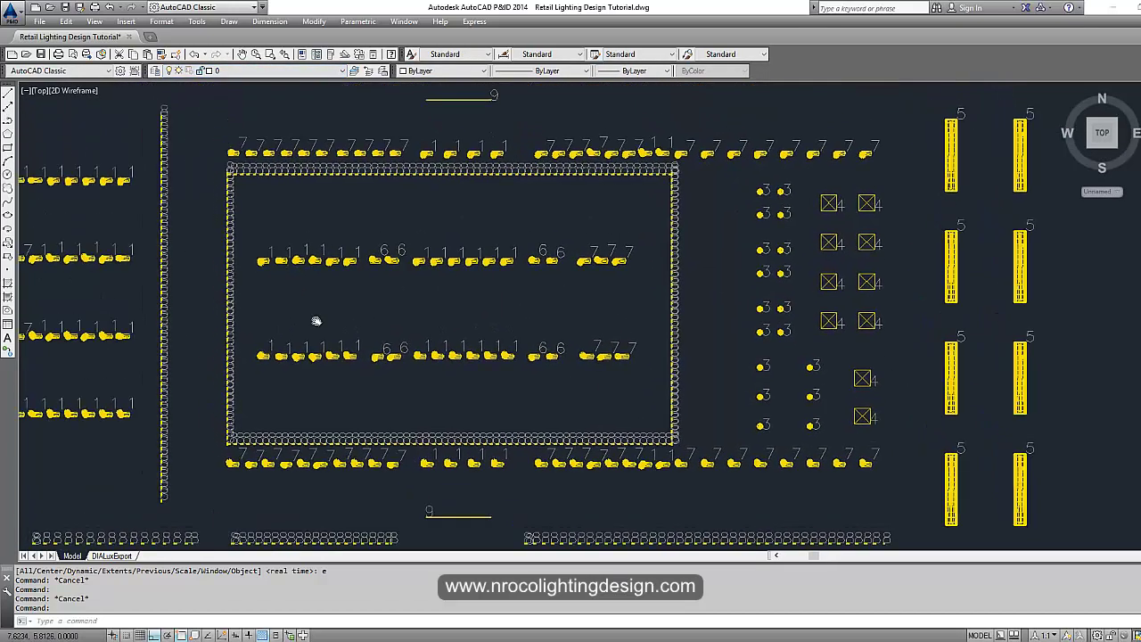
pyautogui.scroll(-4, 442, 282)
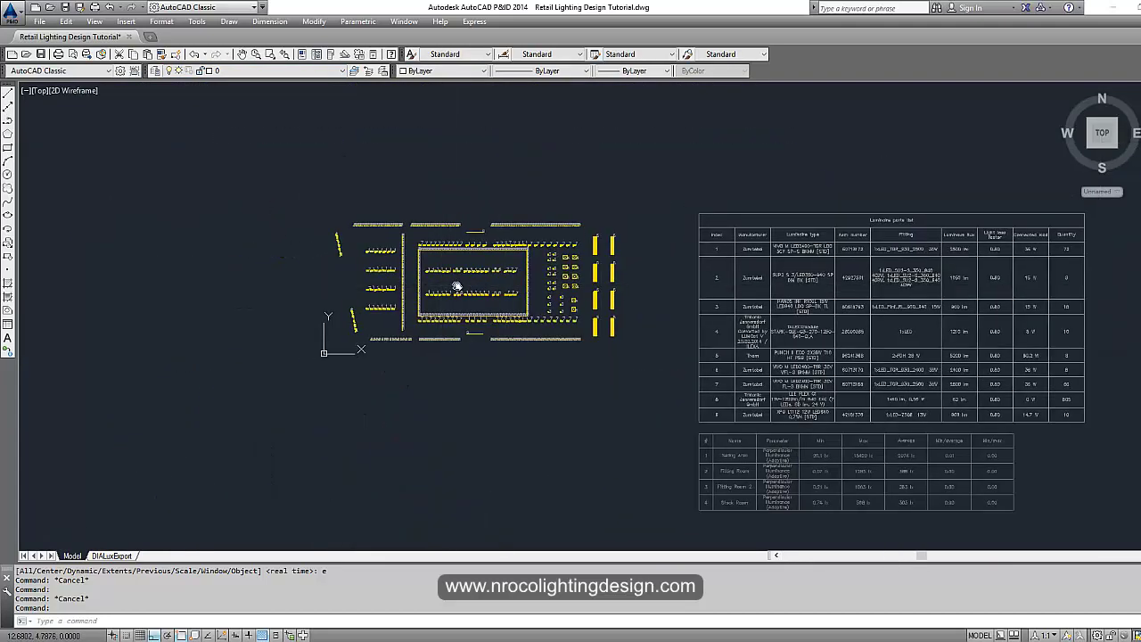
pyautogui.moveTo(456, 286); pyautogui.dragTo(407, 286, button='middle')
pyautogui.moveTo(533, 288); pyautogui.dragTo(489, 247, button='middle')
pyautogui.scroll(2, 385, 257)
pyautogui.scroll(1, 384, 257)
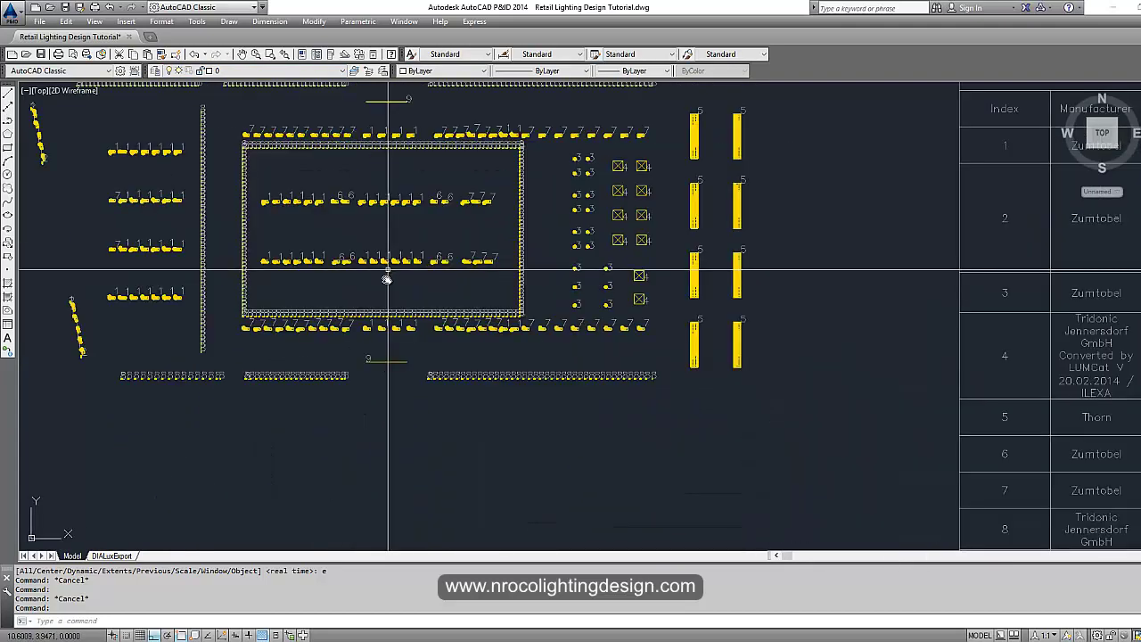
pyautogui.scroll(-1, 388, 272)
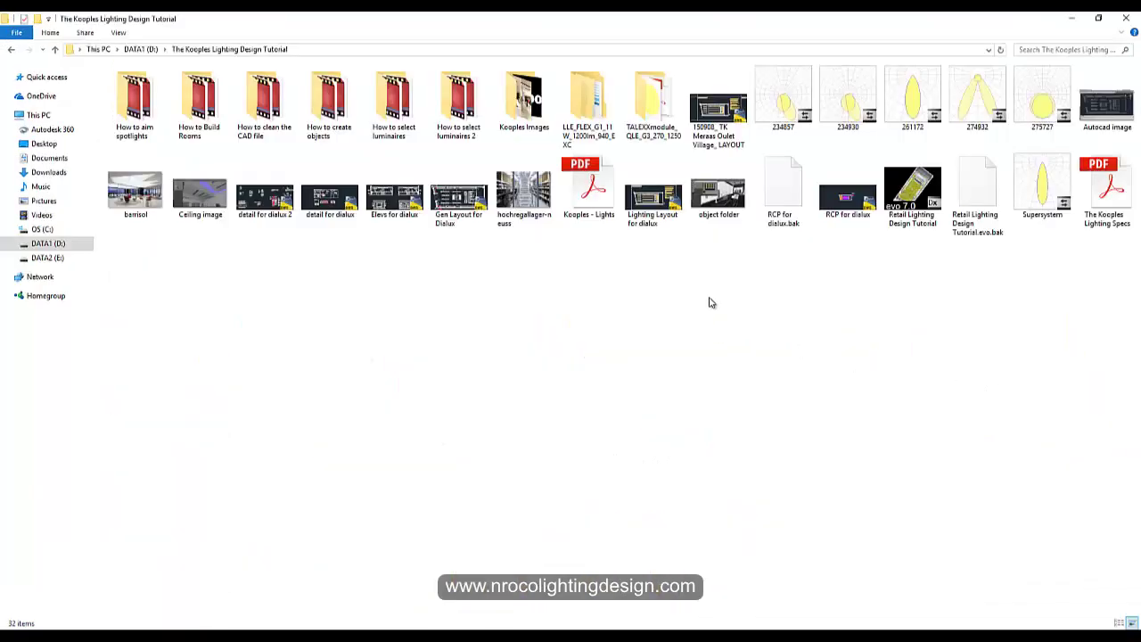
# Switch to File Explorer and open the Lighting Layout for dialux drawing from The Kooples Lighting Design Tutorial folder.
pyautogui.doubleClick(661, 204)
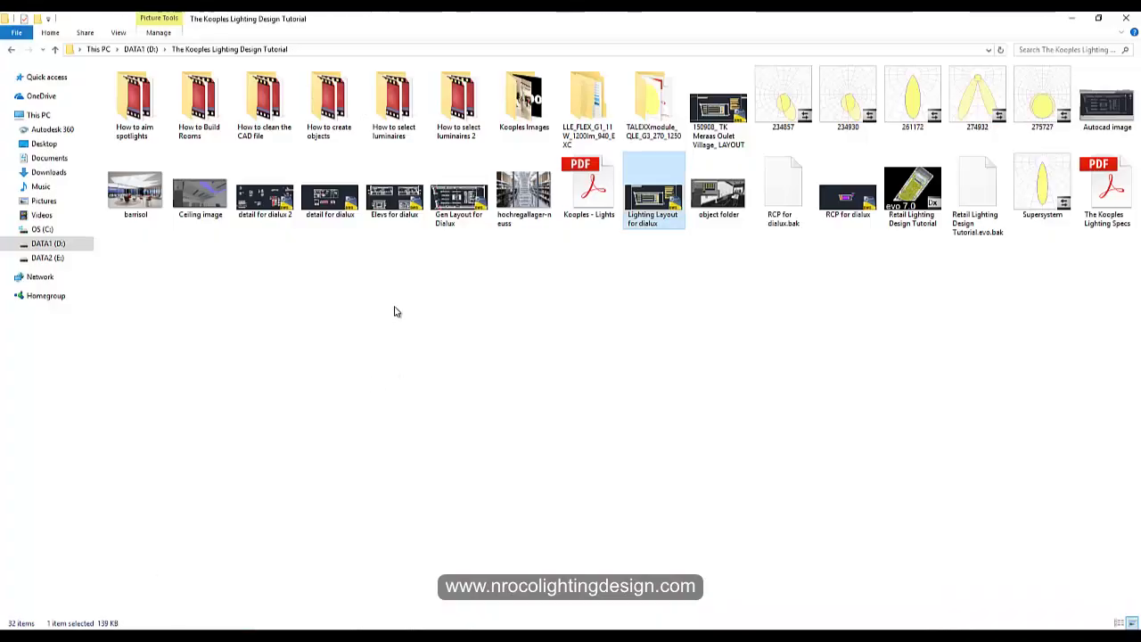
# Open the Gen Layout for Dialux drawing and check its floor plan alongside the Lighting Layout for dialux drawing.
pyautogui.doubleClick(456, 204)
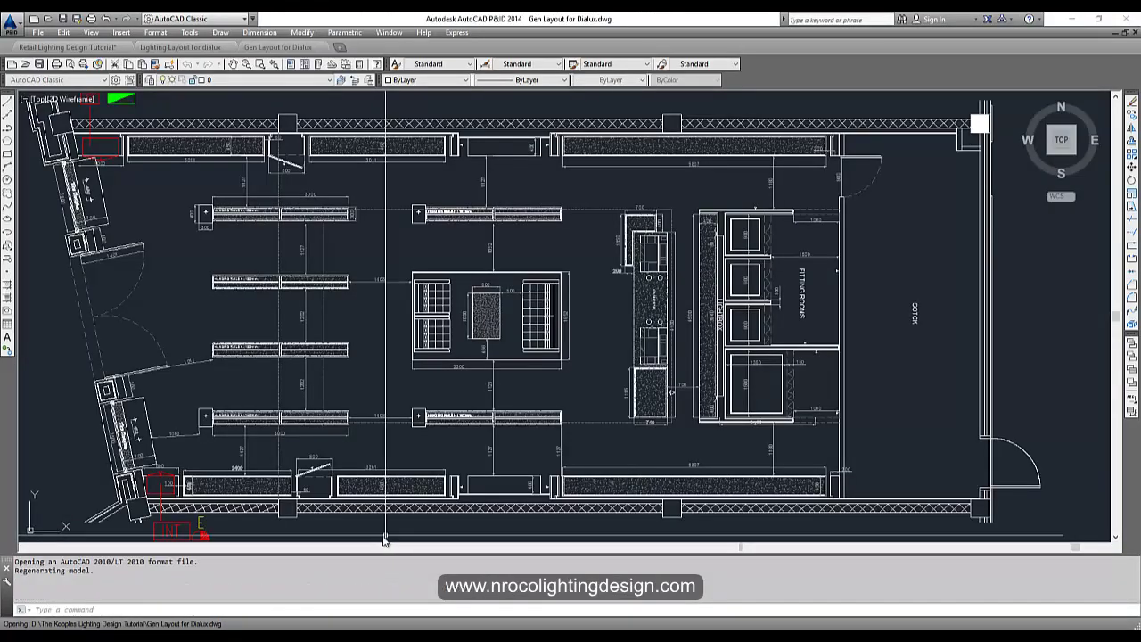
pyautogui.scroll(-2, 443, 239)
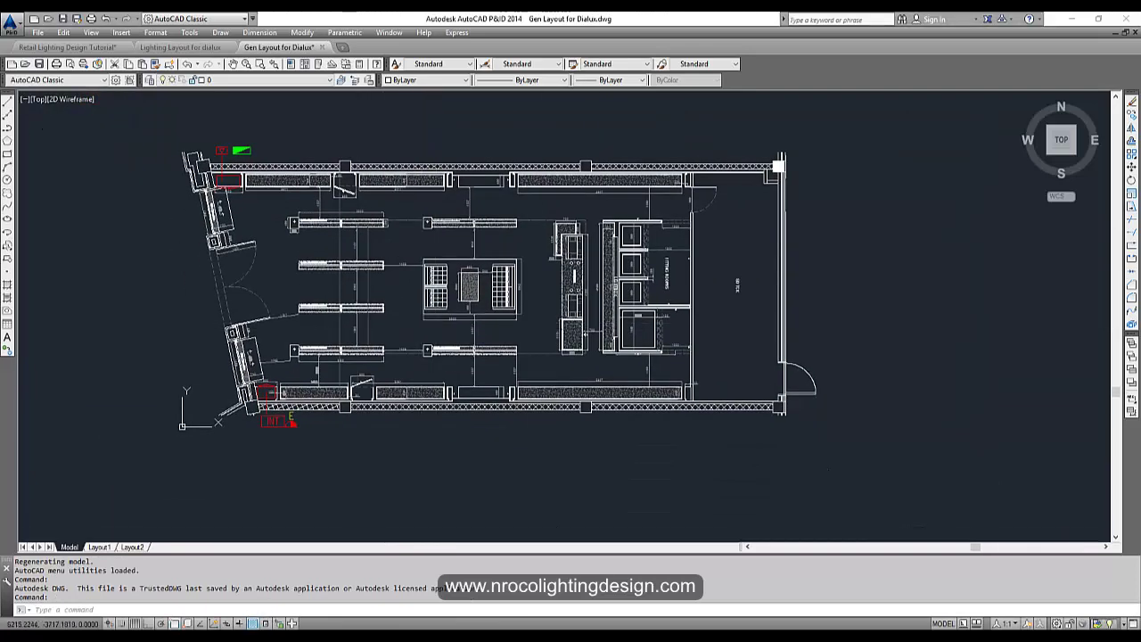
pyautogui.click(318, 589)
pyautogui.scroll(3, 387, 415)
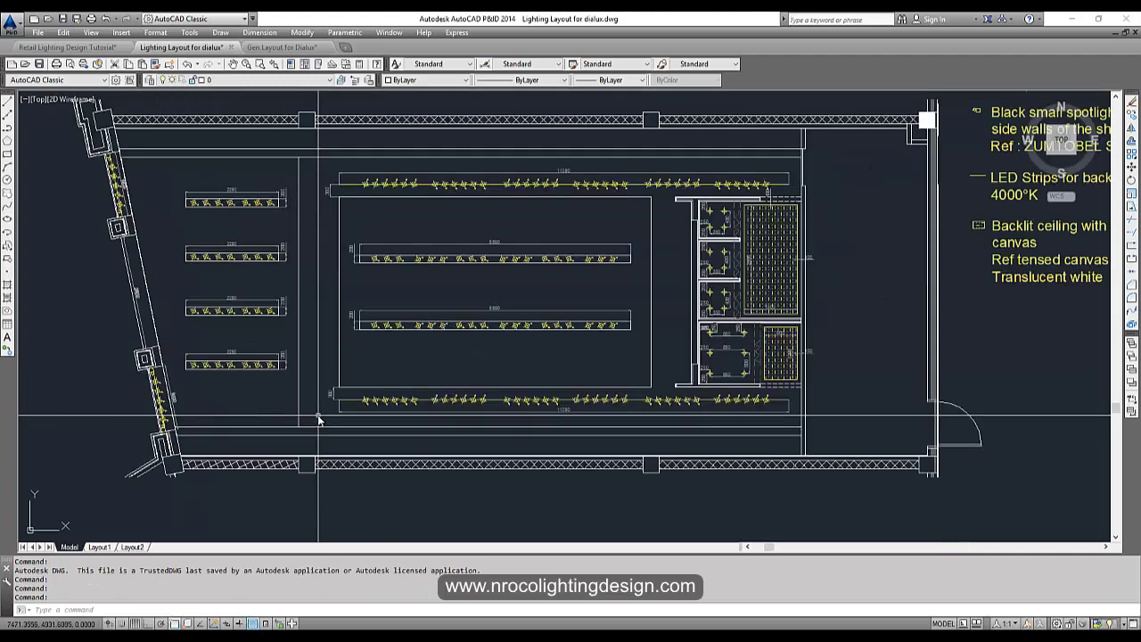
pyautogui.hotkey('ctrl', 'Tab')
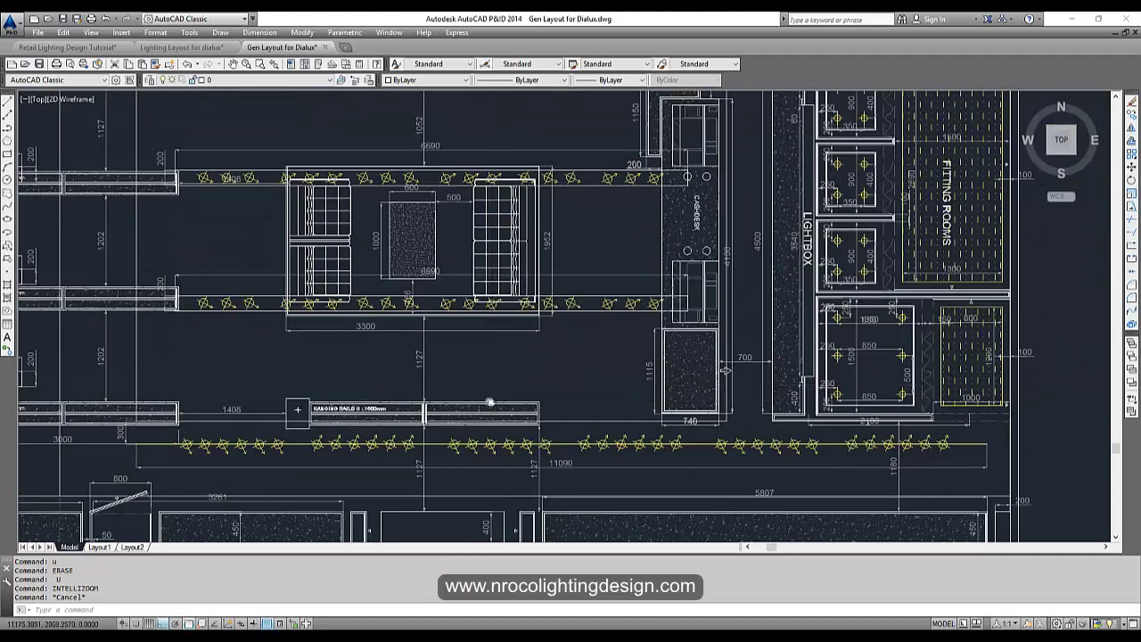
pyautogui.scroll(-5, 604, 450)
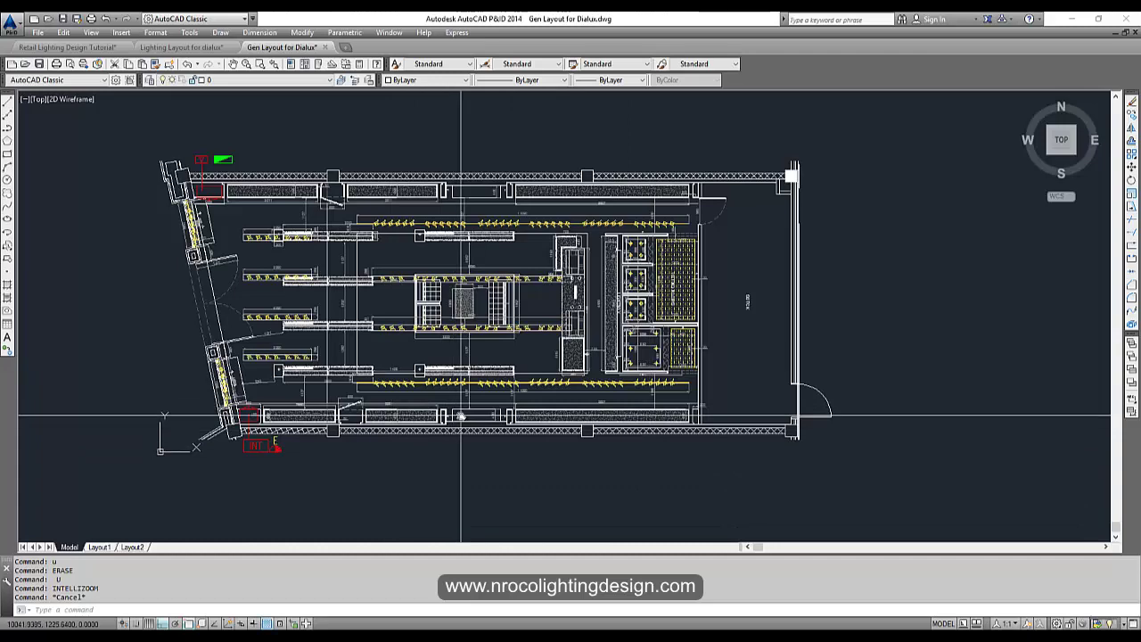
# Copy the entire shop plan with its lighting and dimensions from the Gen Layout for Dialux drawing.
pyautogui.hotkey('ctrl', 'c')
pyautogui.click(916, 492)
pyautogui.click(50, 112)
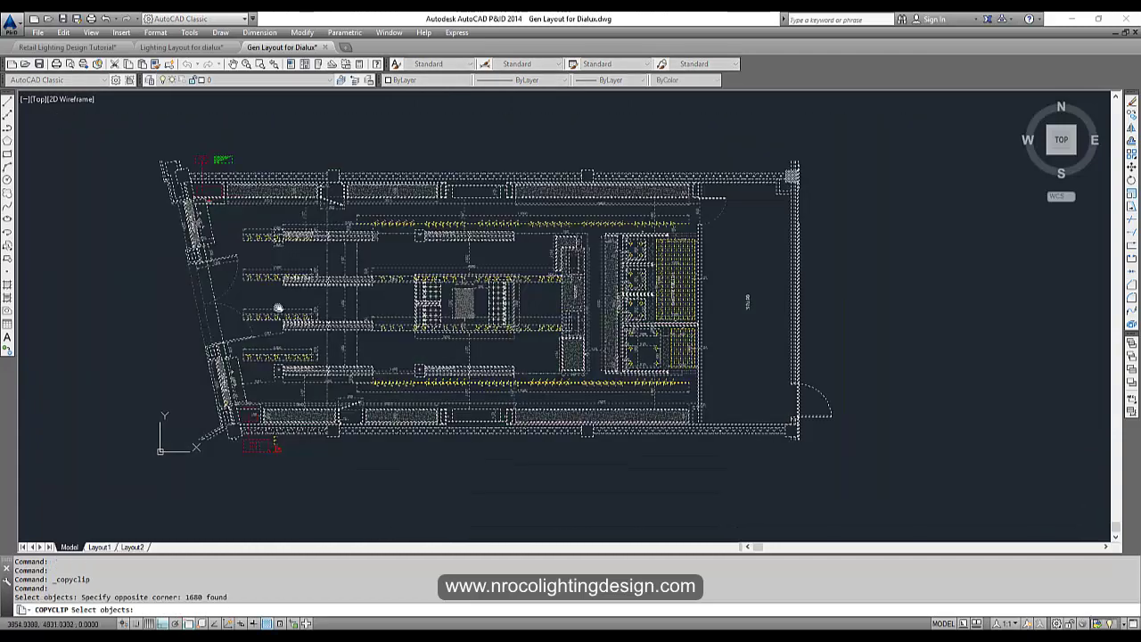
pyautogui.press('Return')
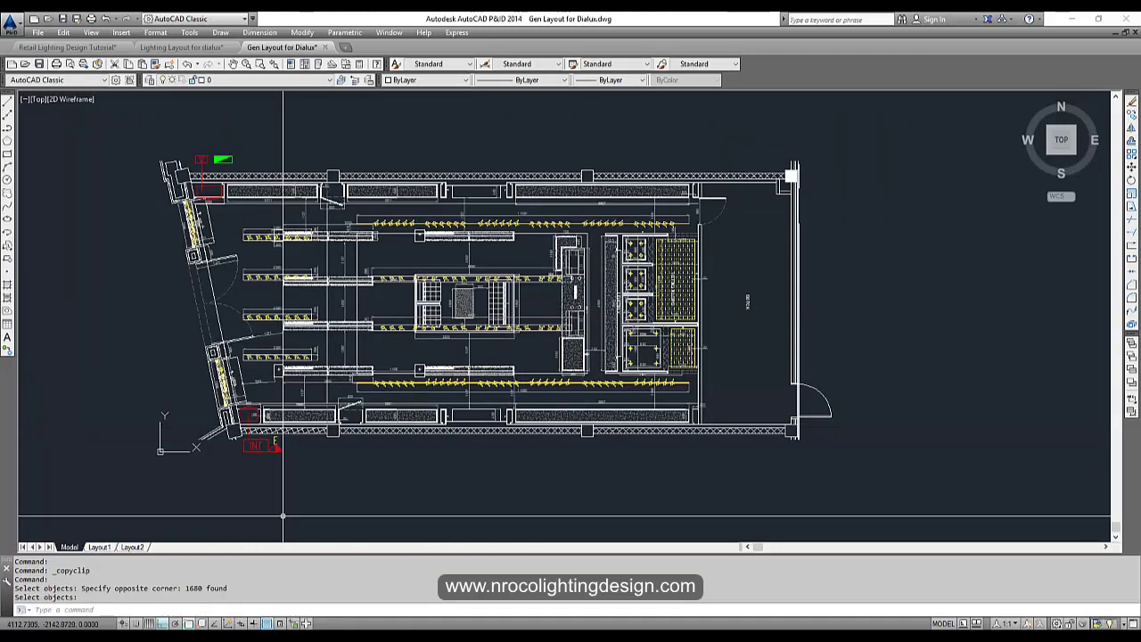
# Switch to the Retail Lighting Design Tutorial drawing and look over the luminaire plan and the tables beside it.
pyautogui.hotkey('alt', 'Tab')
pyautogui.moveTo(333, 635)
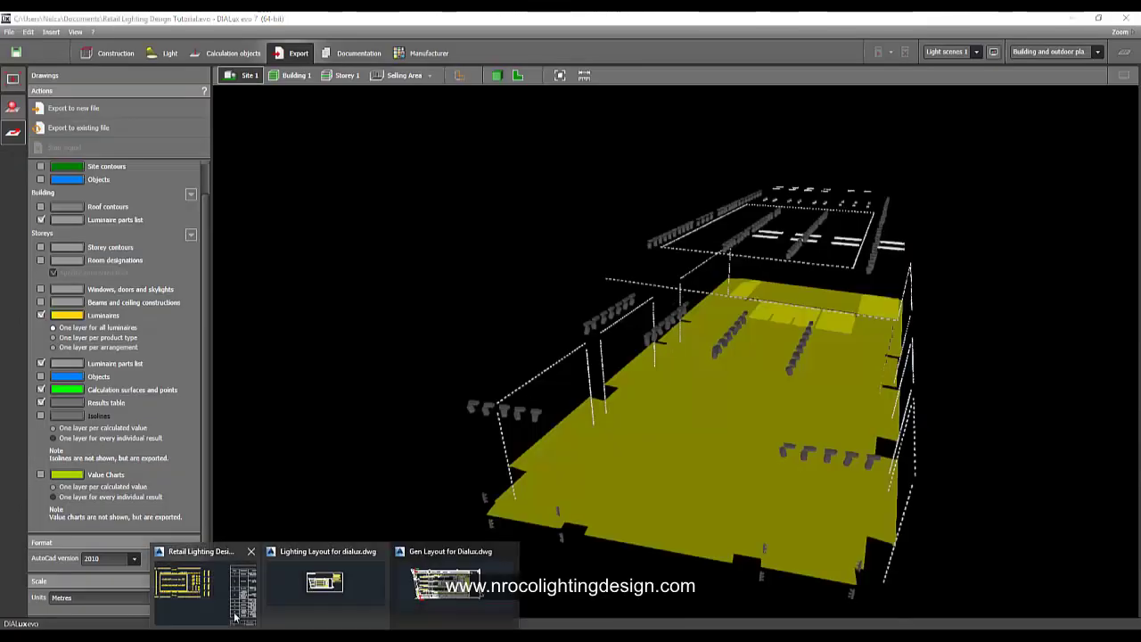
pyautogui.click(214, 603)
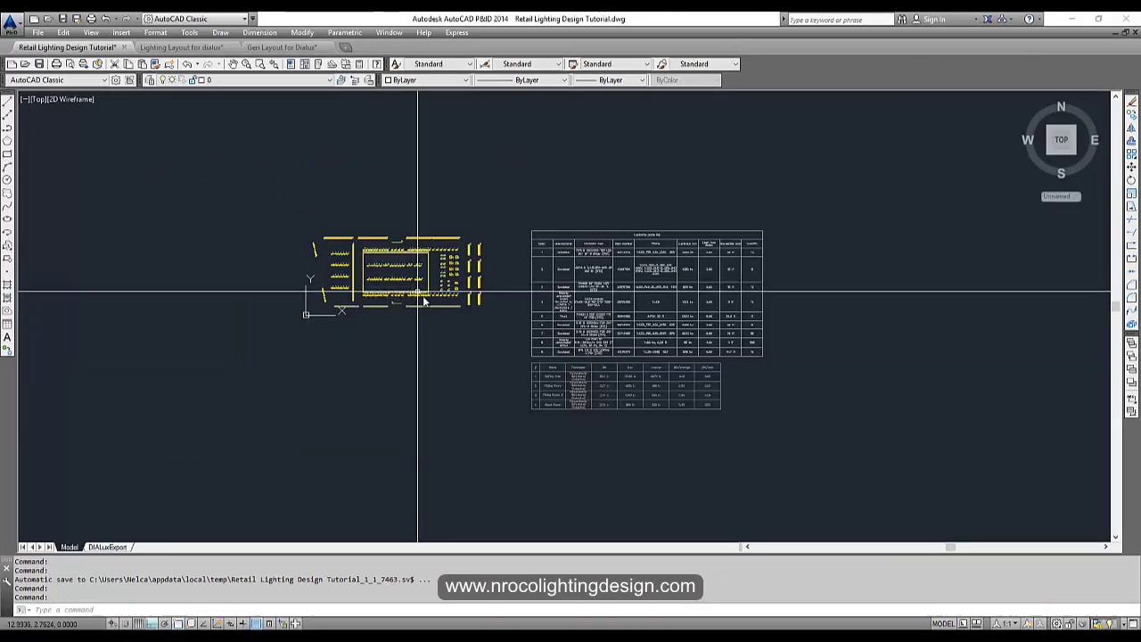
pyautogui.moveTo(418, 294); pyautogui.dragTo(527, 293, button='middle')
pyautogui.press('Escape')
pyautogui.scroll(2, 493, 279)
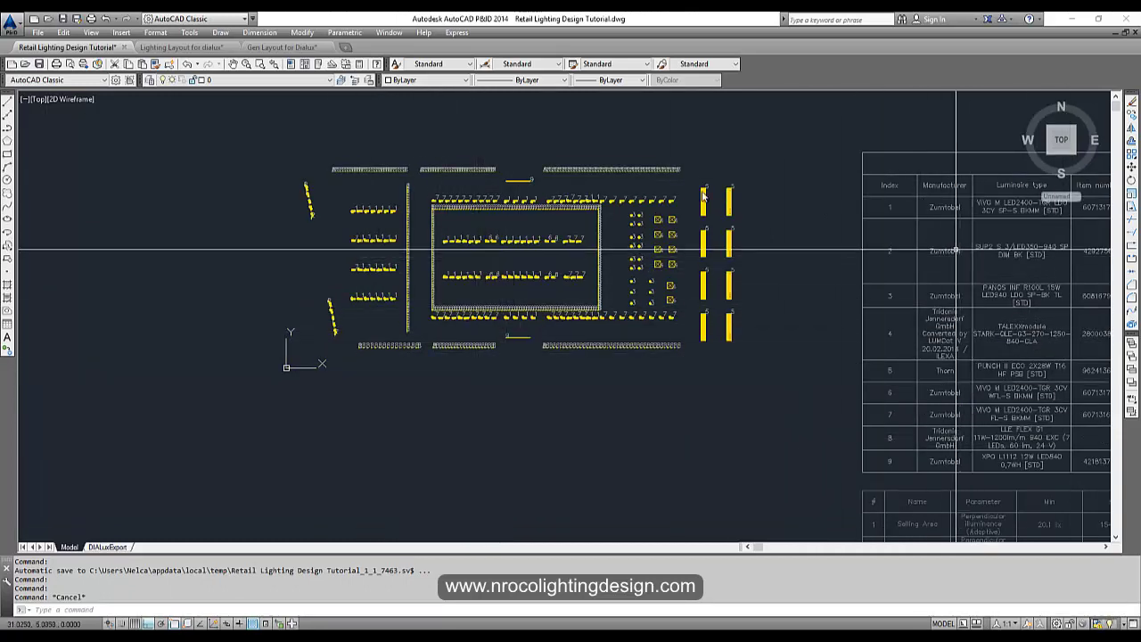
pyautogui.scroll(-4, 542, 372)
pyautogui.moveTo(513, 209); pyautogui.dragTo(507, 327, button='middle')
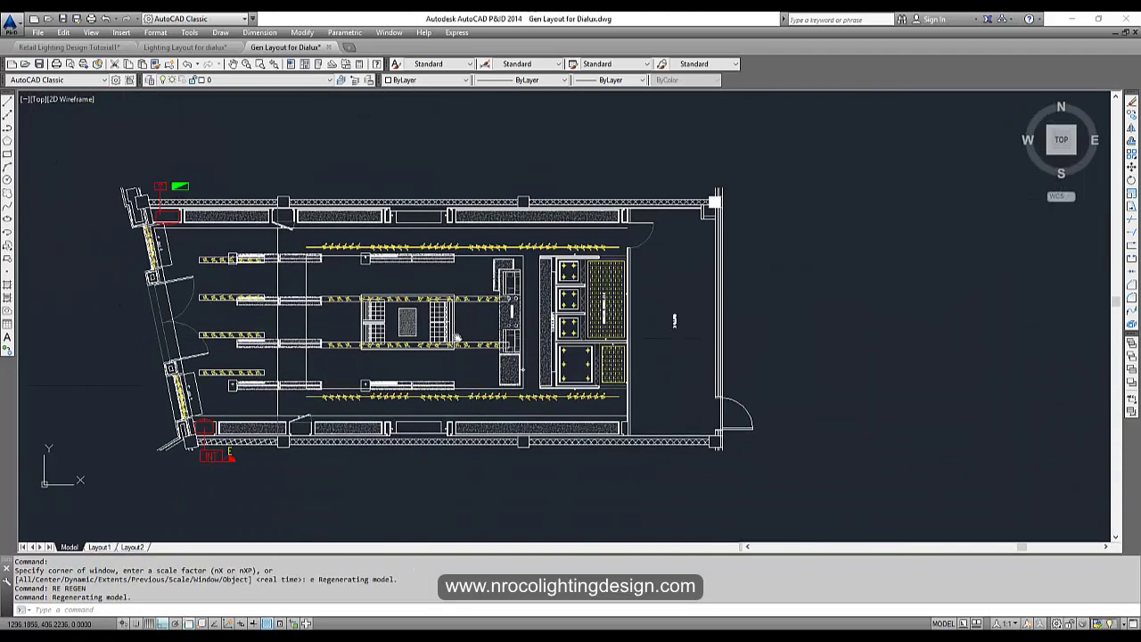
# Copy the dimension-free shop plan with its lighting from the Gen Layout for Dialux drawing.
pyautogui.hotkey('ctrl', 'c')
pyautogui.click(861, 503)
pyautogui.click(43, 141)
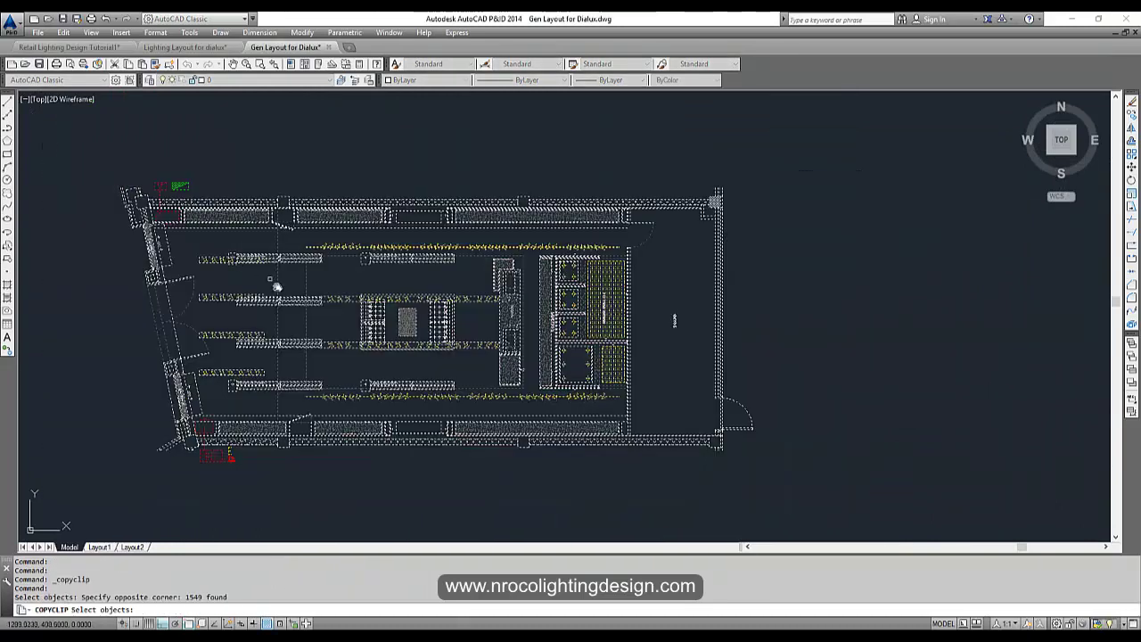
pyautogui.press('Return')
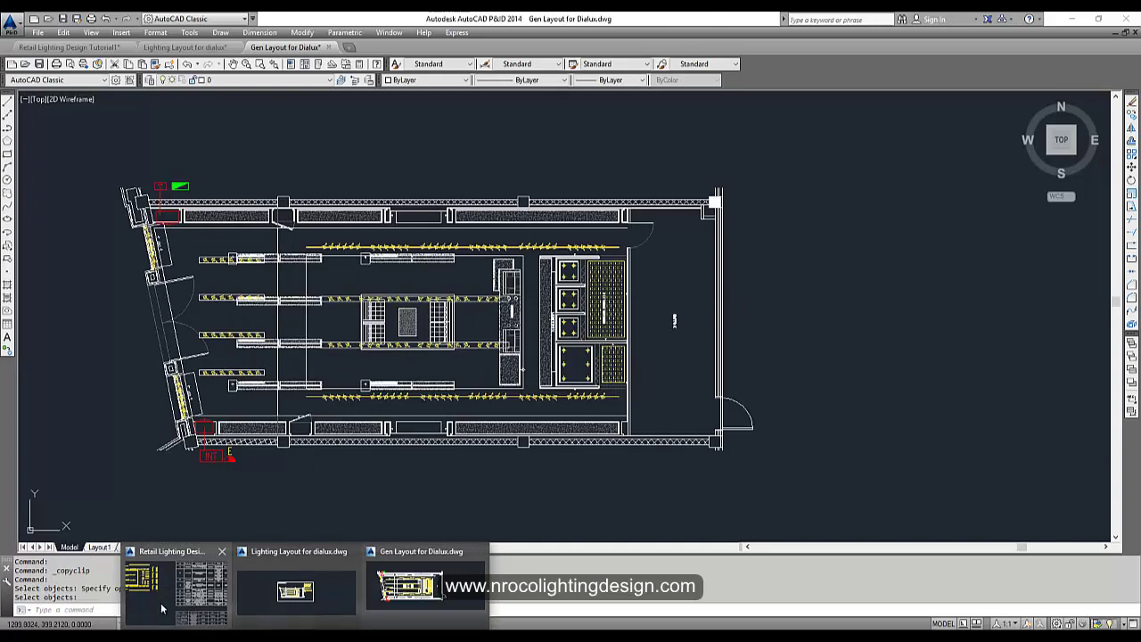
# Paste the copied shop plan into the Retail Lighting Design Tutorial1 drawing, above the exported luminaire plan.
pyautogui.click(161, 608)
pyautogui.write('z')
pyautogui.press('Return')
pyautogui.write('e')
pyautogui.press('Return')
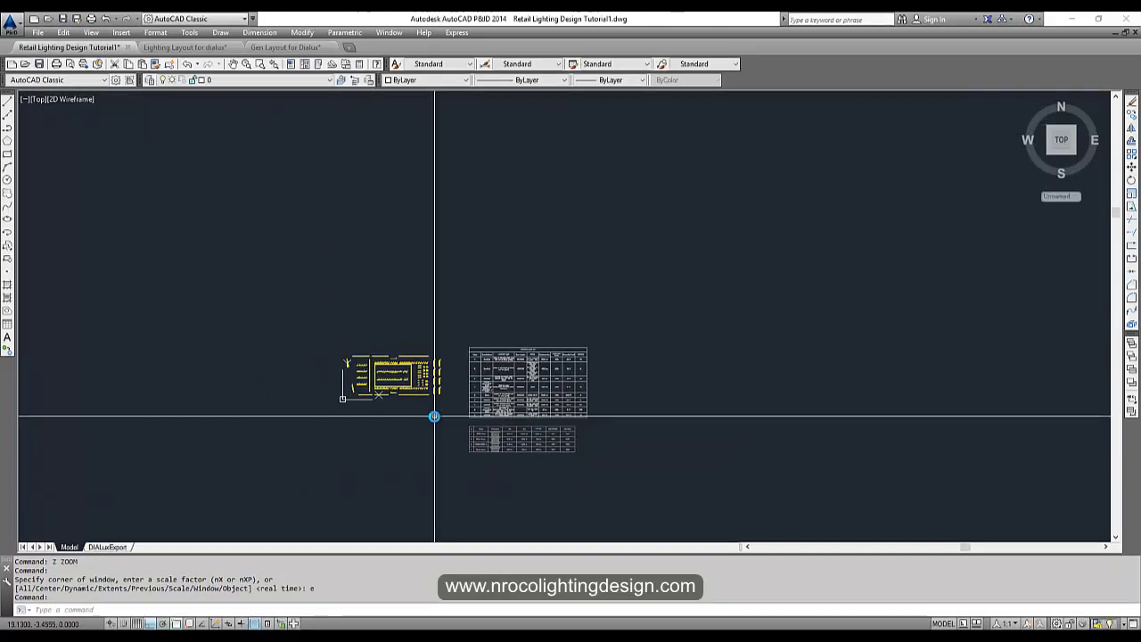
pyautogui.hotkey('ctrl', 'v')
pyautogui.scroll(3, 346, 357)
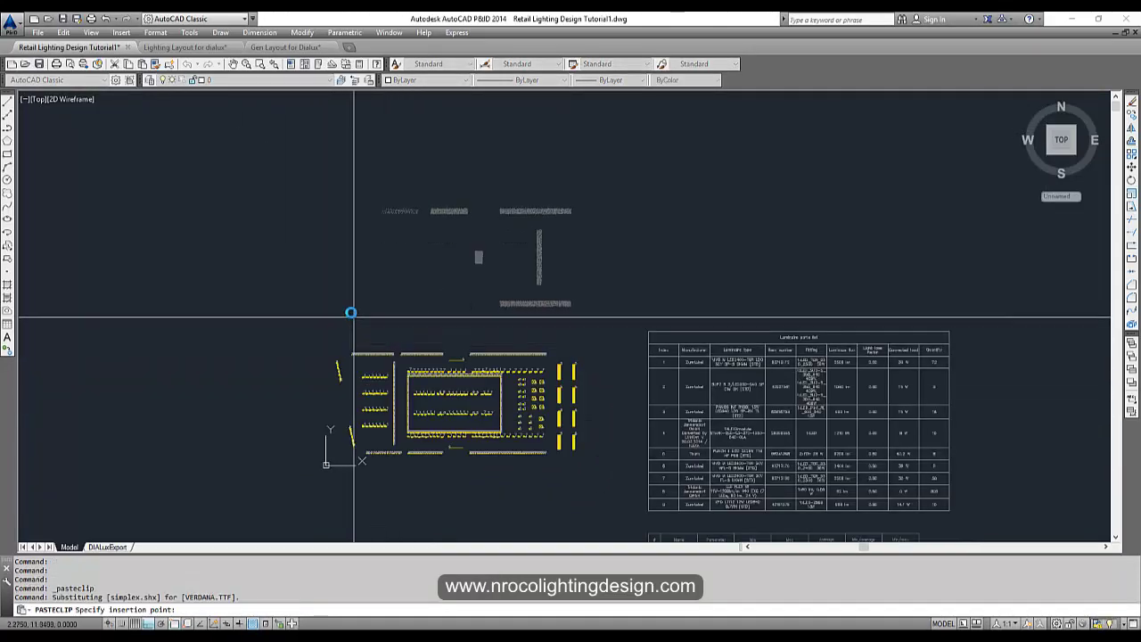
pyautogui.press('Escape')
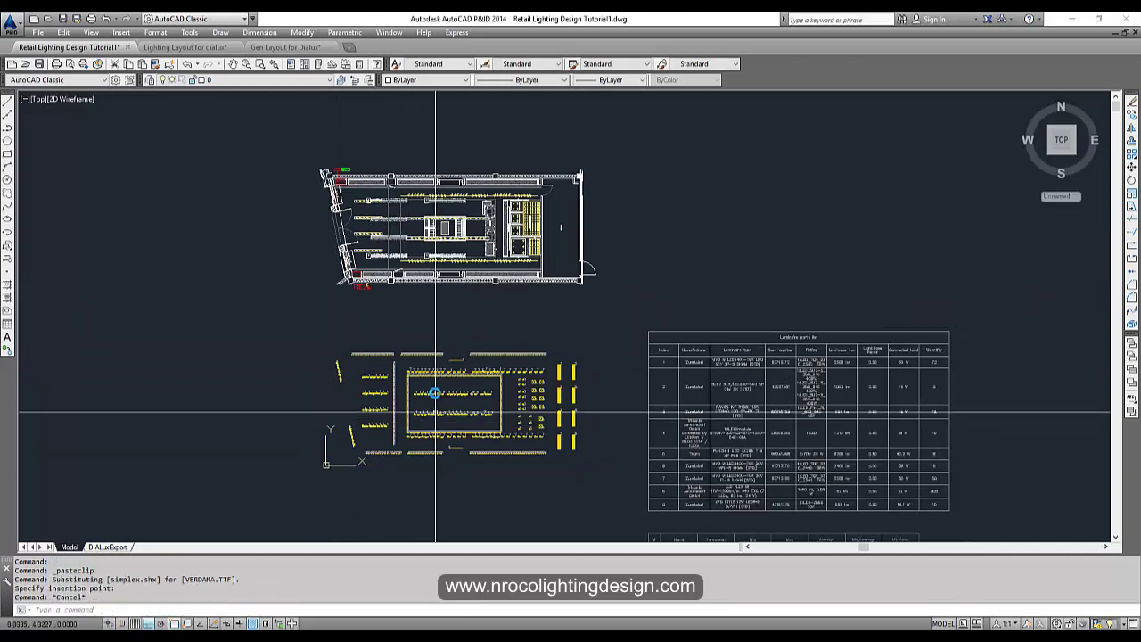
pyautogui.press('Escape')
pyautogui.scroll(3, 435, 392)
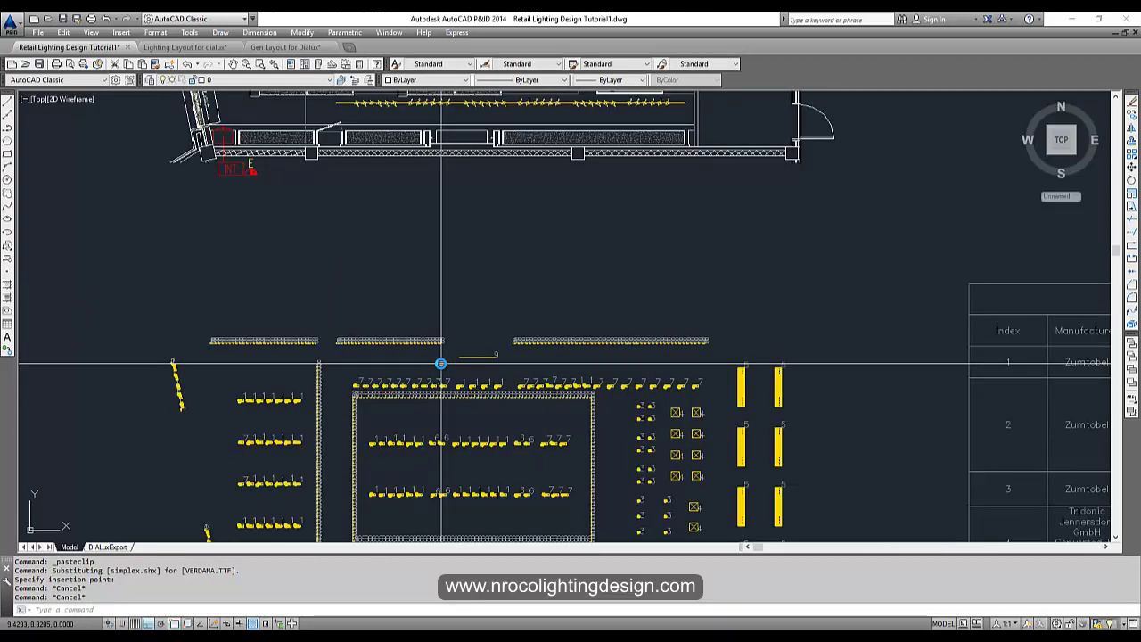
pyautogui.scroll(-3, 441, 364)
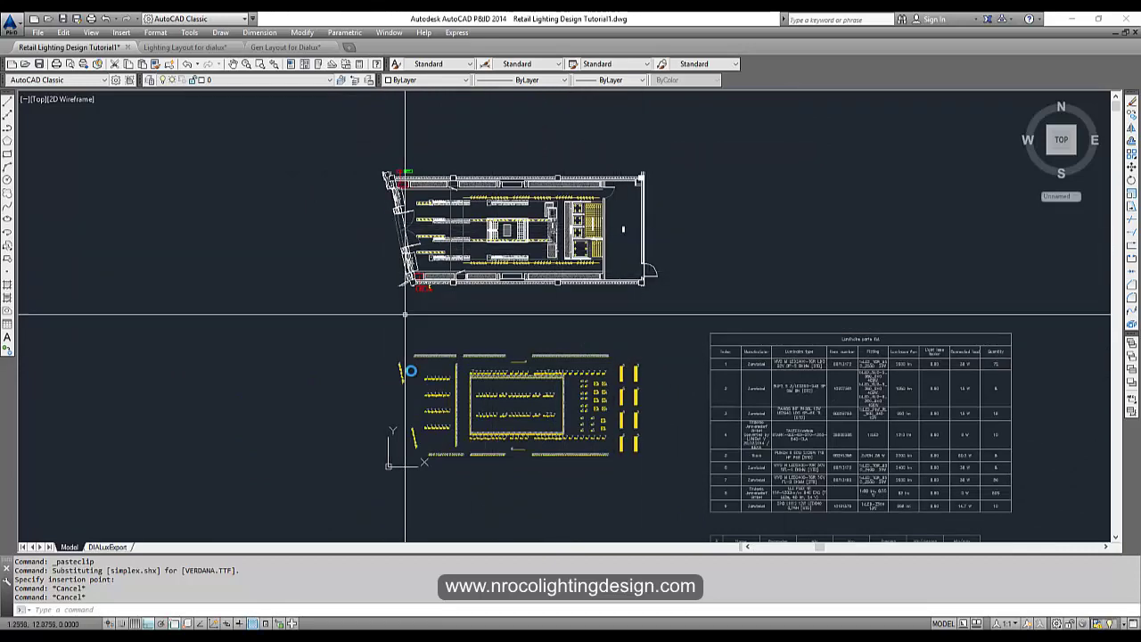
pyautogui.scroll(3, 445, 424)
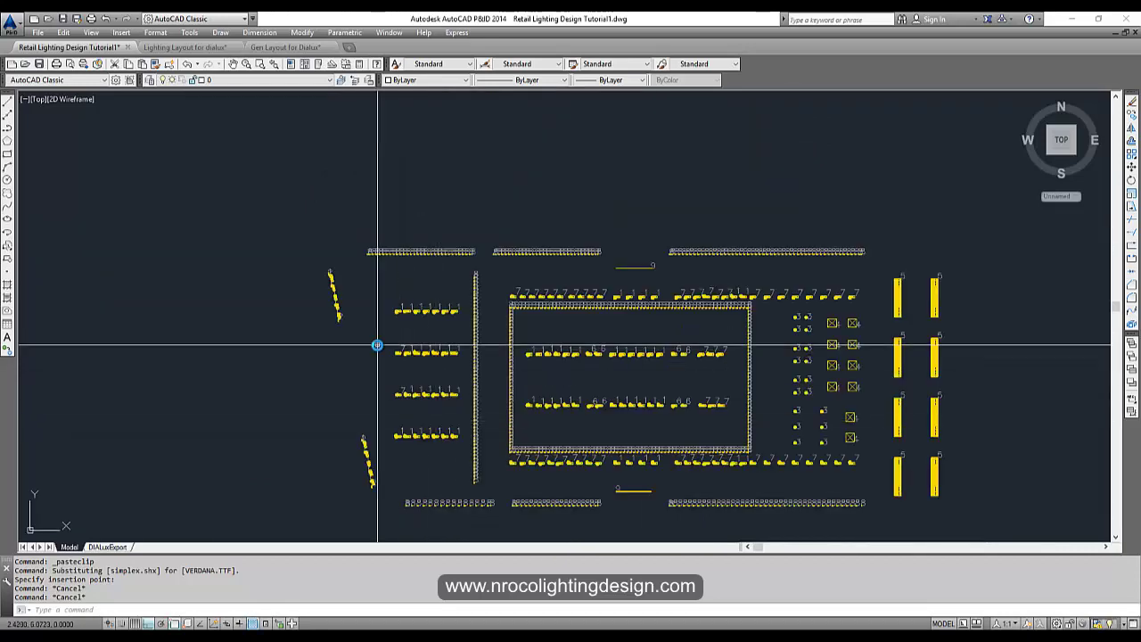
pyautogui.scroll(-3, 377, 347)
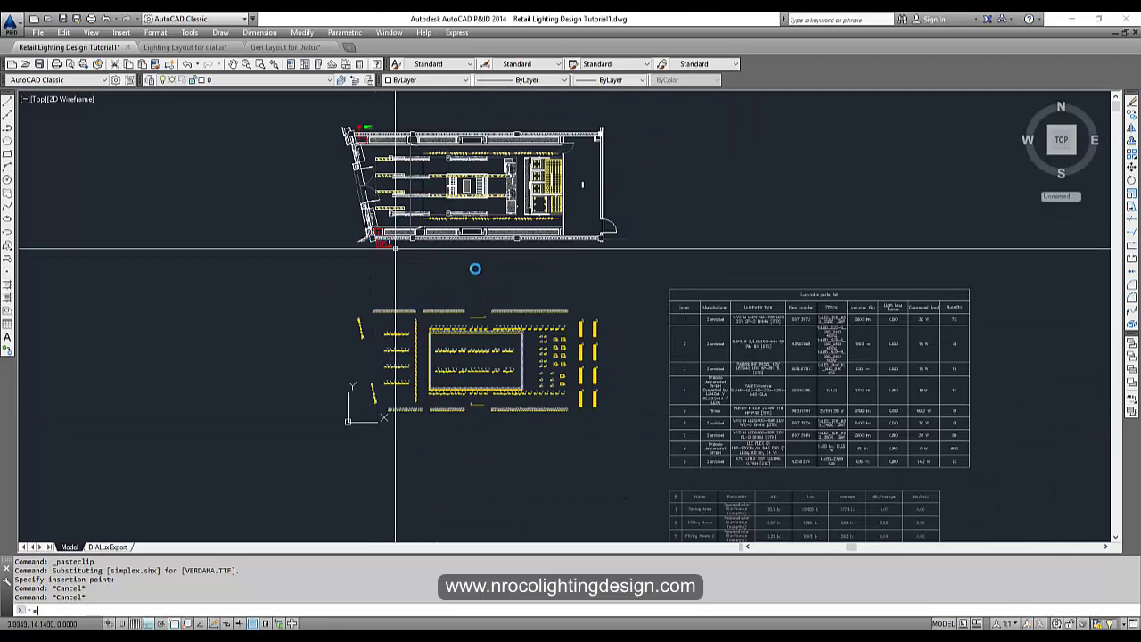
pyautogui.write('m')
pyautogui.press('Return')
pyautogui.click(634, 274)
pyautogui.press('Escape')
pyautogui.press('Escape')
pyautogui.press('Escape')
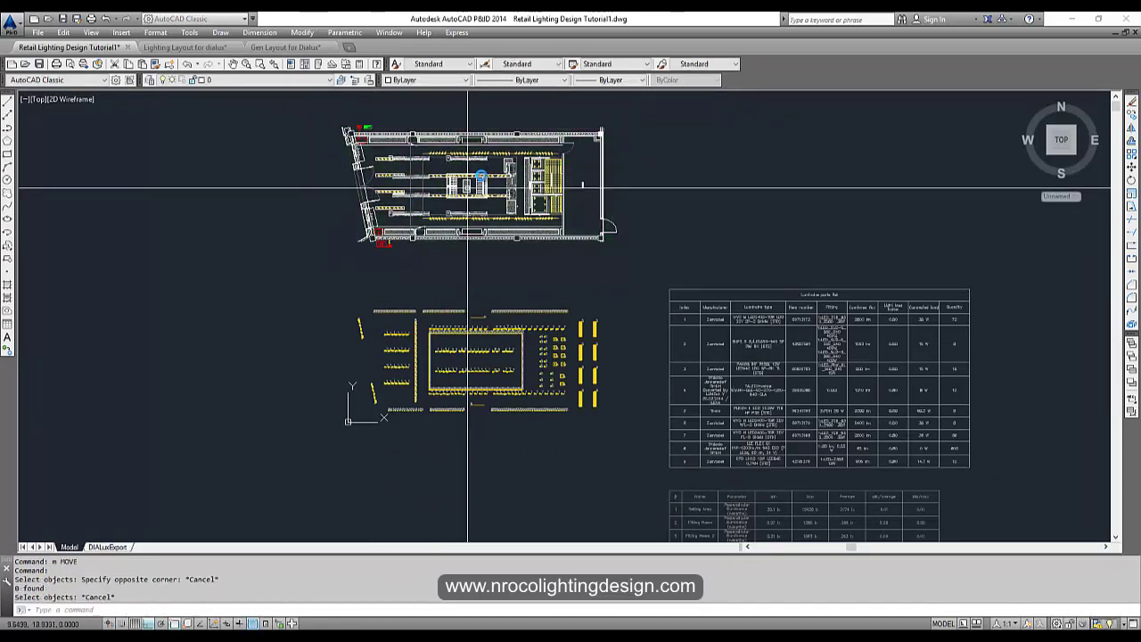
# Regenerate the drawing display with the pasted shop plan in view.
pyautogui.scroll(3, 475, 214)
pyautogui.moveTo(431, 215); pyautogui.dragTo(432, 269, button='middle')
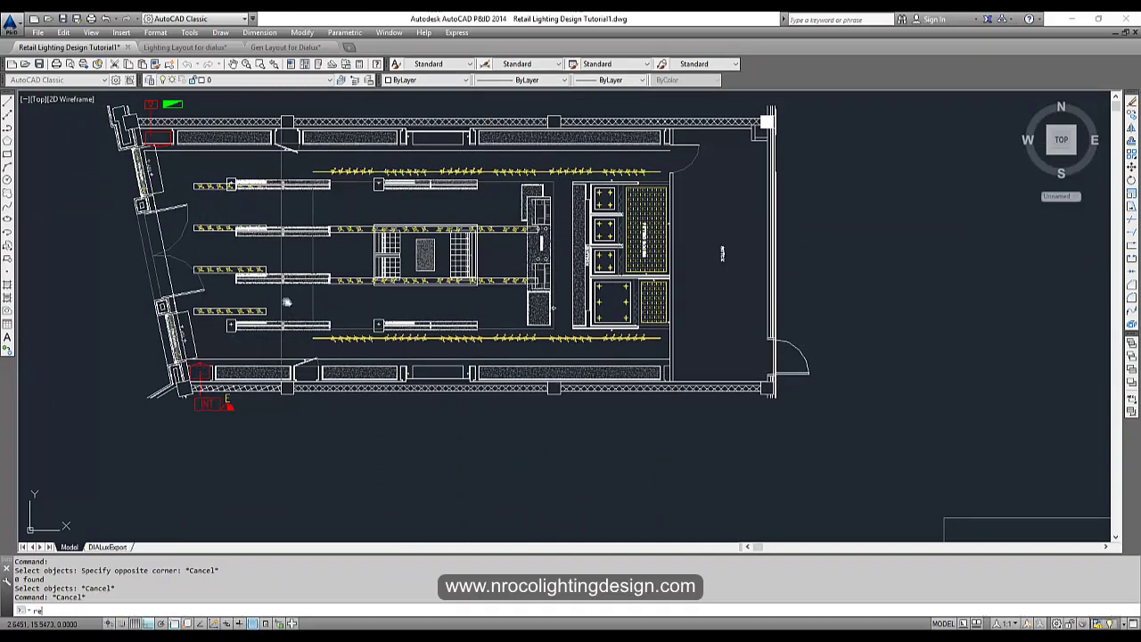
pyautogui.write('re')
pyautogui.press('Return')
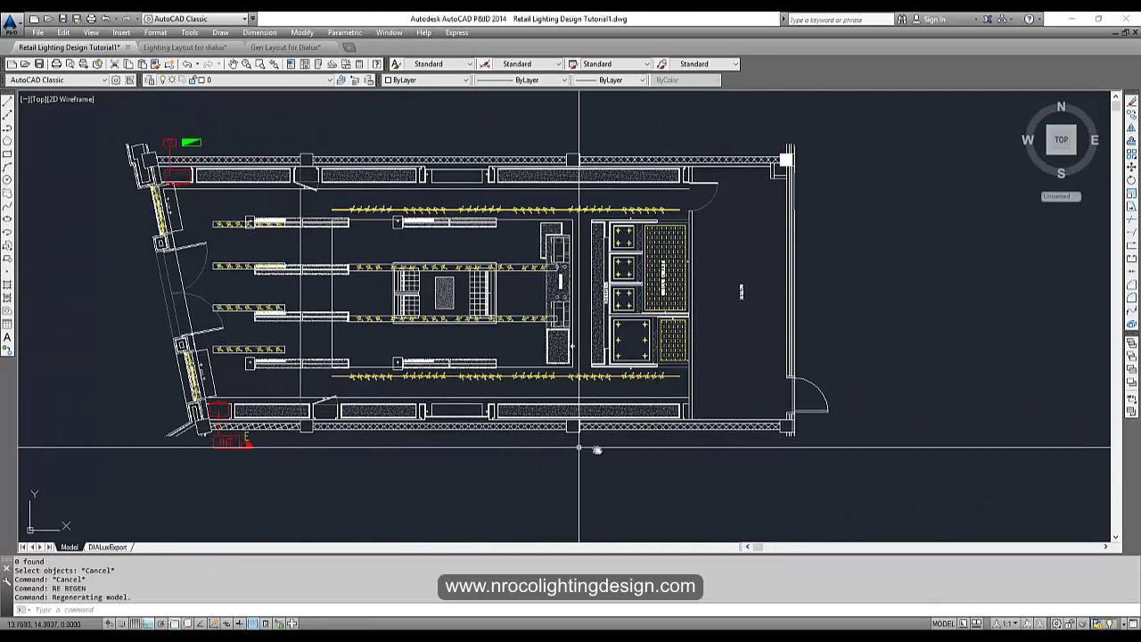
# Define the pasted shop plan as a block named Base plan, with its base point at the plan's lower-left corner.
pyautogui.scroll(-2, 488, 311)
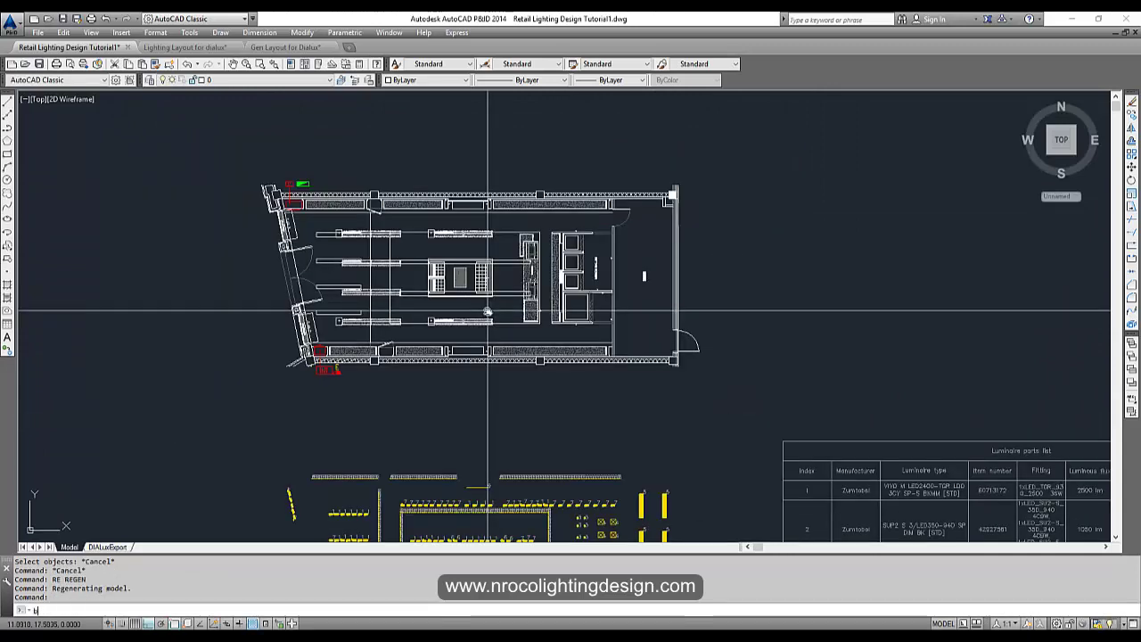
pyautogui.write('b')
pyautogui.press('Return')
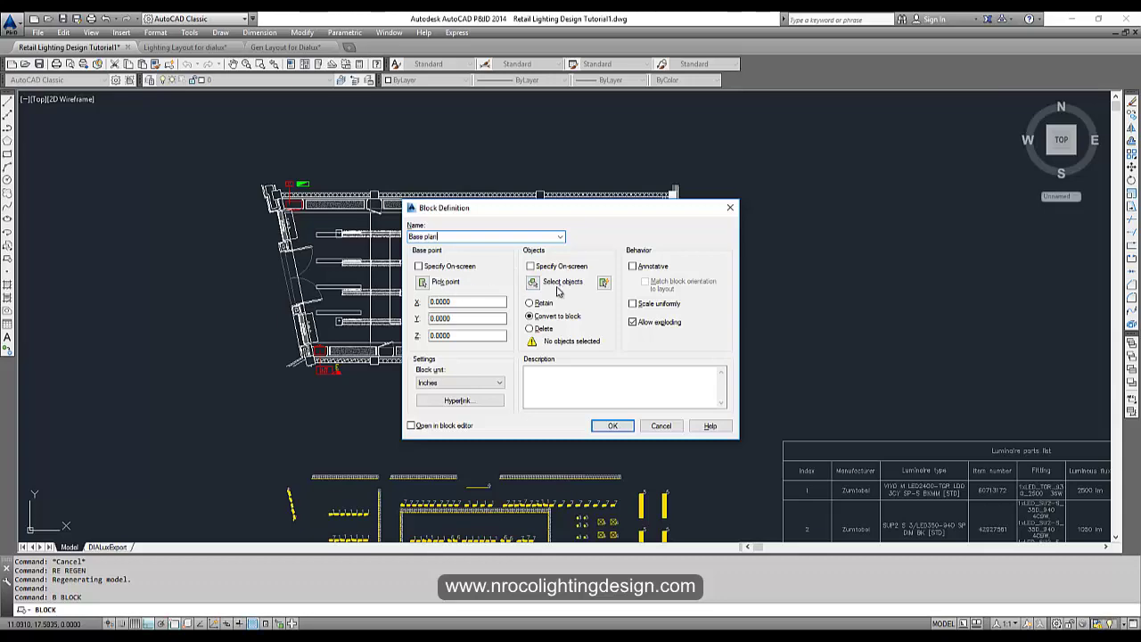
pyautogui.click(533, 282)
pyautogui.click(743, 406)
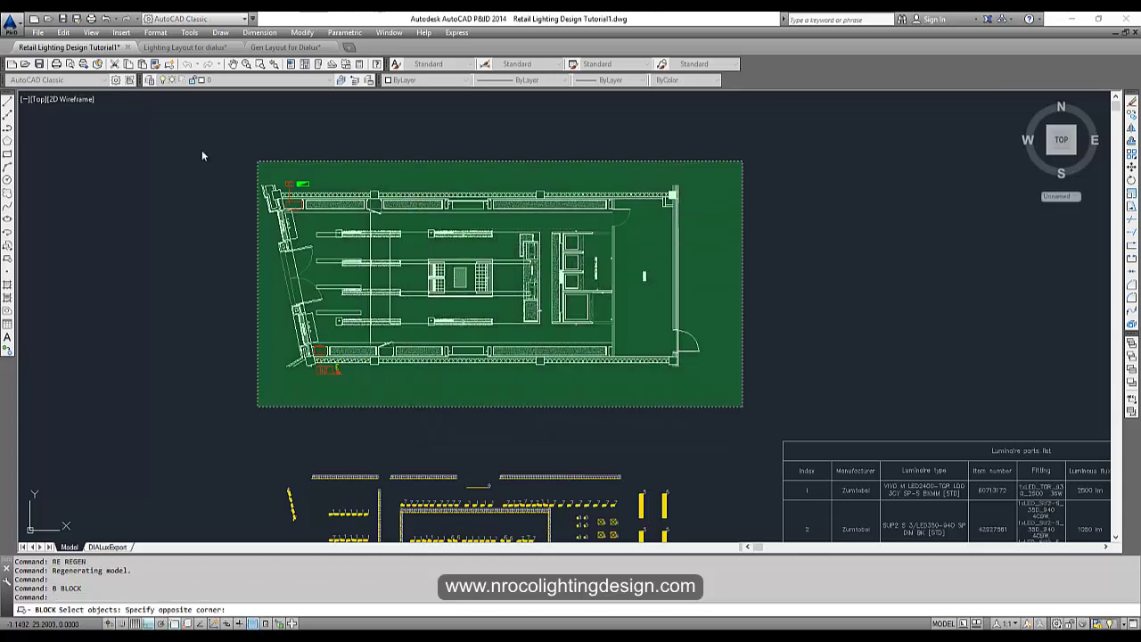
pyautogui.click(256, 159)
pyautogui.press('Return')
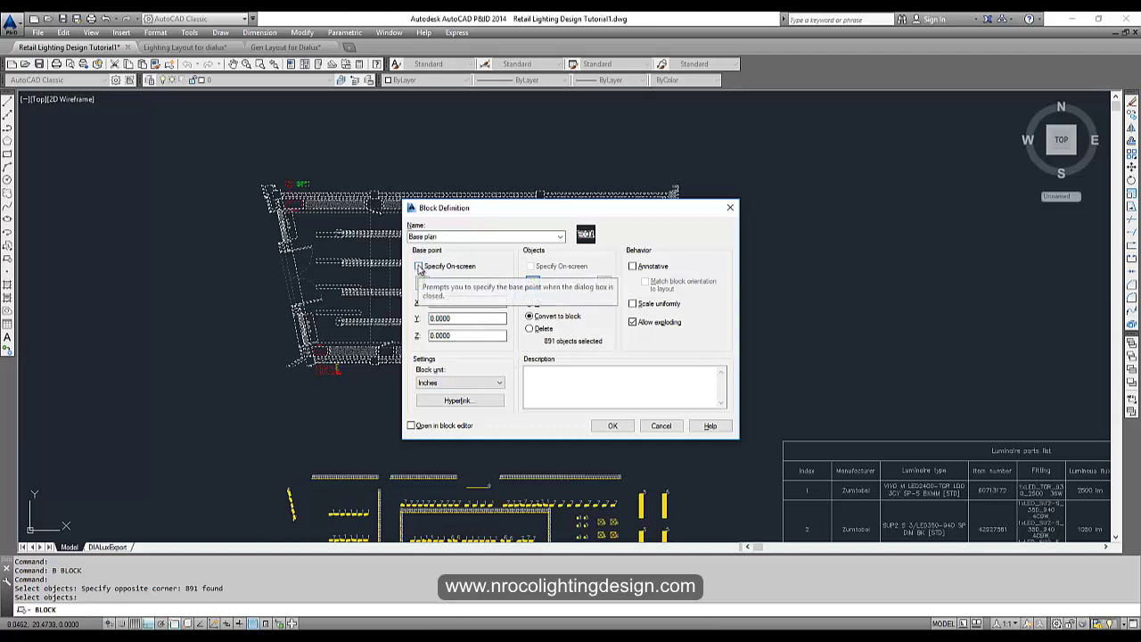
pyautogui.click(425, 286)
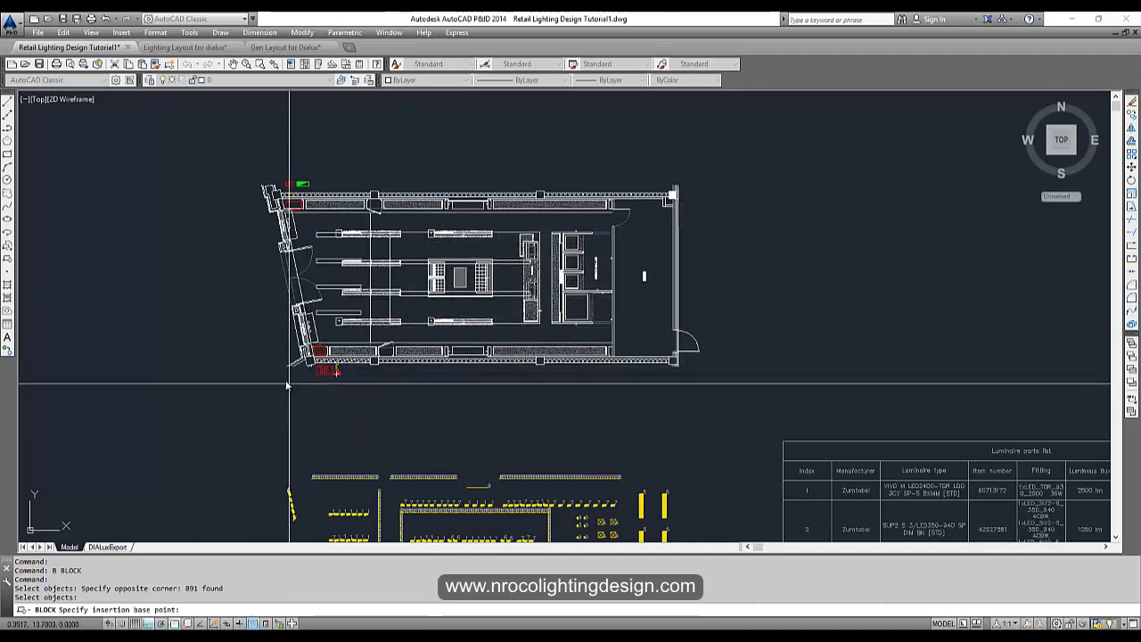
pyautogui.click(287, 366)
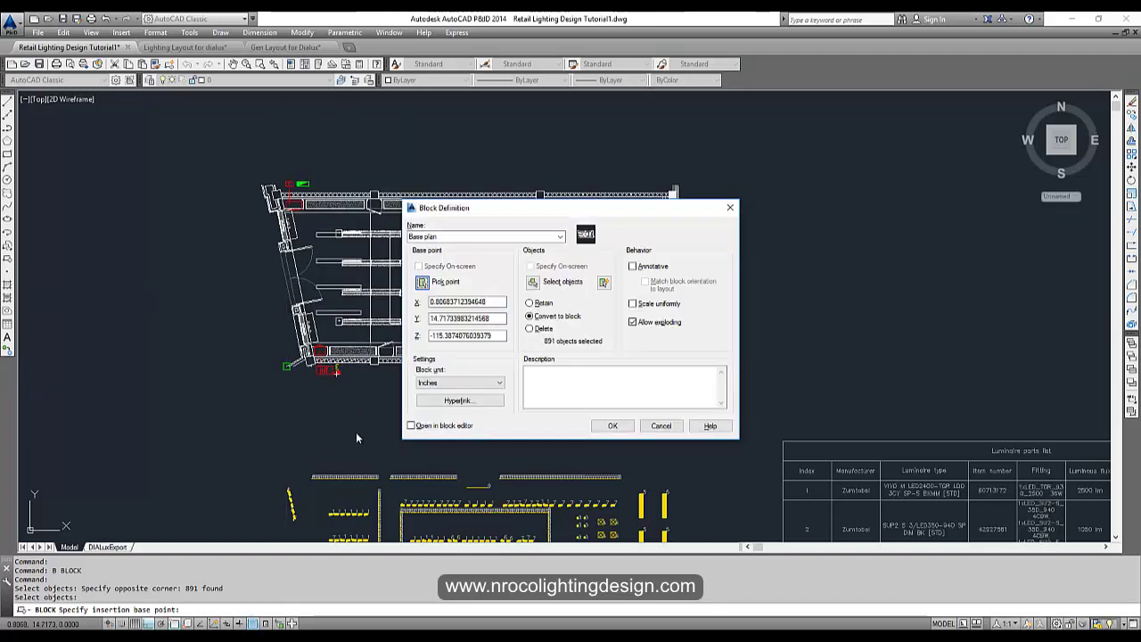
pyautogui.click(612, 426)
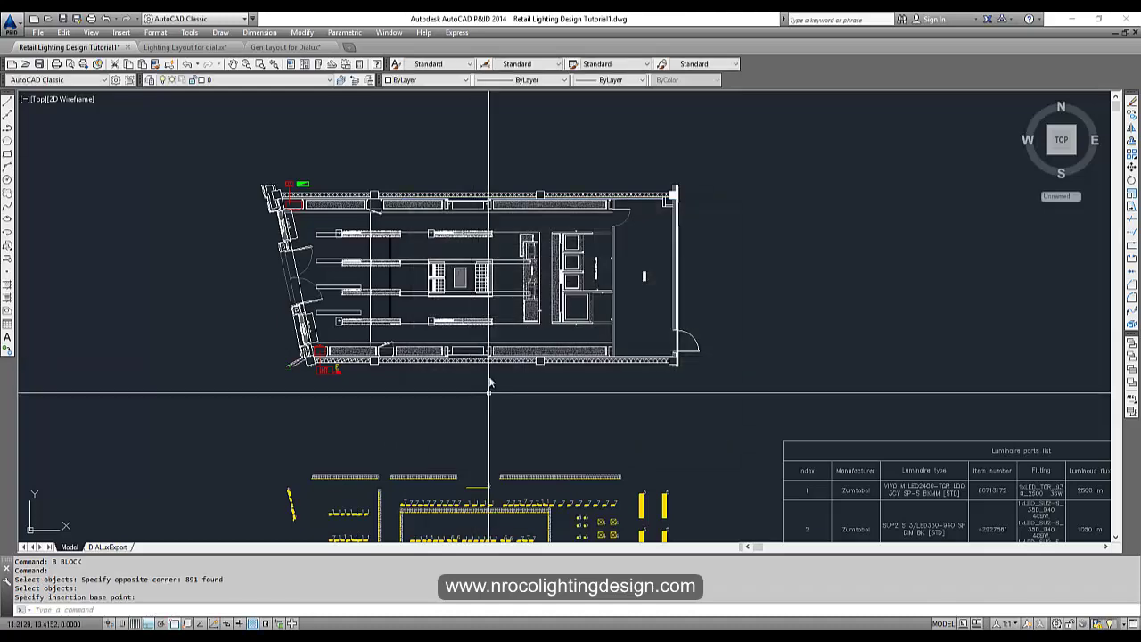
# Move the Base plan block to the right, over the luminaire parts list.
pyautogui.write('m')
pyautogui.press('Return')
pyautogui.click(497, 321)
pyautogui.press('Return')
pyautogui.click(472, 326)
pyautogui.click(785, 267)
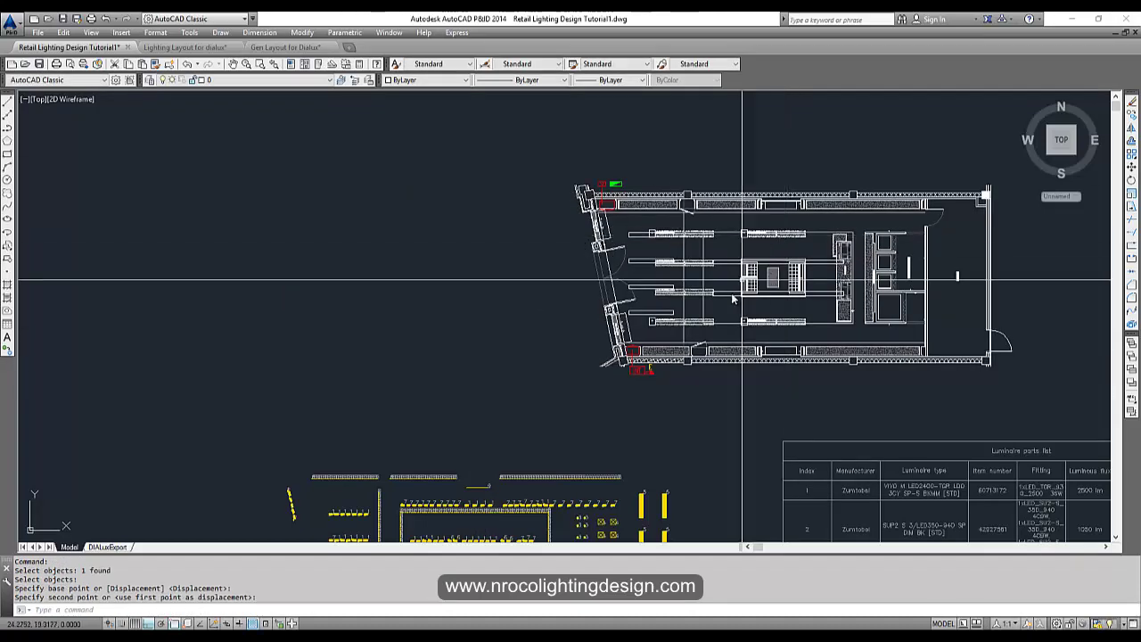
# Try to move the Base plan block back to the left, above the luminaire plan.
pyautogui.press('Escape')
pyautogui.write('m')
pyautogui.press('Return')
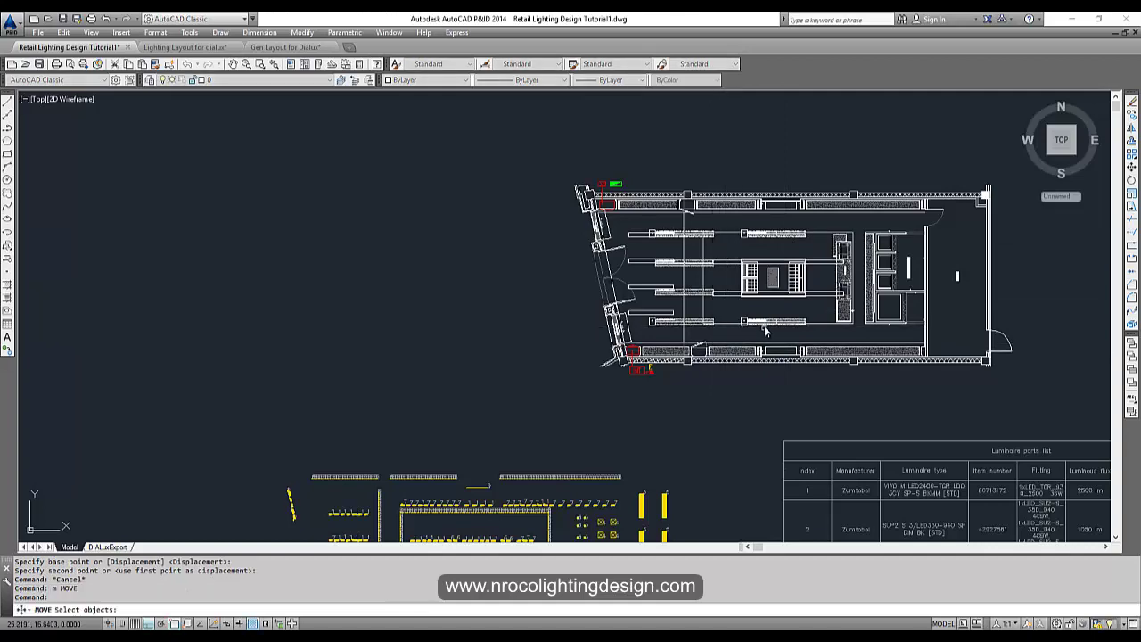
pyautogui.click(763, 360)
pyautogui.press('Return')
pyautogui.click(765, 379)
pyautogui.click(298, 382)
pyautogui.press('Escape')
pyautogui.press('Escape')
# Thaw the 00_TK ELECTRICAL DEVICES layer.
pyautogui.scroll(-3, 347, 378)
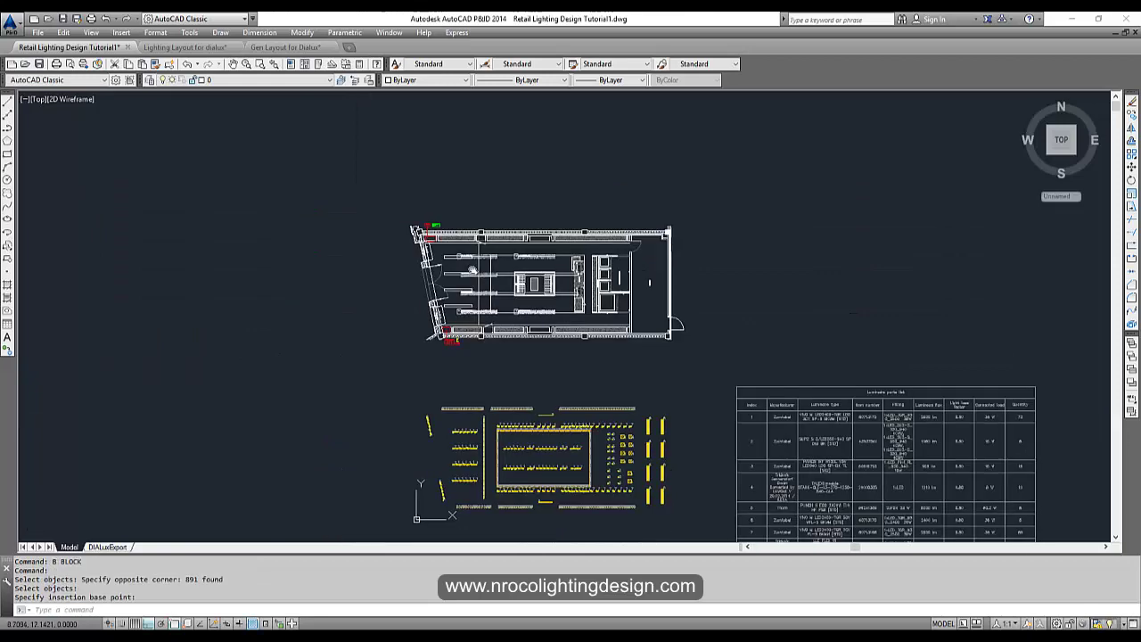
pyautogui.moveTo(472, 270); pyautogui.dragTo(420, 227, button='middle')
pyautogui.scroll(-1, 479, 272)
pyautogui.scroll(3, 488, 347)
pyautogui.moveTo(490, 265); pyautogui.dragTo(503, 332, button='middle')
pyautogui.scroll(-2, 497, 311)
pyautogui.click(214, 79)
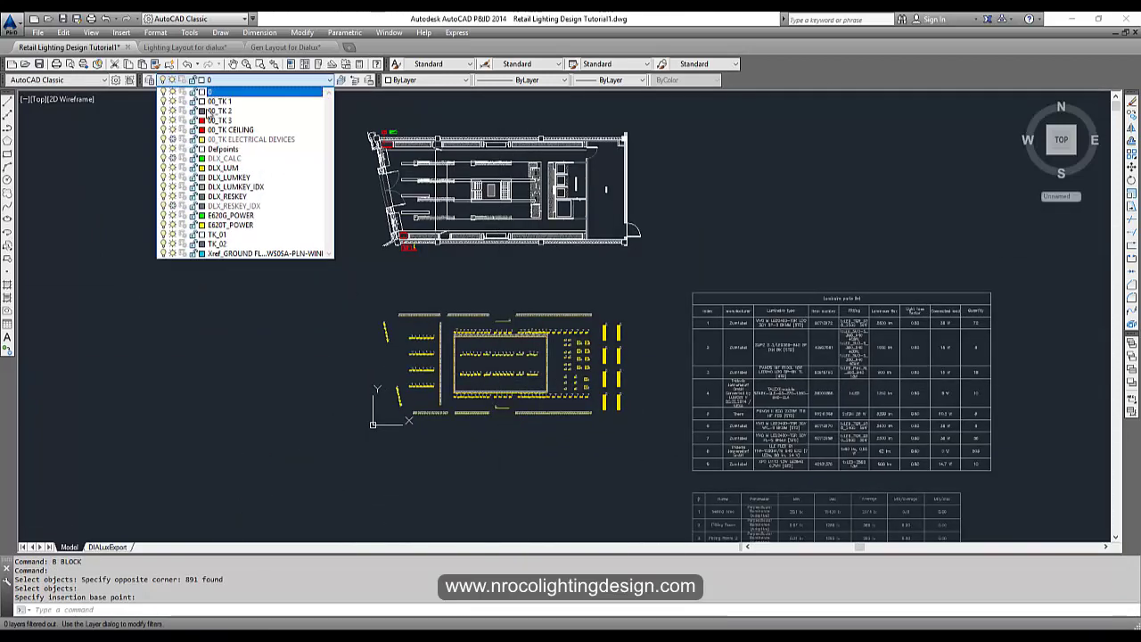
pyautogui.click(172, 139)
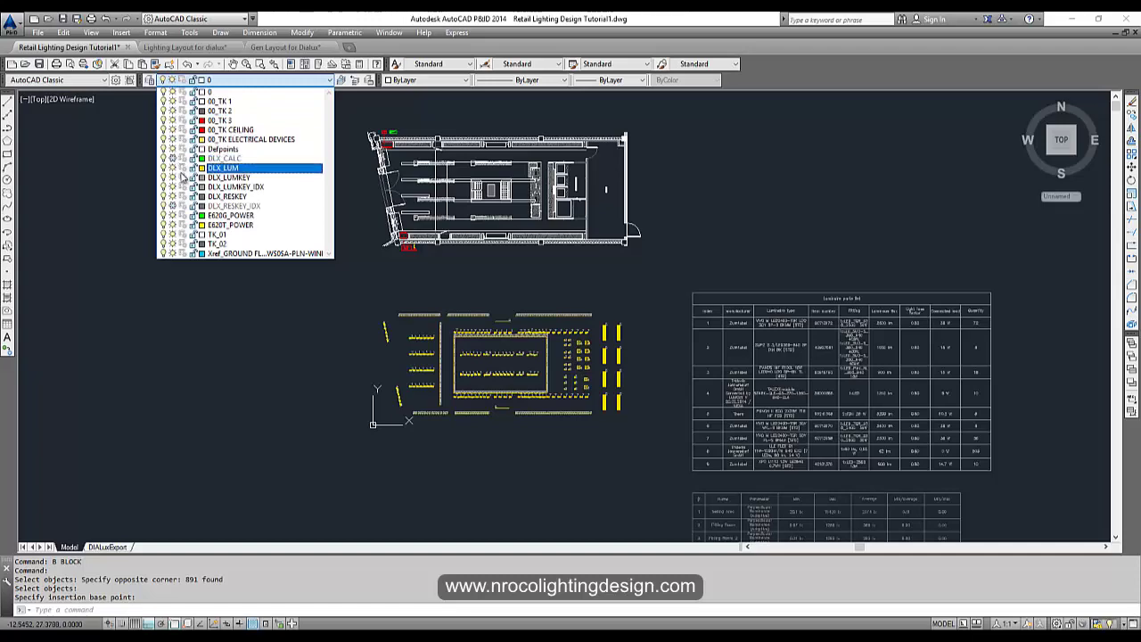
# Apply the layer thaw and examine the electrical devices in the base plan against the luminaire plan below it.
pyautogui.click(214, 268)
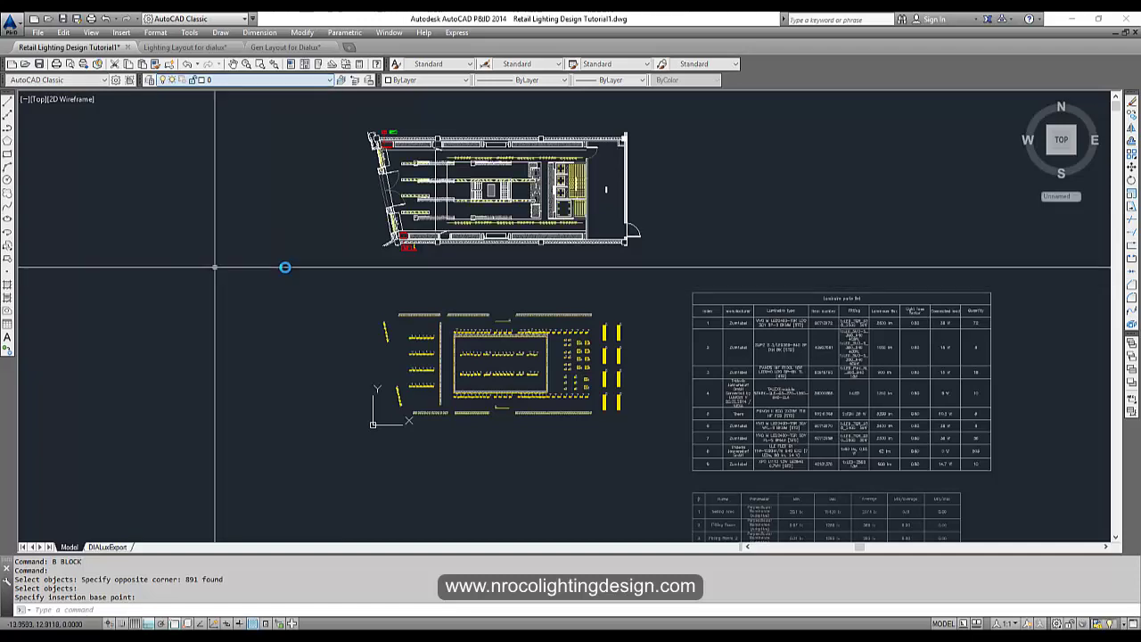
pyautogui.scroll(2, 520, 186)
pyautogui.moveTo(387, 184); pyautogui.dragTo(397, 289, button='middle')
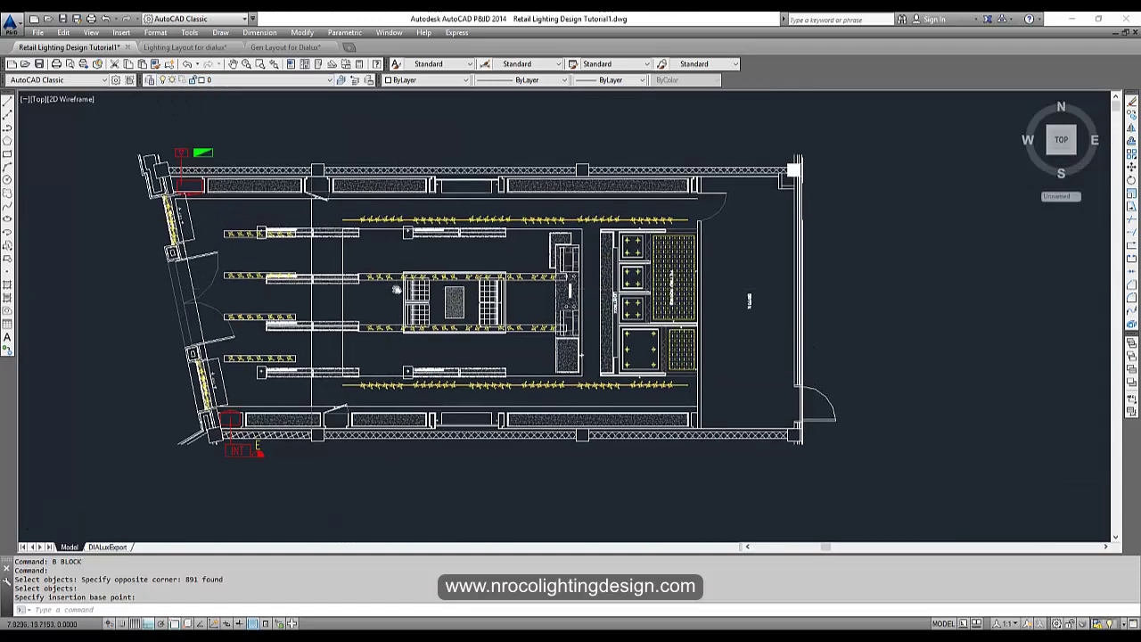
pyautogui.scroll(-5, 397, 289)
pyautogui.scroll(5, 409, 240)
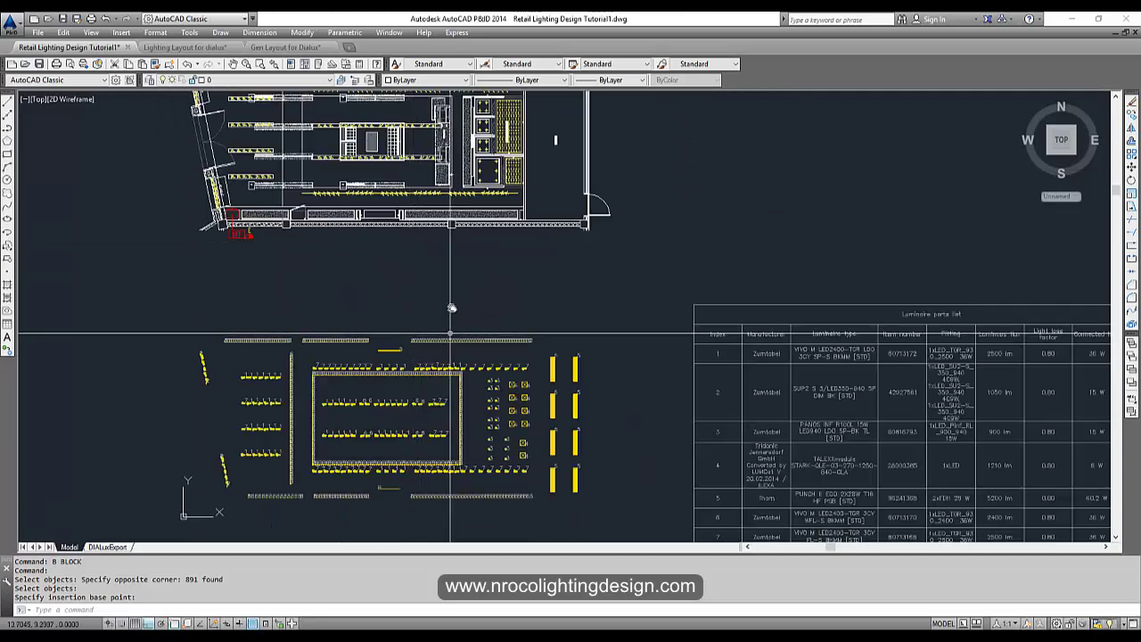
pyautogui.moveTo(455, 284); pyautogui.dragTo(466, 350, button='middle')
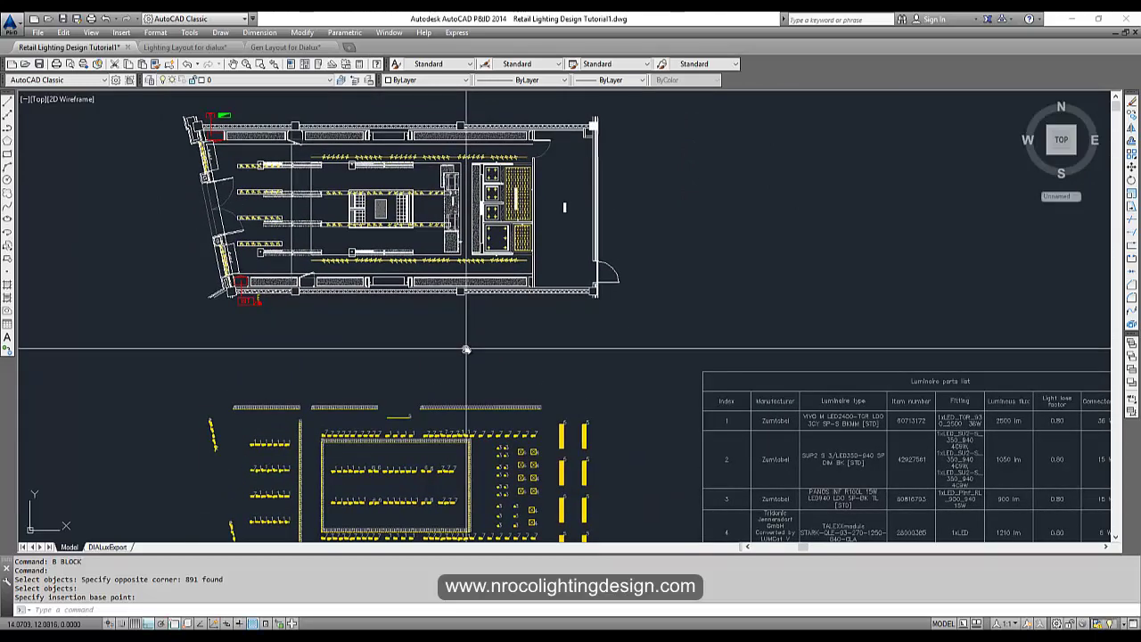
pyautogui.click(534, 296)
pyautogui.press('Escape')
pyautogui.press('Escape')
pyautogui.press('Escape')
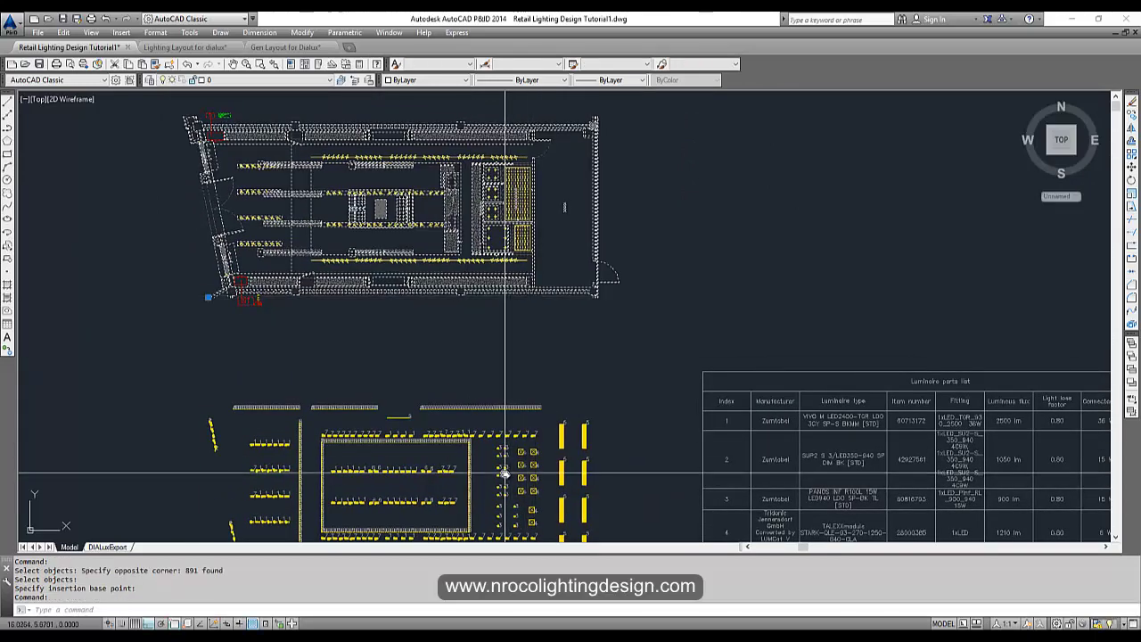
# Open the layer properties and select all layers.
pyautogui.click(149, 81)
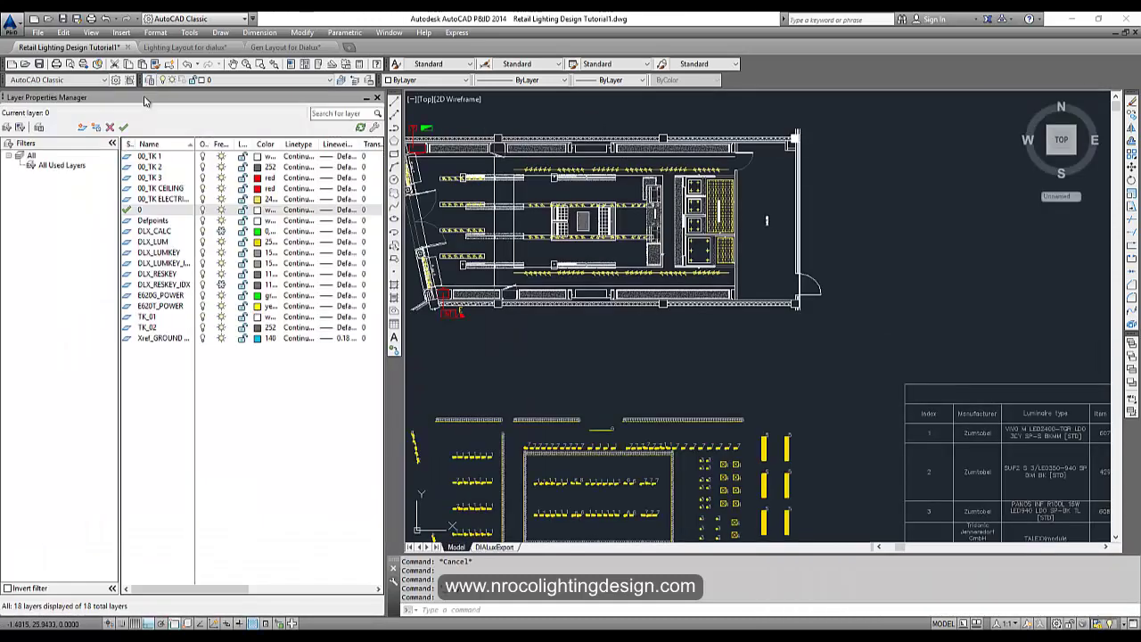
pyautogui.click(150, 254)
pyautogui.hotkey('ctrl', 'a')
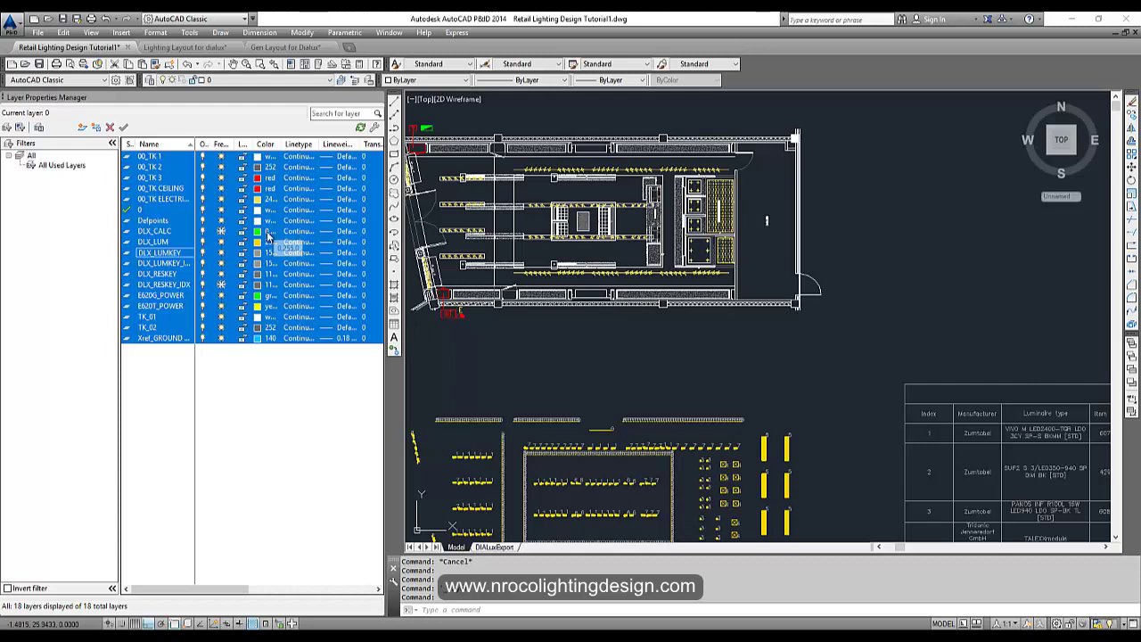
pyautogui.click(169, 157)
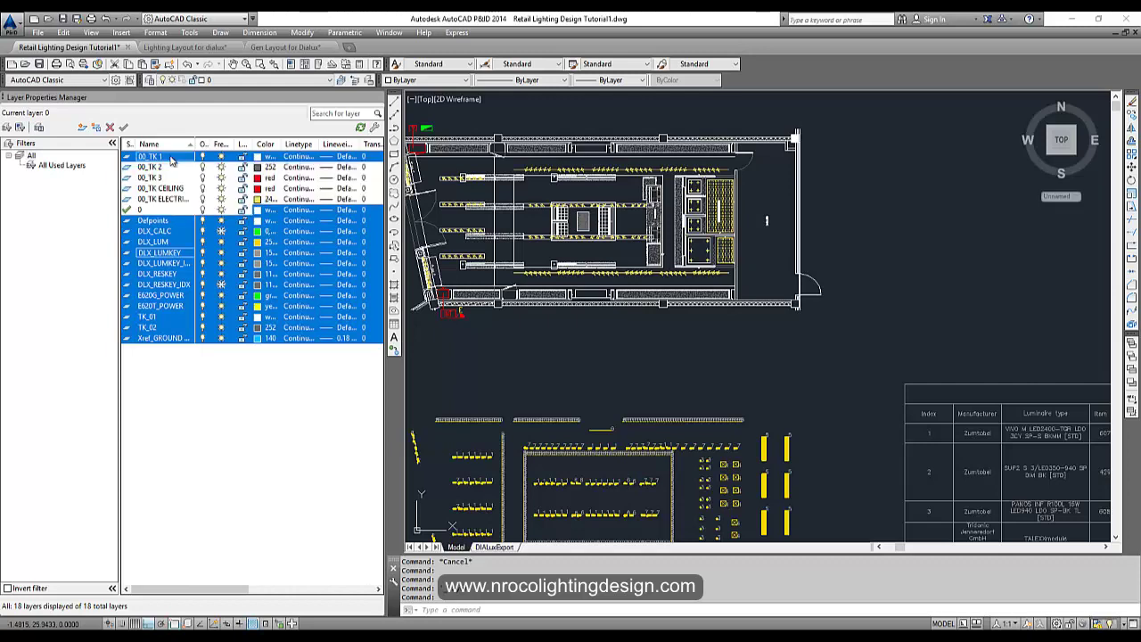
pyautogui.click(261, 157)
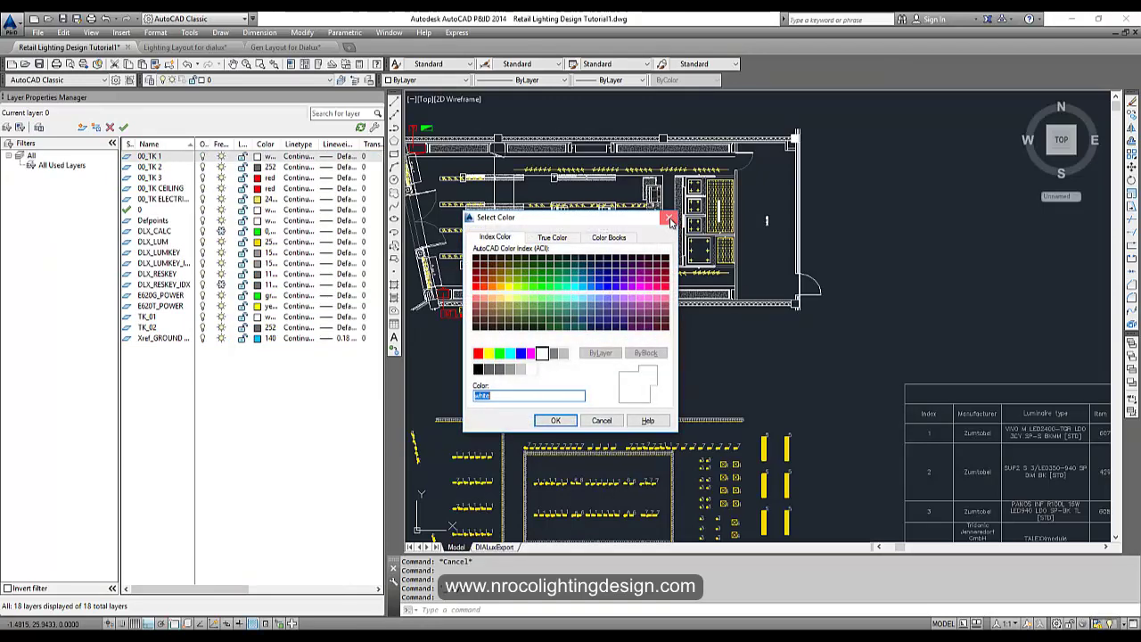
pyautogui.click(671, 219)
pyautogui.click(256, 157)
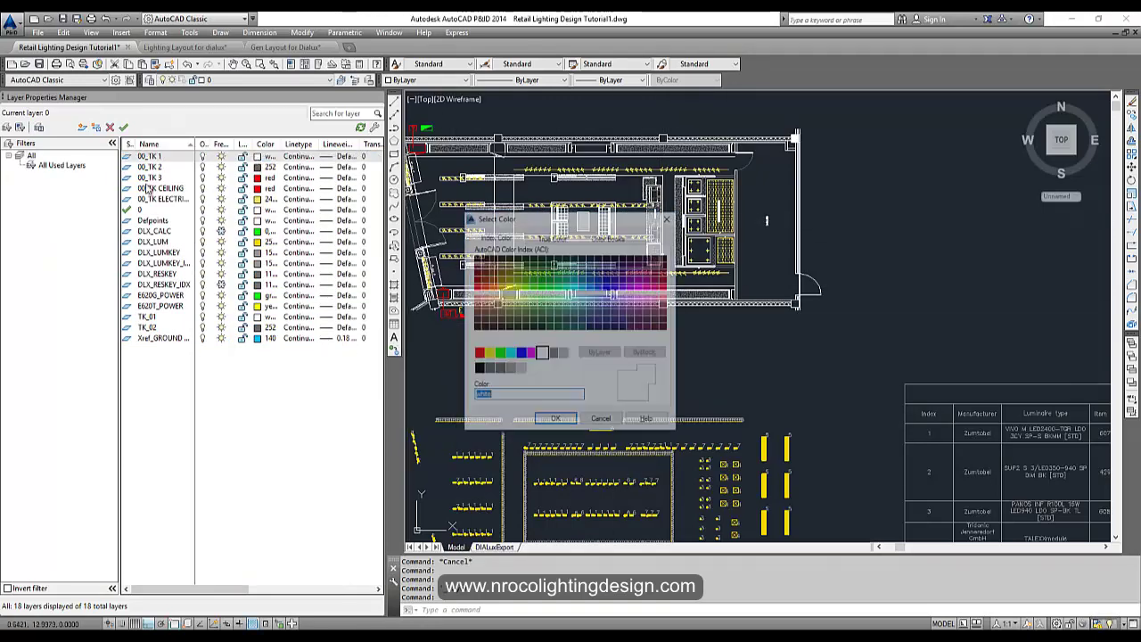
pyautogui.click(670, 219)
# Set the colour of every layer in the drawing to index colour 8.
pyautogui.click(163, 167)
pyautogui.hotkey('ctrl', 'a')
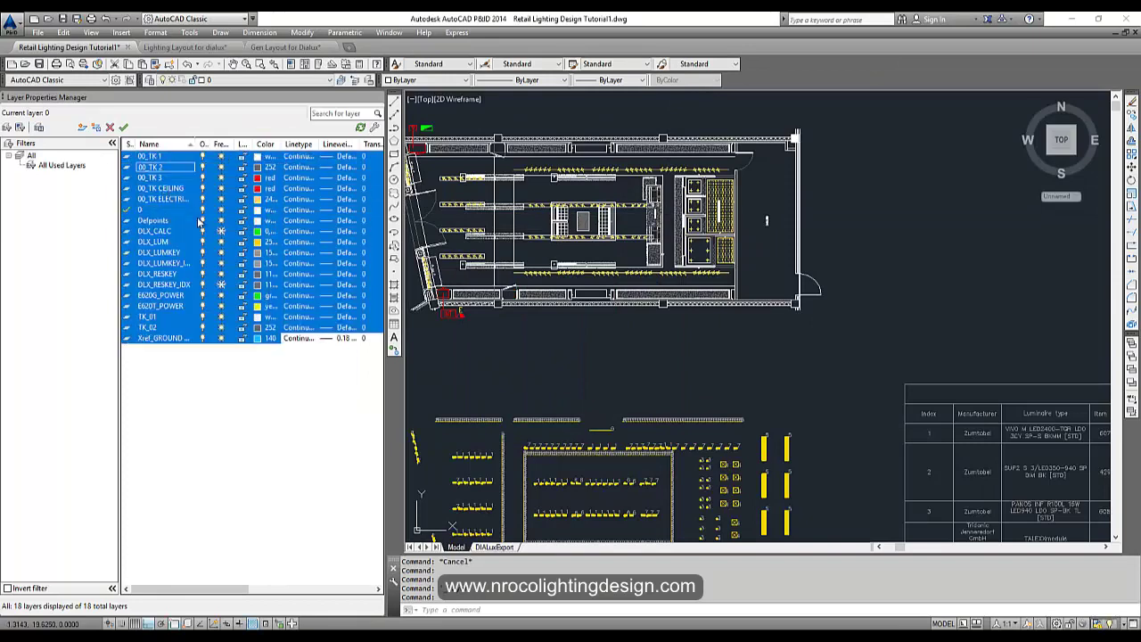
pyautogui.click(258, 159)
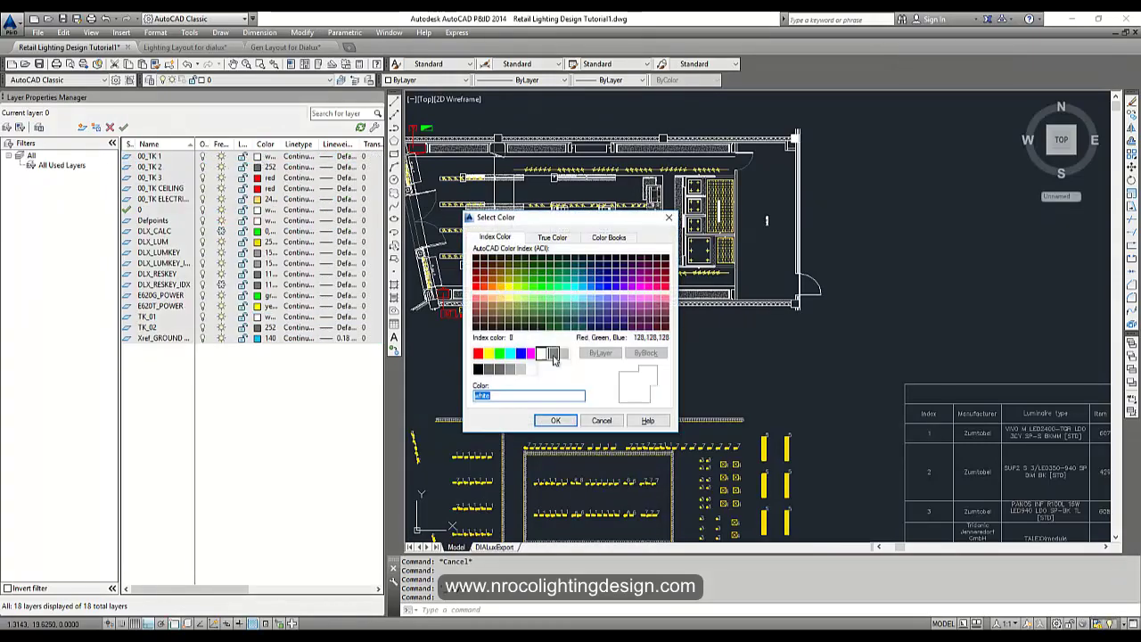
pyautogui.click(555, 421)
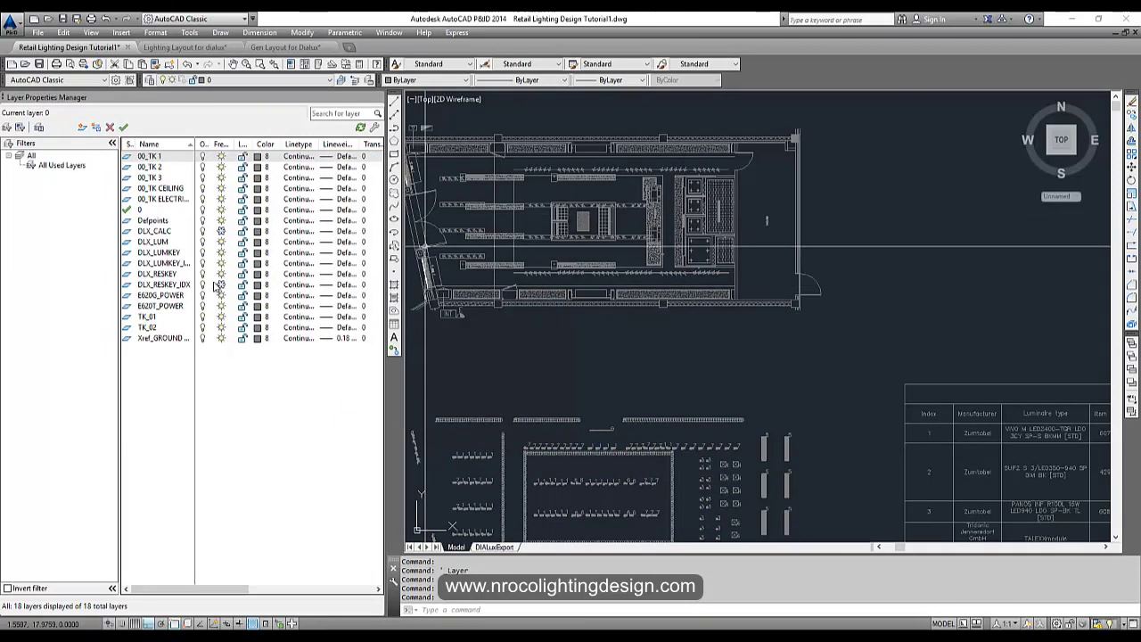
# Set the DLX_LUM layer's colour to yellow, and DLX_LUMKEY, DLX_LUMKEY_IDX and DLX_RESKEY to colour 254.
pyautogui.click(182, 233)
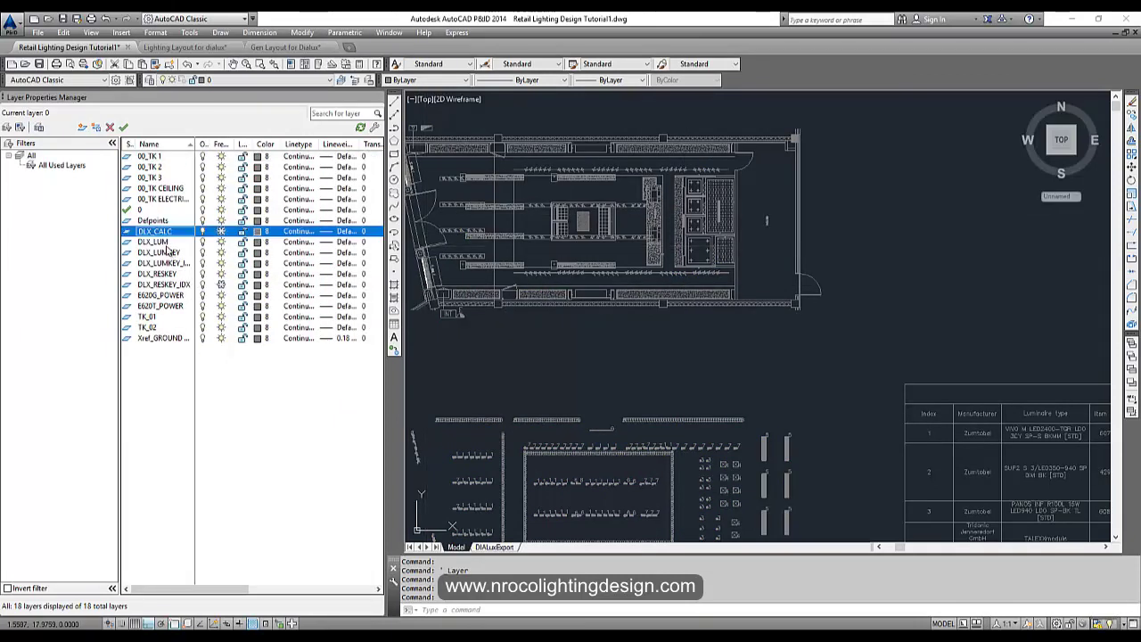
pyautogui.click(157, 242)
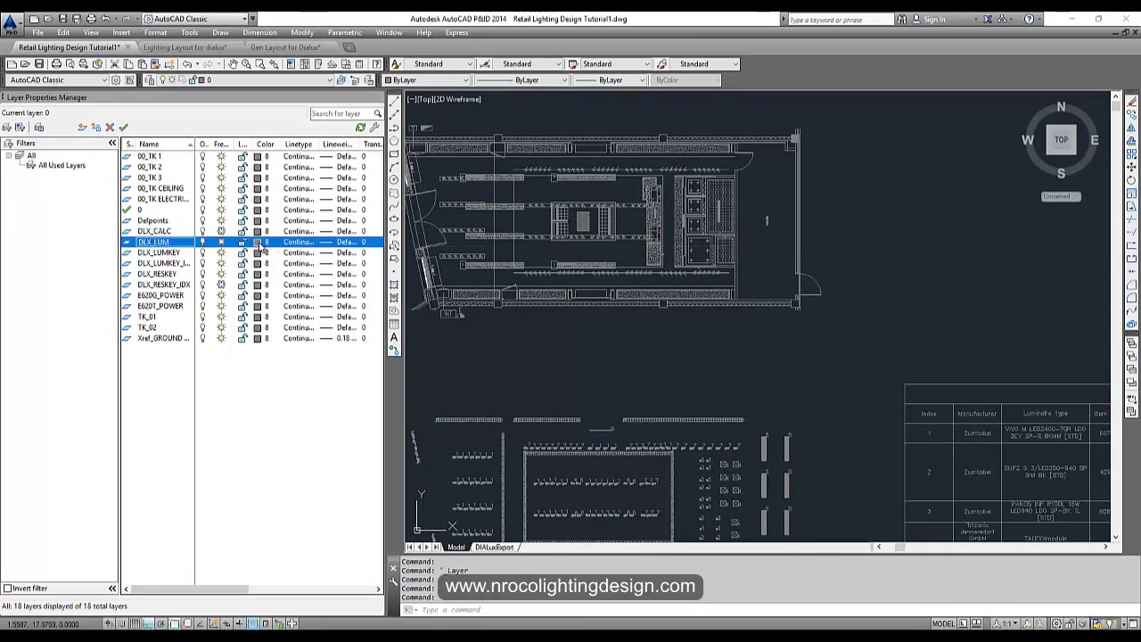
pyautogui.click(259, 243)
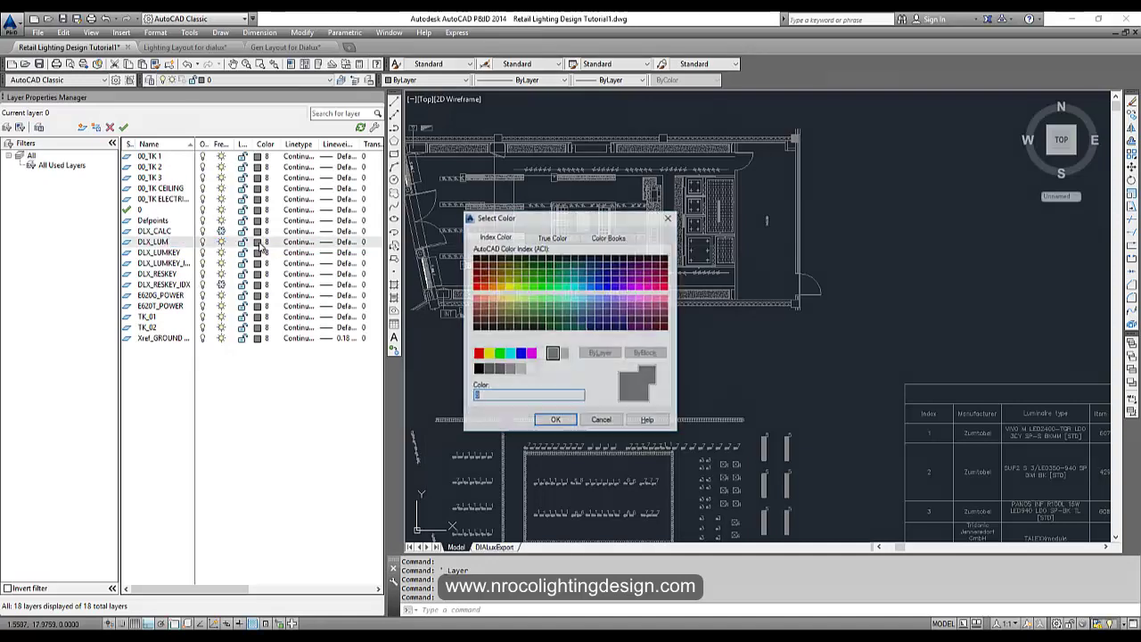
pyautogui.click(549, 422)
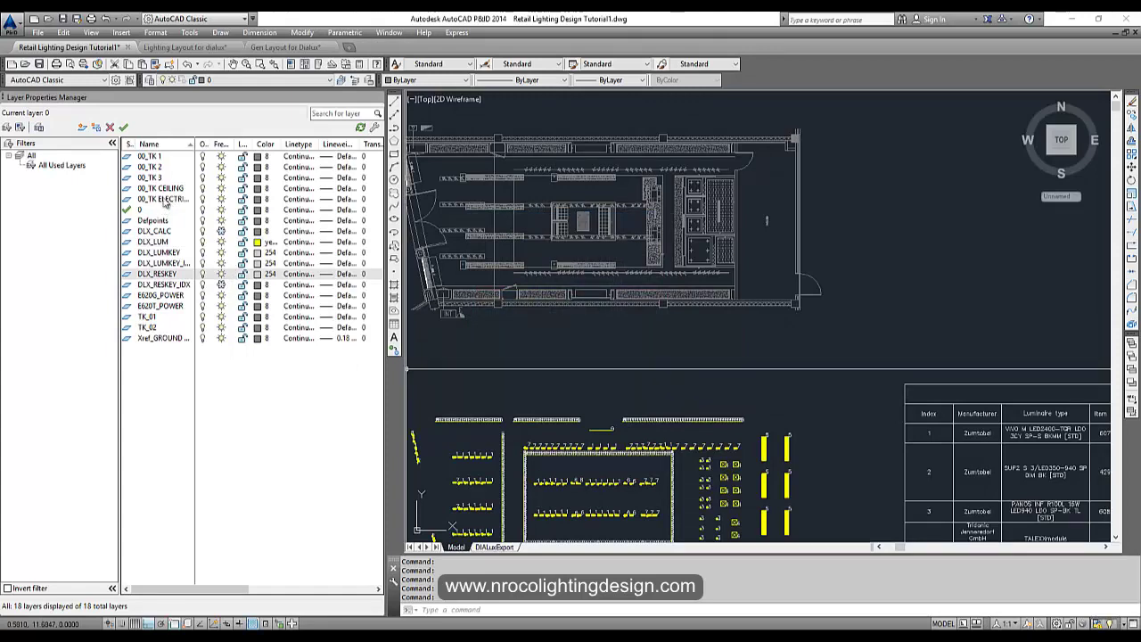
# Try colour 40 on the 00_TK ELECTRICAL DEVICES layer, settle on colour 41, and close the layer properties.
pyautogui.click(258, 200)
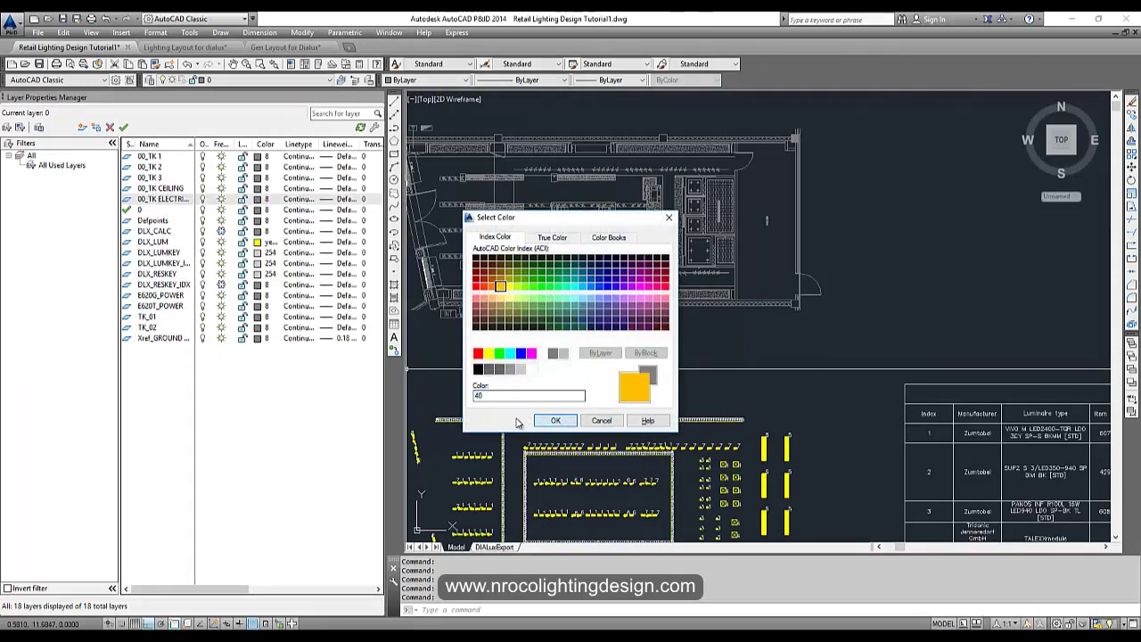
pyautogui.click(546, 420)
pyautogui.click(260, 199)
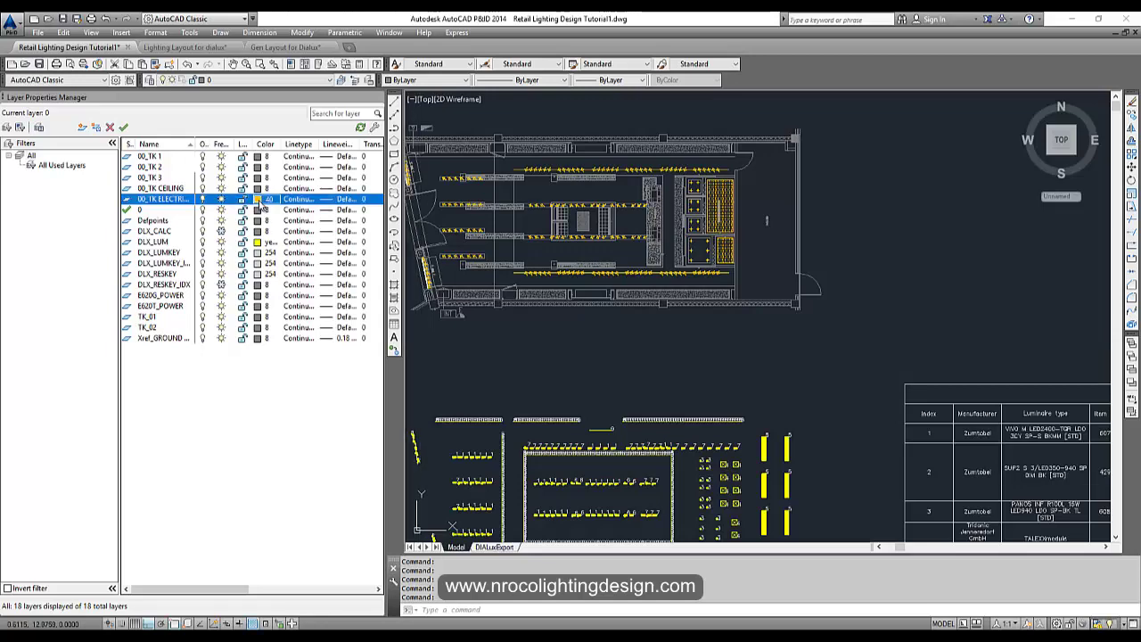
pyautogui.click(556, 421)
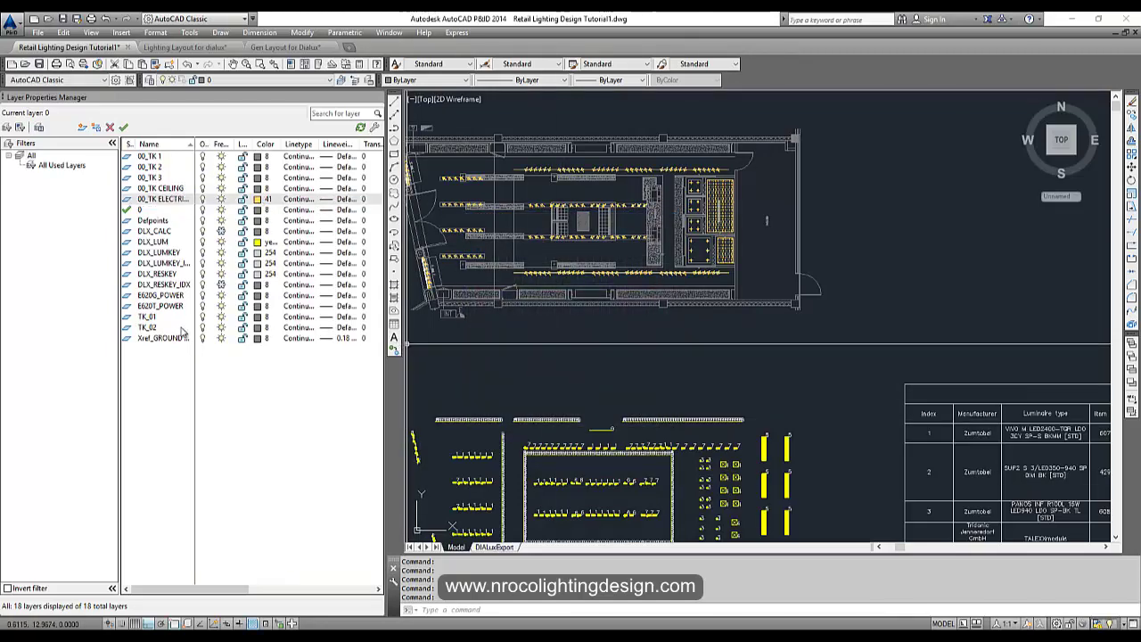
pyautogui.moveTo(498, 377)
pyautogui.mouseDown(button='middle')
pyautogui.moveTo(588, 342)
pyautogui.moveTo(603, 241)
pyautogui.mouseUp(button='middle')
pyautogui.scroll(2, 820, 457)
pyautogui.scroll(-1, 820, 458)
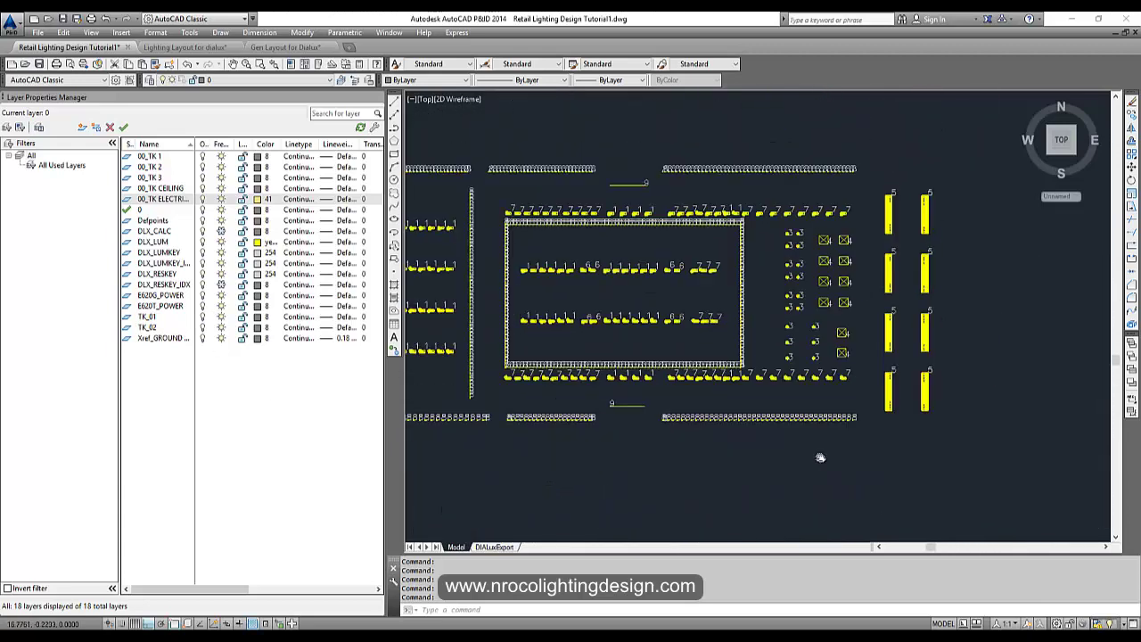
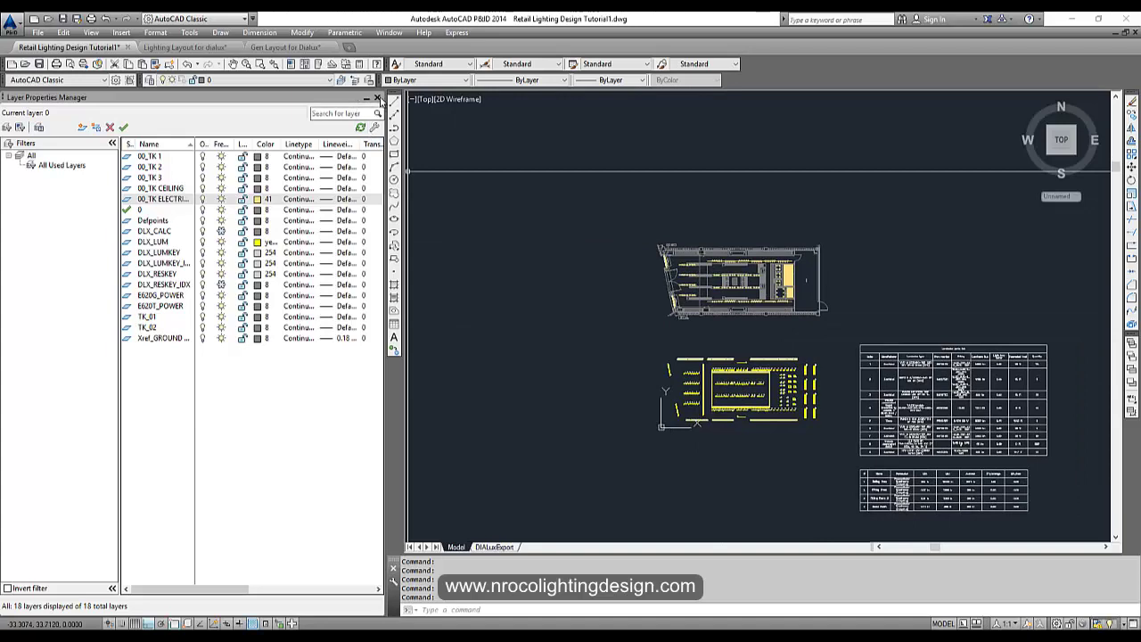
pyautogui.click(379, 99)
pyautogui.scroll(3, 507, 341)
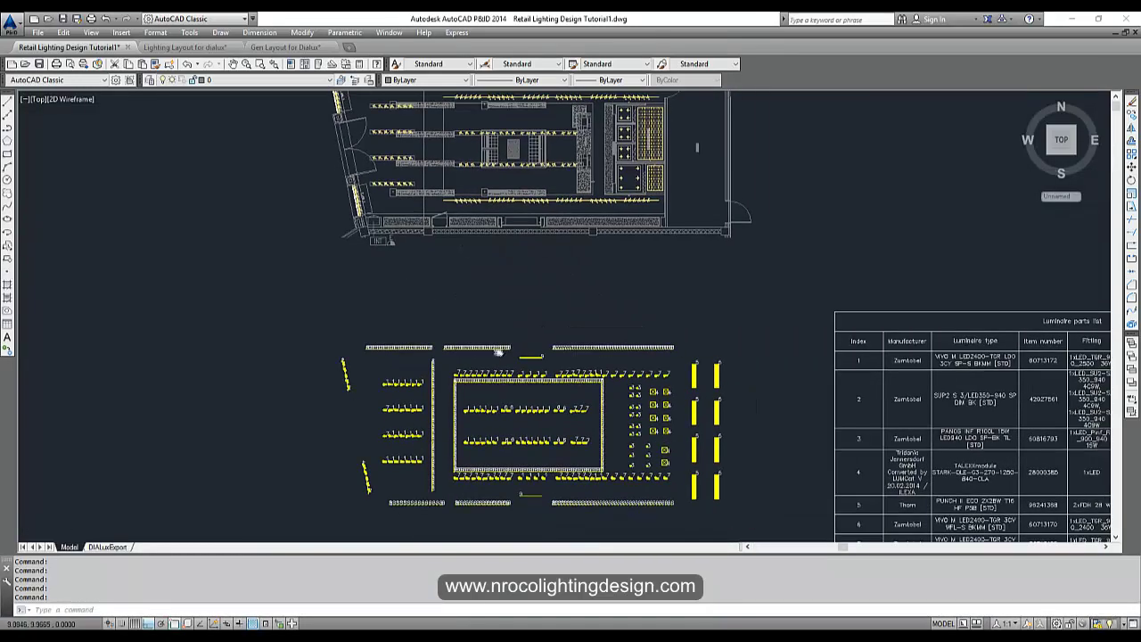
pyautogui.scroll(-3, 498, 353)
pyautogui.click(686, 332)
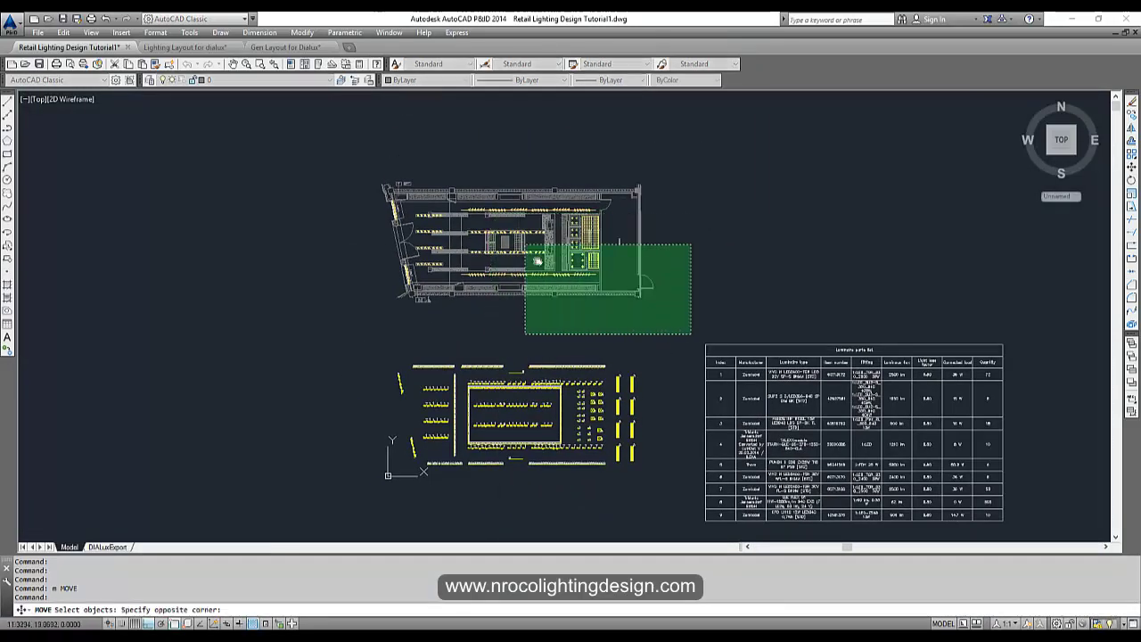
pyautogui.press('Escape')
pyautogui.press('Escape')
# Thaw the DLX_CALC layer.
pyautogui.click(259, 79)
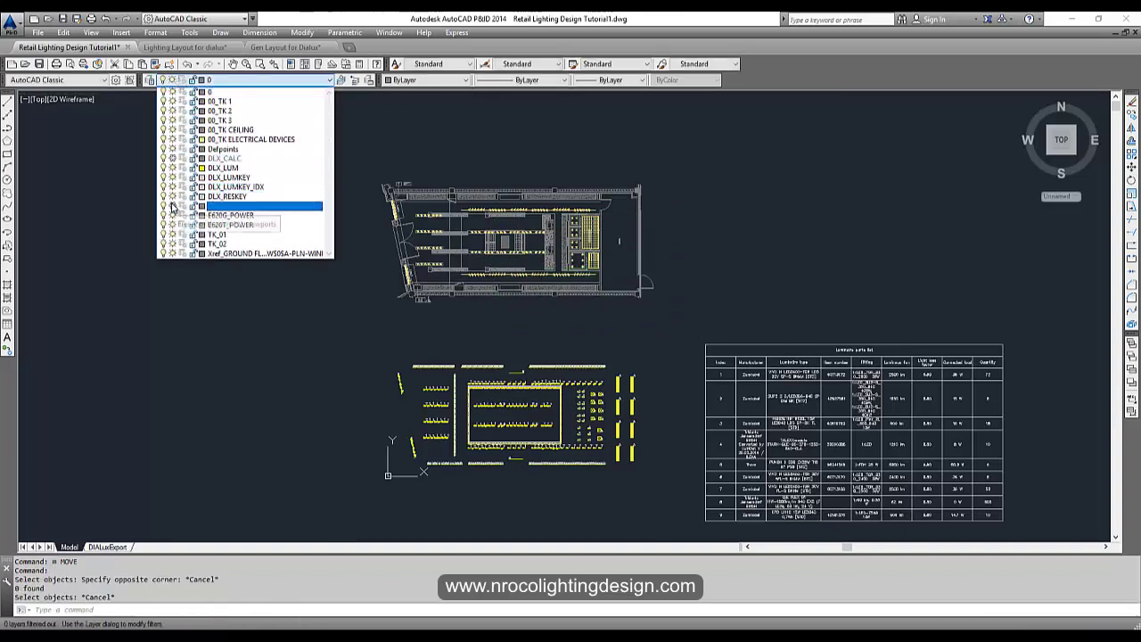
pyautogui.click(173, 159)
pyautogui.click(120, 204)
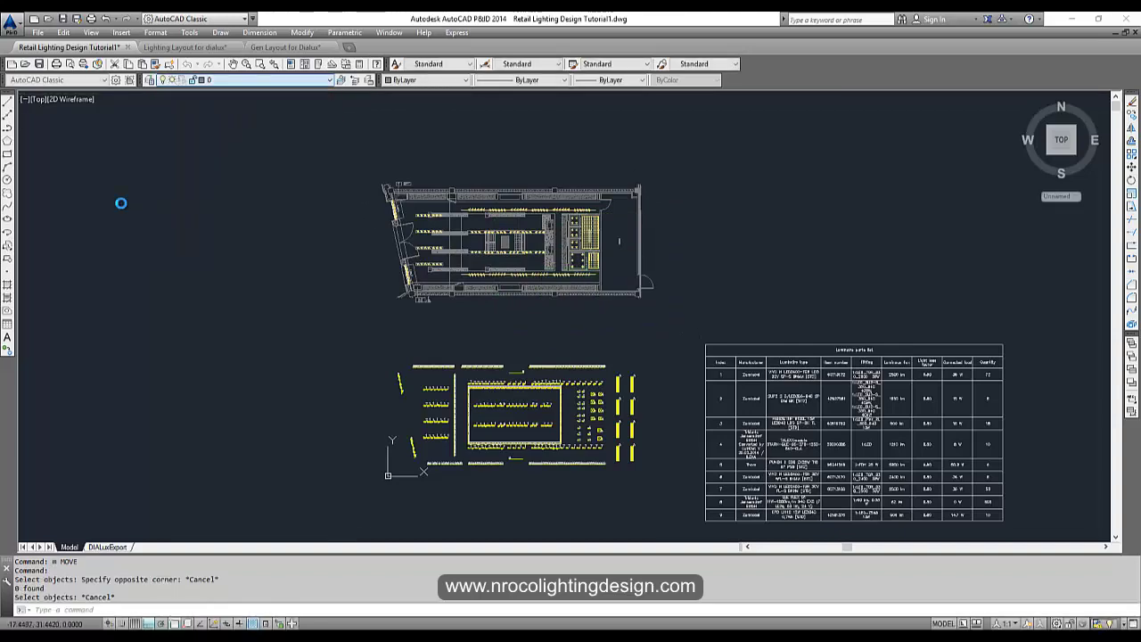
# Examine the DLX_CALC outlines around the luminaires for a corner that can serve as an alignment reference for the base plan.
pyautogui.scroll(2, 708, 465)
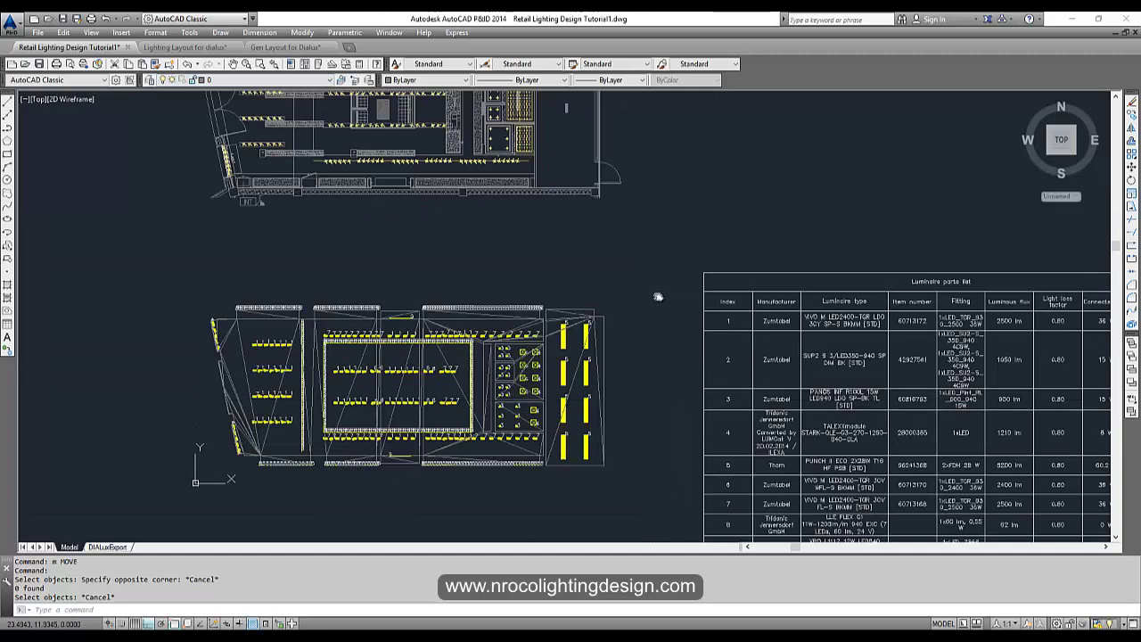
pyautogui.moveTo(658, 296); pyautogui.dragTo(665, 330, button='middle')
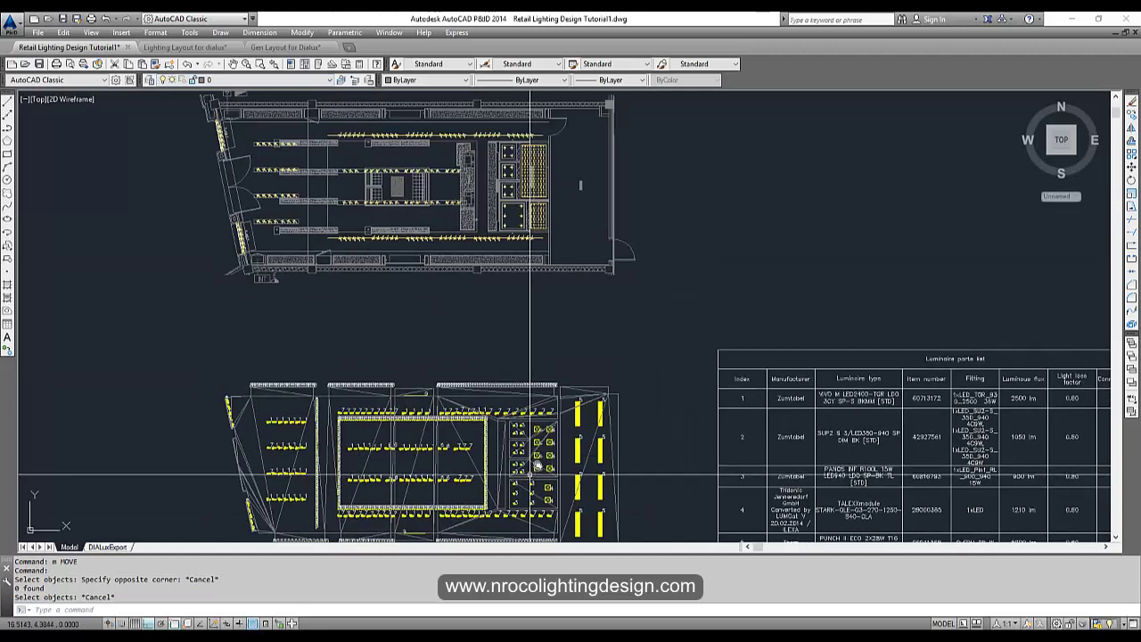
pyautogui.scroll(5, 574, 361)
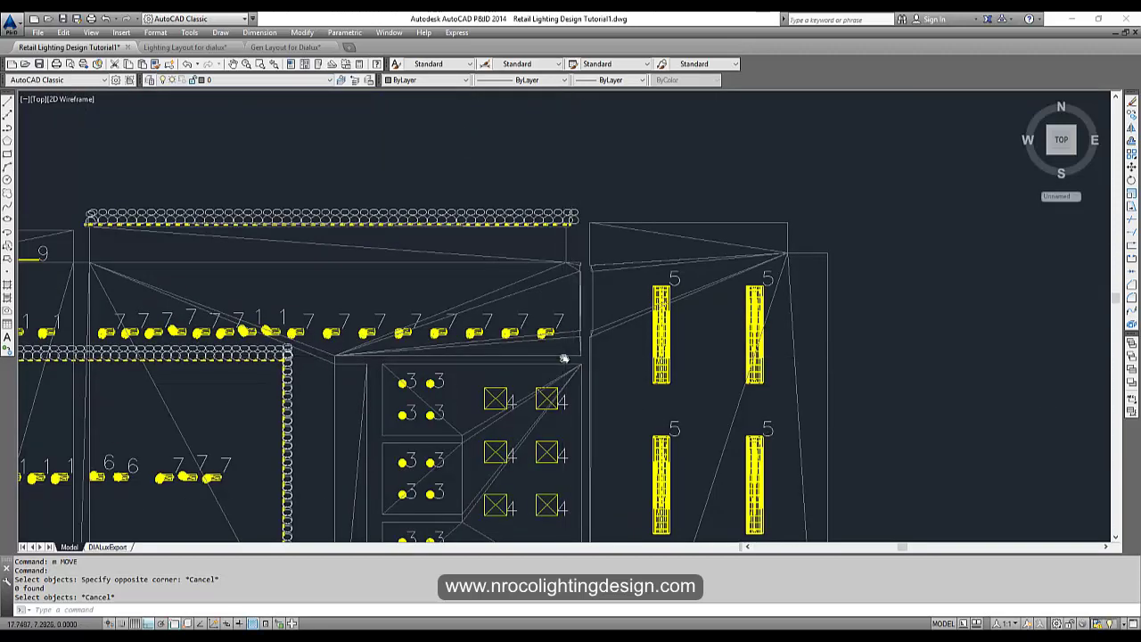
pyautogui.scroll(-2, 562, 360)
pyautogui.scroll(4, 561, 359)
pyautogui.moveTo(299, 360); pyautogui.dragTo(695, 387, button='middle')
pyautogui.scroll(-2, 695, 386)
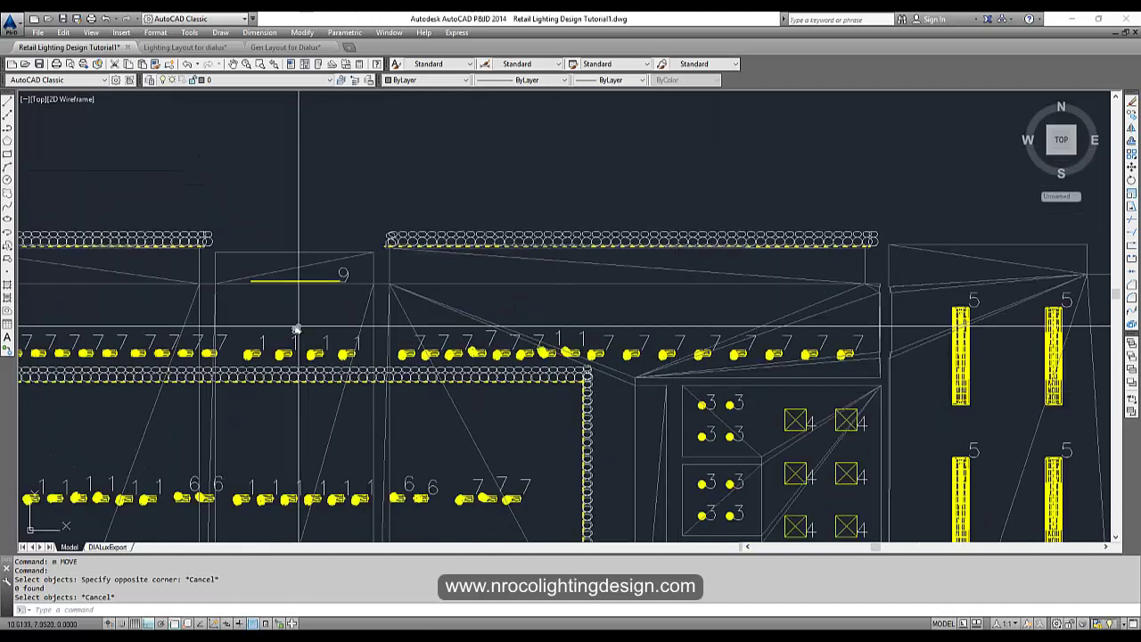
pyautogui.scroll(-4, 415, 335)
pyautogui.scroll(3, 375, 448)
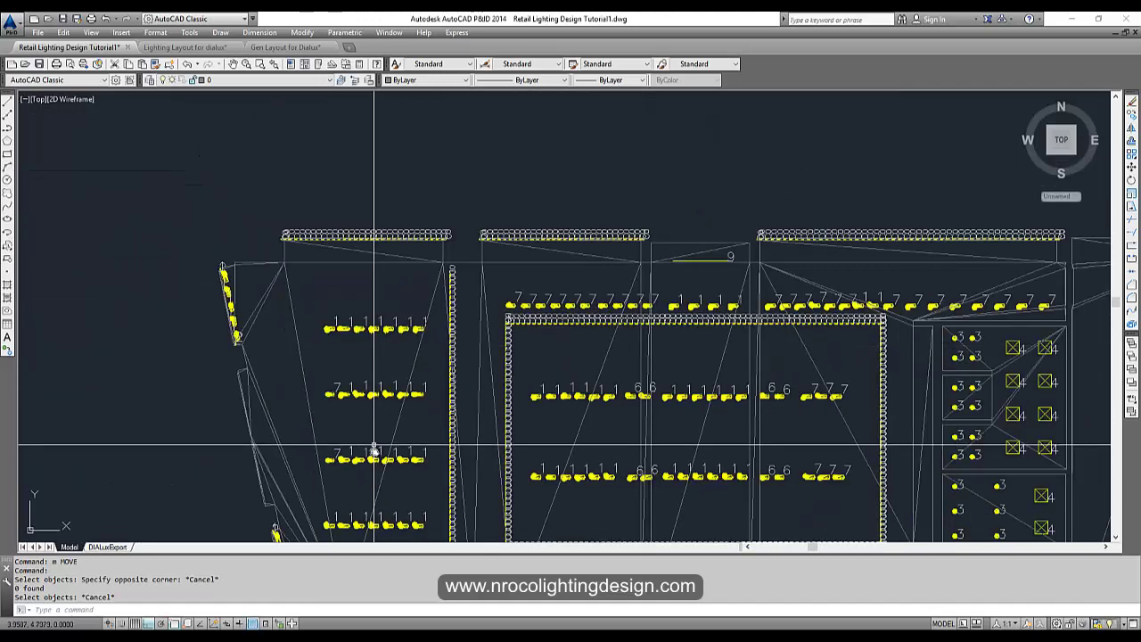
pyautogui.scroll(4, 279, 268)
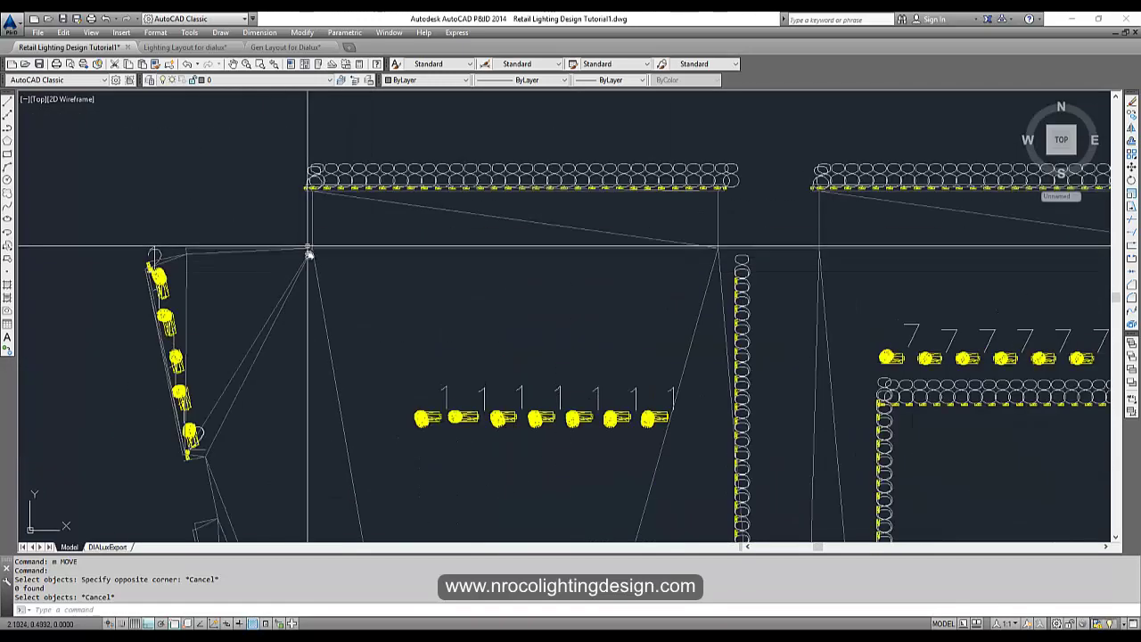
pyautogui.scroll(-8, 308, 254)
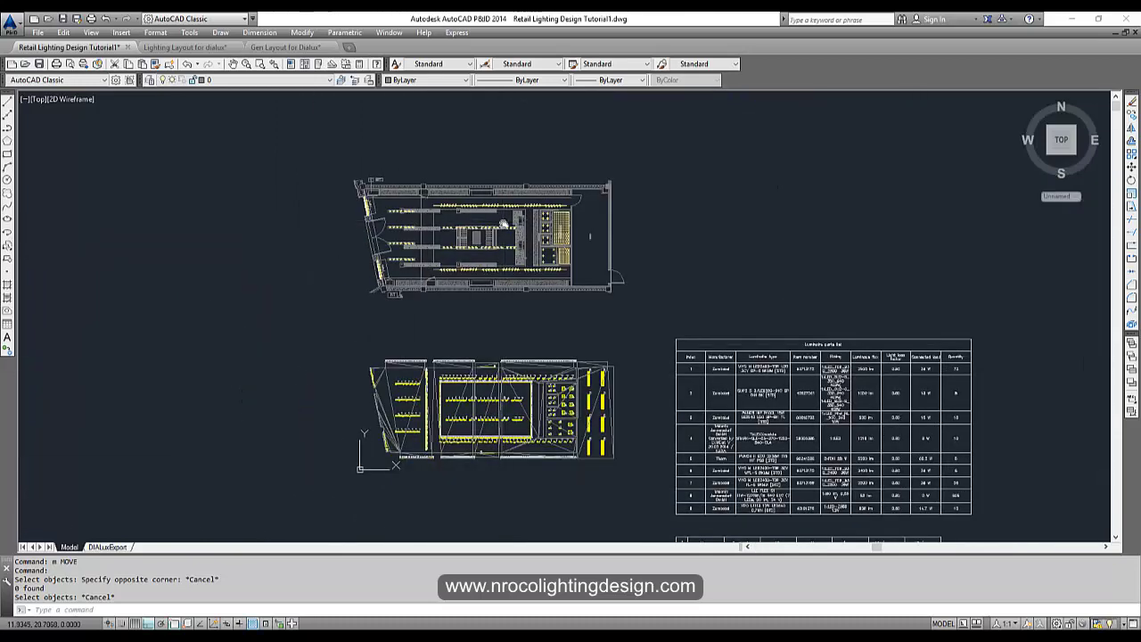
# Try to move the whole base plan onto the DIALux layout, matching the column corner near the upper shopfront window to a DLX_CALC outline corner.
pyautogui.write('m')
pyautogui.press('Return')
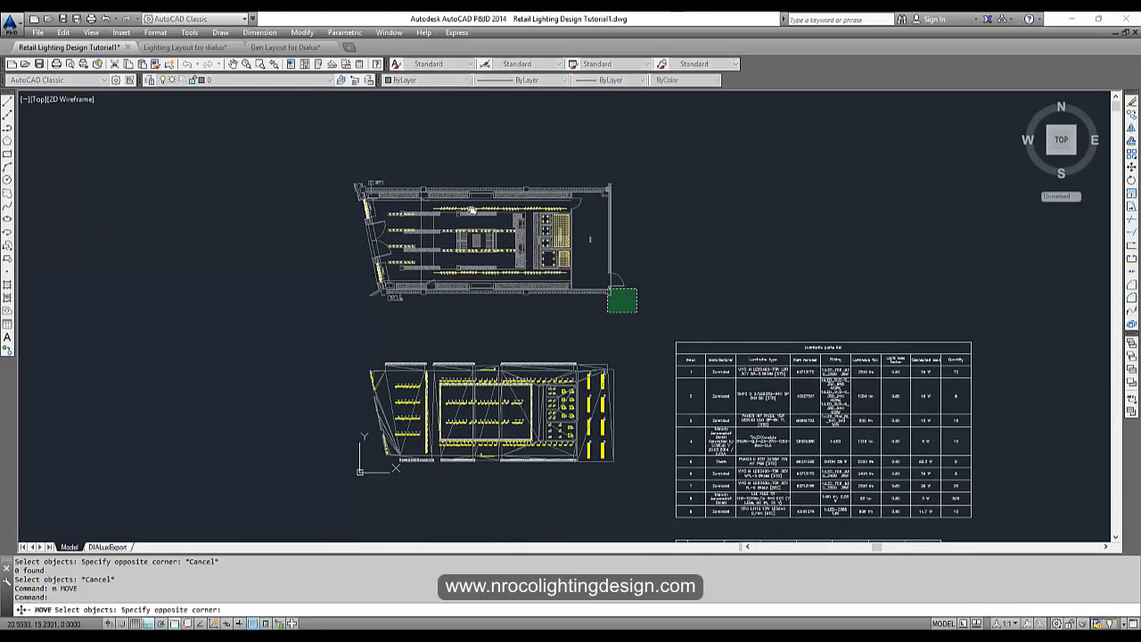
pyautogui.click(295, 140)
pyautogui.scroll(3, 385, 385)
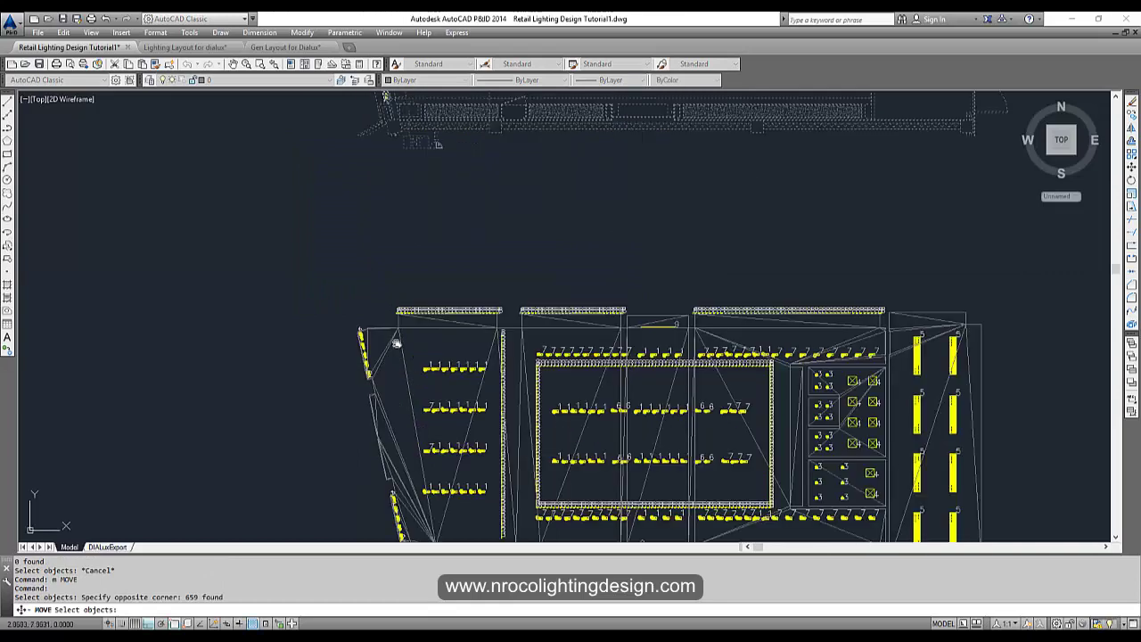
pyautogui.moveTo(533, 191); pyautogui.dragTo(550, 388, button='middle')
pyautogui.moveTo(462, 205); pyautogui.dragTo(484, 412, button='middle')
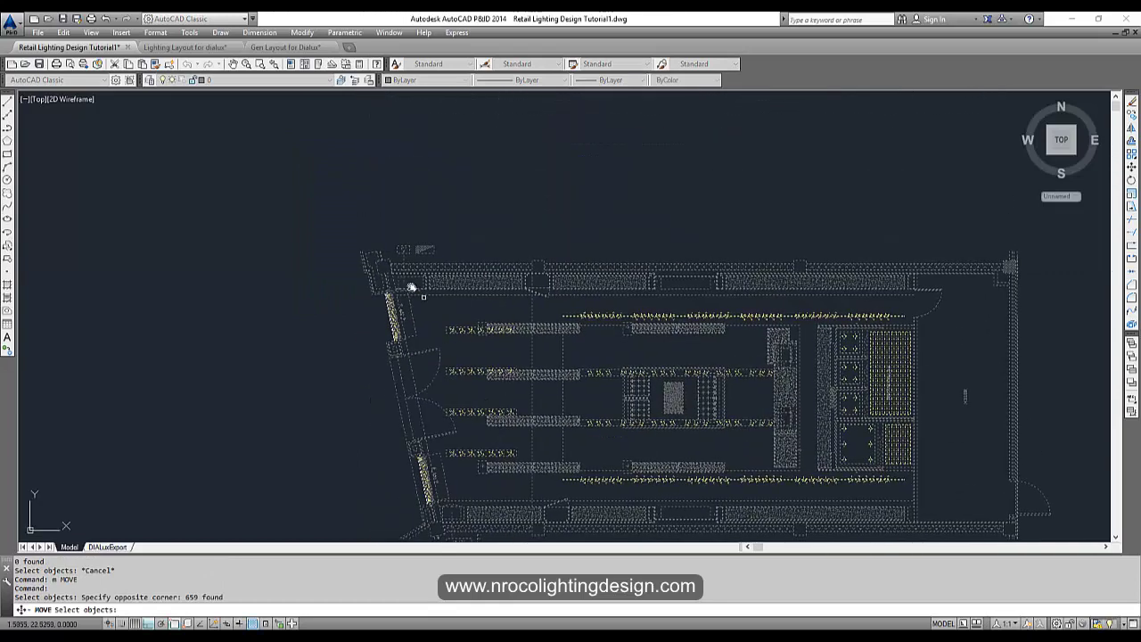
pyautogui.scroll(5, 411, 285)
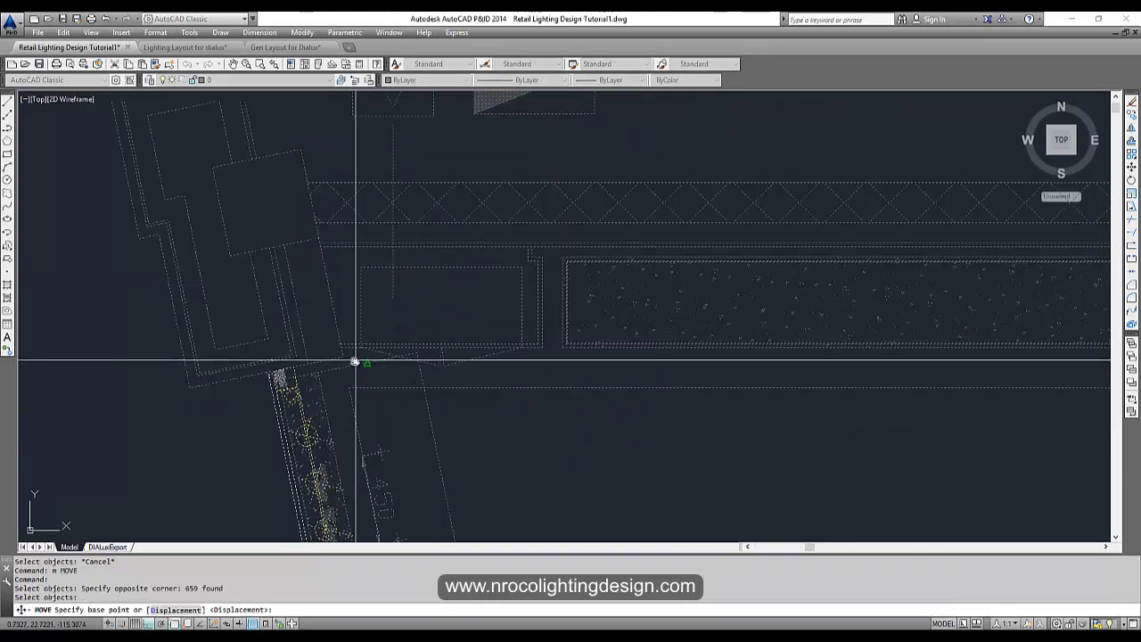
pyautogui.scroll(-2, 347, 356)
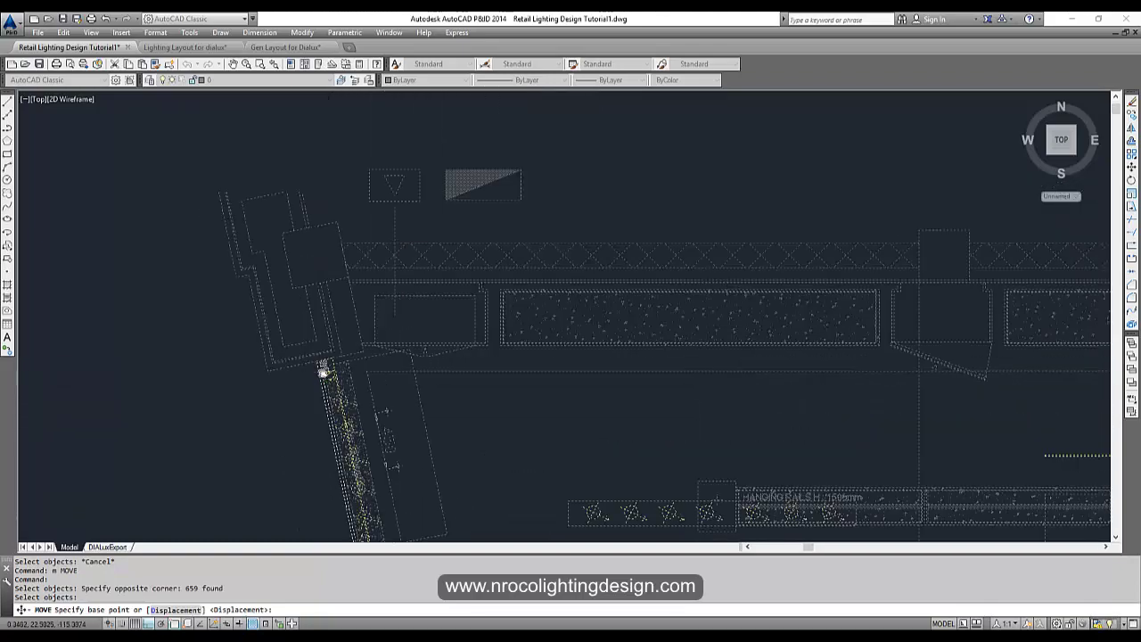
pyautogui.scroll(2, 323, 371)
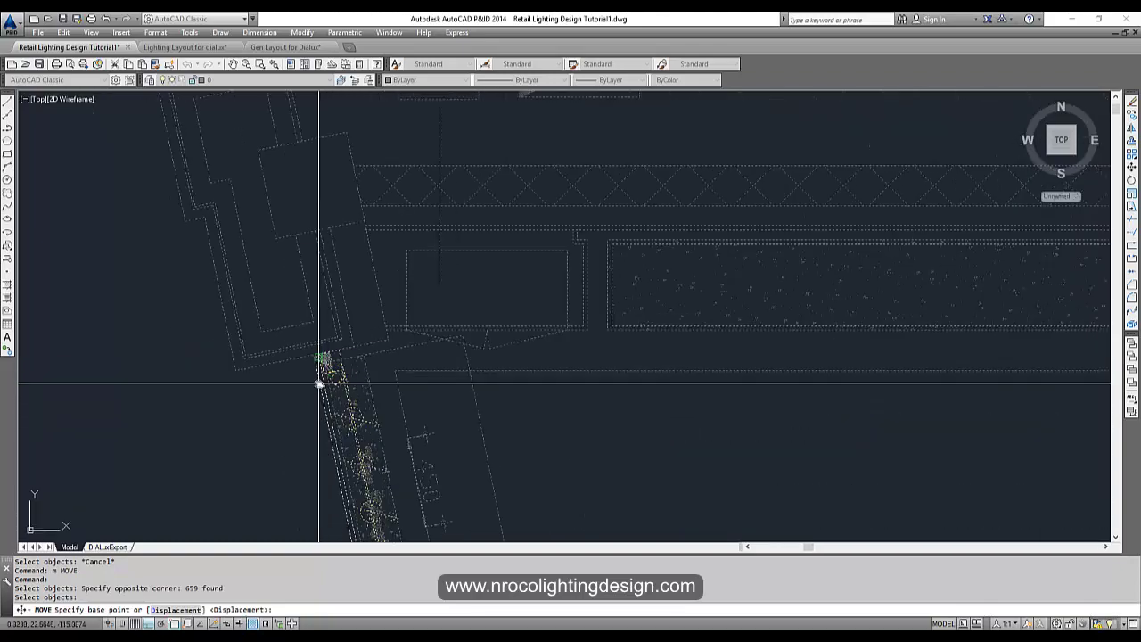
pyautogui.click(388, 338)
pyautogui.scroll(-3, 405, 410)
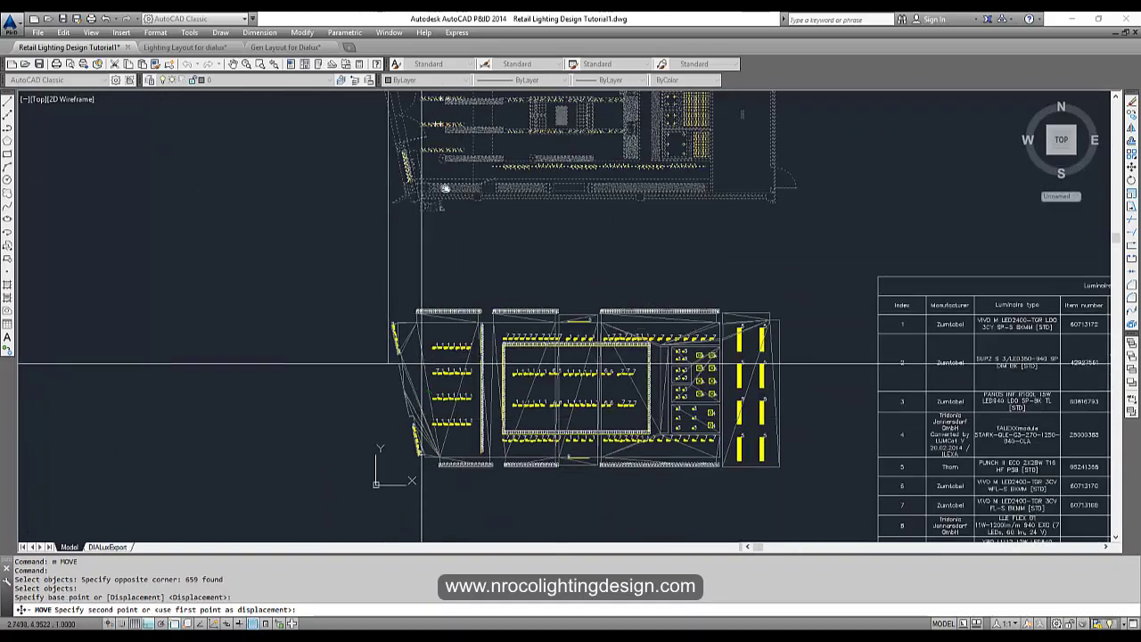
pyautogui.moveTo(446, 189); pyautogui.dragTo(465, 101, button='middle')
pyautogui.moveTo(395, 395); pyautogui.dragTo(398, 102, button='middle')
pyautogui.scroll(-1, 431, 316)
pyautogui.moveTo(489, 360); pyautogui.dragTo(503, 442, button='middle')
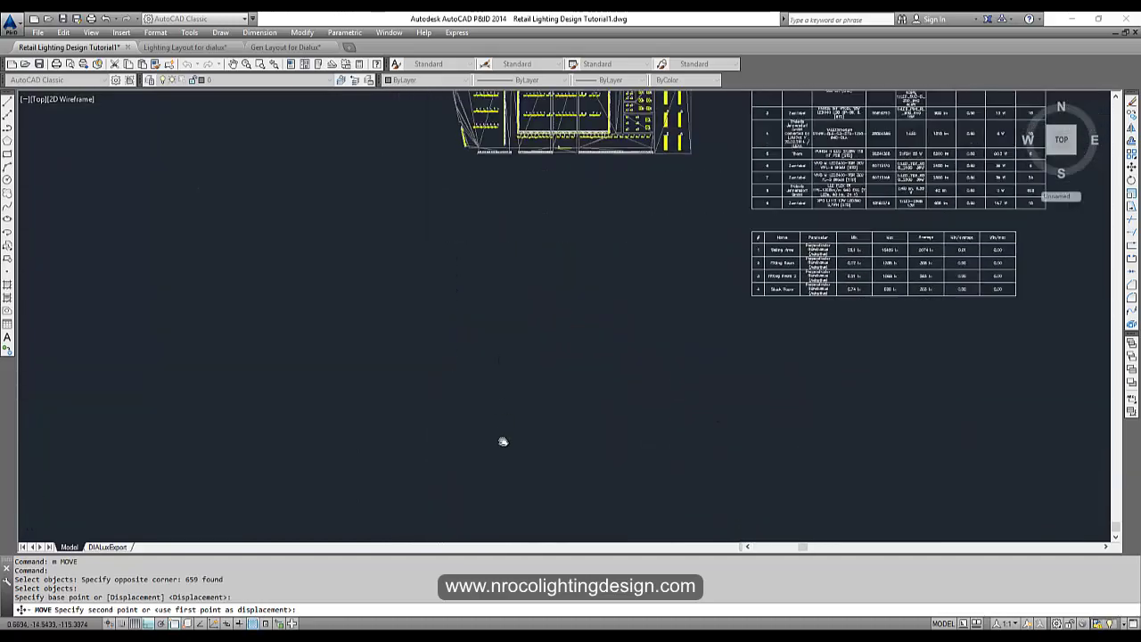
pyautogui.scroll(-2, 502, 441)
pyautogui.scroll(6, 398, 140)
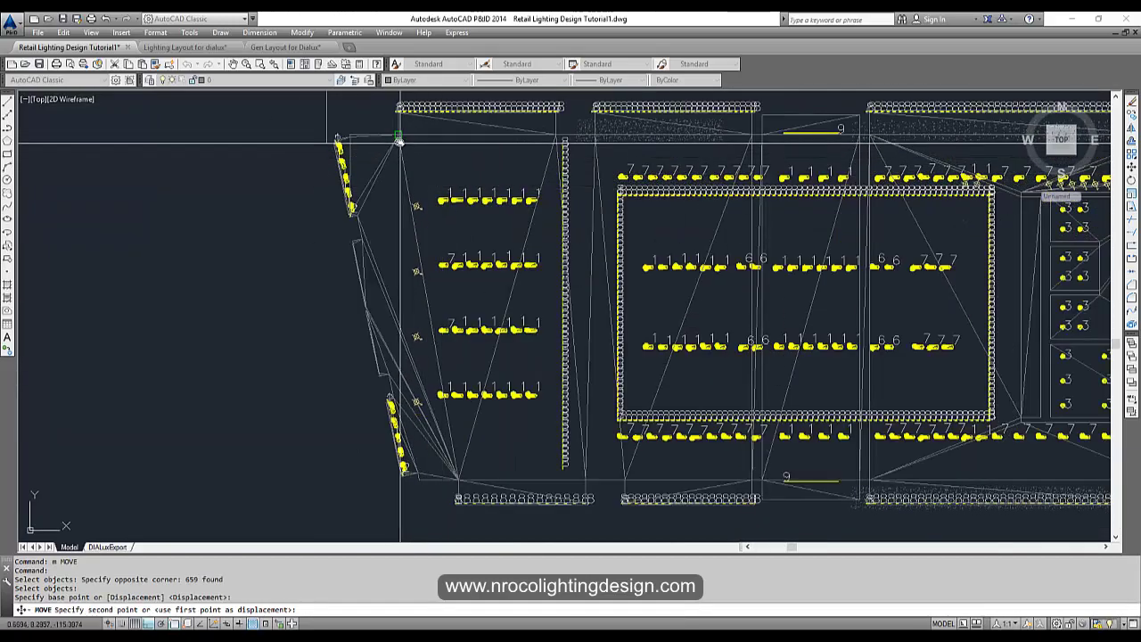
pyautogui.click(397, 136)
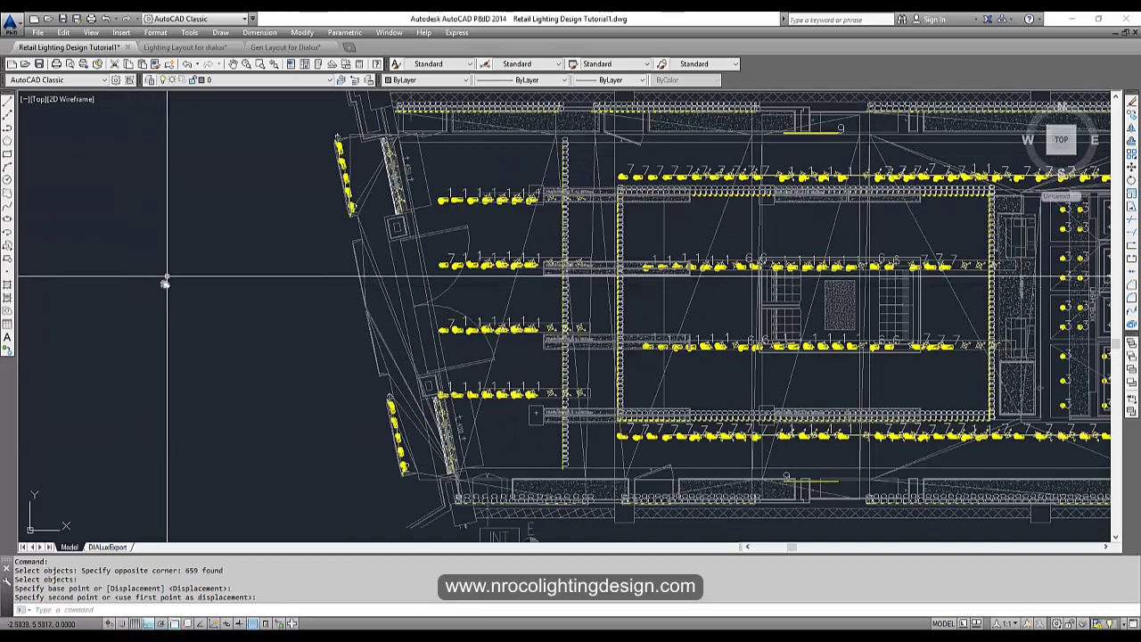
# Check the overlay along the shopfront and the upper and lower walls, and undo the base plan move.
pyautogui.moveTo(167, 275)
pyautogui.mouseDown(button='middle')
pyautogui.moveTo(114, 352)
pyautogui.moveTo(42, 355)
pyautogui.moveTo(3, 374)
pyautogui.mouseUp(button='middle')
pyautogui.moveTo(145, 227); pyautogui.dragTo(94, 63, button='middle')
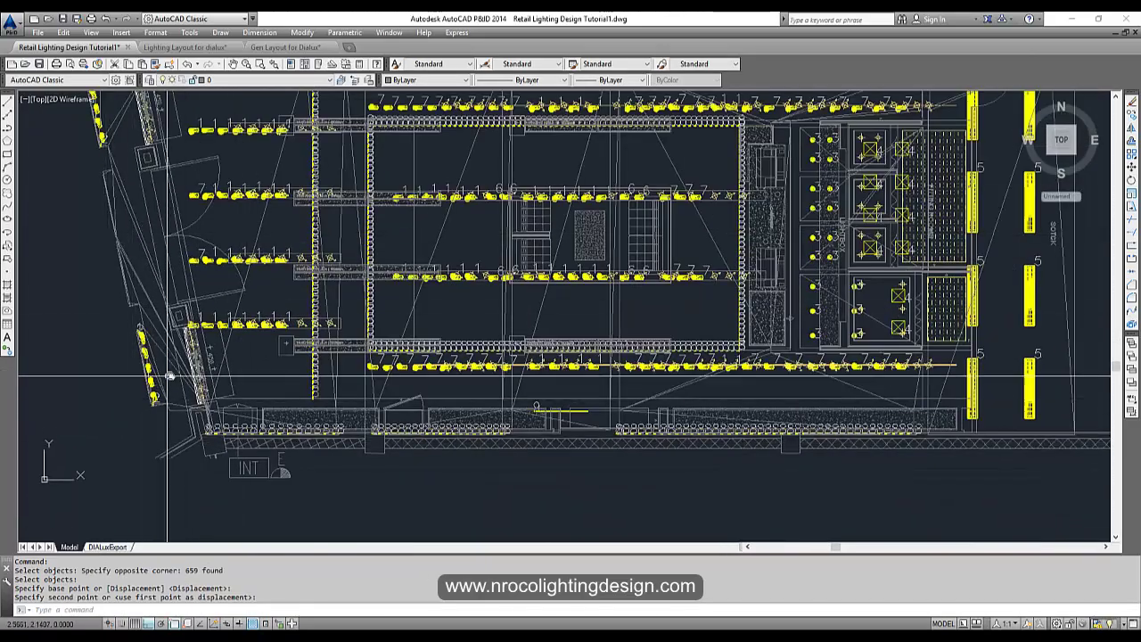
pyautogui.scroll(5, 167, 375)
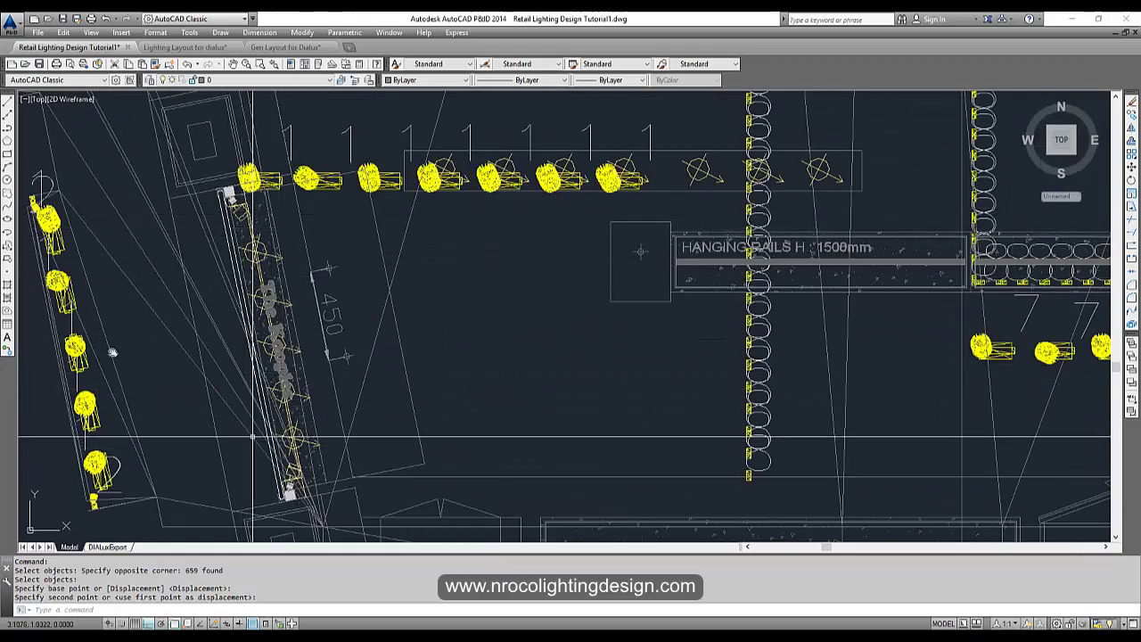
pyautogui.scroll(-6, 253, 437)
pyautogui.scroll(1, 311, 461)
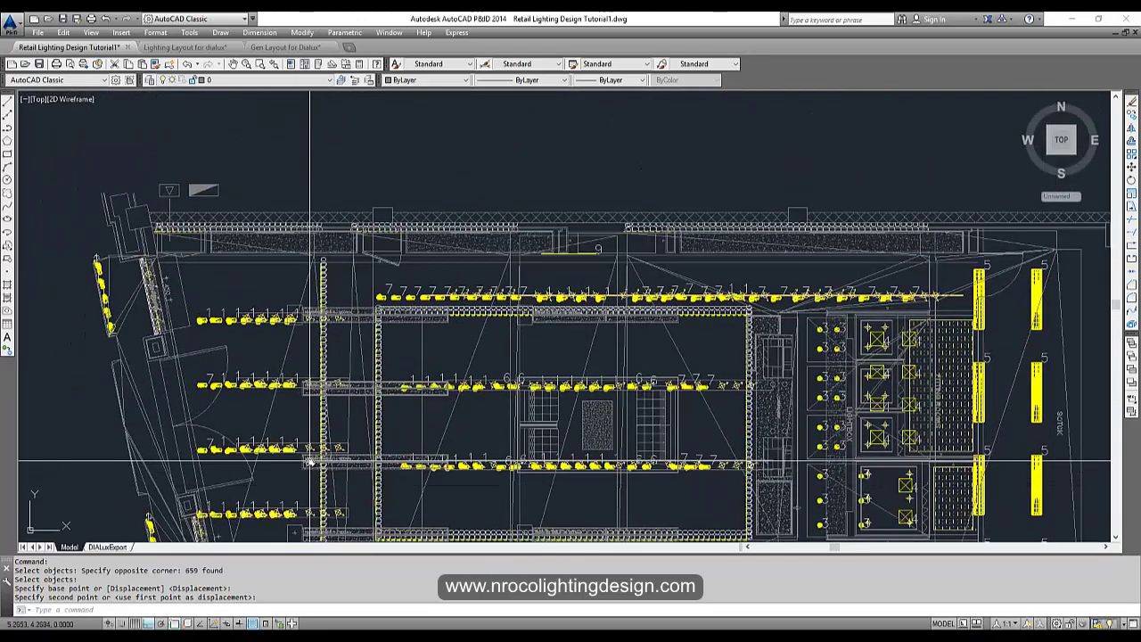
pyautogui.press('Return')
pyautogui.press('Return')
pyautogui.press('Return')
pyautogui.press('Return')
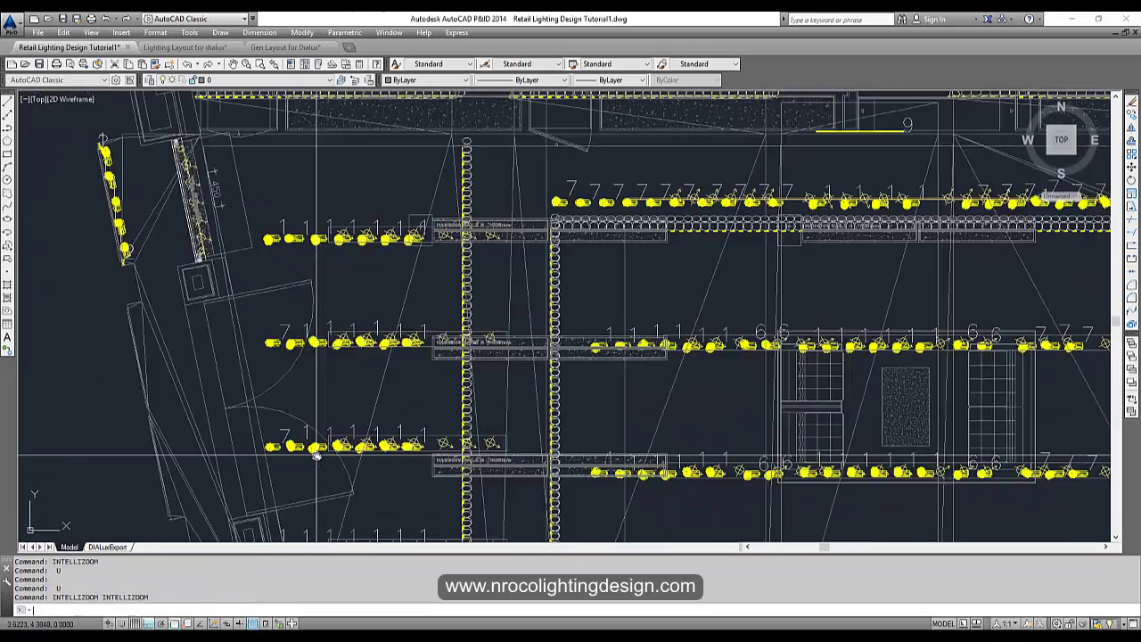
pyautogui.moveTo(316, 456); pyautogui.dragTo(515, 360, button='middle')
pyautogui.scroll(-5, 316, 456)
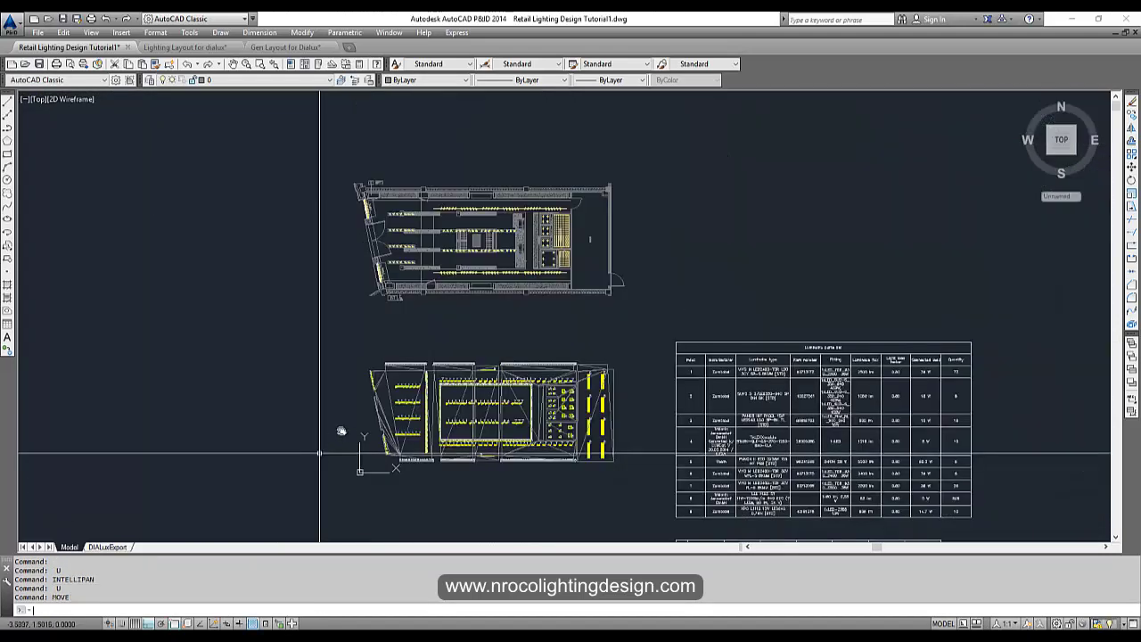
# Select the whole base plan for a move and compare the stock room corners in both drawings for a matching base point.
pyautogui.write('m')
pyautogui.press('Return')
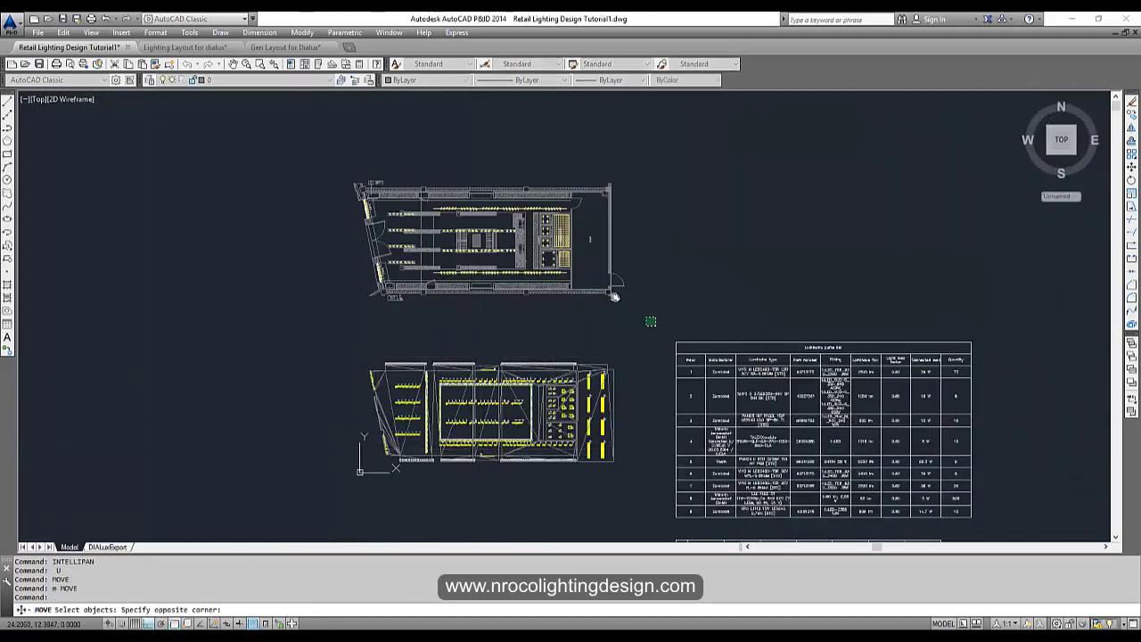
pyautogui.click(323, 120)
pyautogui.scroll(5, 505, 445)
pyautogui.scroll(4, 871, 490)
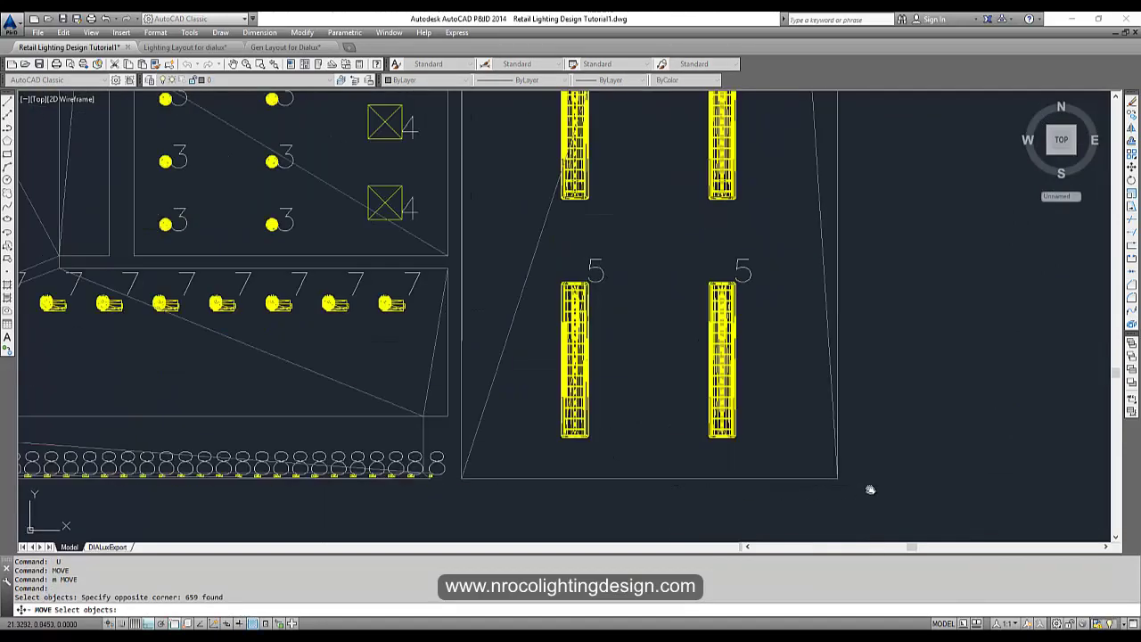
pyautogui.scroll(-6, 842, 491)
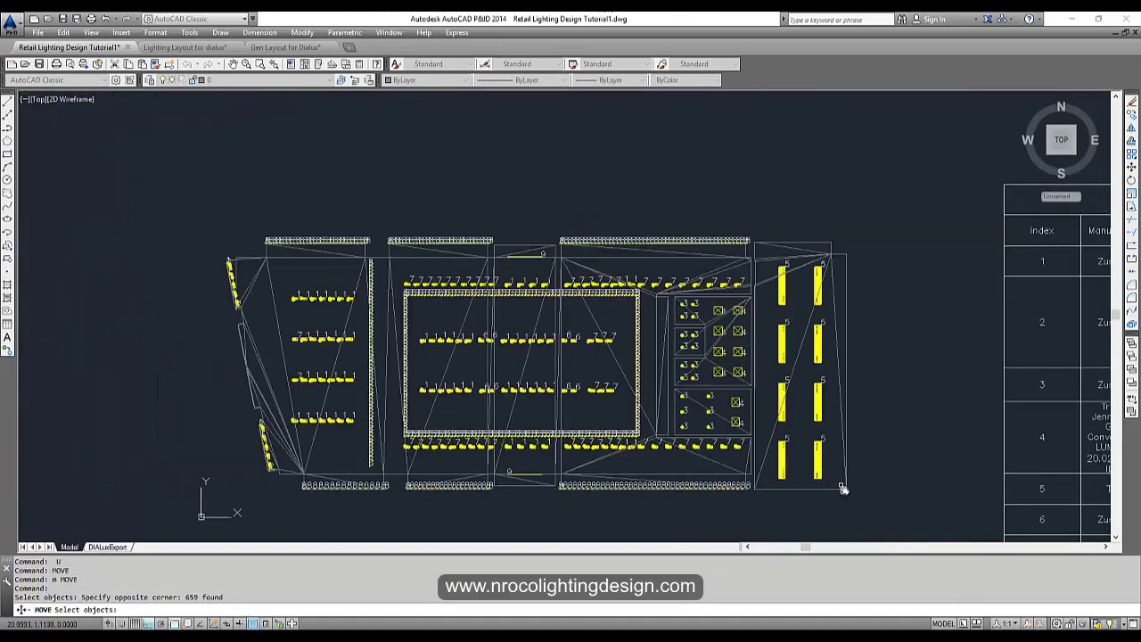
pyautogui.scroll(-4, 805, 459)
pyautogui.moveTo(795, 408); pyautogui.dragTo(690, 403, button='middle')
pyautogui.scroll(3, 694, 403)
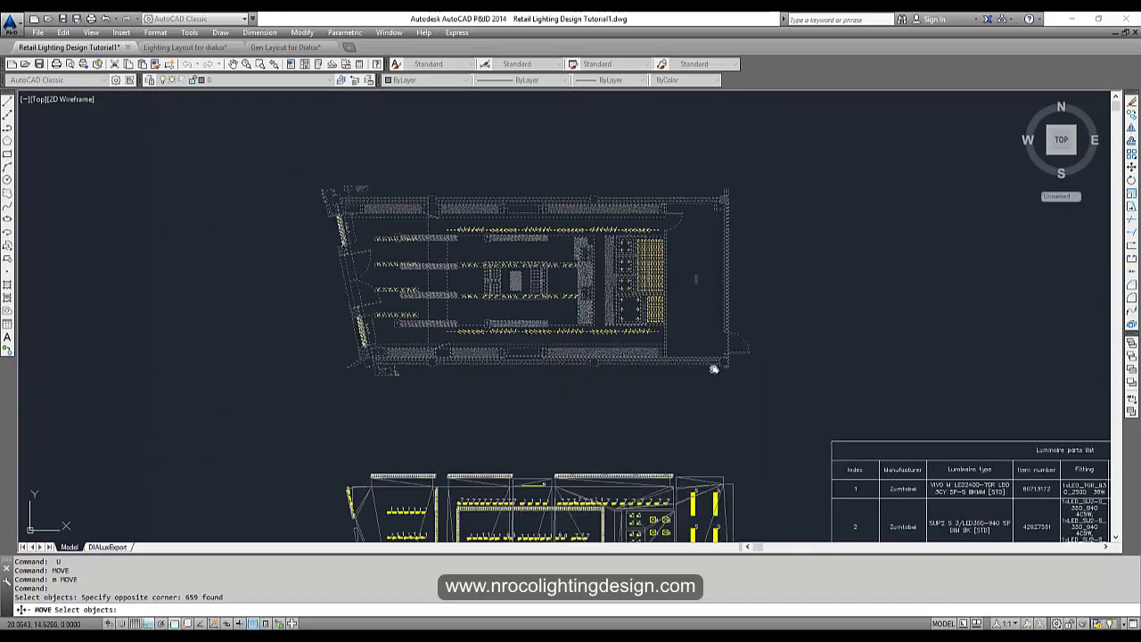
pyautogui.scroll(5, 721, 367)
pyautogui.scroll(-8, 671, 297)
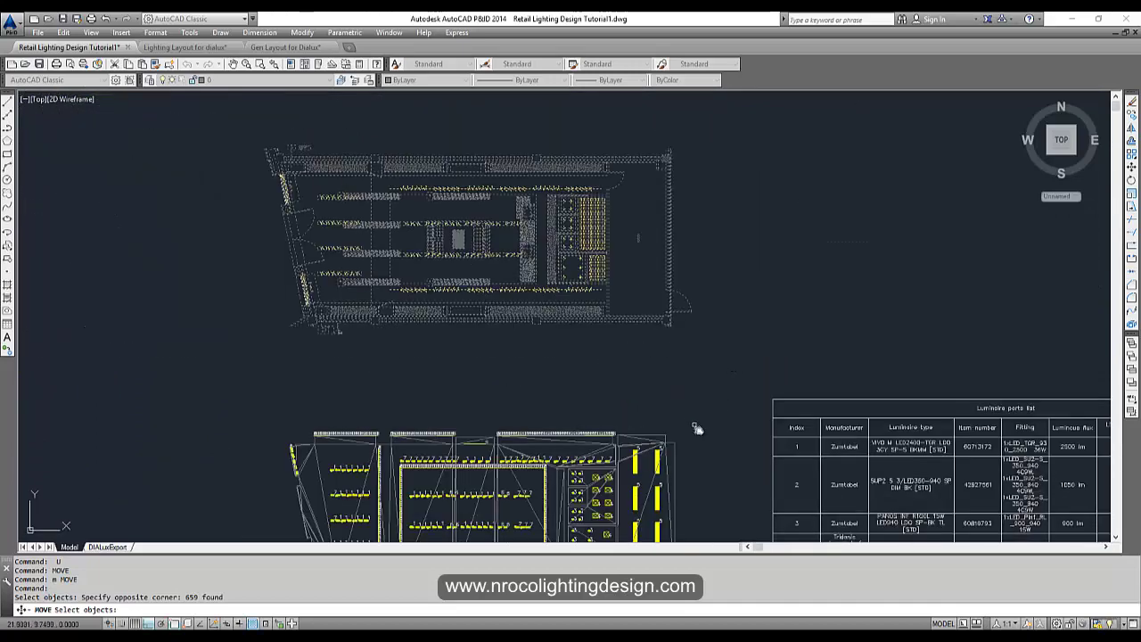
pyautogui.scroll(2, 682, 434)
pyautogui.scroll(3, 640, 469)
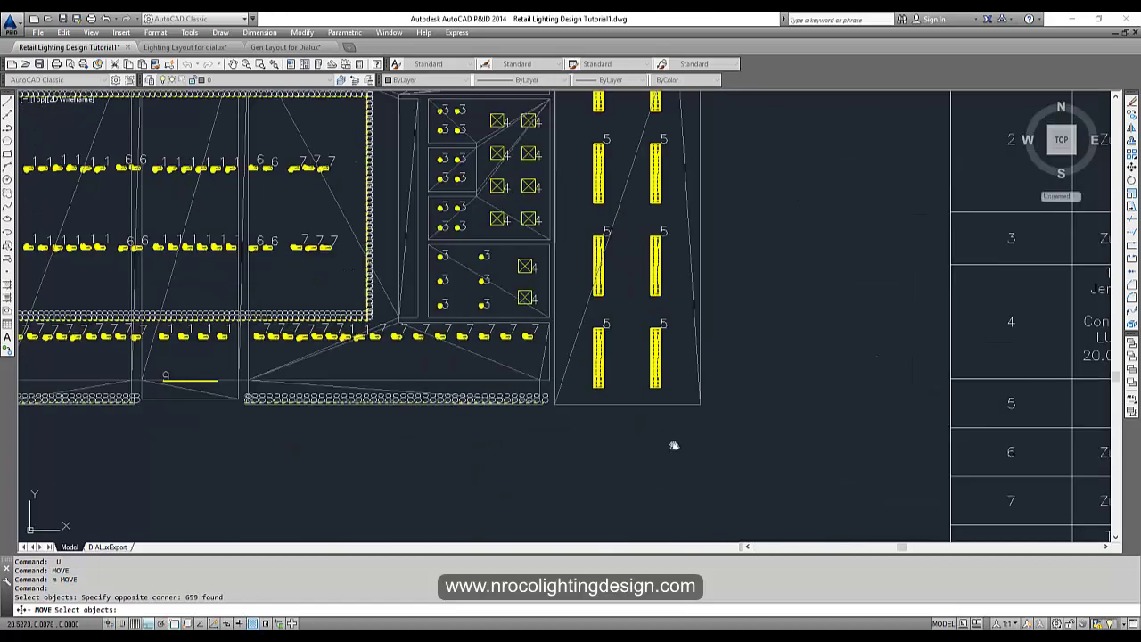
pyautogui.scroll(5, 591, 443)
# Move the base plan from the stock room's lower-left inner corner to the matching corner of the DLX_CALC stock room outline.
pyautogui.press('Return')
pyautogui.scroll(-8, 487, 377)
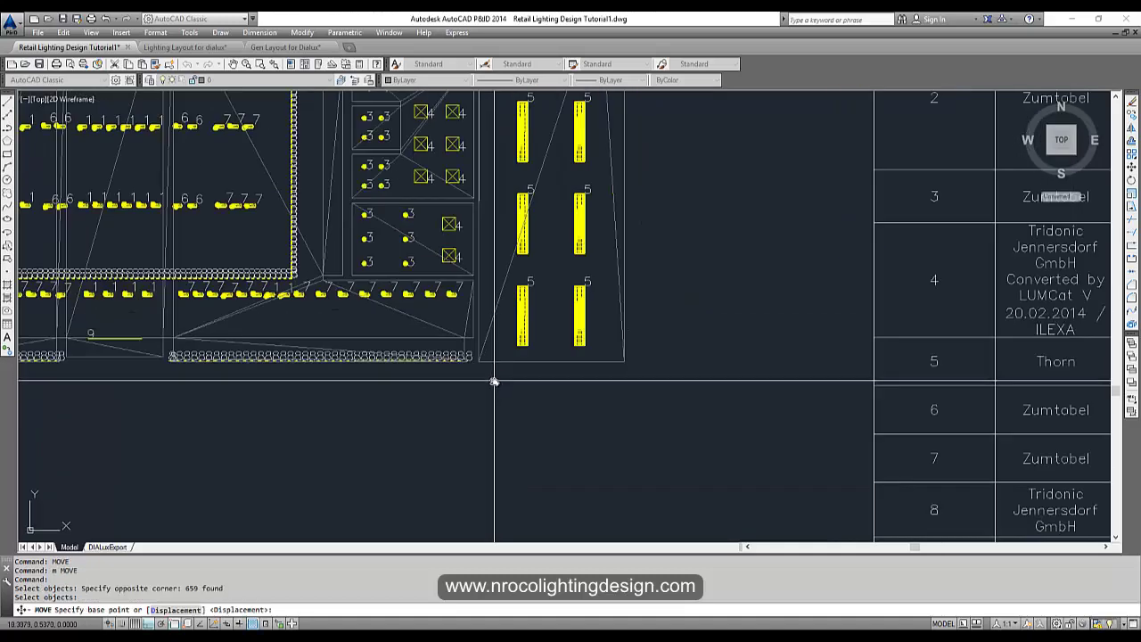
pyautogui.moveTo(523, 261); pyautogui.dragTo(548, 433, button='middle')
pyautogui.scroll(7, 504, 230)
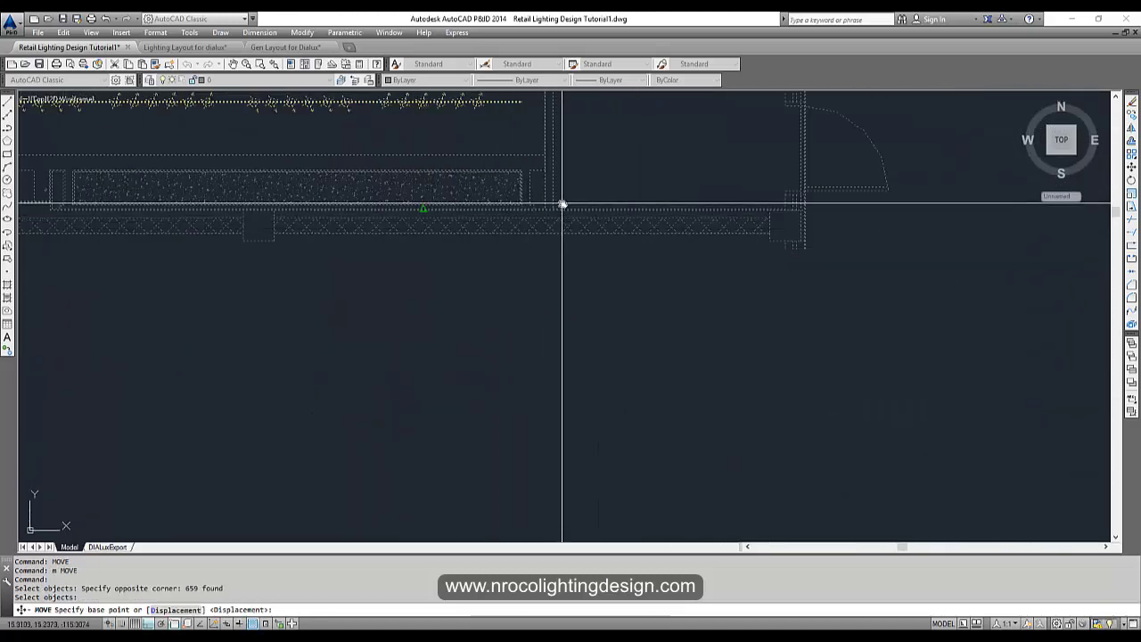
pyautogui.scroll(5, 560, 204)
pyautogui.click(493, 235)
pyautogui.scroll(-7, 507, 362)
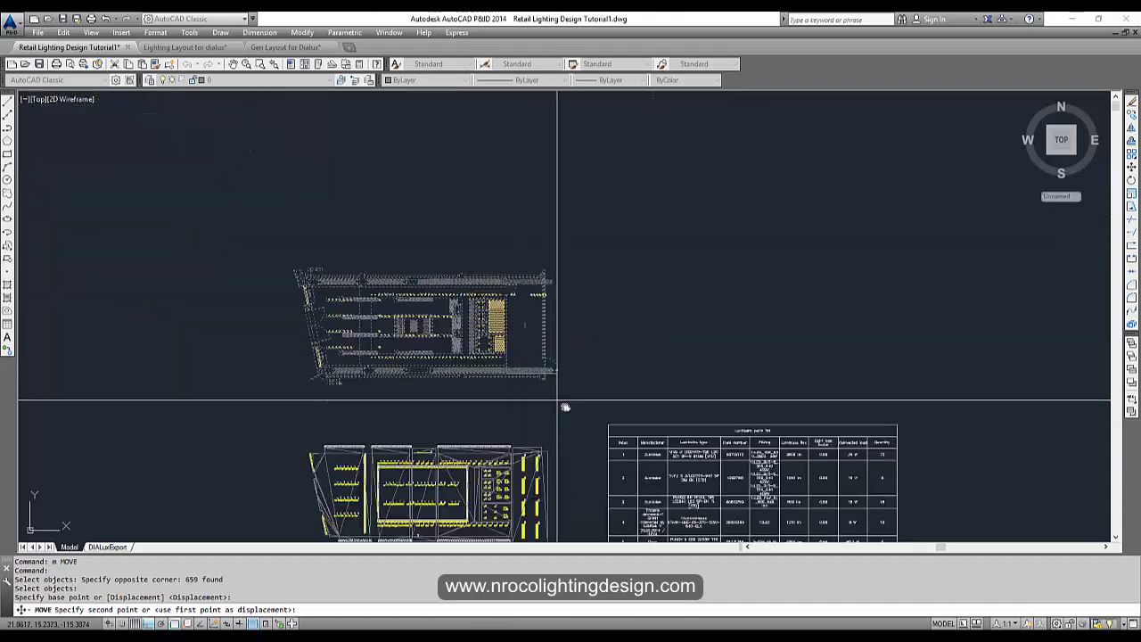
pyautogui.moveTo(551, 431); pyautogui.dragTo(568, 108, button='middle')
pyautogui.scroll(6, 541, 172)
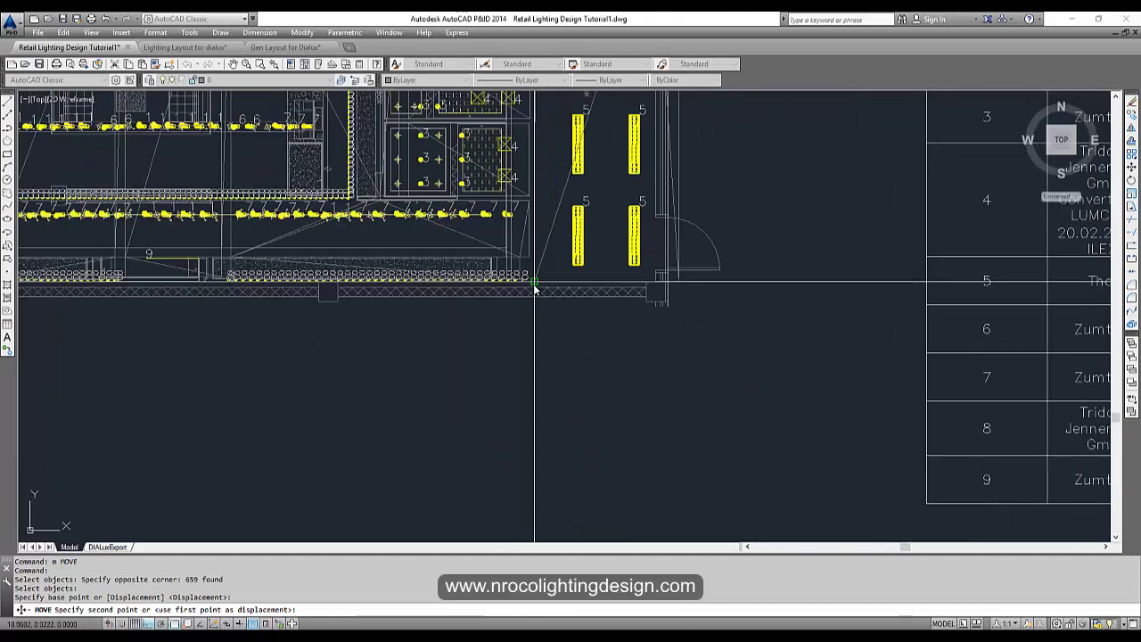
pyautogui.click(535, 287)
# Examine how the luminaires and calculation outlines fit the base plan at the stock room, fitting rooms, shopfront and side walls.
pyautogui.moveTo(438, 329); pyautogui.dragTo(441, 520, button='middle')
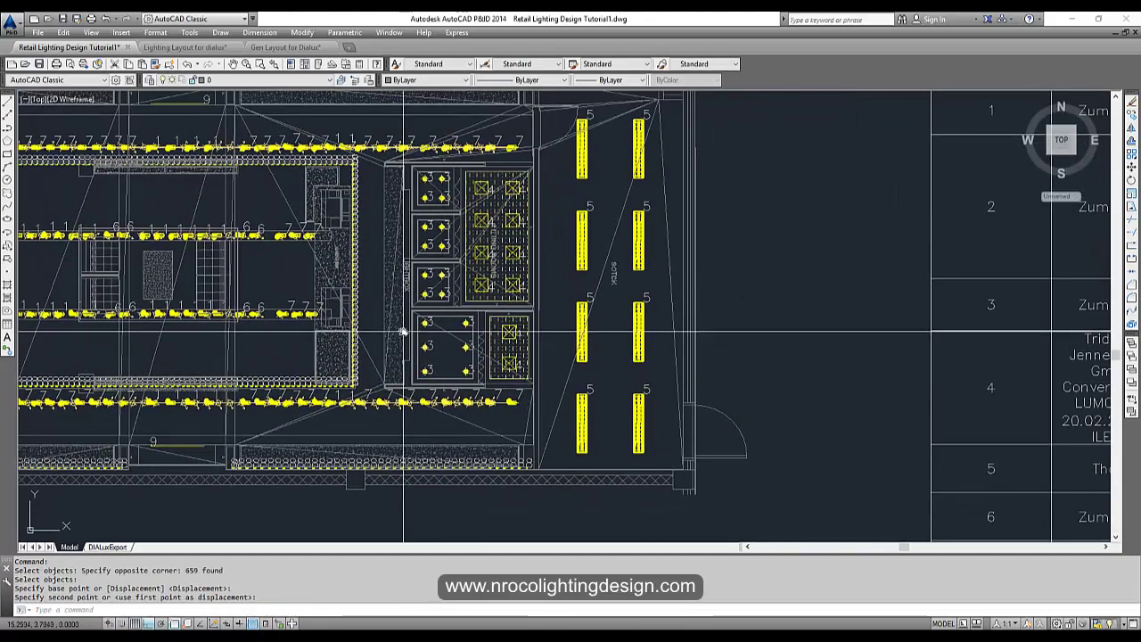
pyautogui.moveTo(403, 331); pyautogui.dragTo(458, 408, button='middle')
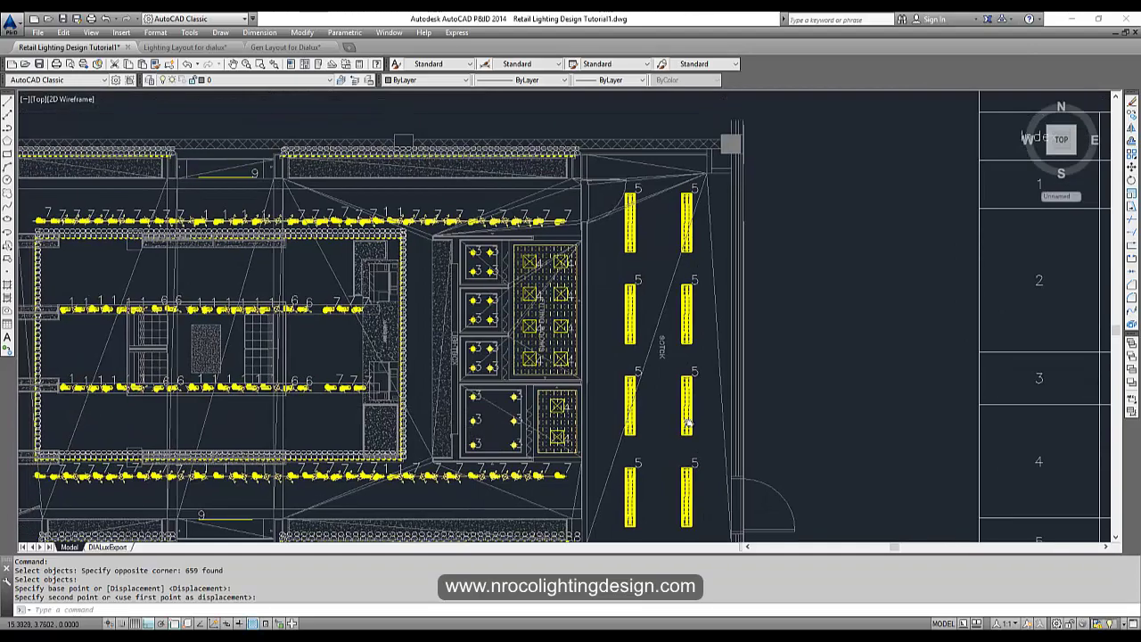
pyautogui.moveTo(686, 423); pyautogui.dragTo(1077, 446, button='middle')
pyautogui.scroll(-1, 222, 178)
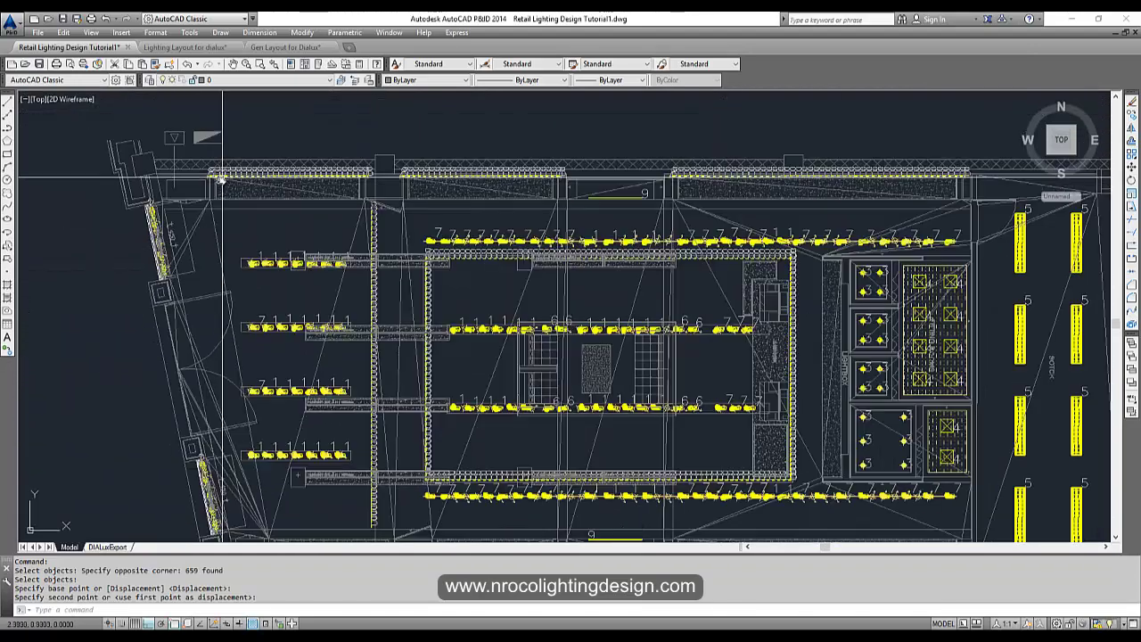
pyautogui.scroll(4, 250, 223)
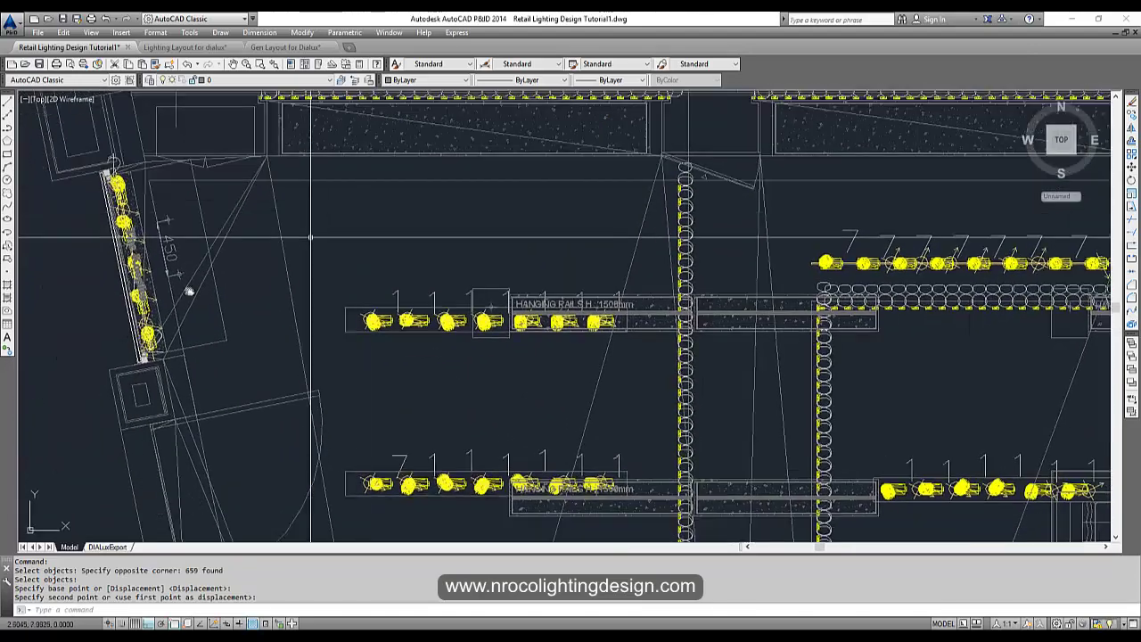
pyautogui.scroll(-4, 204, 186)
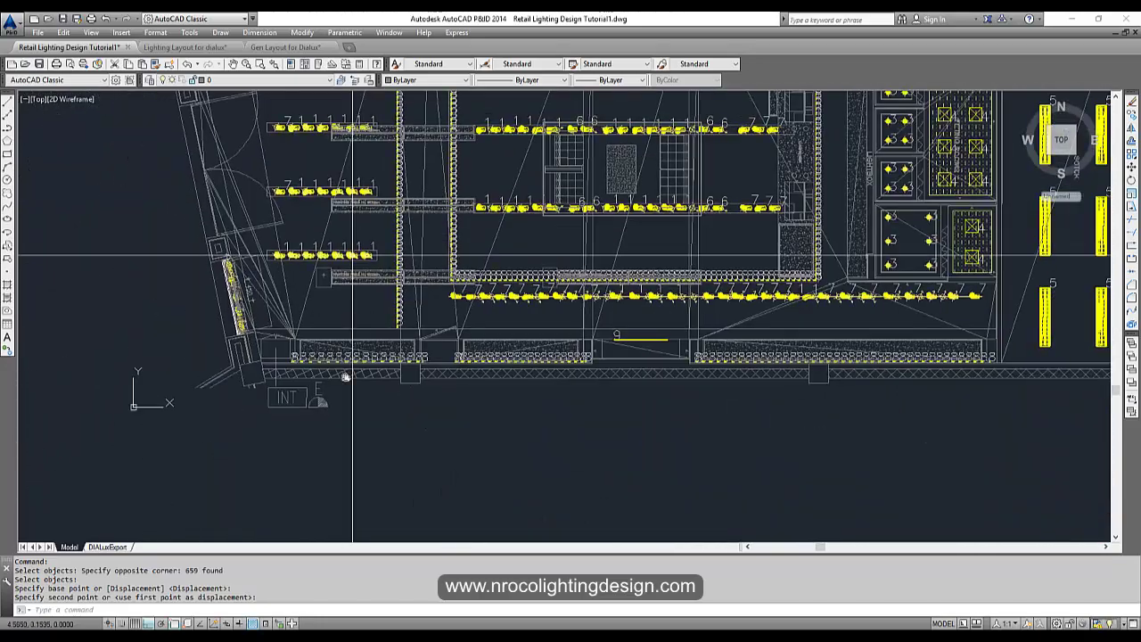
pyautogui.scroll(1, 337, 377)
pyautogui.moveTo(338, 405); pyautogui.dragTo(135, 497, button='middle')
pyautogui.scroll(-1, 354, 419)
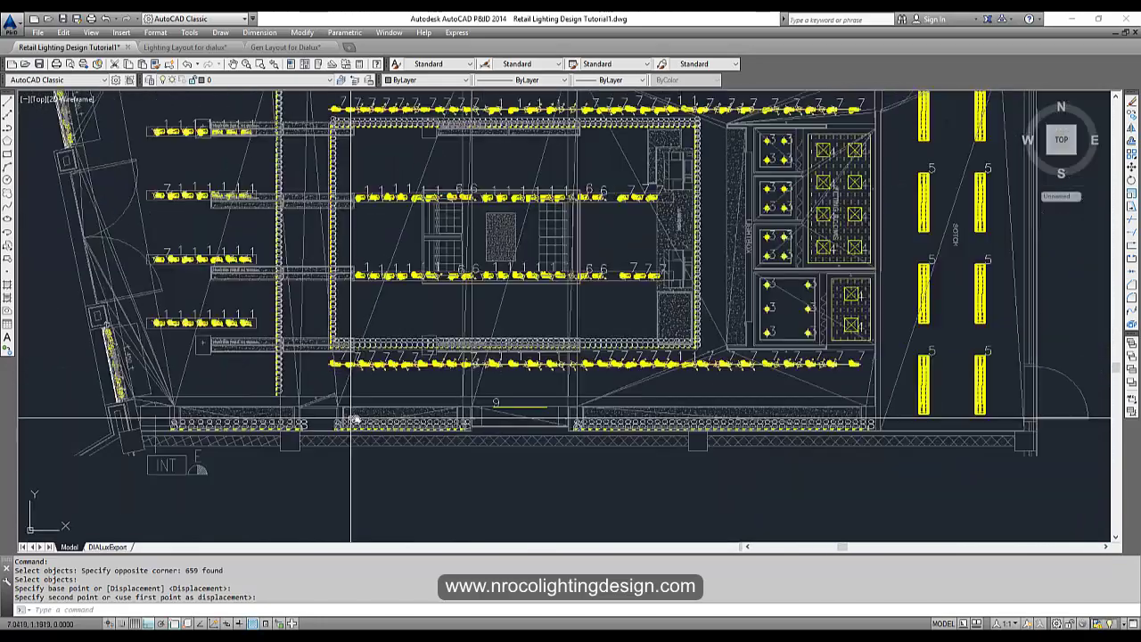
pyautogui.scroll(-2, 352, 418)
pyautogui.scroll(-2, 678, 367)
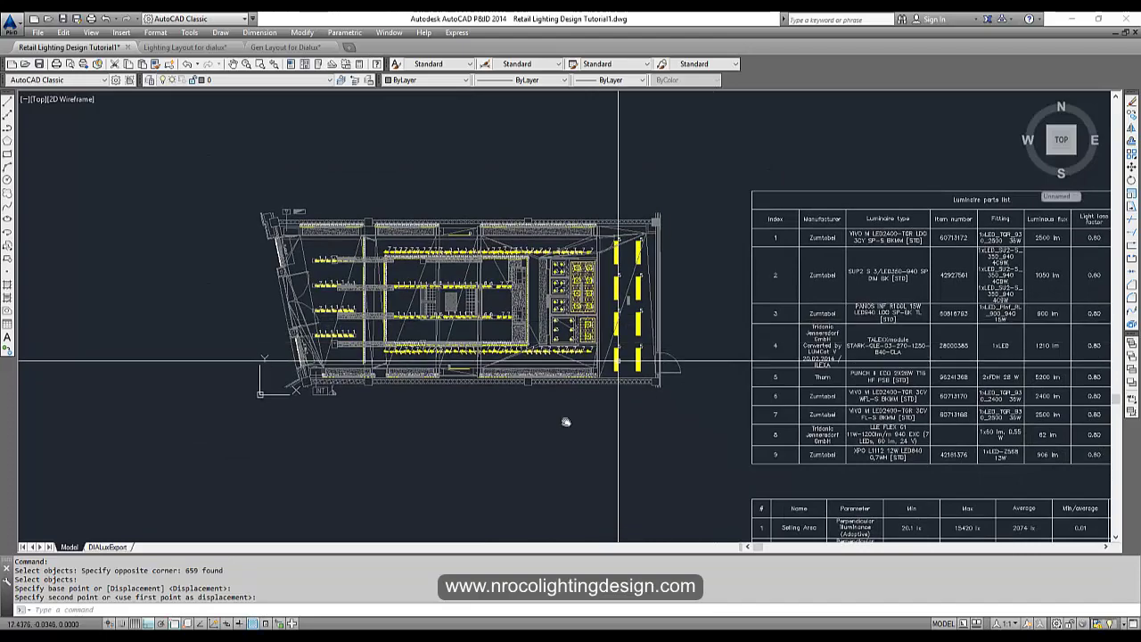
pyautogui.scroll(6, 585, 362)
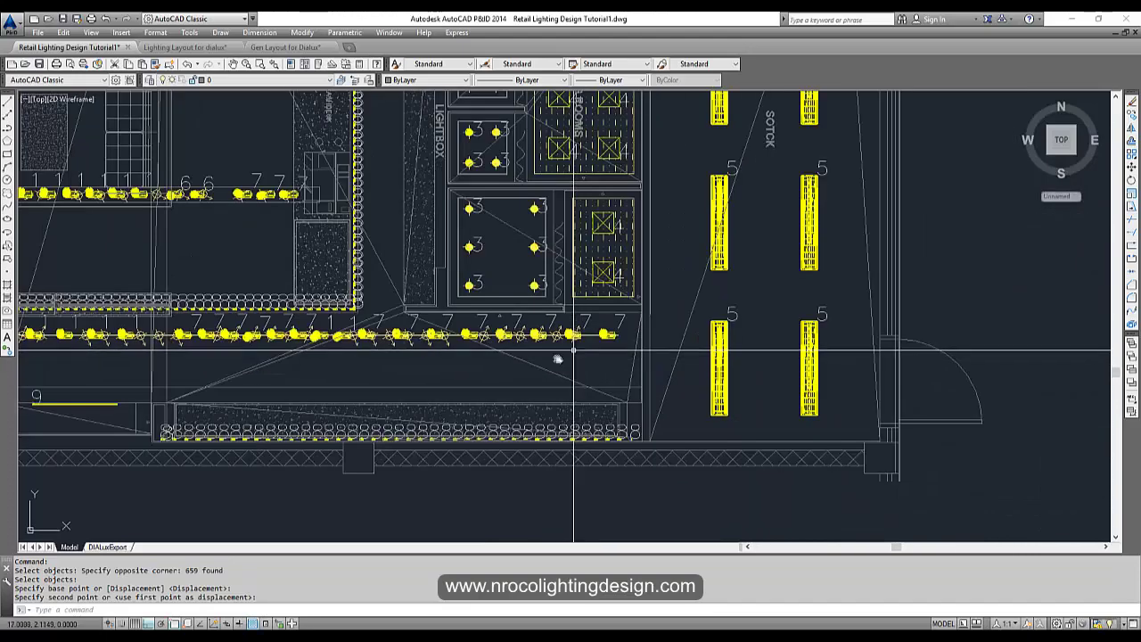
pyautogui.scroll(-2, 400, 328)
pyautogui.moveTo(401, 329)
pyautogui.mouseDown(button='middle')
pyautogui.moveTo(534, 354)
pyautogui.moveTo(546, 386)
pyautogui.moveTo(635, 432)
pyautogui.mouseUp(button='middle')
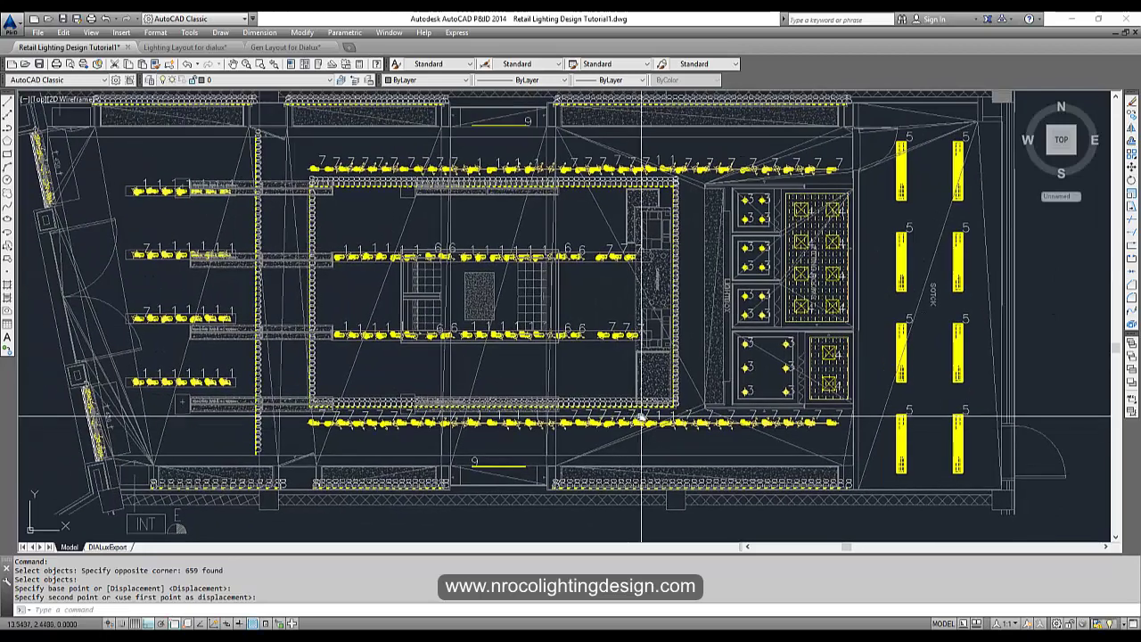
# Freeze the DLX_CALC layer to hide the calculation outlines over the base plan.
pyautogui.click(600, 224)
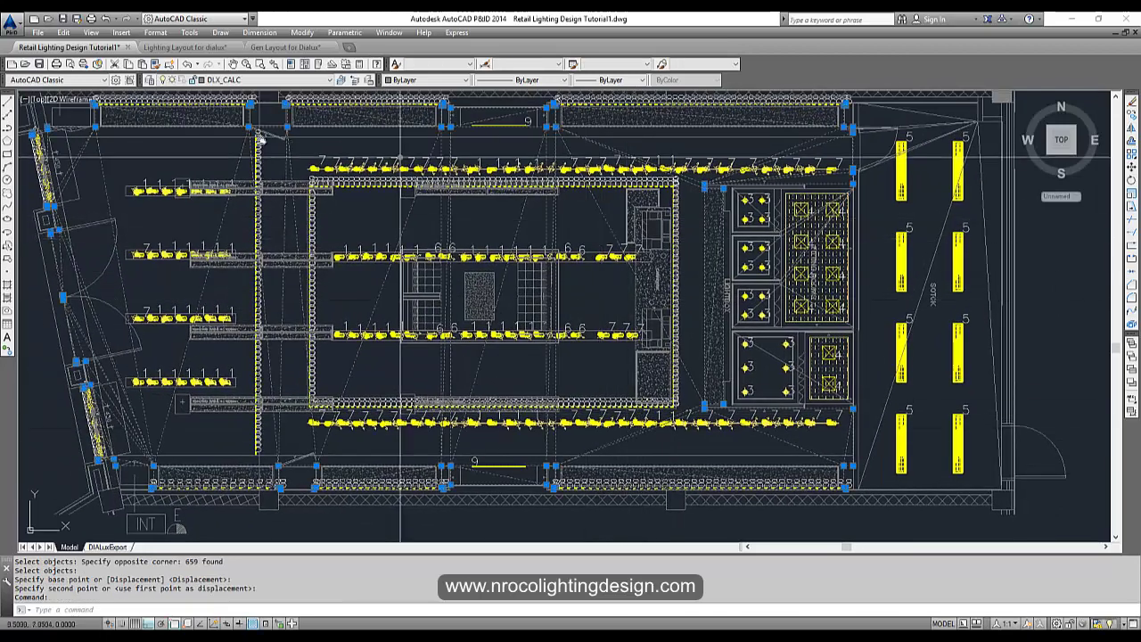
pyautogui.click(208, 82)
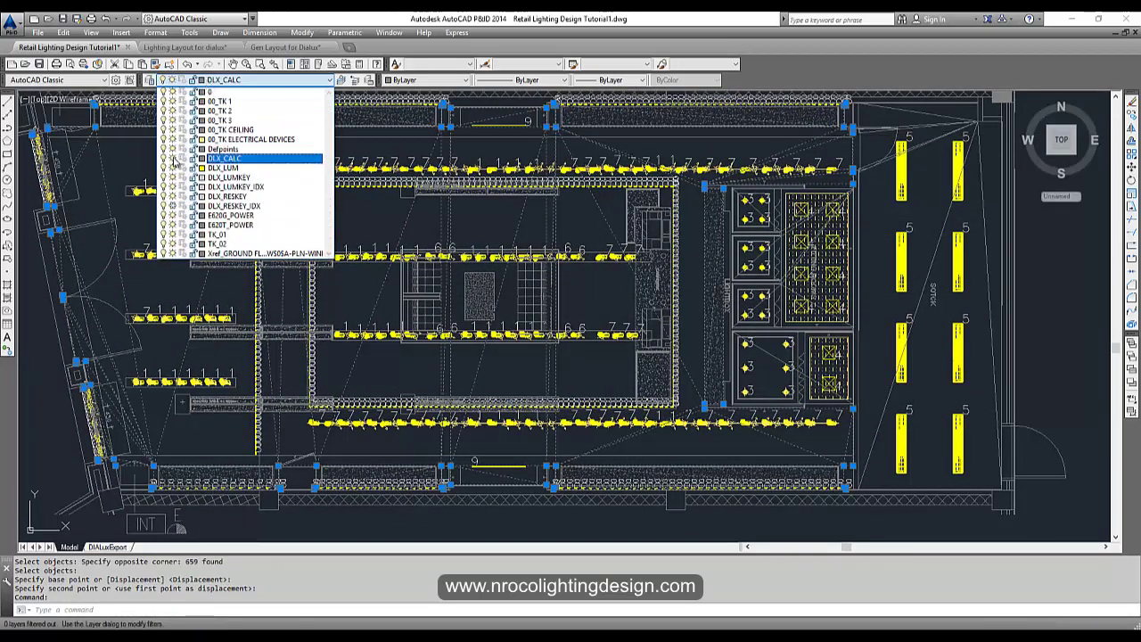
pyautogui.press('Escape')
# Look over the stock room, fitting rooms and luminaire table, and draw a narrow rectangle beside the upper-left stock room luminaire.
pyautogui.scroll(-2, 558, 218)
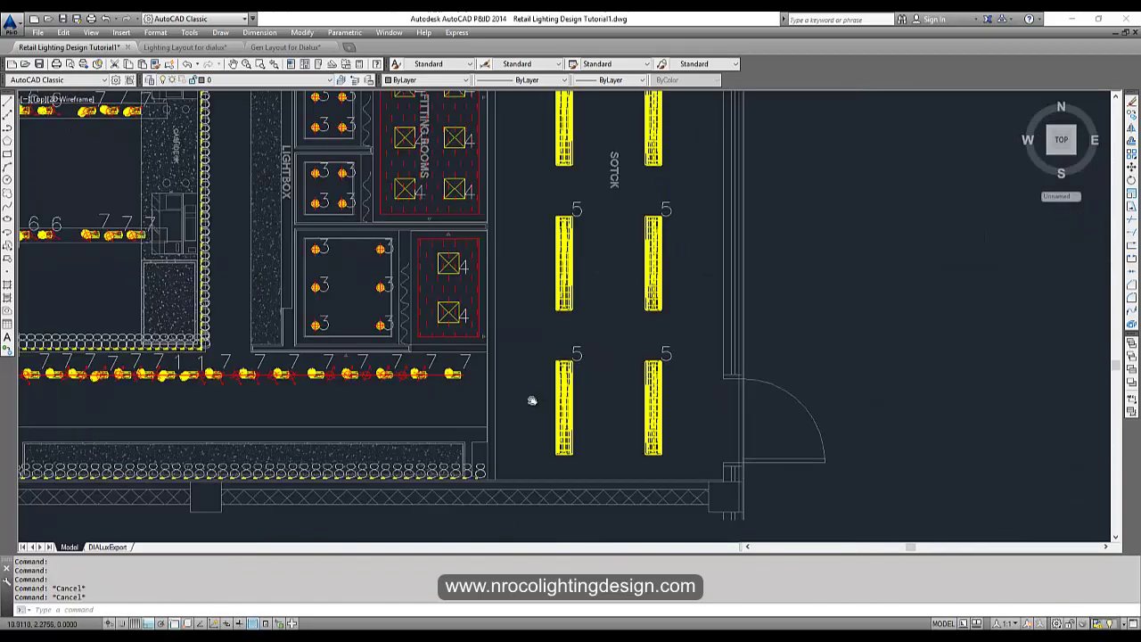
pyautogui.scroll(-4, 531, 400)
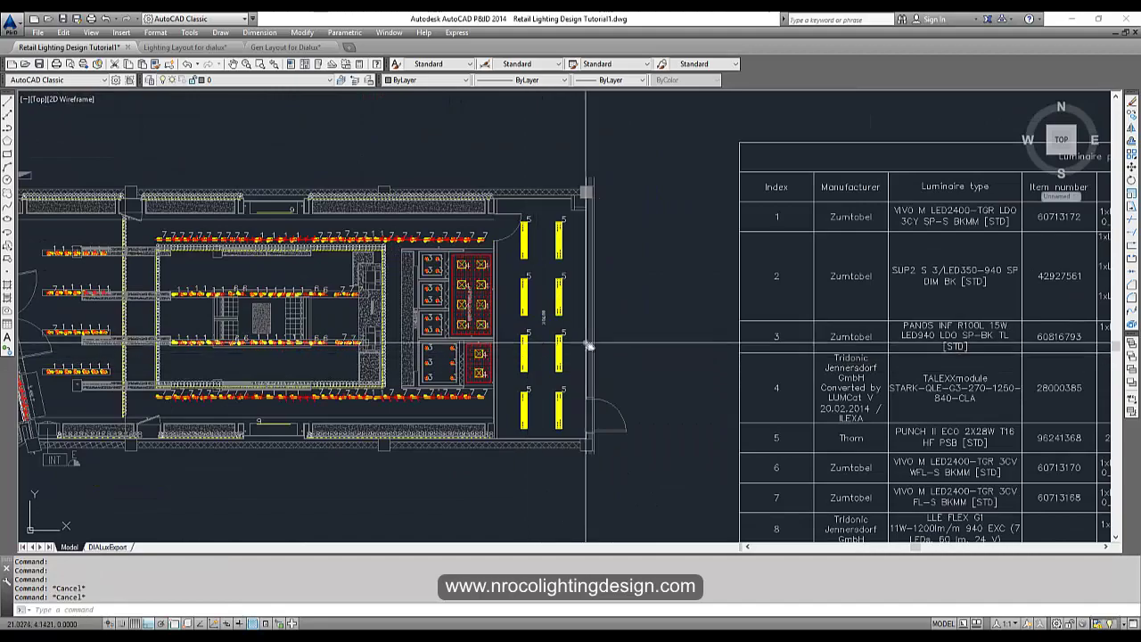
pyautogui.moveTo(611, 414)
pyautogui.mouseDown(button='middle')
pyautogui.moveTo(581, 351)
pyautogui.moveTo(737, 362)
pyautogui.mouseUp(button='middle')
pyautogui.scroll(2, 423, 386)
pyautogui.moveTo(827, 379); pyautogui.dragTo(529, 420, button='middle')
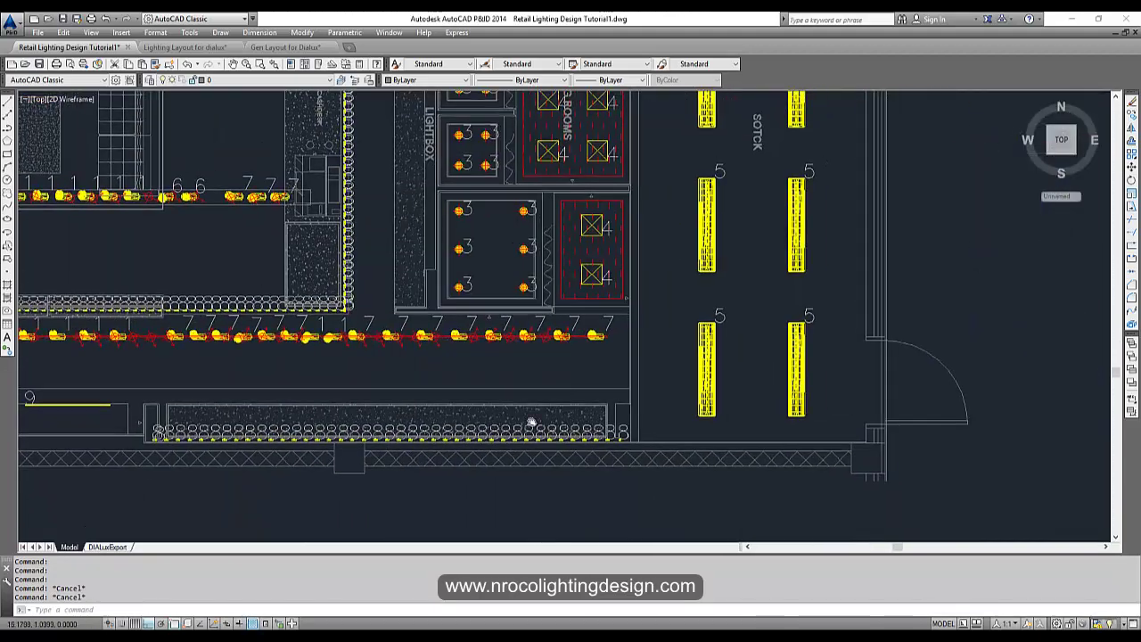
pyautogui.moveTo(739, 356)
pyautogui.mouseDown(button='middle')
pyautogui.moveTo(659, 384)
pyautogui.moveTo(629, 326)
pyautogui.moveTo(624, 234)
pyautogui.mouseUp(button='middle')
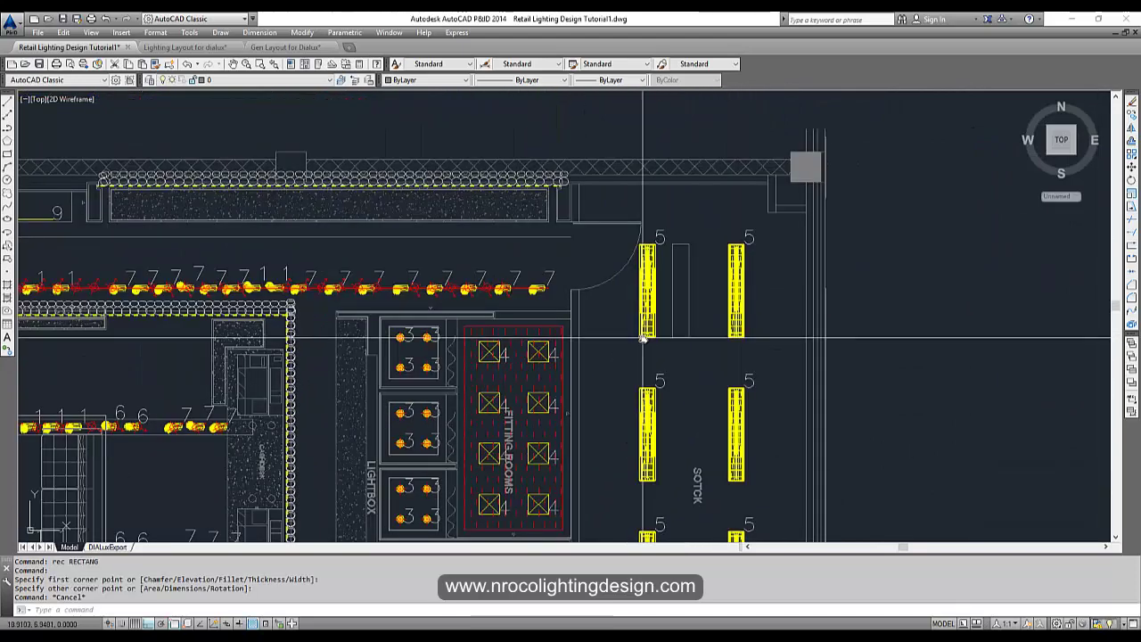
pyautogui.scroll(-3, 643, 339)
pyautogui.scroll(-3, 709, 356)
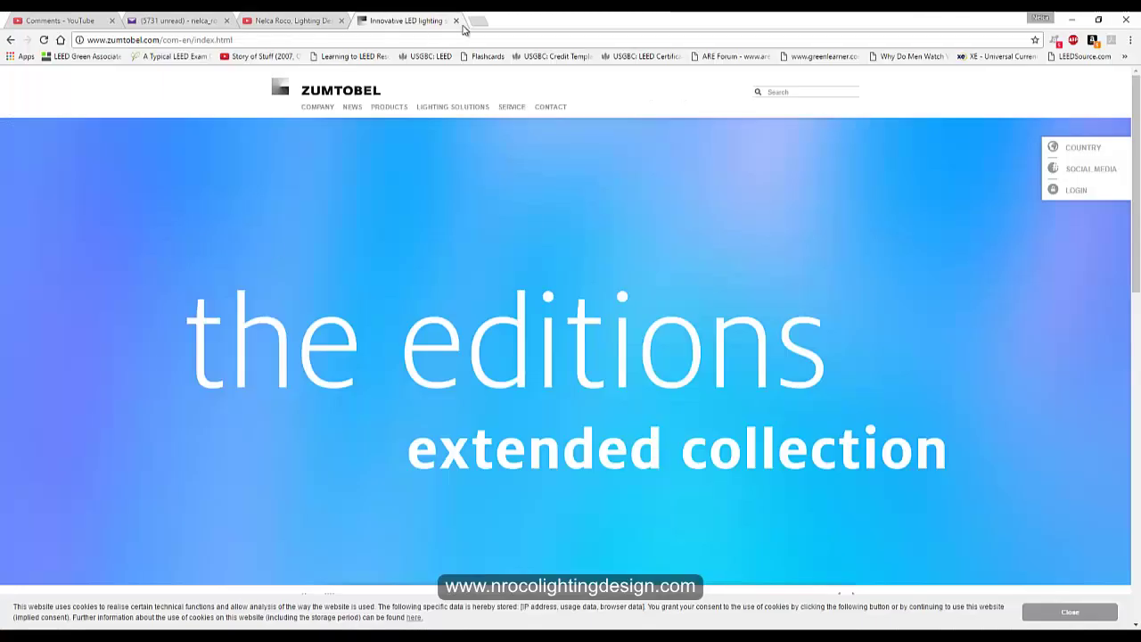
# Switch to the web browser and open thornlighting.com in a new tab.
pyautogui.click(475, 22)
pyautogui.write('tho')
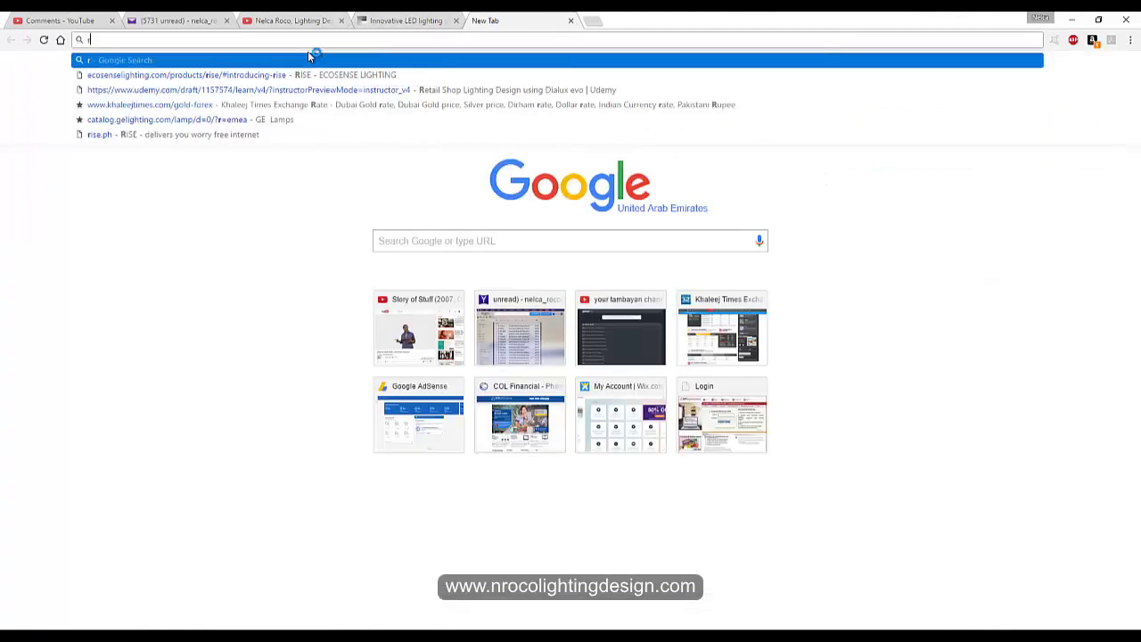
pyautogui.press('Delete')
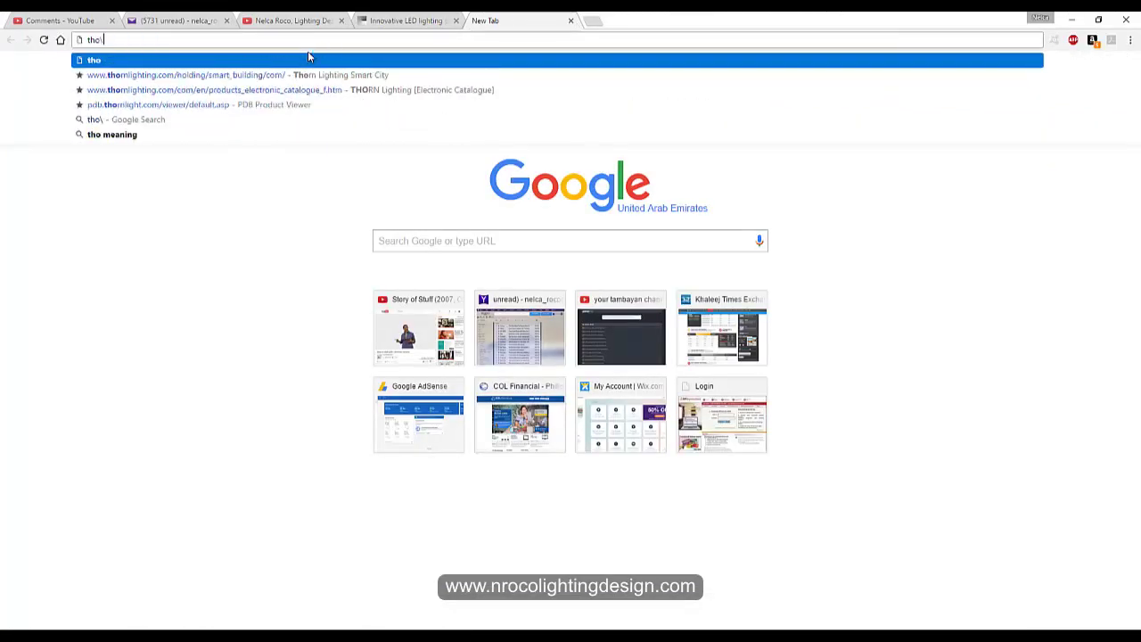
pyautogui.write('rnlighting.com')
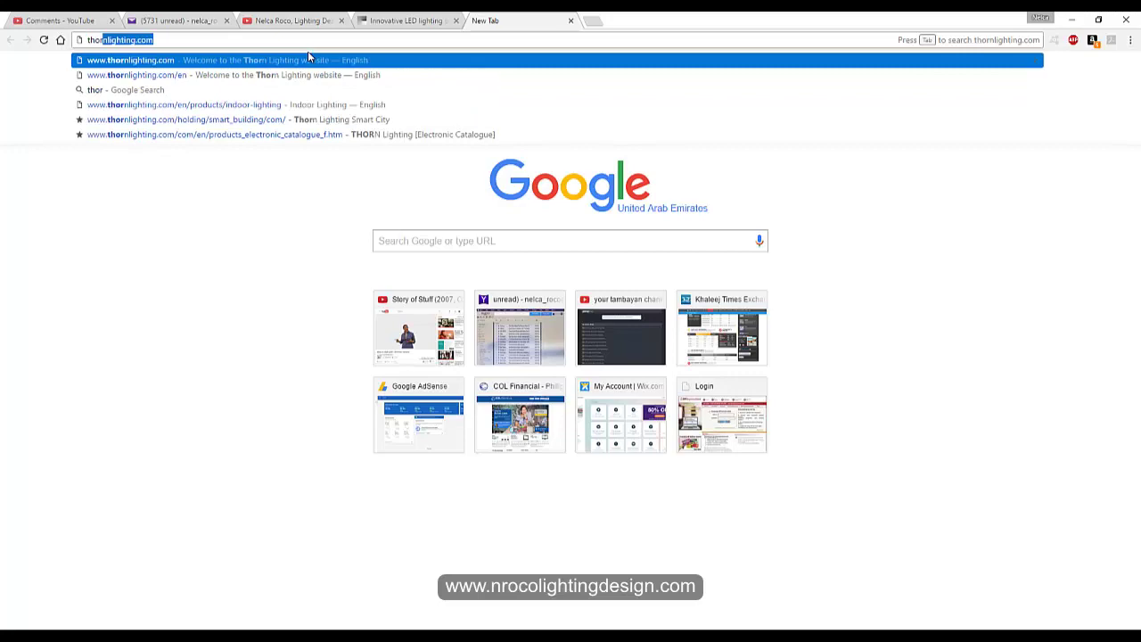
pyautogui.press('Return')
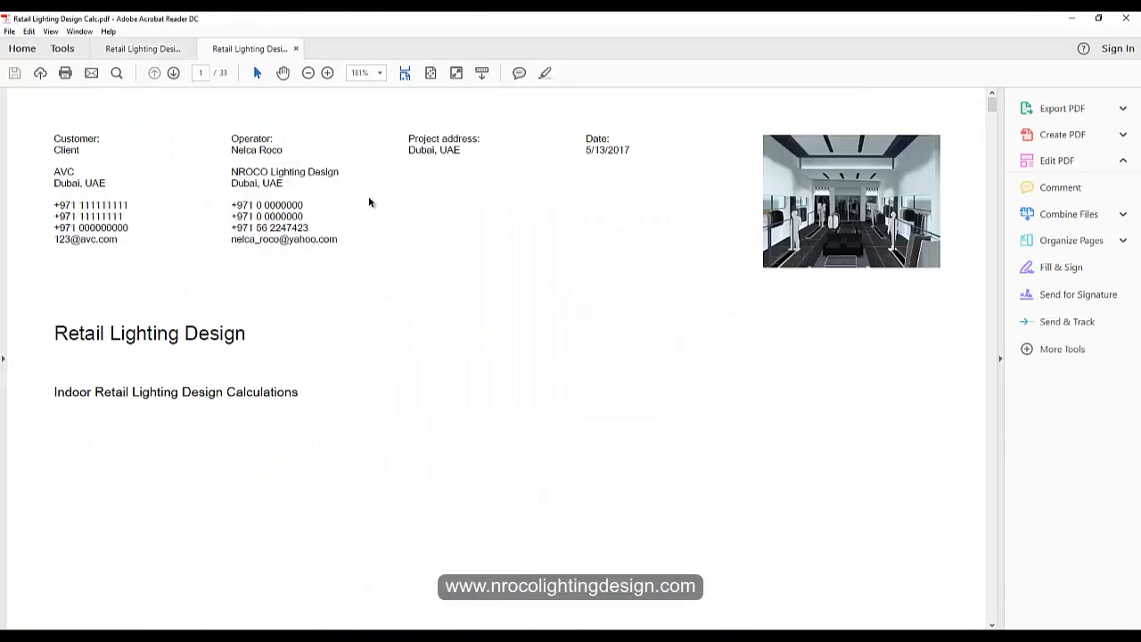
# Switch to Retail Lighting Design Calc.pdf, show it in two-page view, and copy article number 96241368 of the Thorn PUNCH II ECO from the luminaire parts list.
pyautogui.click(51, 31)
pyautogui.moveTo(107, 89)
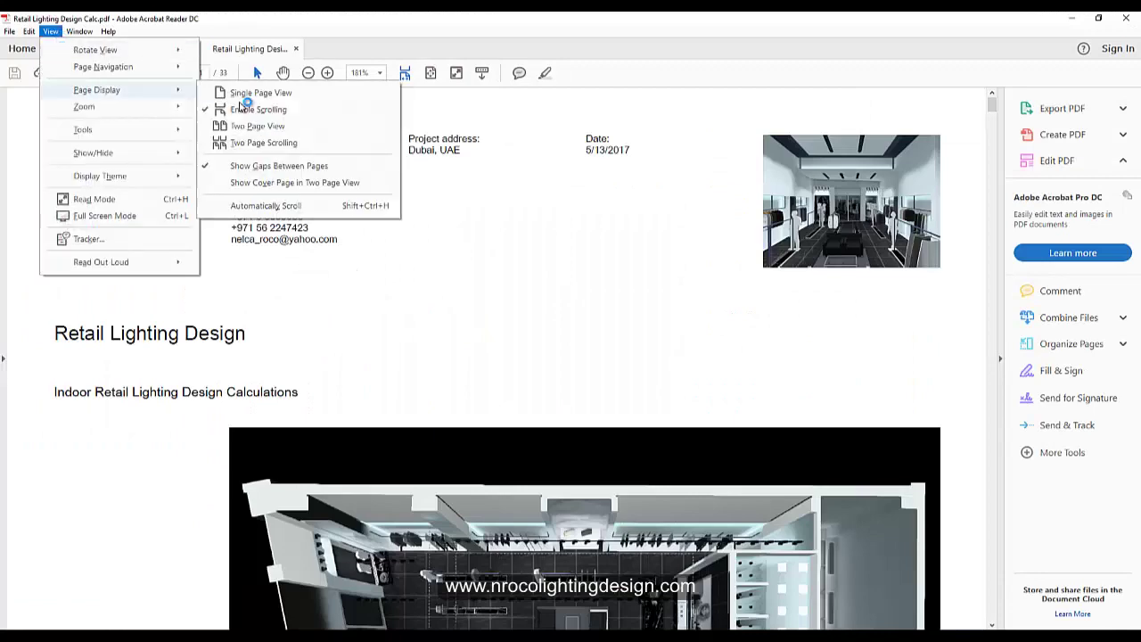
pyautogui.click(268, 127)
pyautogui.scroll(-2, 304, 177)
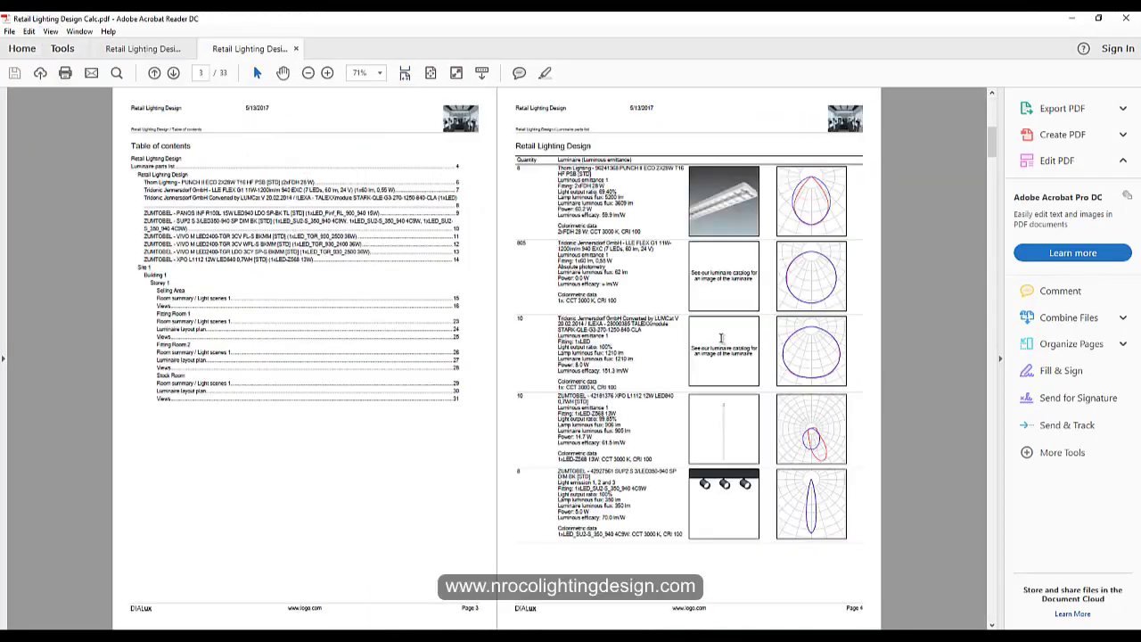
pyautogui.moveTo(595, 167); pyautogui.dragTo(624, 175)
pyautogui.rightClick(622, 175)
pyautogui.click(644, 186)
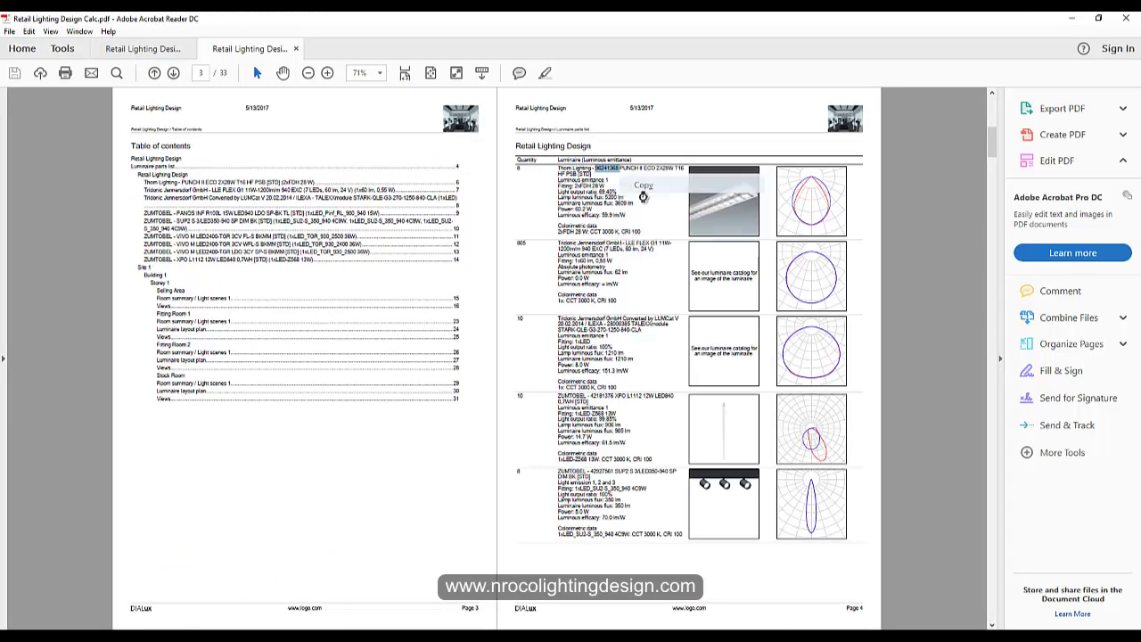
# Search the Thorn website for 96241368 and download the dimensional sketch from the PUNCH II ECO 2X28W product page.
pyautogui.hotkey('alt', 'Tab')
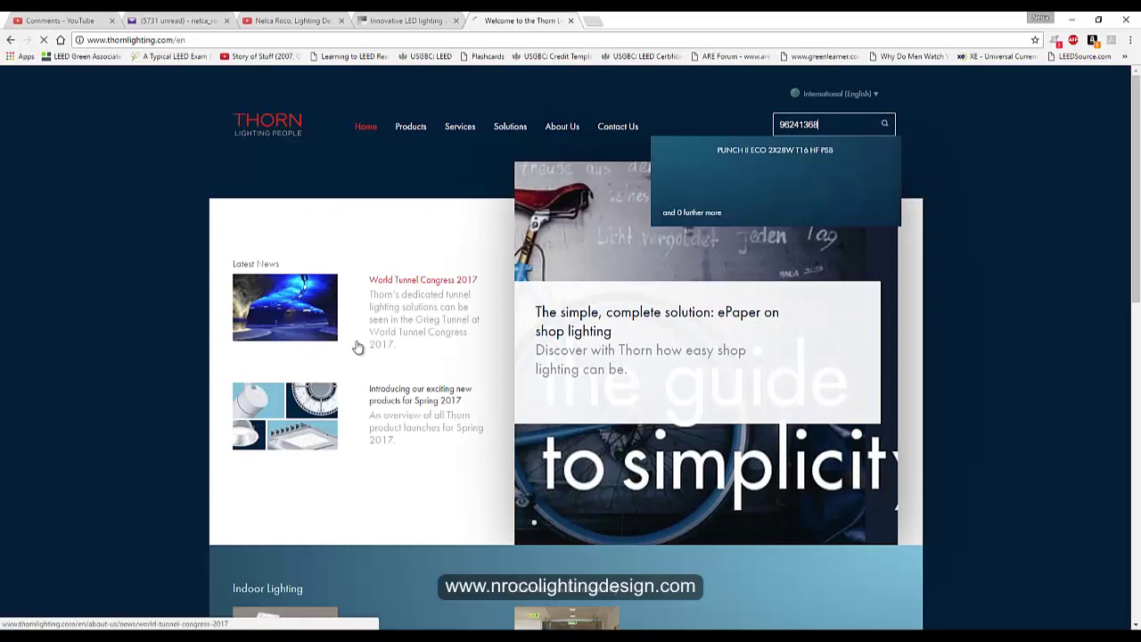
pyautogui.press('Return')
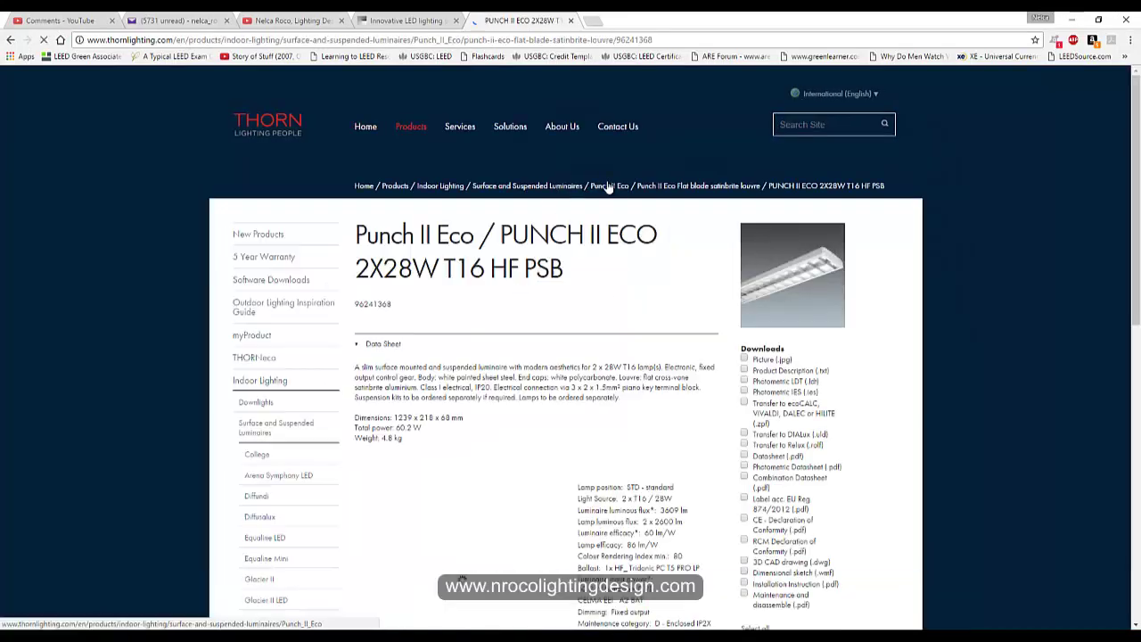
pyautogui.scroll(-2, 628, 276)
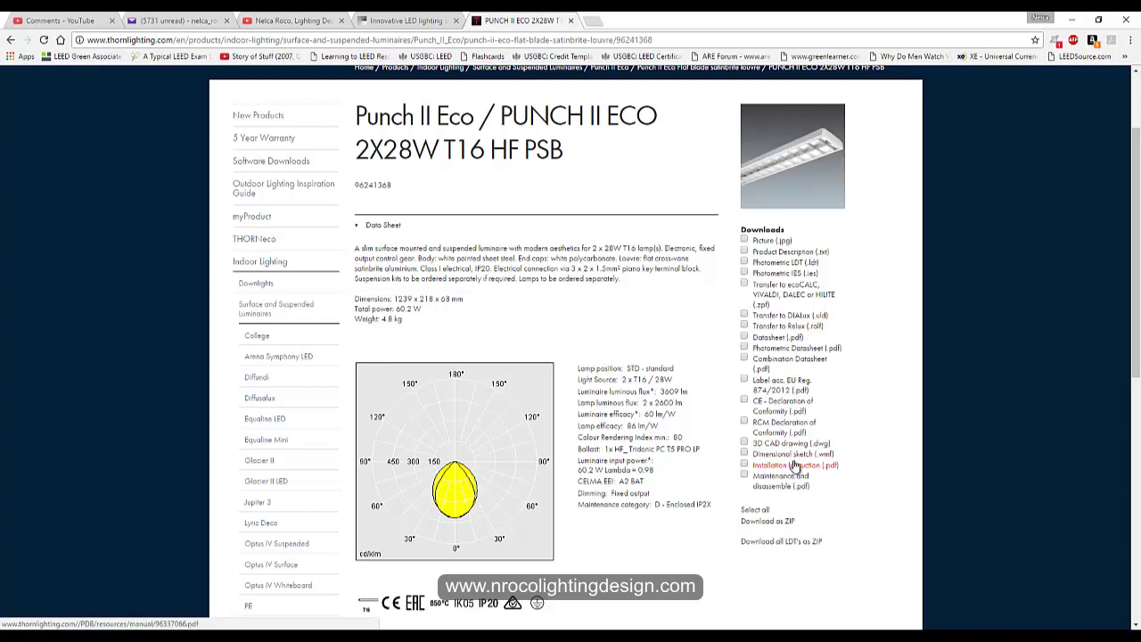
# Copy article number 42181376 from the PDF parts list, search the Zumtobel website for it, and open the XPO L1112 12W LED840 product page.
pyautogui.hotkey('alt', 'Tab')
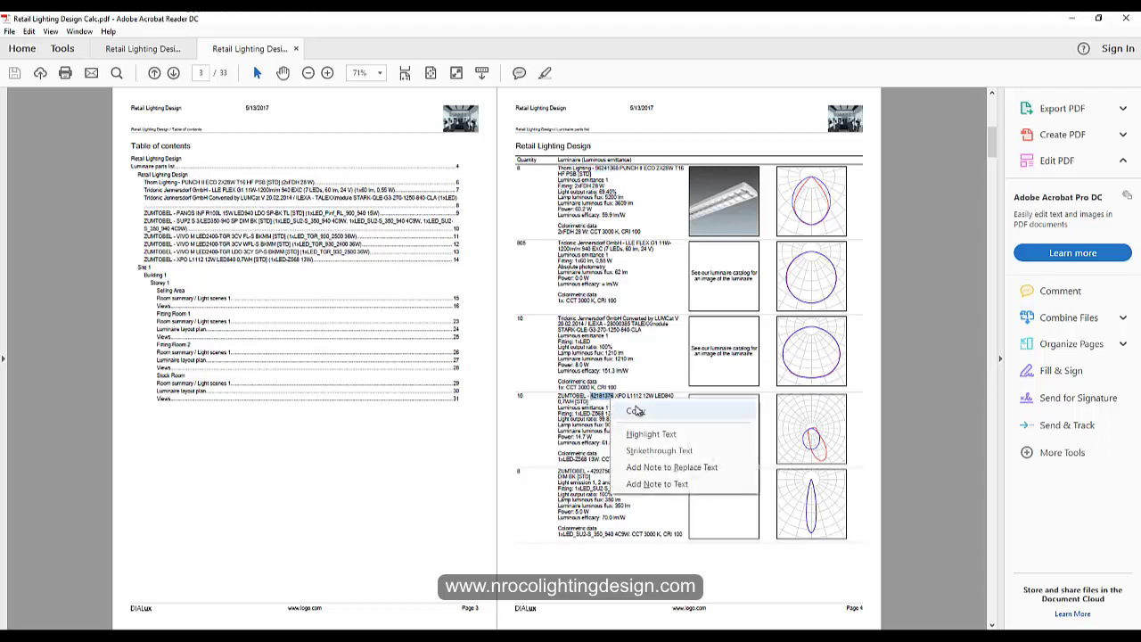
pyautogui.click(635, 411)
pyautogui.hotkey('alt', 'Tab')
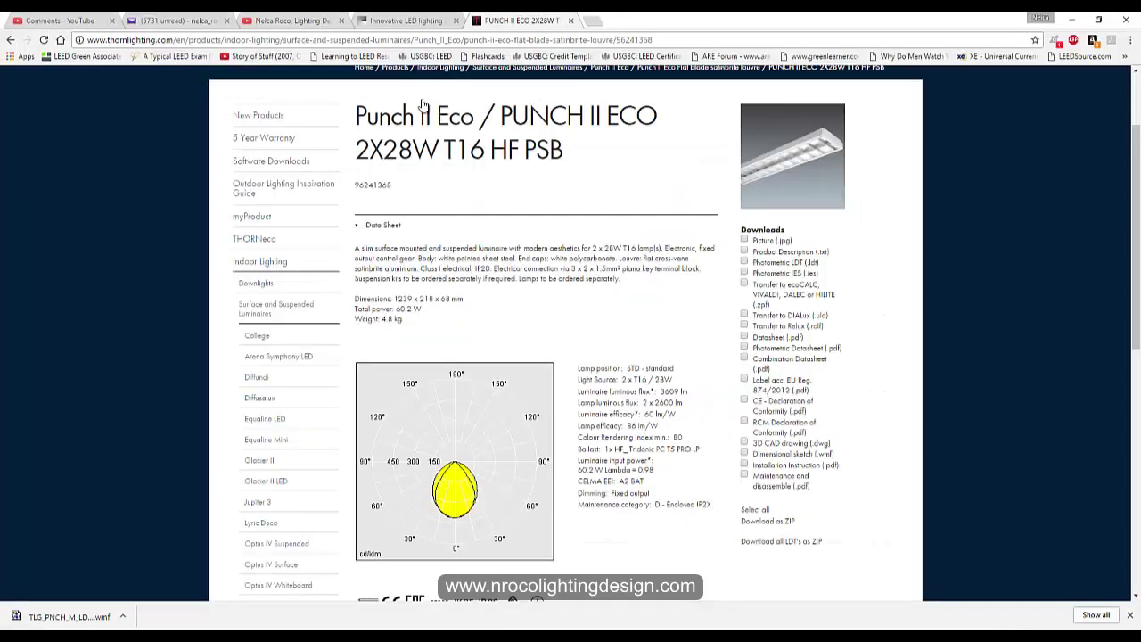
pyautogui.click(410, 20)
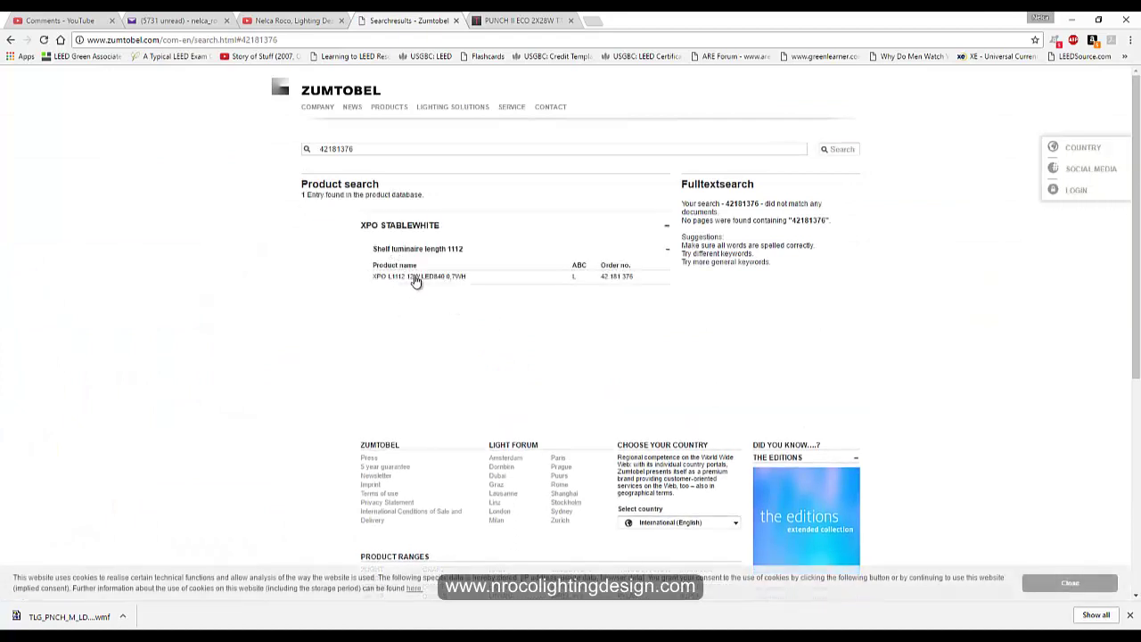
pyautogui.click(410, 276)
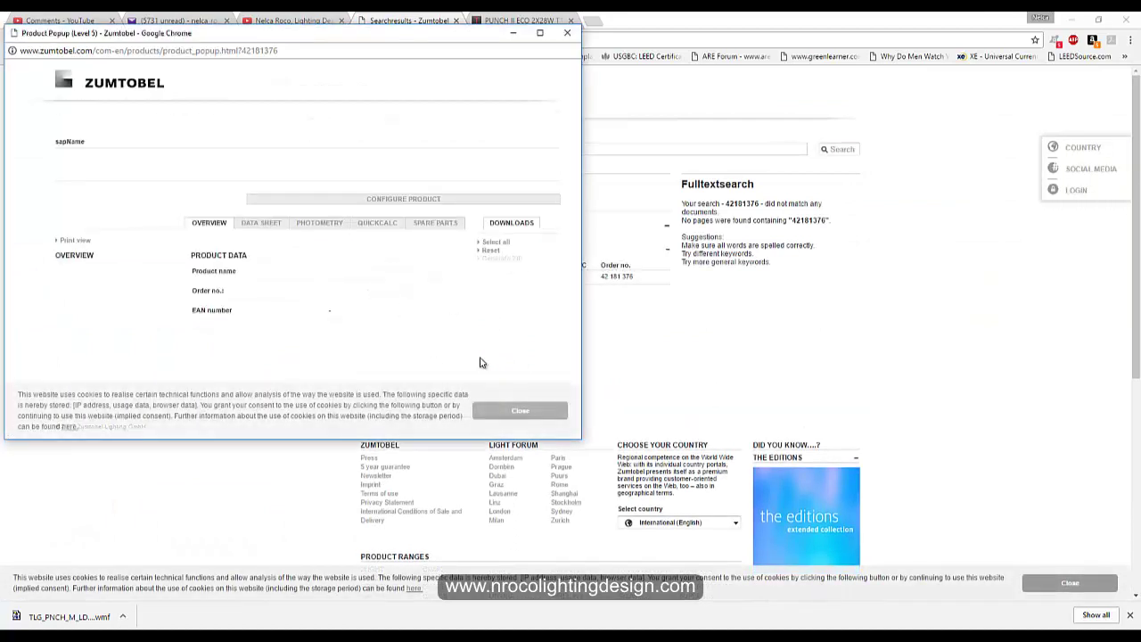
# Download the XPO luminaire's 2D CAD drawing to Documents as XPO_LED and open it in AutoCAD without the Block Editor.
pyautogui.scroll(-3, 541, 346)
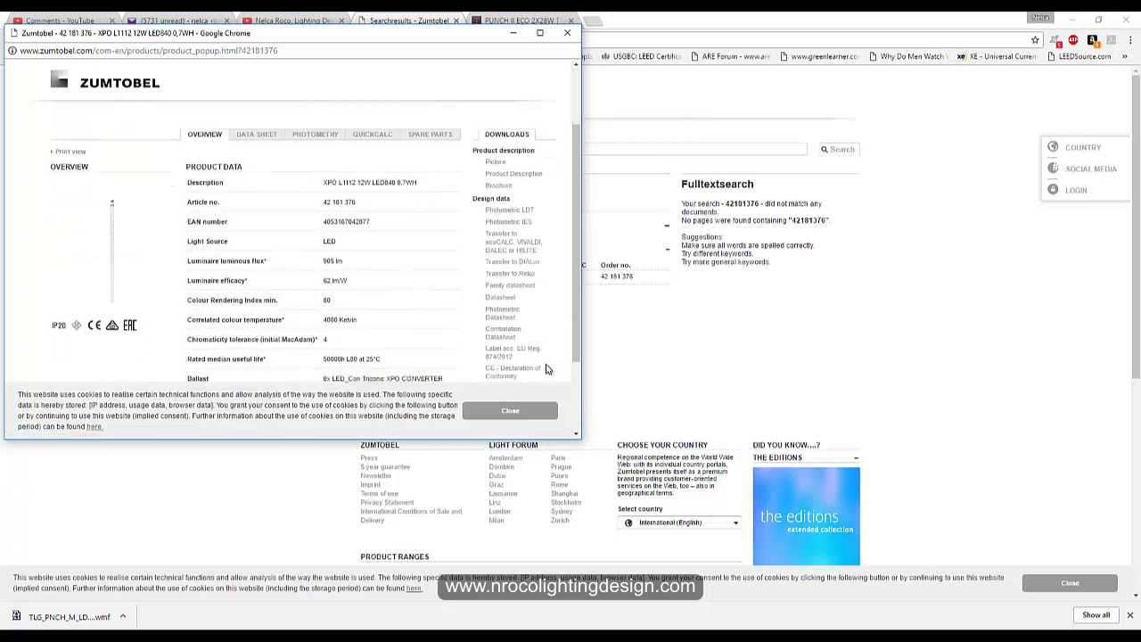
pyautogui.scroll(-2, 538, 319)
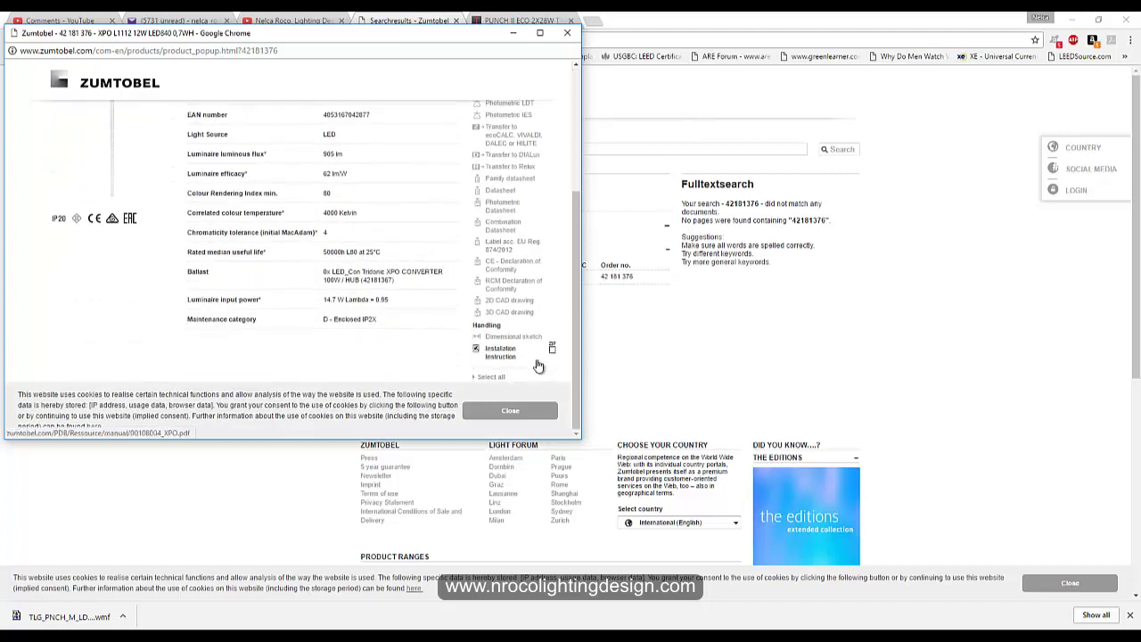
pyautogui.click(506, 301)
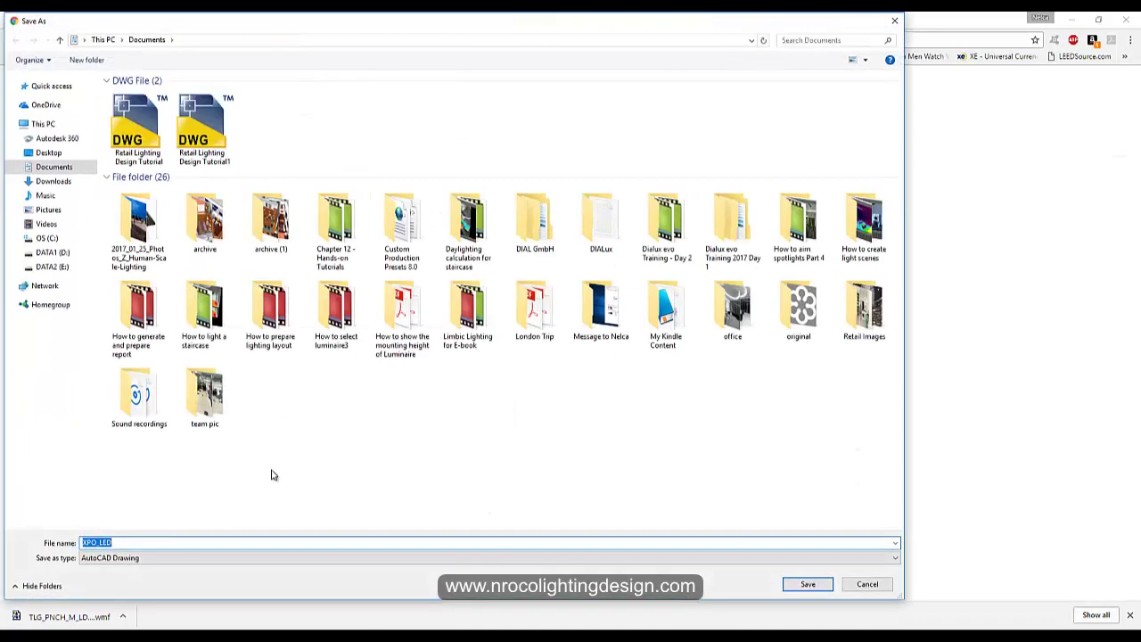
pyautogui.click(802, 584)
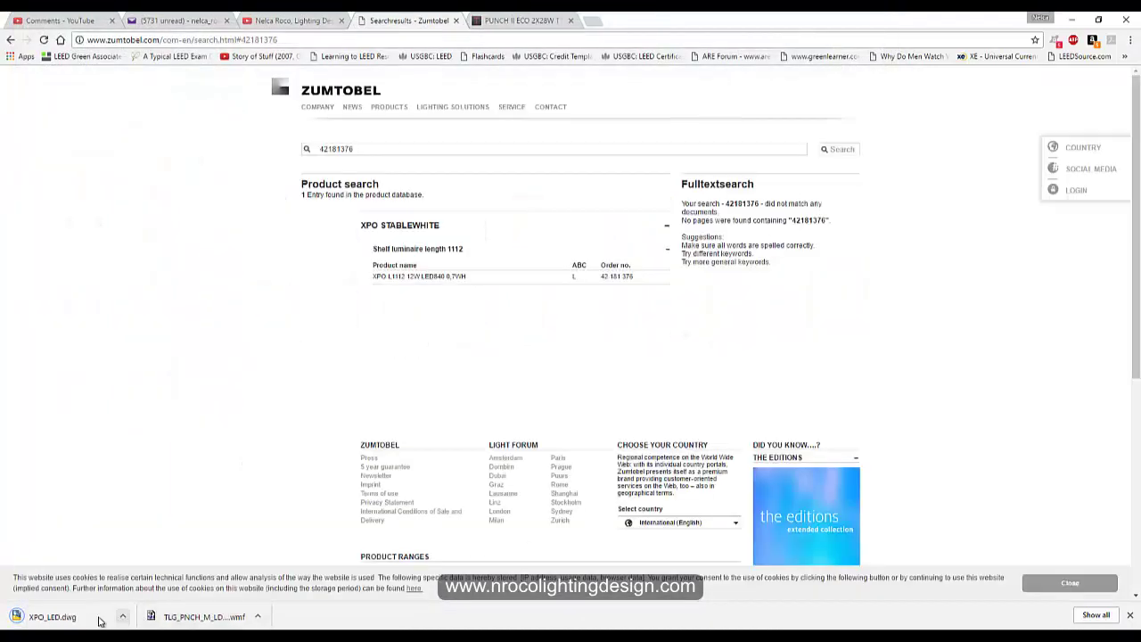
pyautogui.click(87, 621)
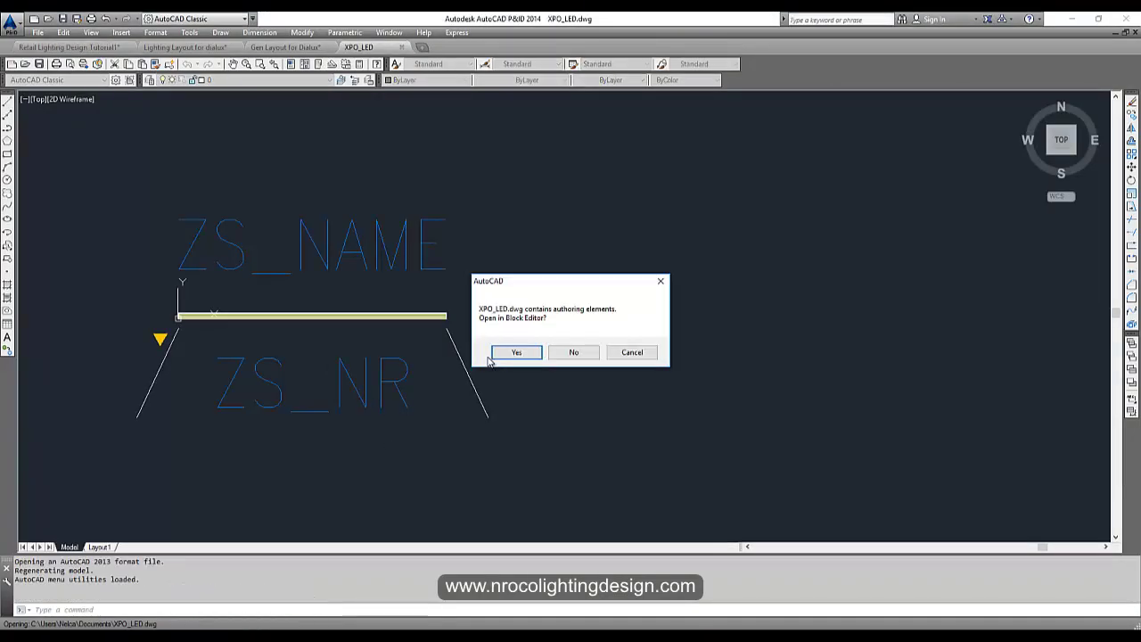
pyautogui.click(568, 357)
# Examine the XPO luminaire symbol and its ZS_NAME and ZS_NR attribute texts in the downloaded drawing.
pyautogui.scroll(4, 318, 324)
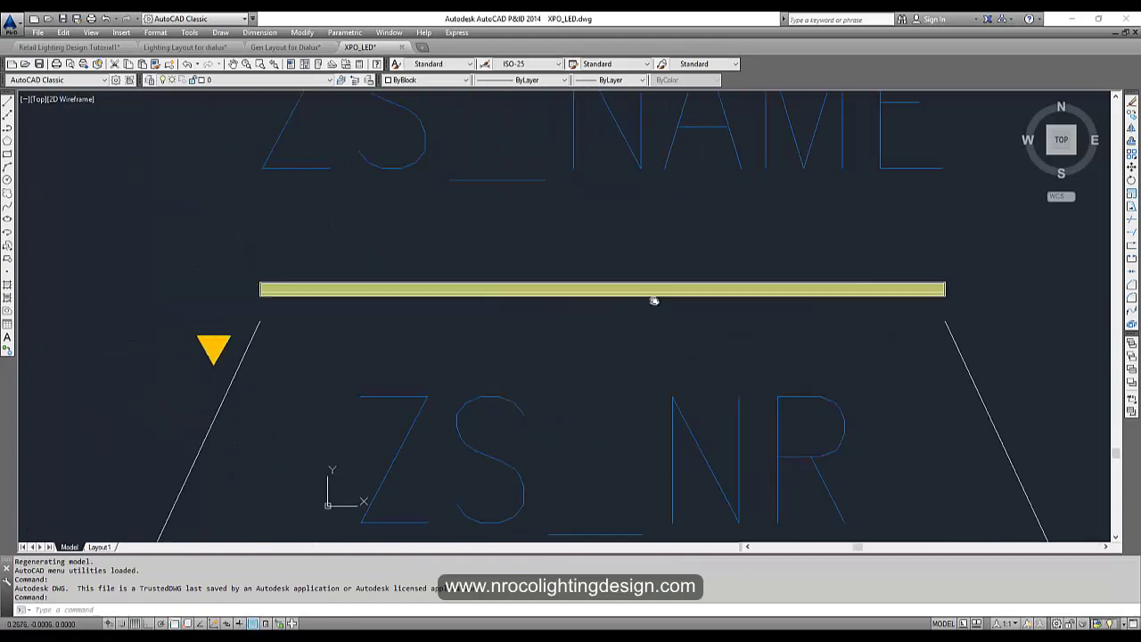
pyautogui.scroll(-3, 349, 435)
pyautogui.scroll(3, 510, 402)
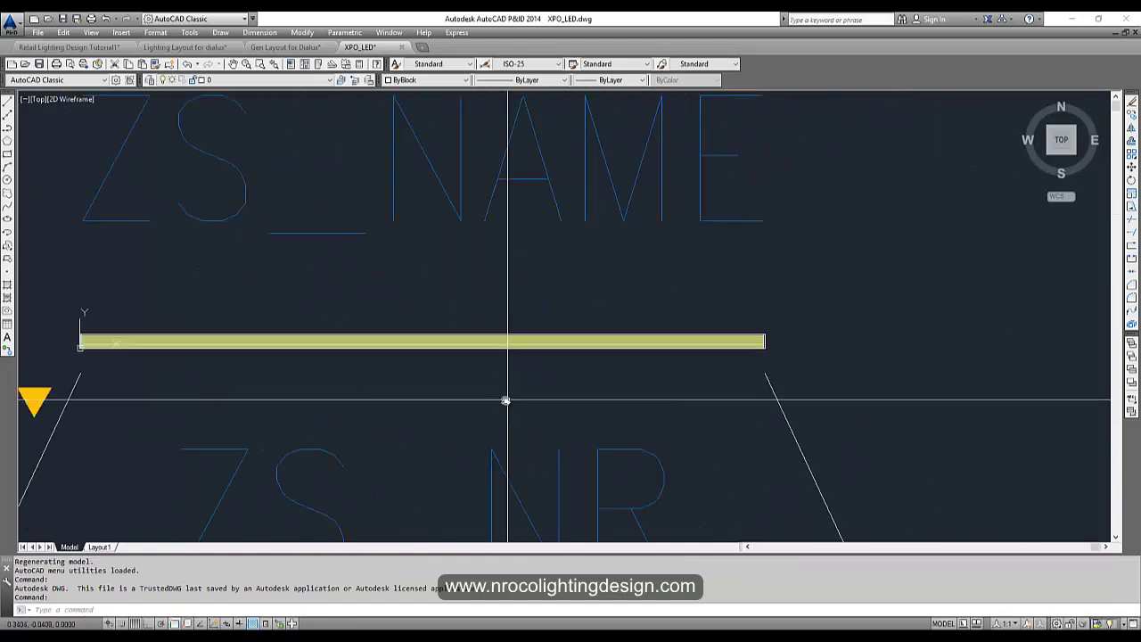
pyautogui.moveTo(505, 367); pyautogui.dragTo(523, 363, button='middle')
pyautogui.scroll(-3, 525, 375)
pyautogui.scroll(4, 388, 345)
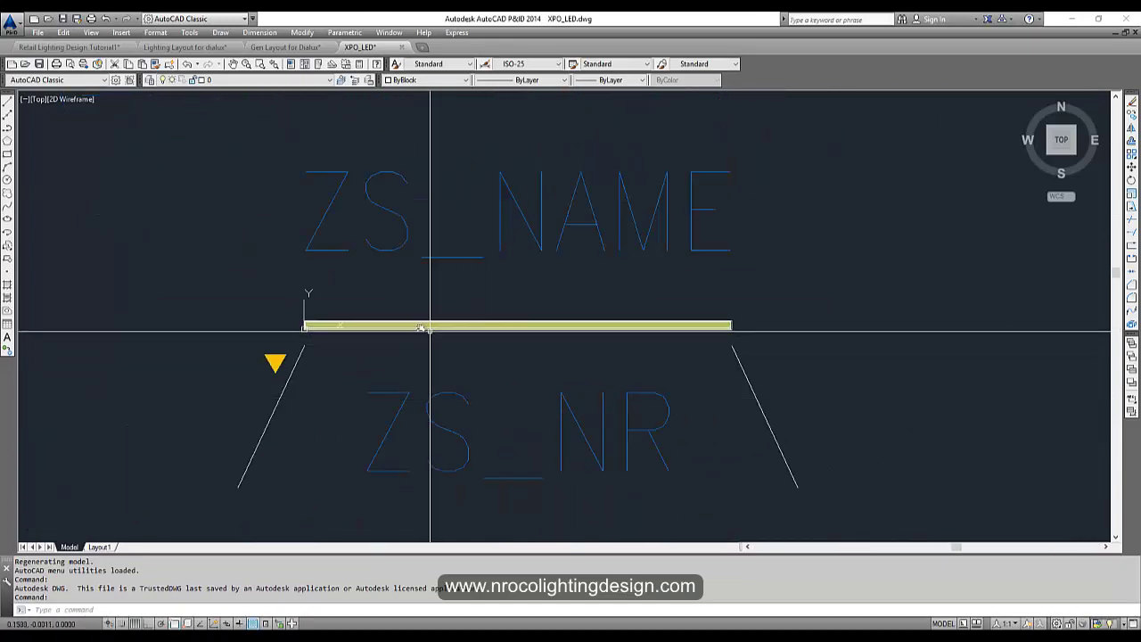
pyautogui.scroll(-4, 387, 345)
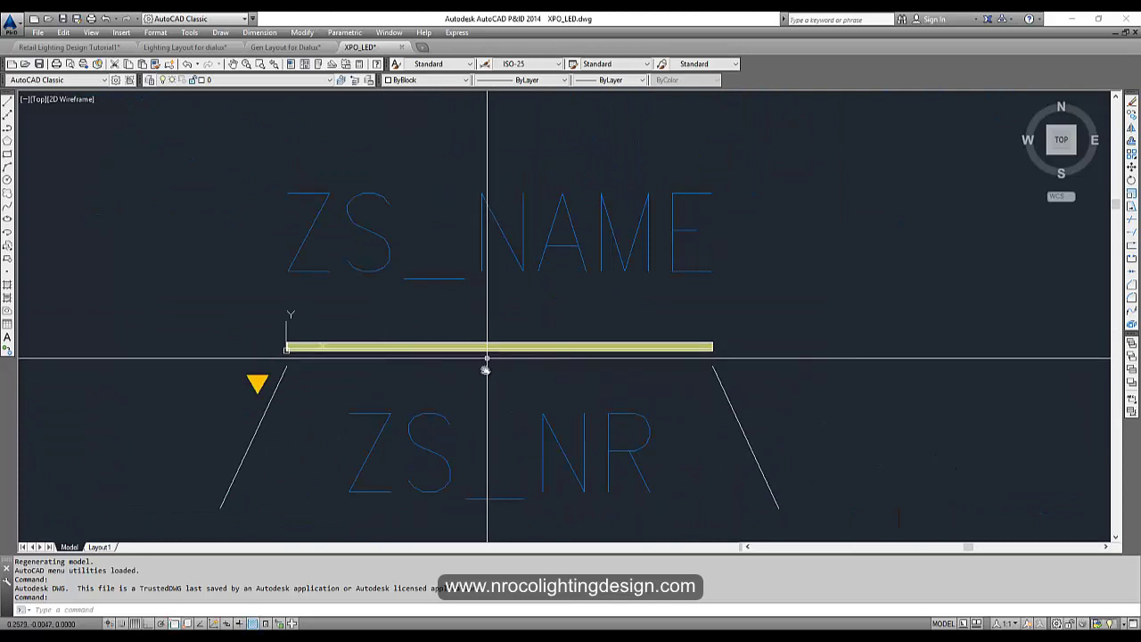
pyautogui.scroll(3, 593, 360)
pyautogui.scroll(-5, 701, 390)
pyautogui.scroll(4, 650, 420)
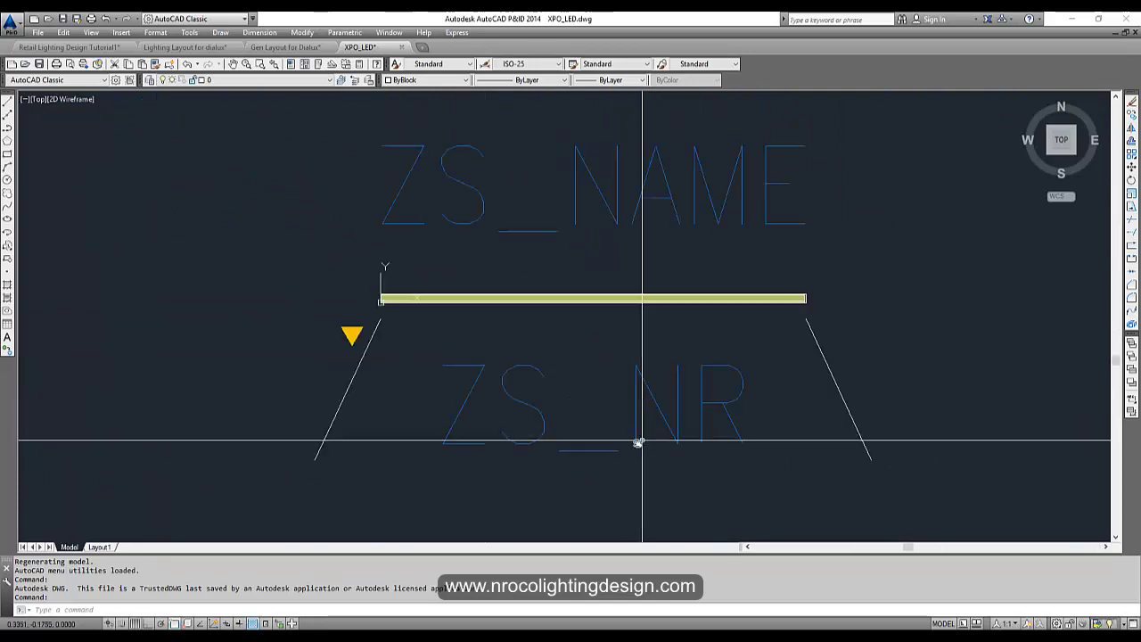
pyautogui.scroll(-4, 636, 440)
pyautogui.hotkey('ctrl', 'c')
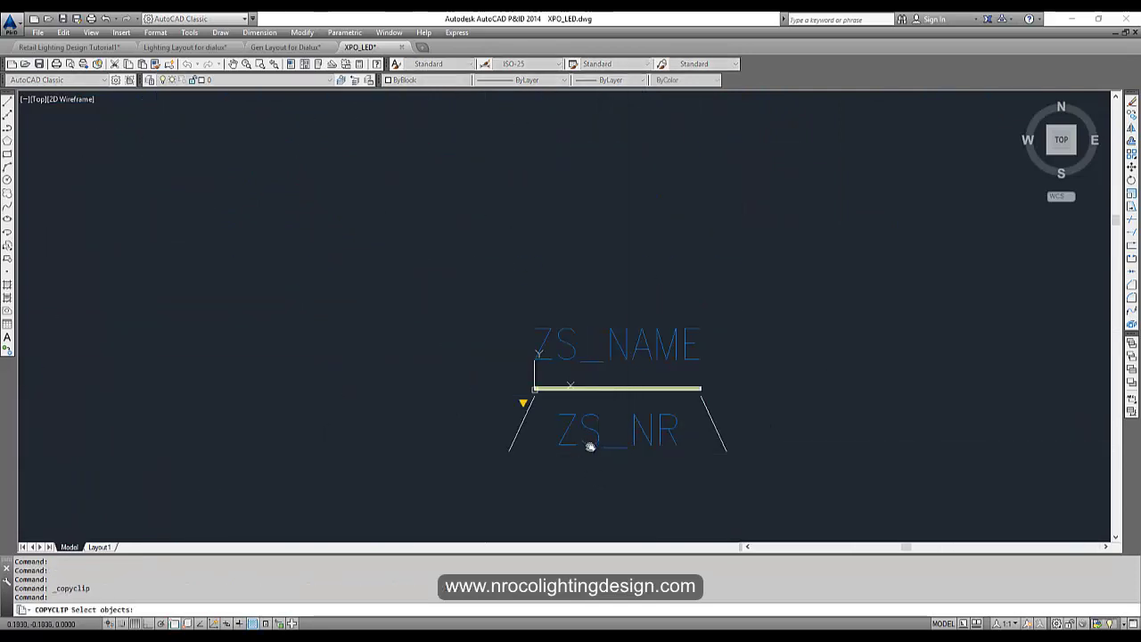
pyautogui.press('Escape')
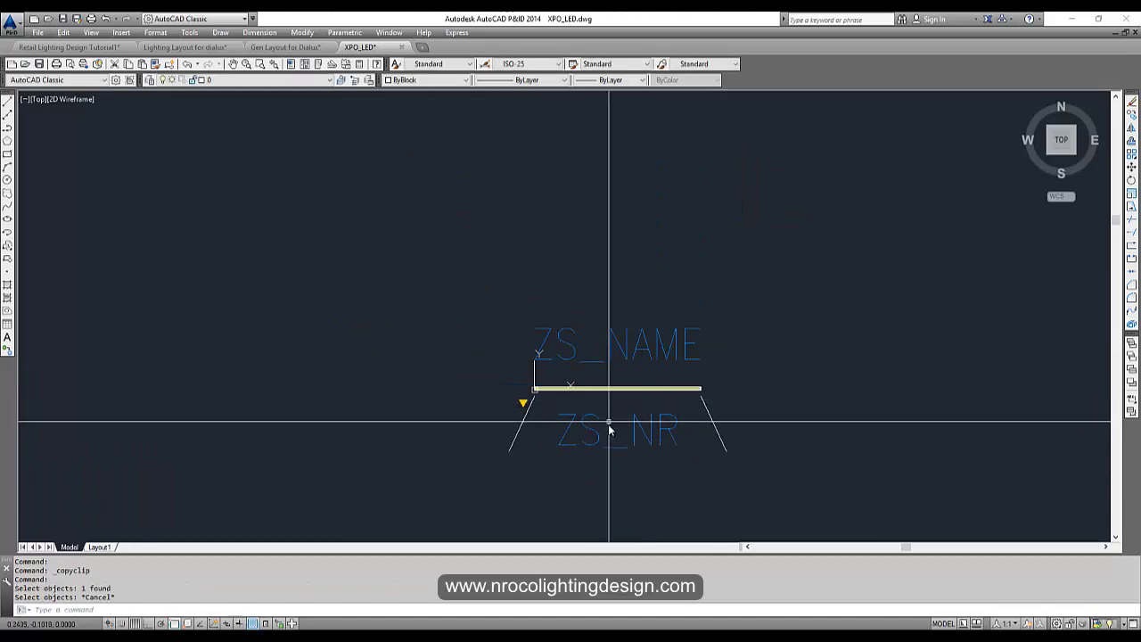
pyautogui.press('Escape')
pyautogui.click(585, 424)
pyautogui.press('Escape')
pyautogui.press('Escape')
# Copy the whole XPO luminaire symbol with its ZS_NAME and ZS_NR texts to the clipboard.
pyautogui.scroll(4, 645, 388)
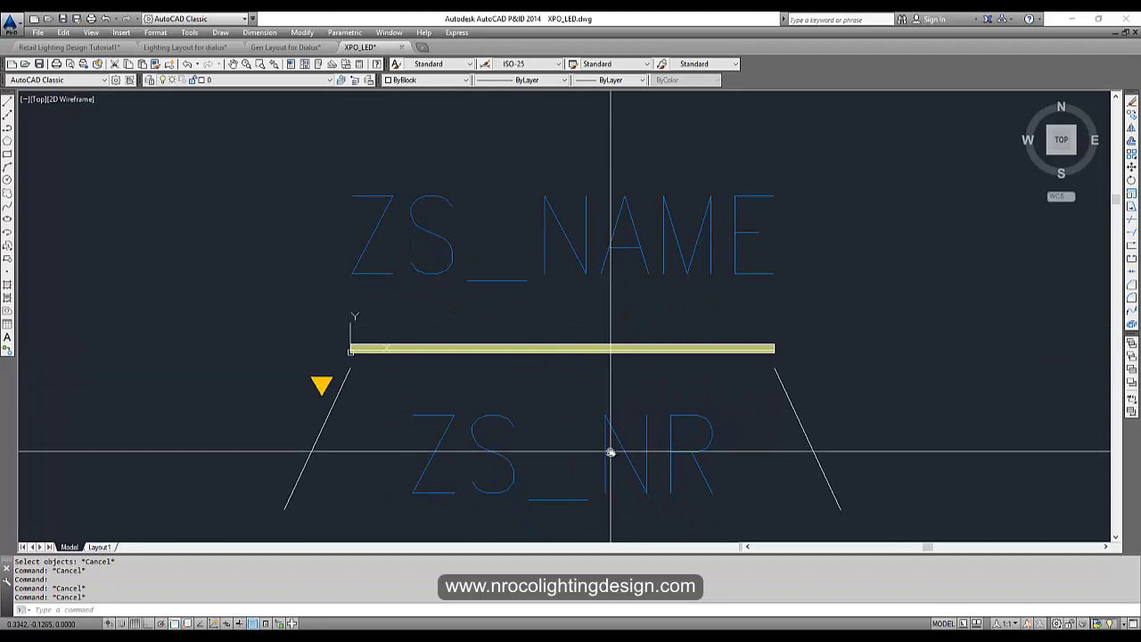
pyautogui.scroll(-4, 686, 473)
pyautogui.hotkey('ctrl', 'c')
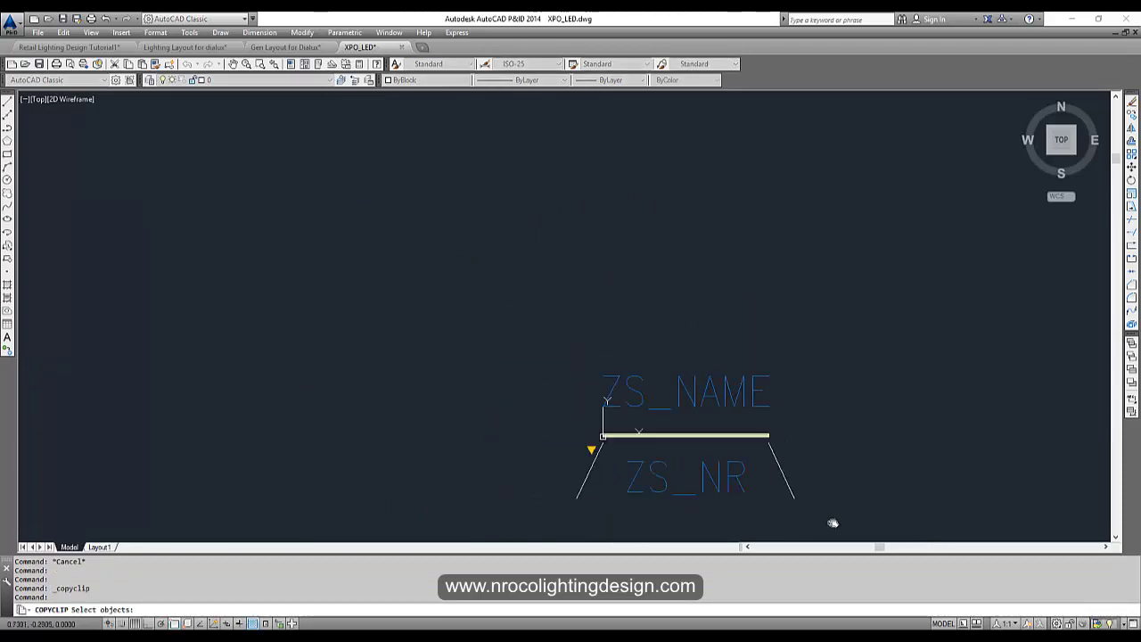
pyautogui.click(830, 525)
pyautogui.click(535, 319)
pyautogui.press('Return')
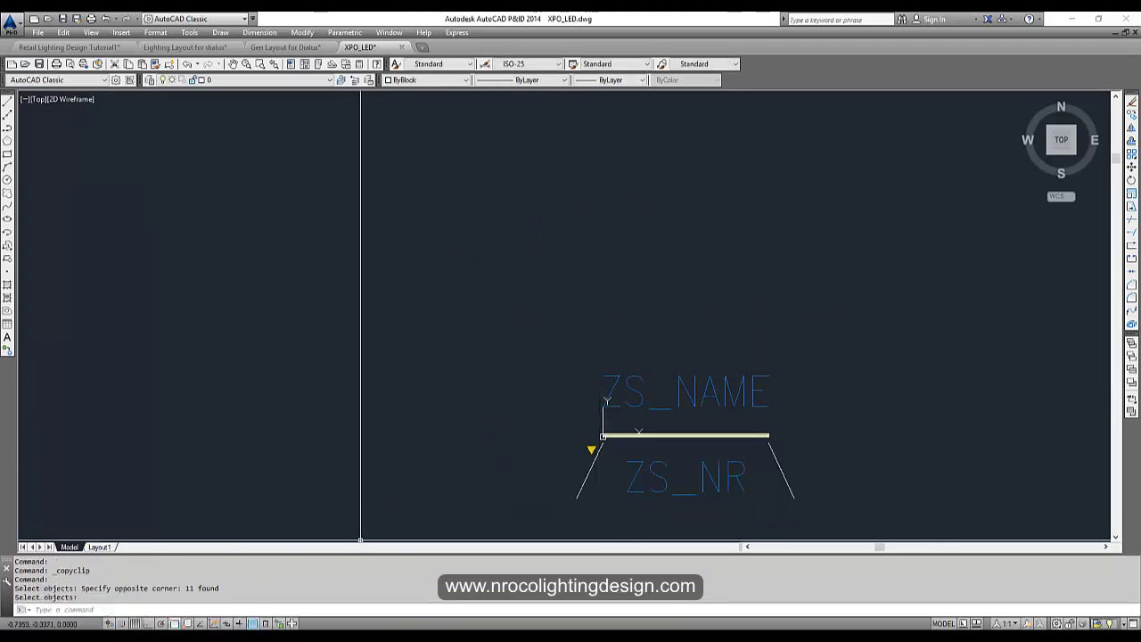
# Paste the XPO symbol into the Retail Lighting Design Tutorial1 drawing, in the empty area above the shop plan.
pyautogui.moveTo(263, 610)
pyautogui.click(148, 576)
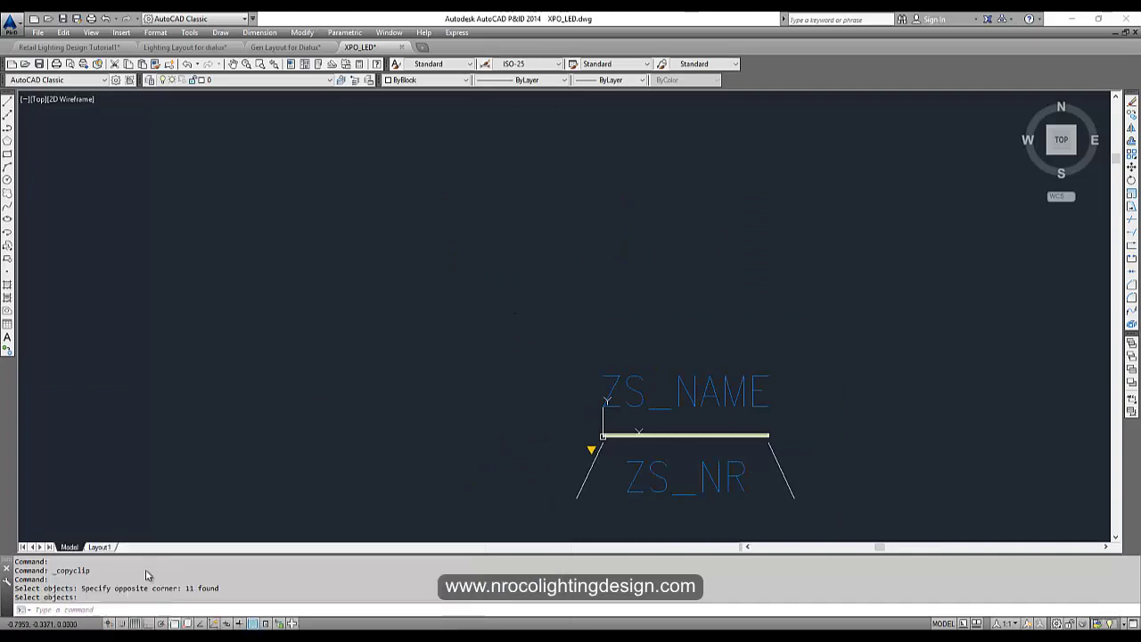
pyautogui.scroll(-4, 369, 350)
pyautogui.moveTo(365, 298); pyautogui.dragTo(409, 332, button='middle')
pyautogui.hotkey('ctrl', 'v')
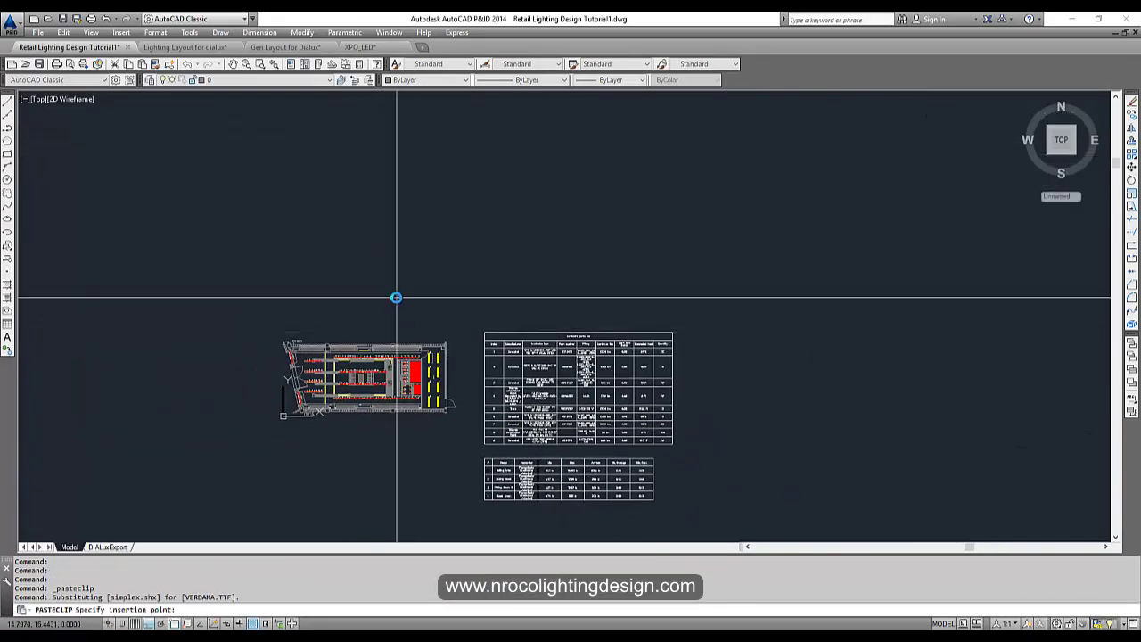
pyautogui.scroll(2, 373, 337)
pyautogui.scroll(3, 373, 338)
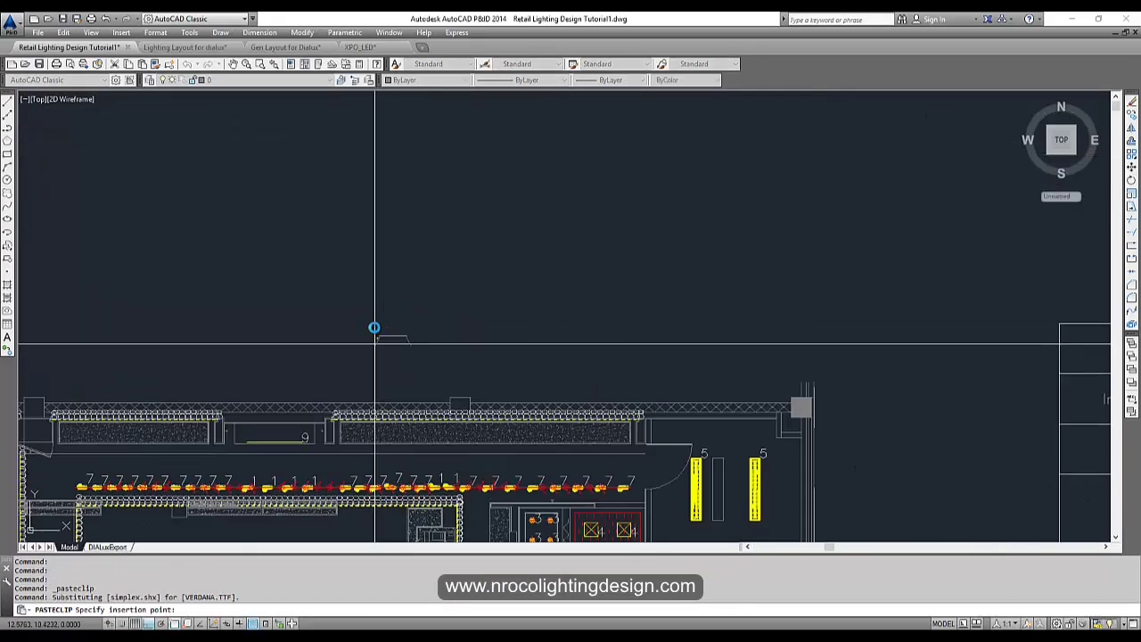
pyautogui.click(396, 297)
pyautogui.press('Escape')
pyautogui.press('Escape')
# Move the pasted XPO symbol straight down to just below the yellow luminaire labelled 9.
pyautogui.scroll(8, 397, 345)
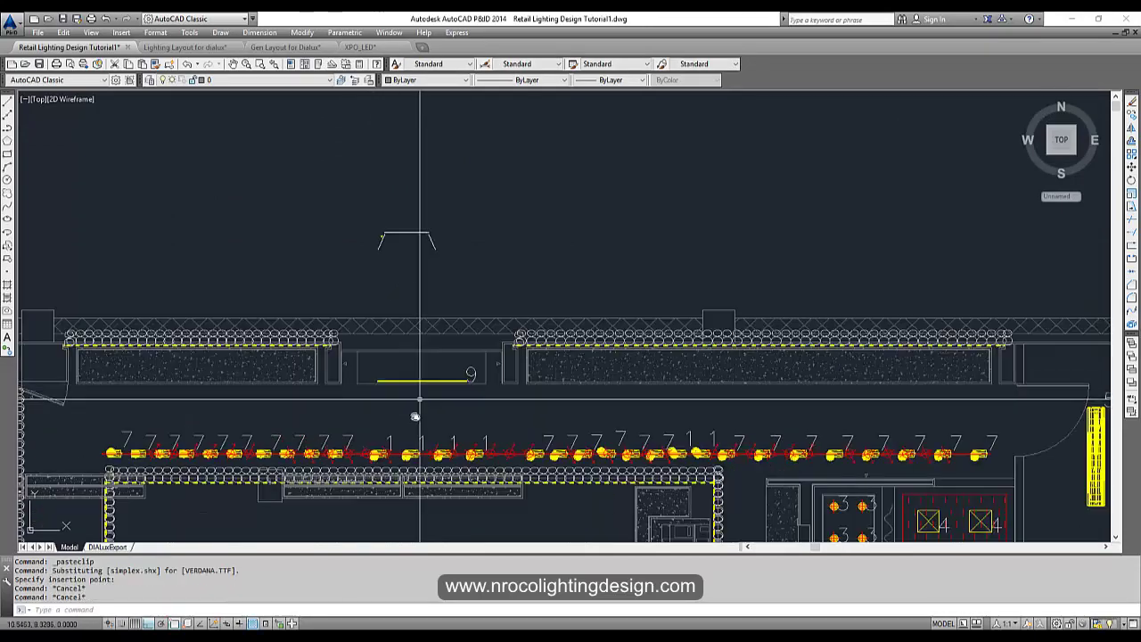
pyautogui.scroll(-5, 428, 495)
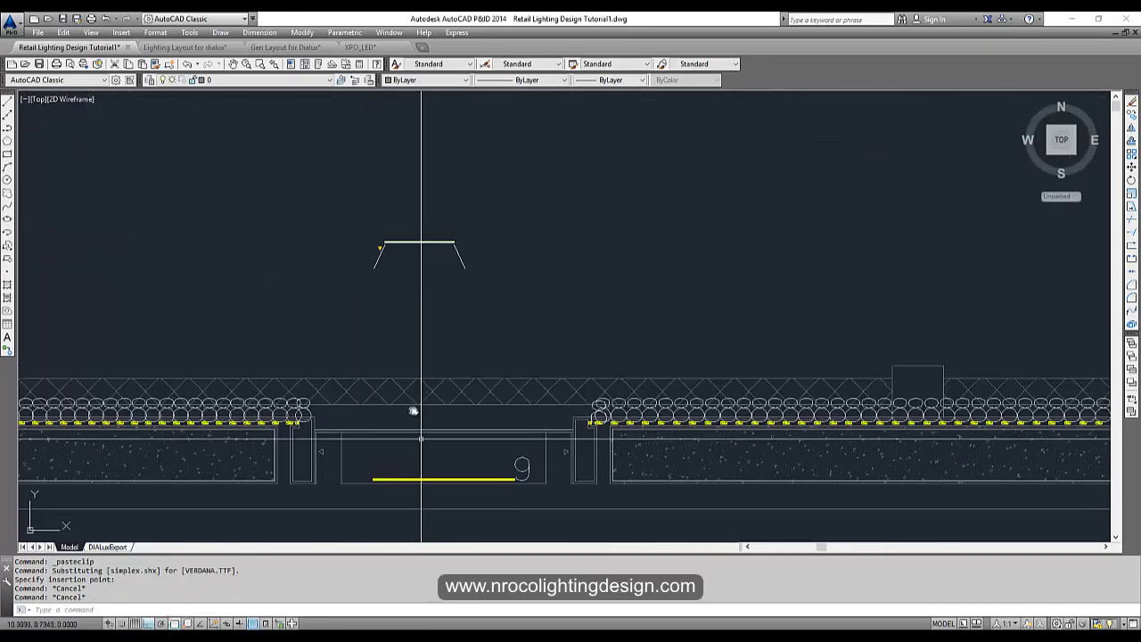
pyautogui.scroll(3, 390, 267)
pyautogui.scroll(-3, 413, 316)
pyautogui.scroll(1, 446, 399)
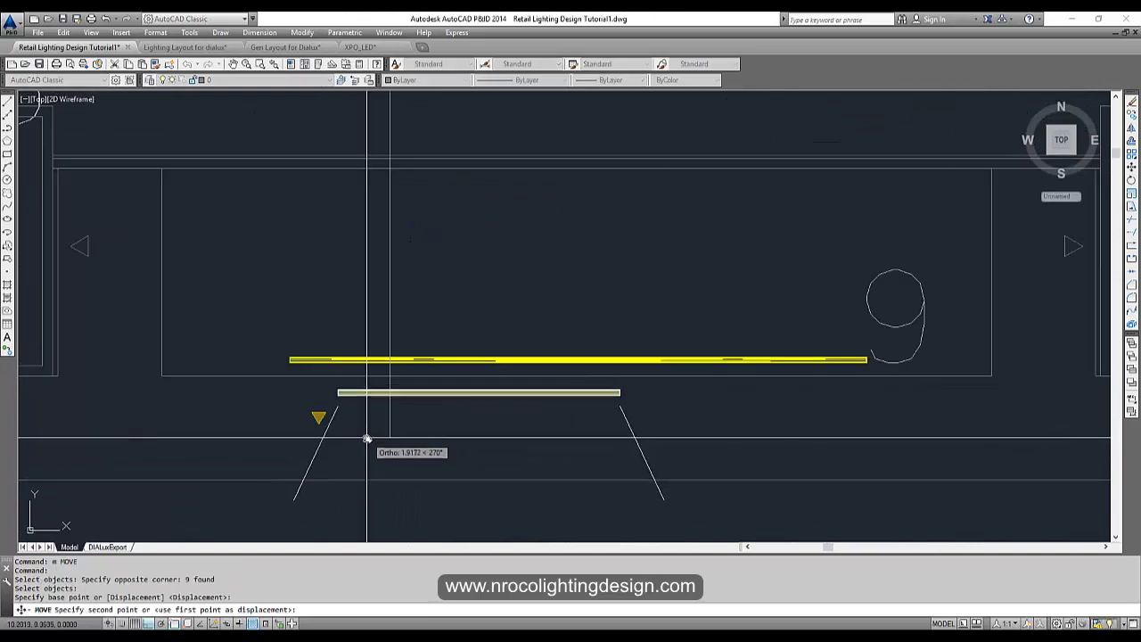
pyautogui.press('Escape')
pyautogui.press('Escape')
pyautogui.moveTo(444, 454); pyautogui.dragTo(493, 413, button='middle')
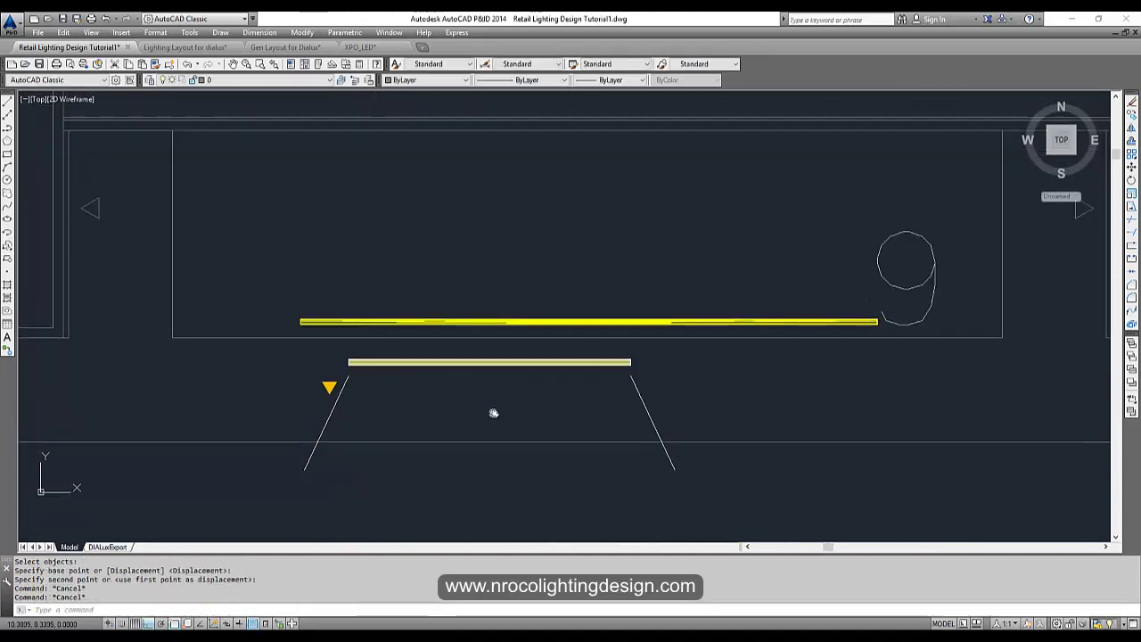
pyautogui.write('e')
pyautogui.press('Return')
pyautogui.click(660, 408)
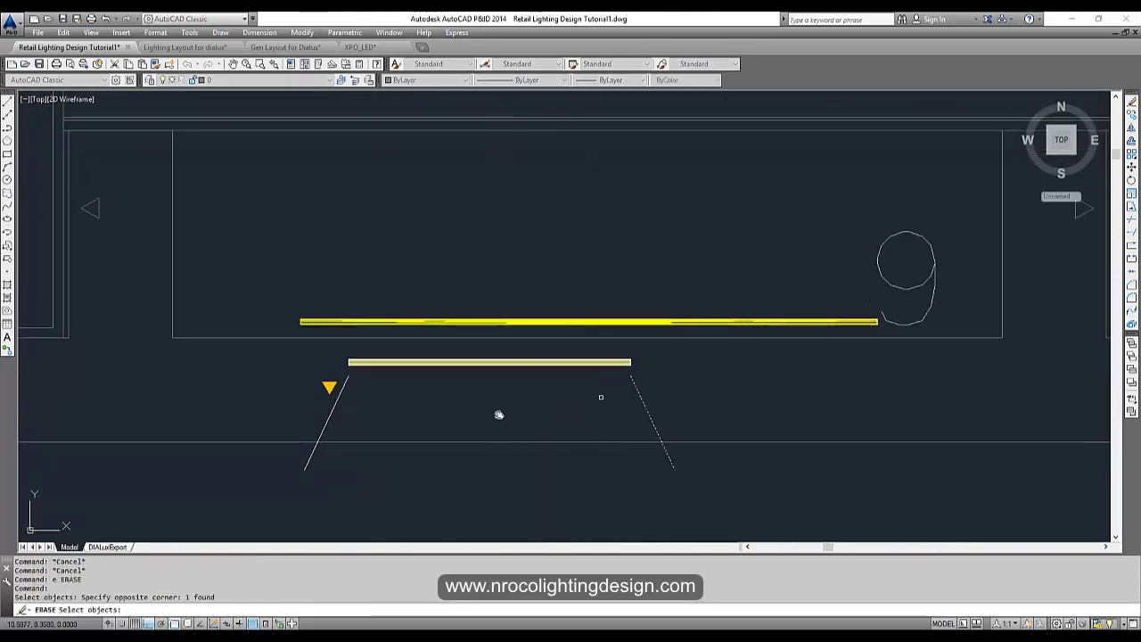
pyautogui.press('Escape')
pyautogui.press('Escape')
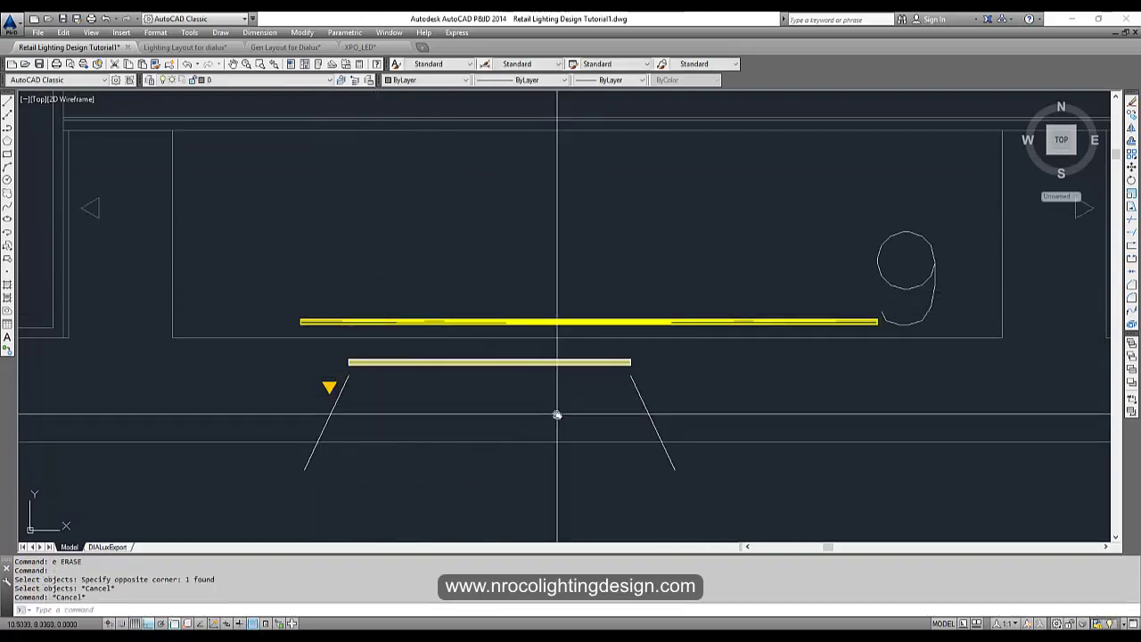
# Rotate the XPO symbol 180° about a point above the yellow luminaire so its slanted lines point upward.
pyautogui.write('ro')
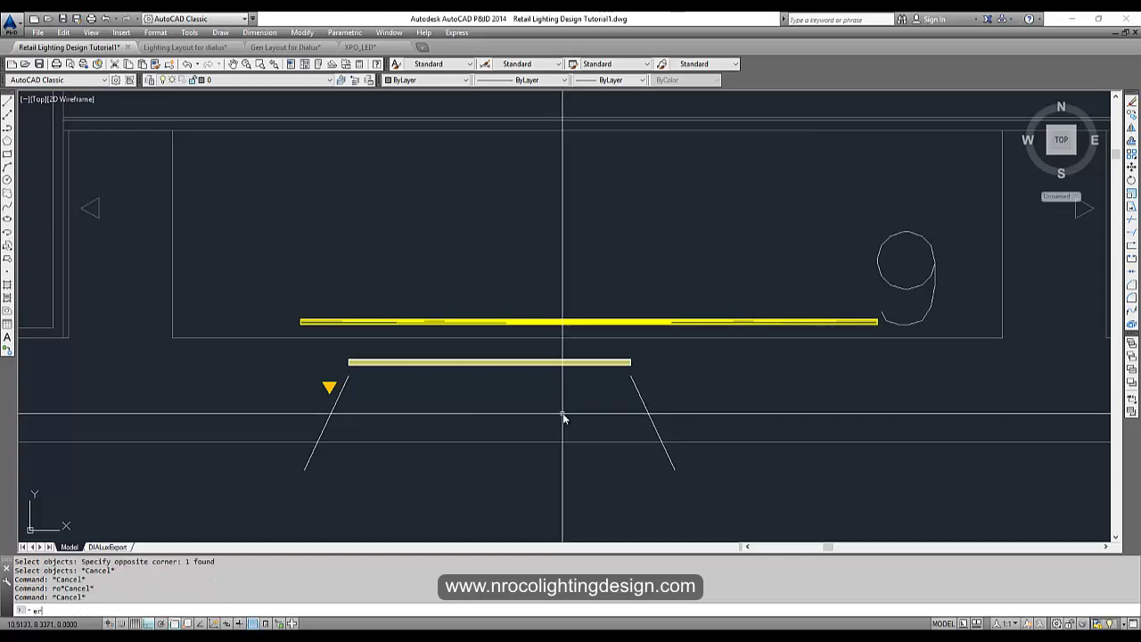
pyautogui.press('Return')
pyautogui.click(697, 404)
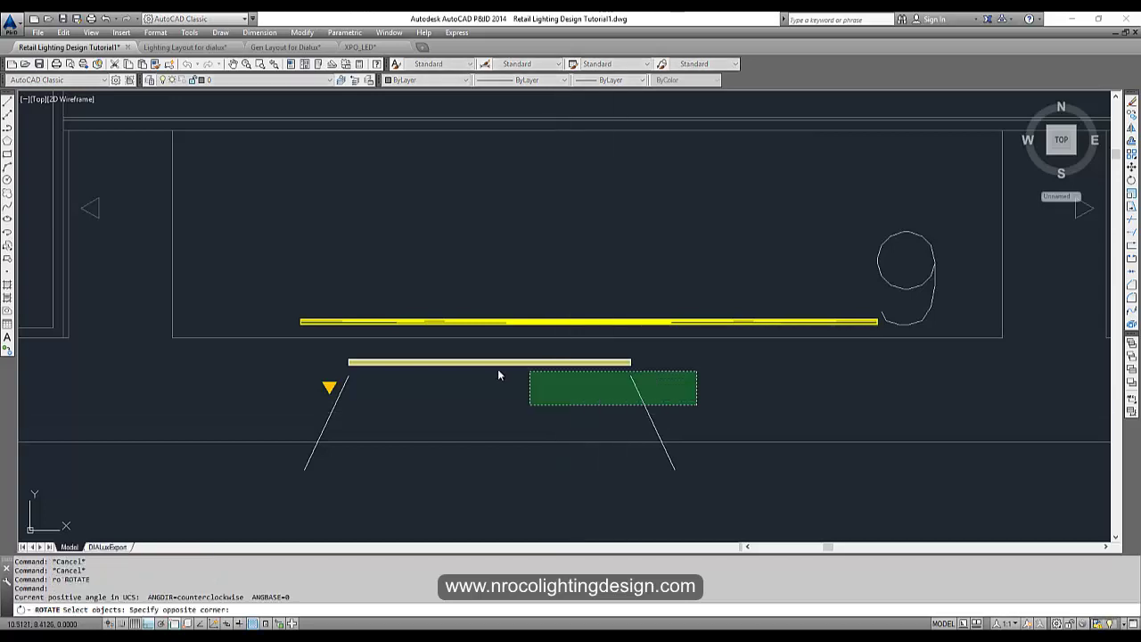
pyautogui.click(307, 357)
pyautogui.press('Return')
pyautogui.click(473, 266)
pyautogui.click(337, 262)
pyautogui.press('Escape')
pyautogui.press('Escape')
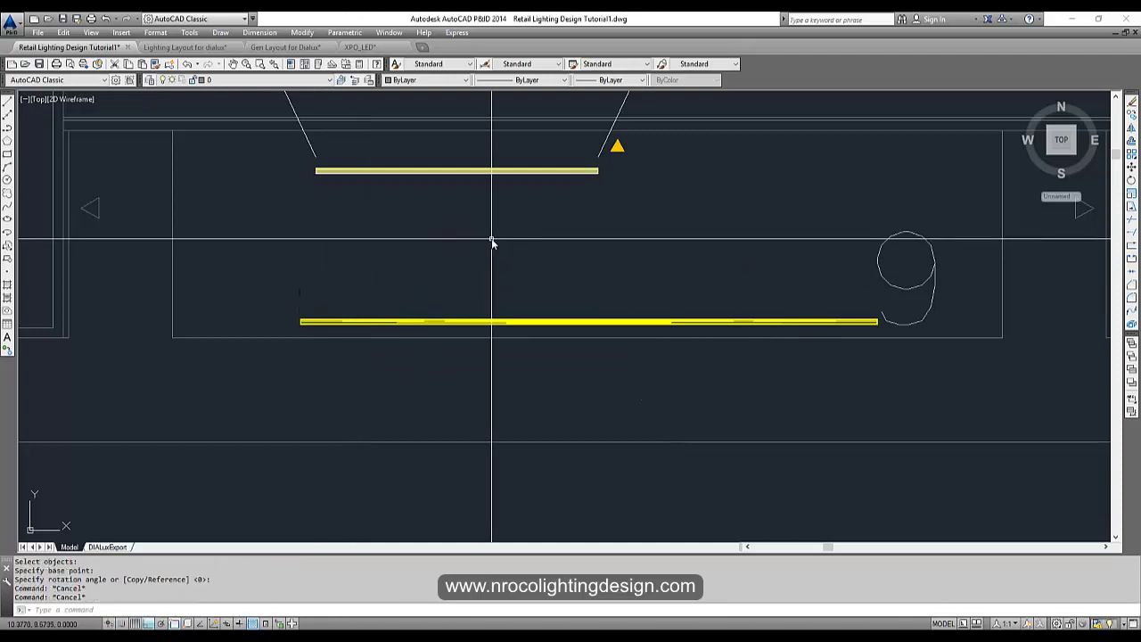
# Move the rotated XPO symbol straight down to just above the yellow luminaire labelled 9.
pyautogui.write('m')
pyautogui.press('Return')
pyautogui.click(656, 231)
pyautogui.click(304, 148)
pyautogui.press('Return')
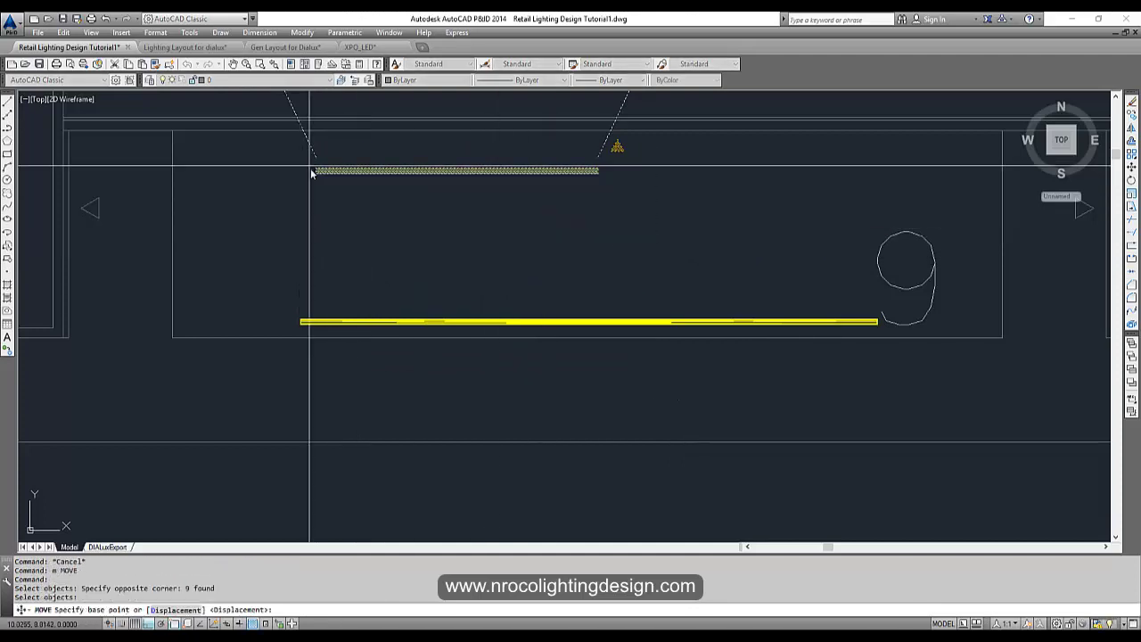
pyautogui.click(312, 175)
pyautogui.click(296, 294)
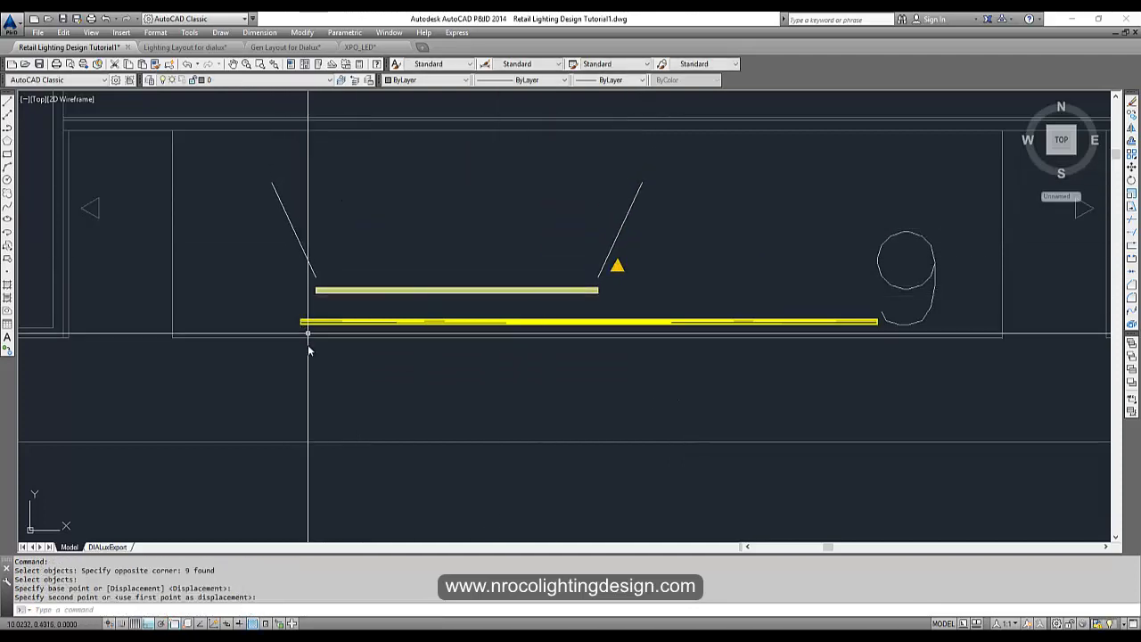
pyautogui.press('Escape')
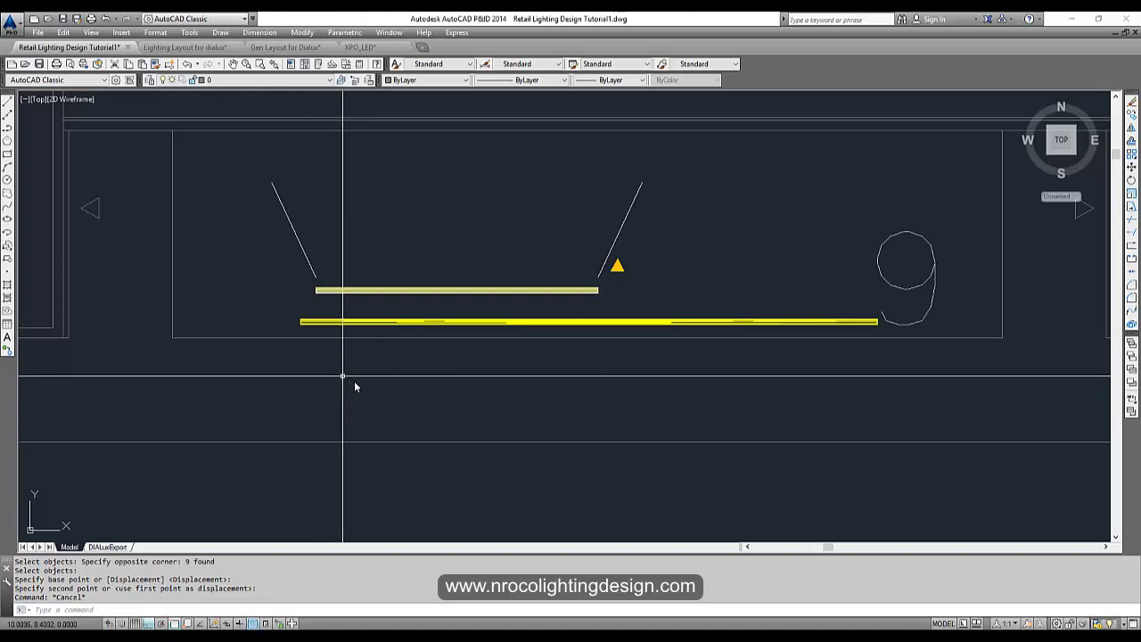
# Examine the XPO symbol's size and position against luminaire 9 and the spotlight row below it.
pyautogui.scroll(-2, 484, 375)
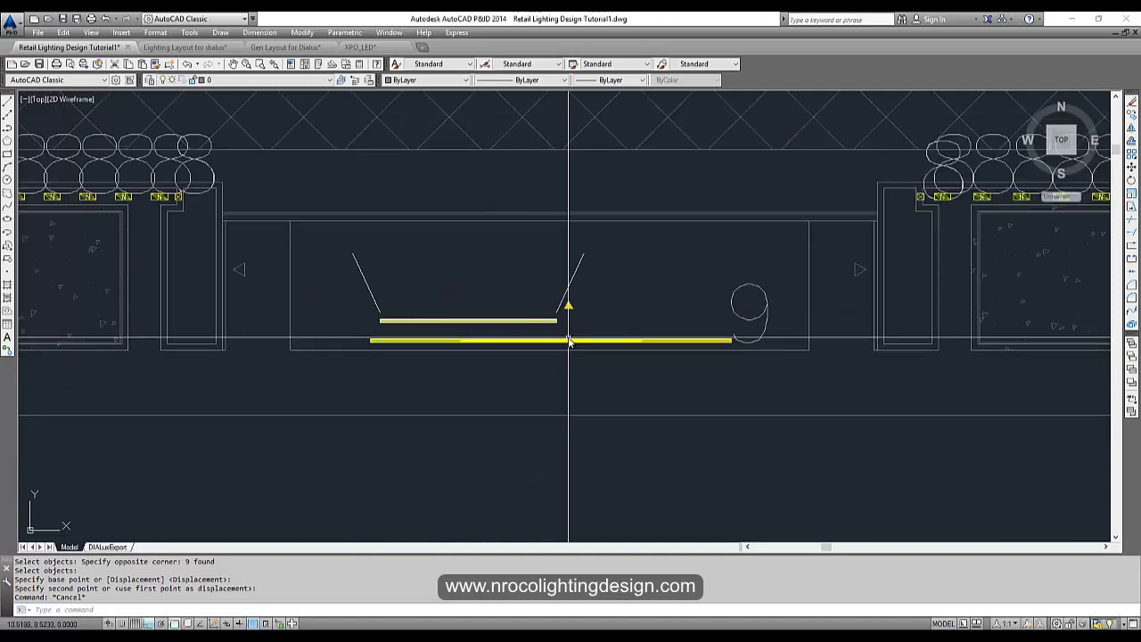
pyautogui.scroll(1, 562, 348)
pyautogui.scroll(-3, 349, 366)
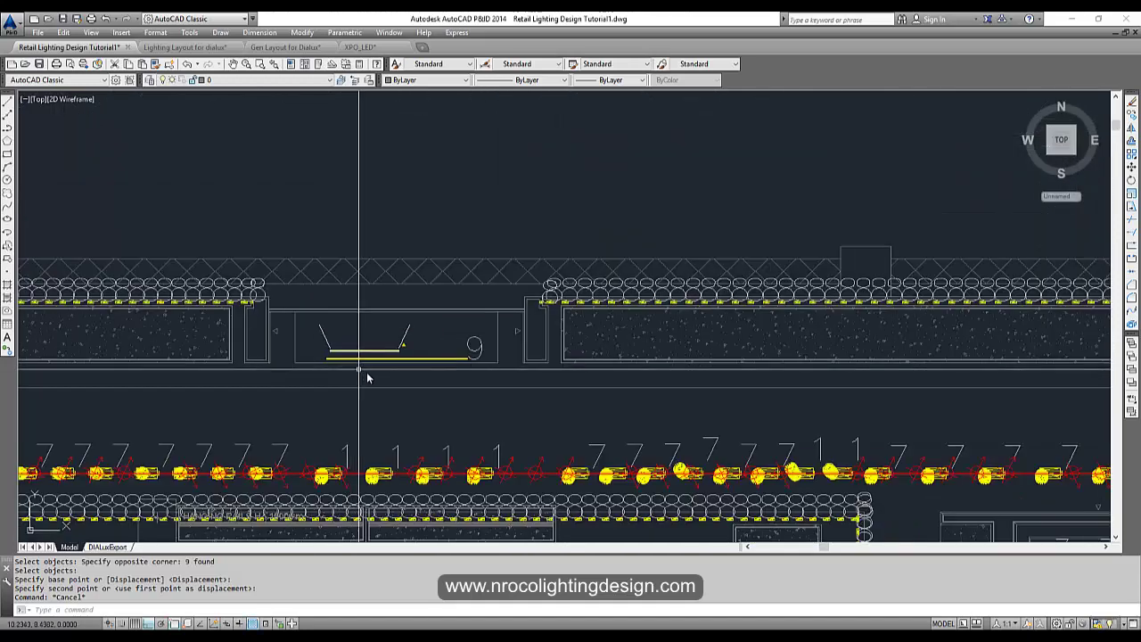
pyautogui.moveTo(401, 359); pyautogui.dragTo(570, 260, button='middle')
pyautogui.scroll(2, 542, 384)
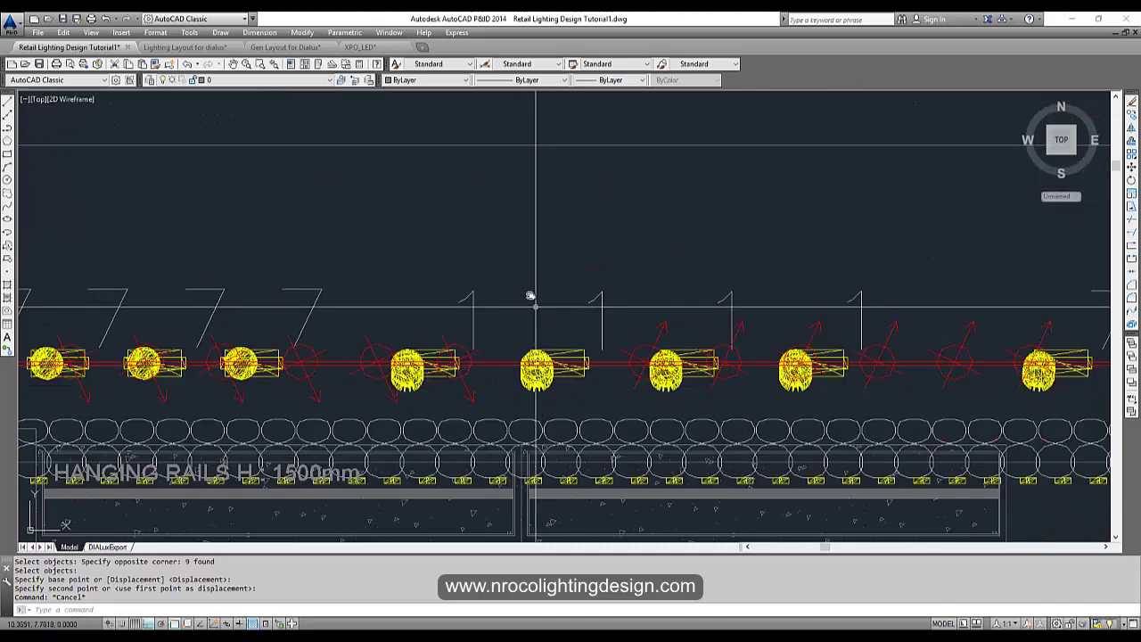
pyautogui.moveTo(520, 314); pyautogui.dragTo(503, 453, button='middle')
pyautogui.moveTo(531, 344); pyautogui.dragTo(502, 362, button='middle')
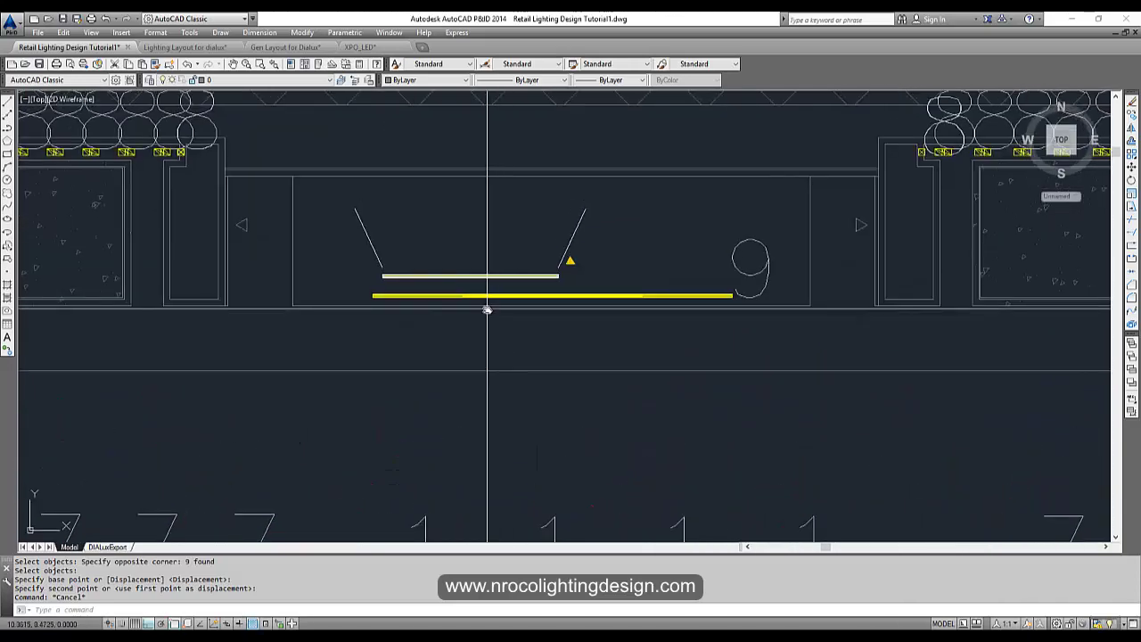
pyautogui.press('Escape')
pyautogui.press('Escape')
pyautogui.press('Escape')
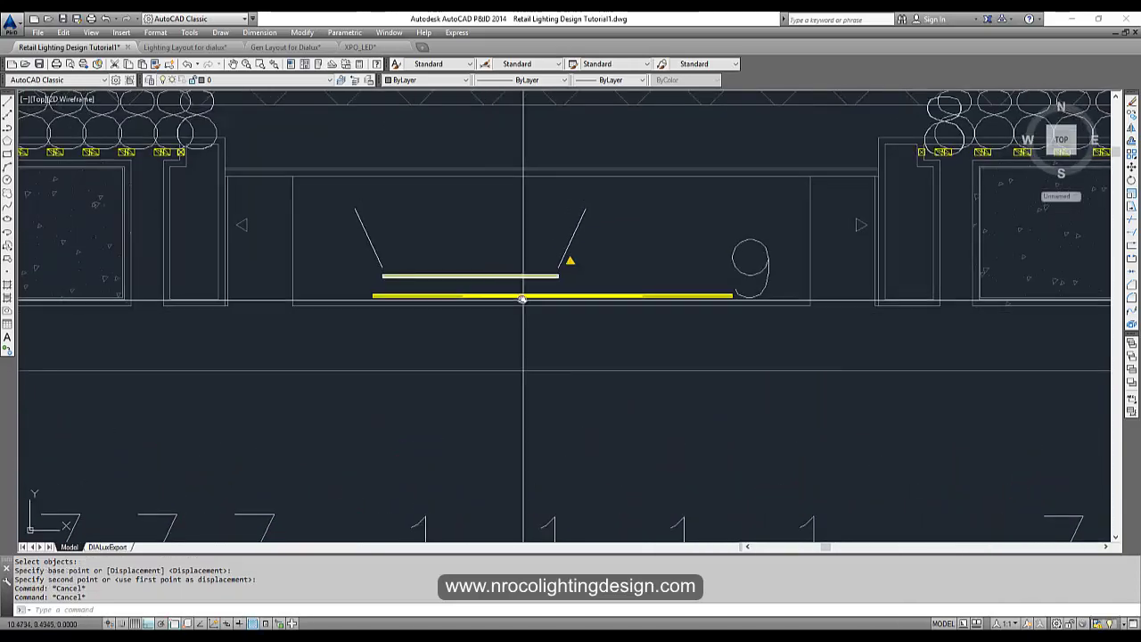
# Move the XPO symbol horizontally so its left end aligns with the left end of the yellow luminaire 9.
pyautogui.scroll(1, 524, 298)
pyautogui.moveTo(537, 288); pyautogui.dragTo(540, 291, button='middle')
pyautogui.scroll(1, 540, 290)
pyautogui.press('Return')
pyautogui.click(680, 272)
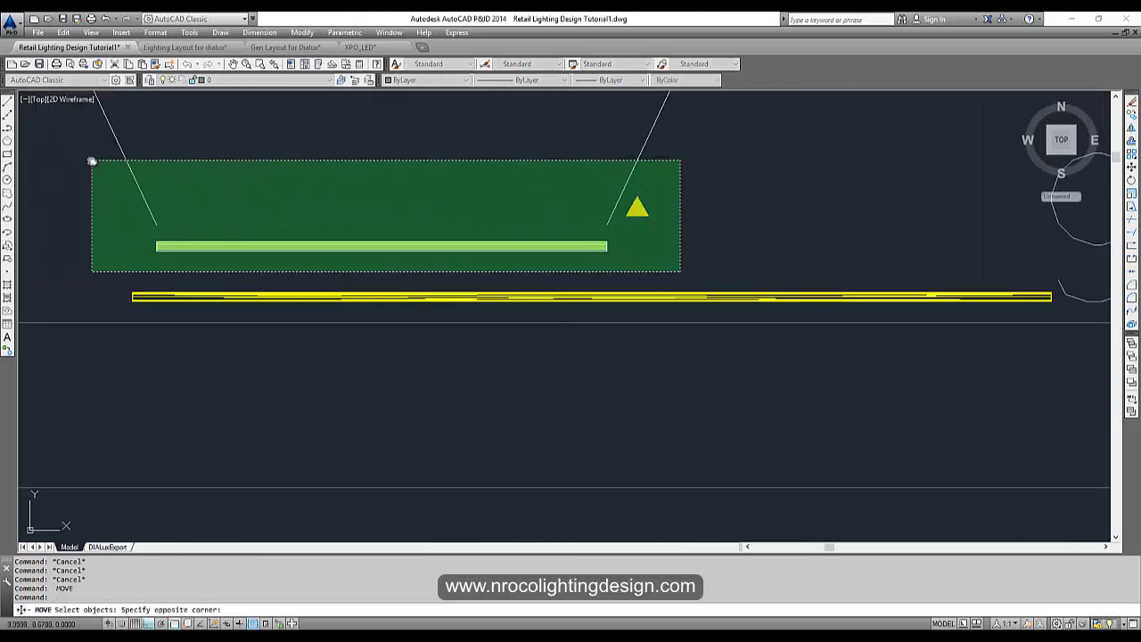
pyautogui.click(91, 157)
pyautogui.press('Return')
pyautogui.click(157, 386)
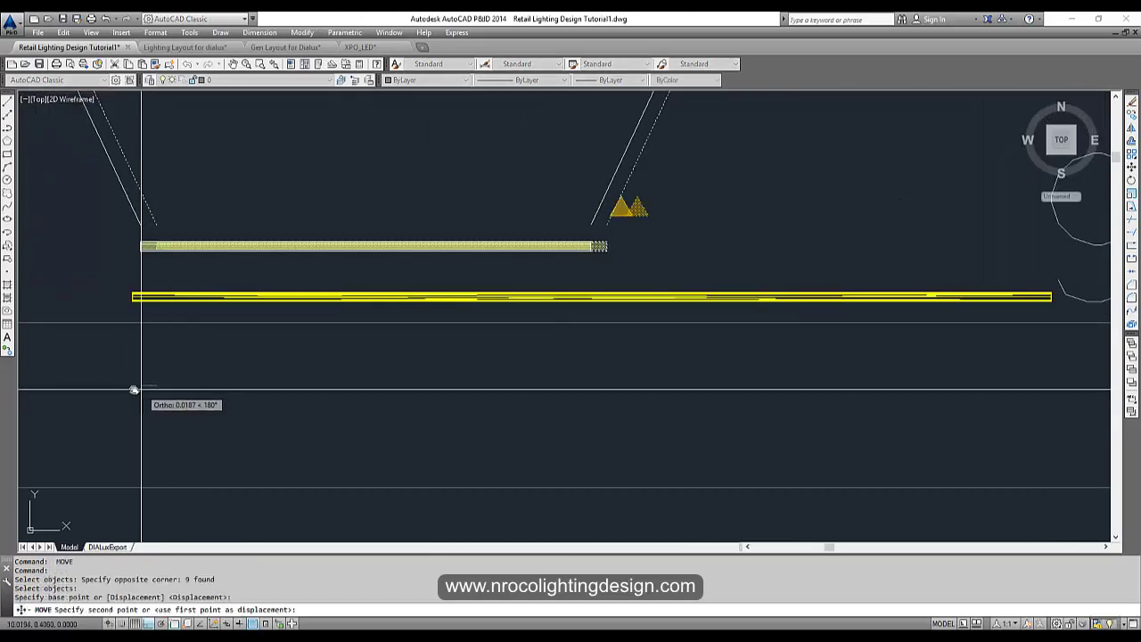
pyautogui.click(132, 387)
pyautogui.scroll(-2, 154, 401)
pyautogui.press('Escape')
pyautogui.press('Escape')
pyautogui.press('Escape')
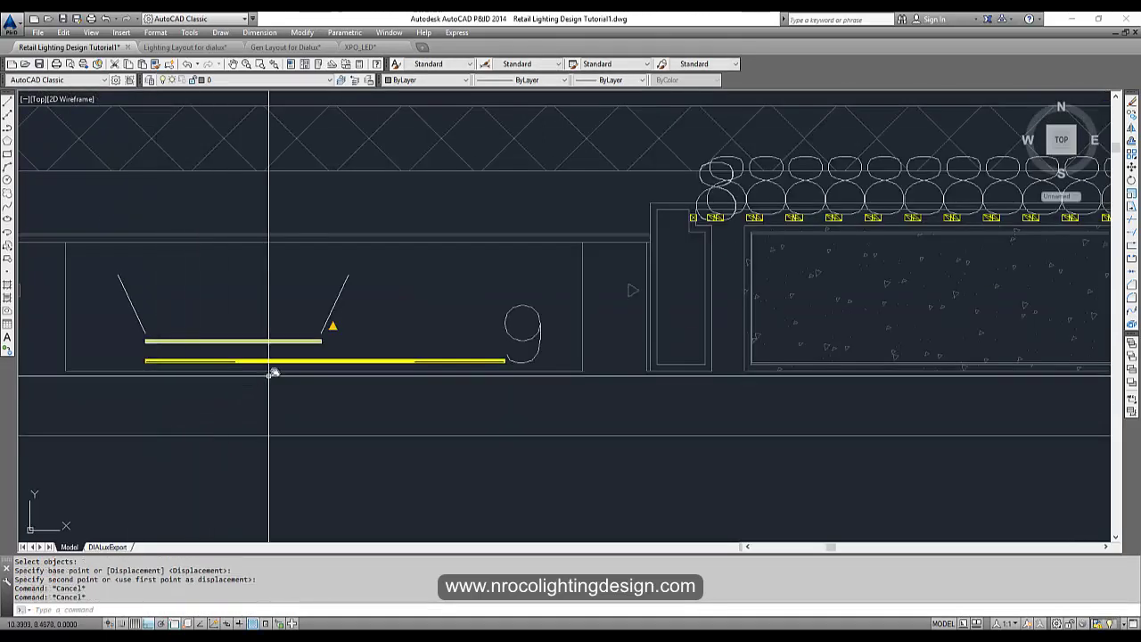
pyautogui.moveTo(339, 360); pyautogui.dragTo(406, 326, button='middle')
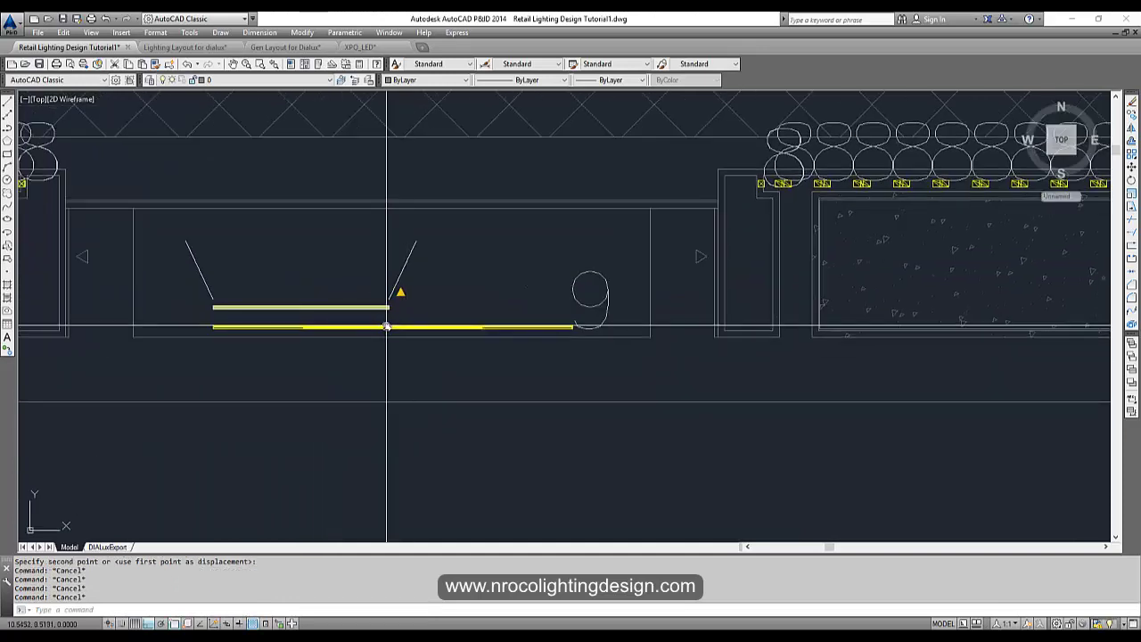
# Copy the XPO symbol to the right so the two luminaires join end to end above the yellow luminaire 9.
pyautogui.write('m')
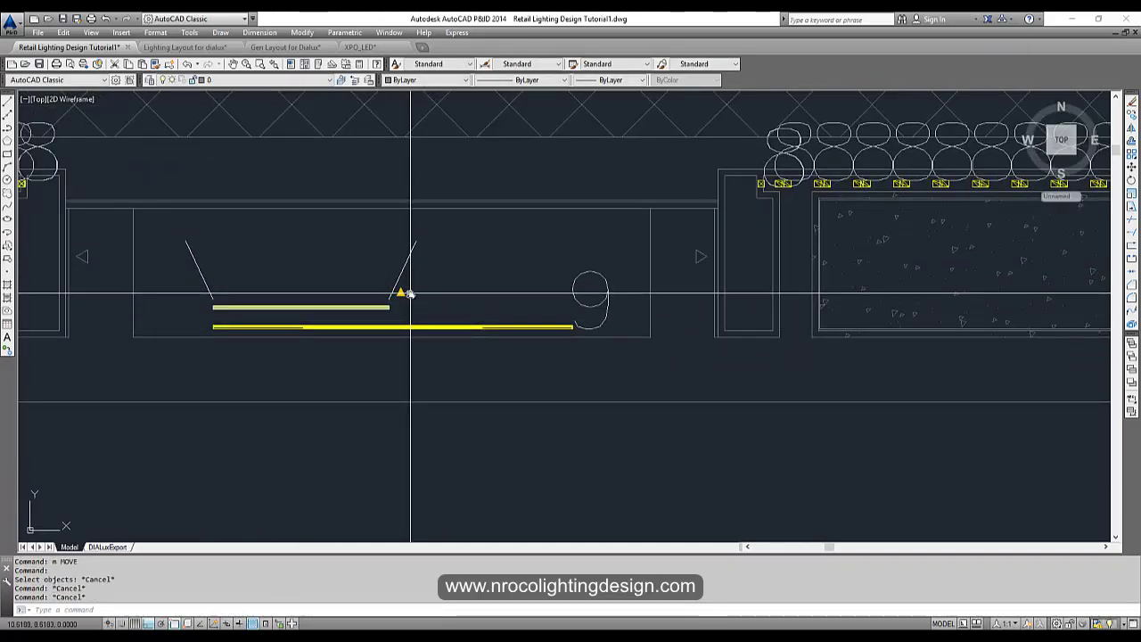
pyautogui.write('co')
pyautogui.click(178, 255)
pyautogui.press('Return')
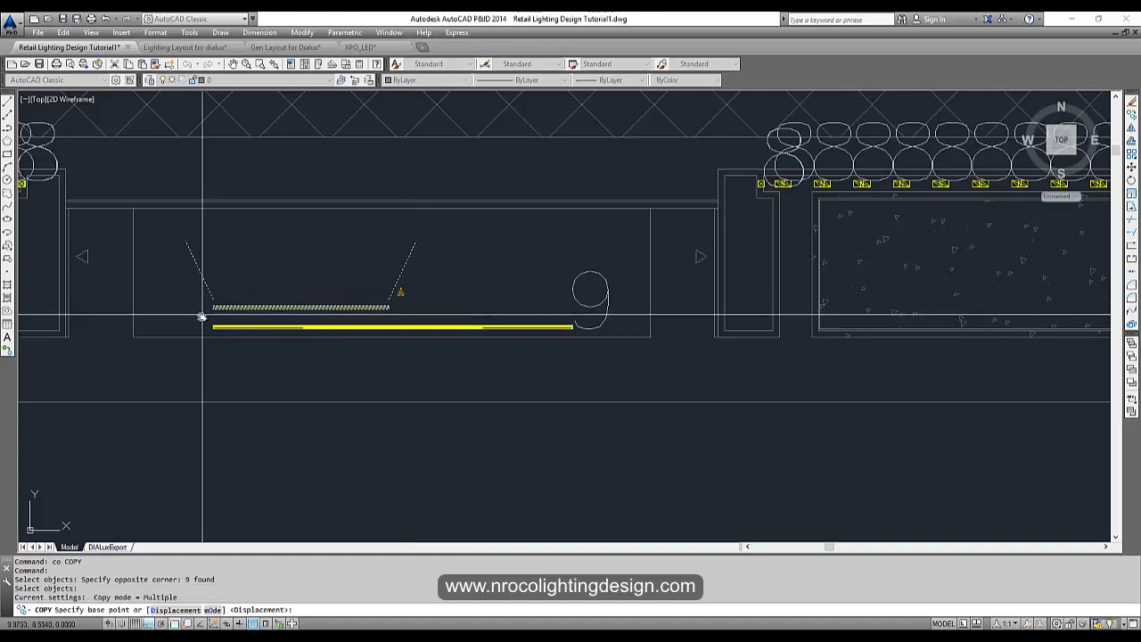
pyautogui.scroll(3, 206, 312)
pyautogui.click(261, 271)
pyautogui.scroll(-4, 339, 313)
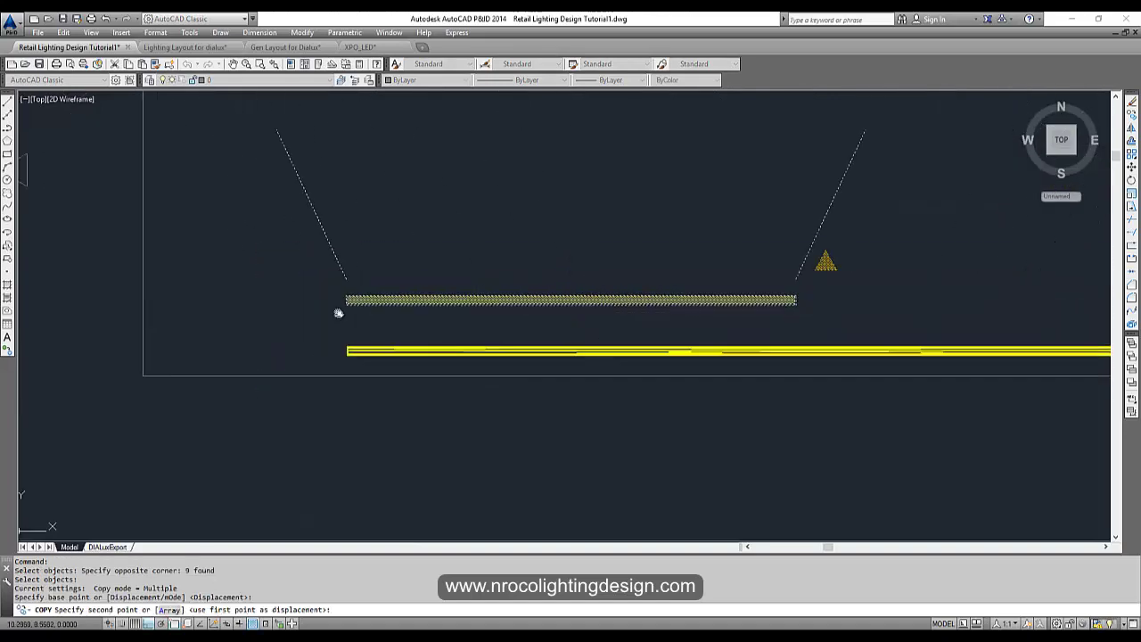
pyautogui.moveTo(339, 313); pyautogui.dragTo(101, 309, button='middle')
pyautogui.scroll(6, 571, 305)
pyautogui.click(577, 328)
pyautogui.scroll(-5, 576, 357)
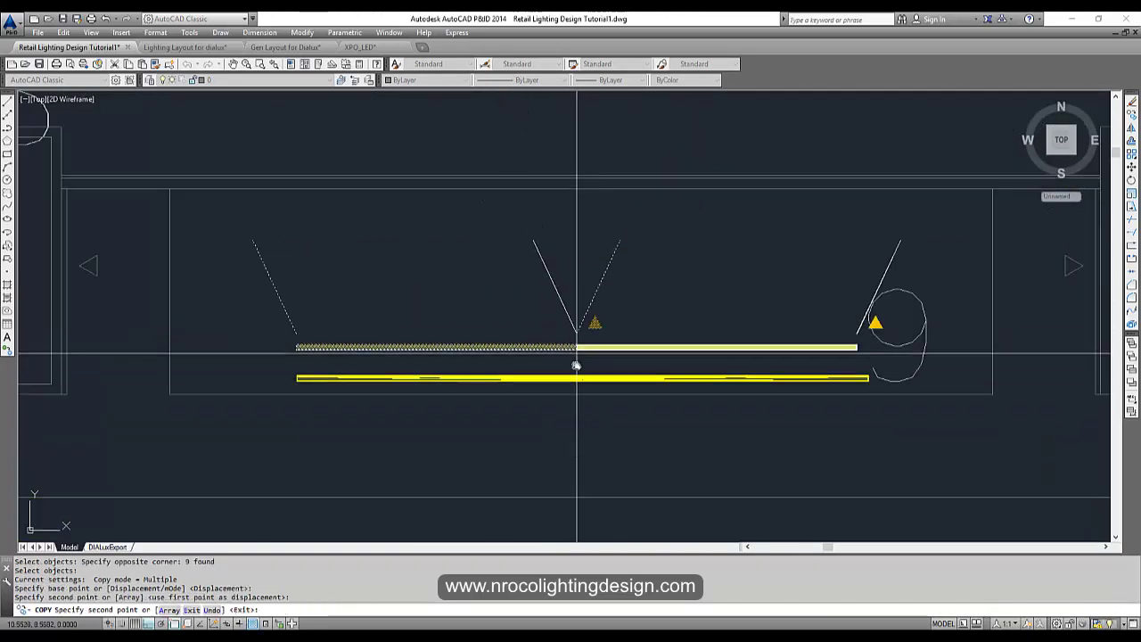
pyautogui.press('Escape')
pyautogui.press('Escape')
pyautogui.press('Escape')
# Erase the yellow luminaire 9 lying just below the two joined XPO symbols.
pyautogui.scroll(4, 295, 419)
pyautogui.scroll(-4, 295, 419)
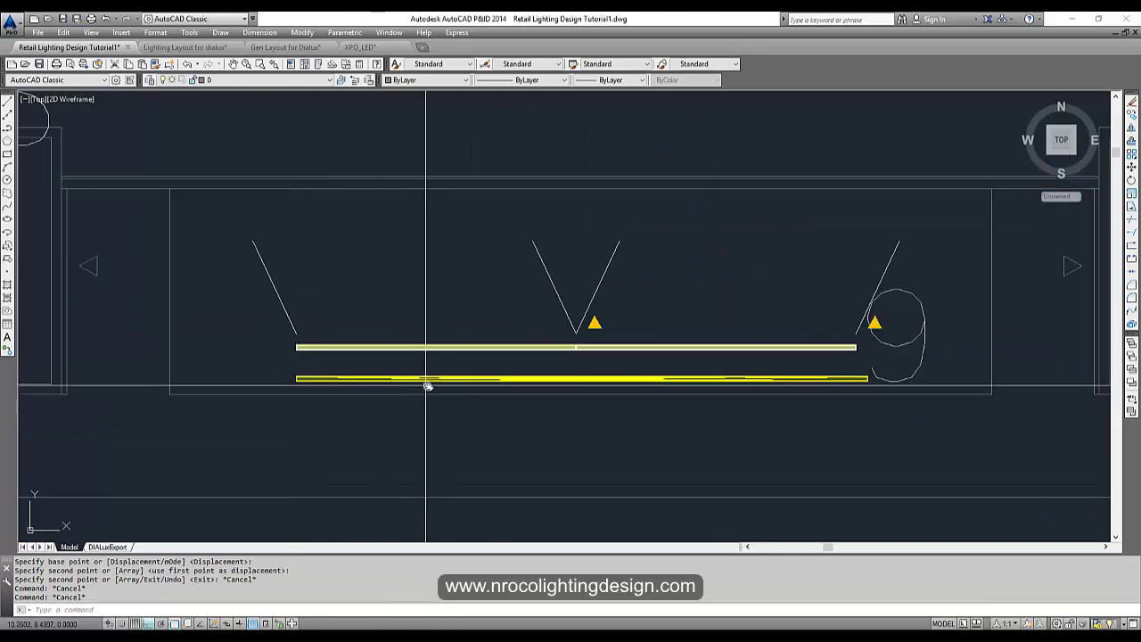
pyautogui.scroll(4, 560, 381)
pyautogui.scroll(-4, 573, 374)
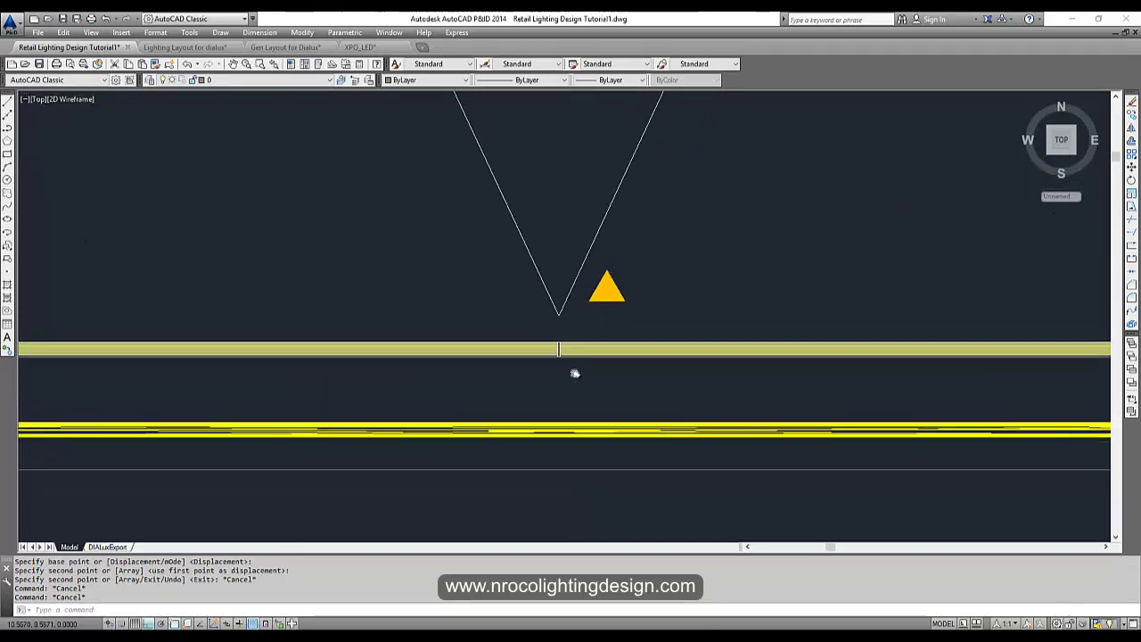
pyautogui.press('Escape')
pyautogui.press('Escape')
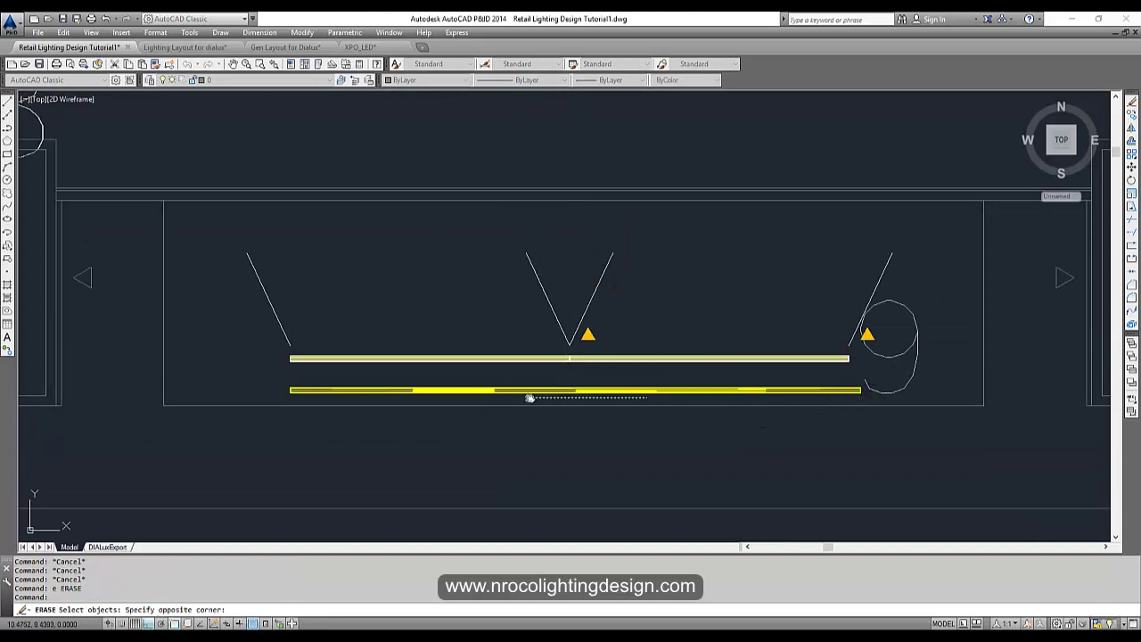
pyautogui.press('Escape')
pyautogui.press('Escape')
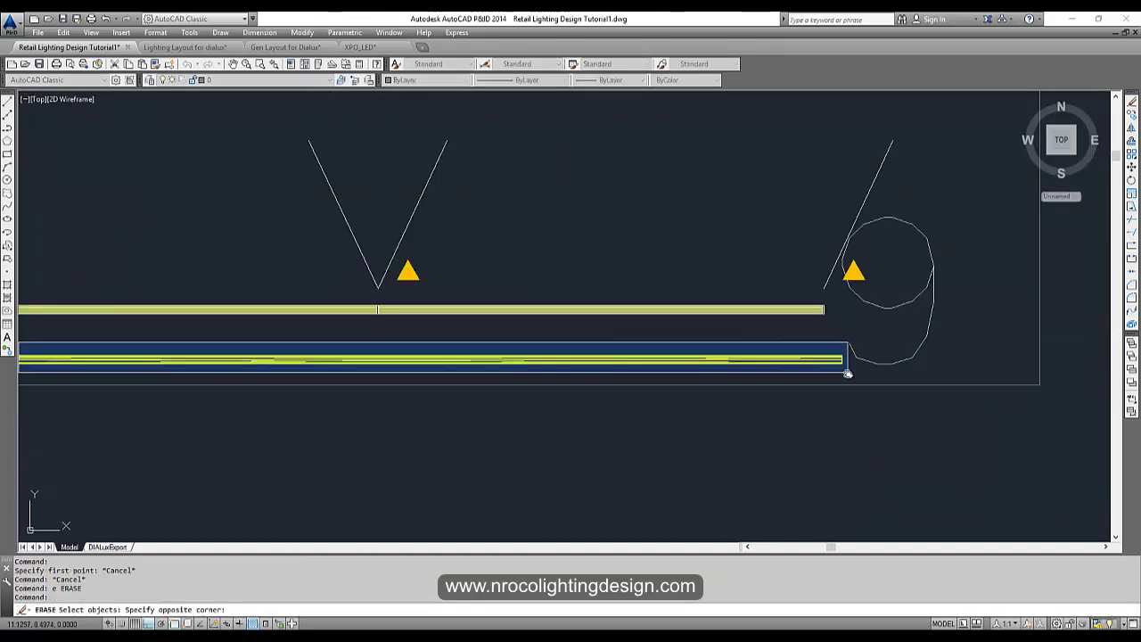
pyautogui.click(847, 373)
pyautogui.press('Return')
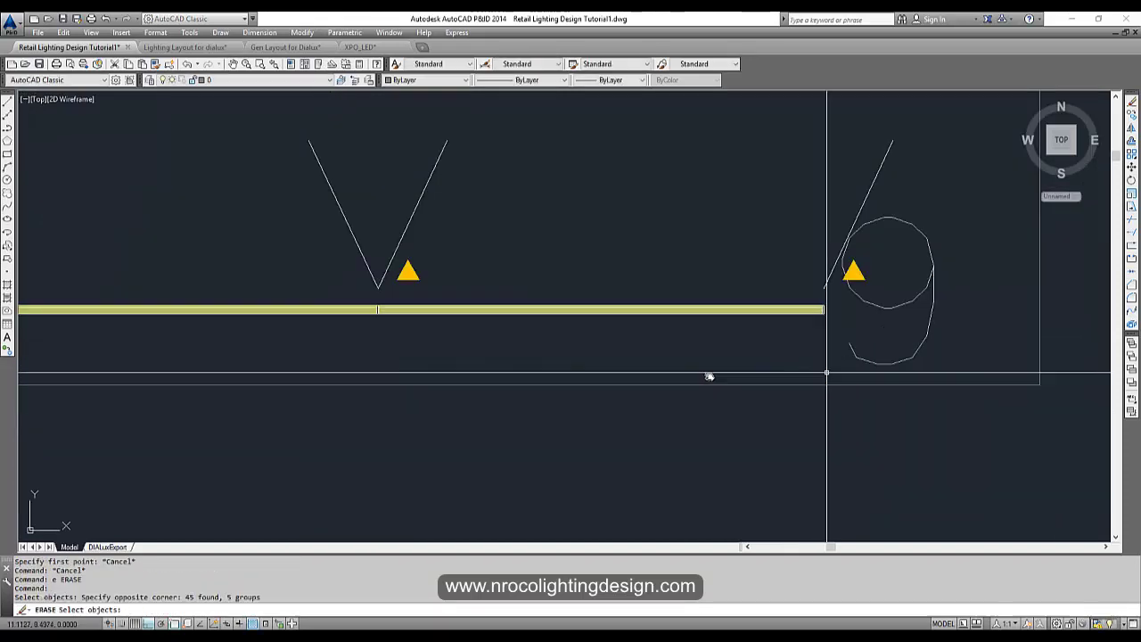
# Move the joined XPO symbols straight down onto the guide-line mark at the erased luminaire's end.
pyautogui.moveTo(708, 376); pyautogui.dragTo(823, 364, button='middle')
pyautogui.press('Escape')
pyautogui.press('Escape')
pyautogui.write('m')
pyautogui.press('Return')
pyautogui.click(750, 338)
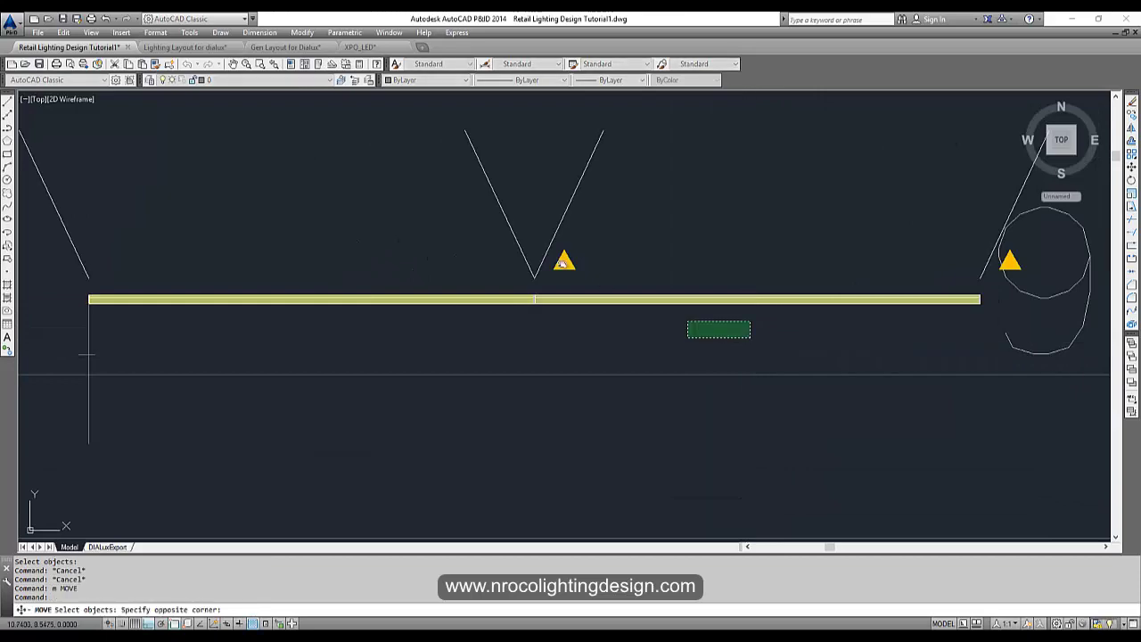
pyautogui.click(564, 262)
pyautogui.moveTo(127, 191); pyautogui.dragTo(128, 178, button='middle')
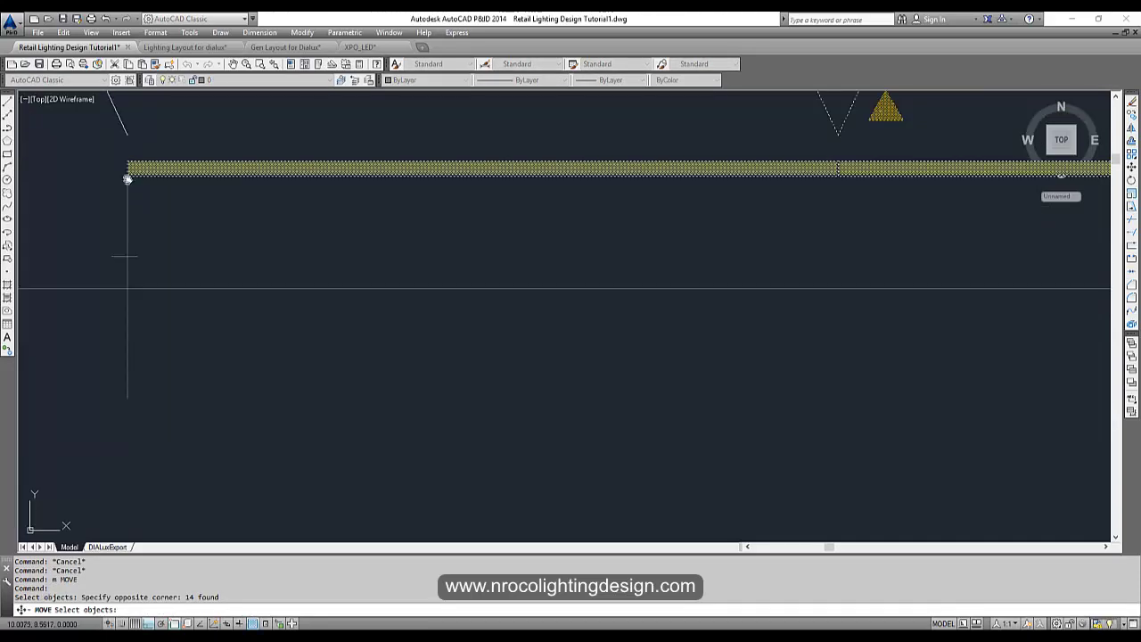
pyautogui.scroll(5, 132, 180)
pyautogui.click(104, 156)
pyautogui.scroll(-4, 155, 294)
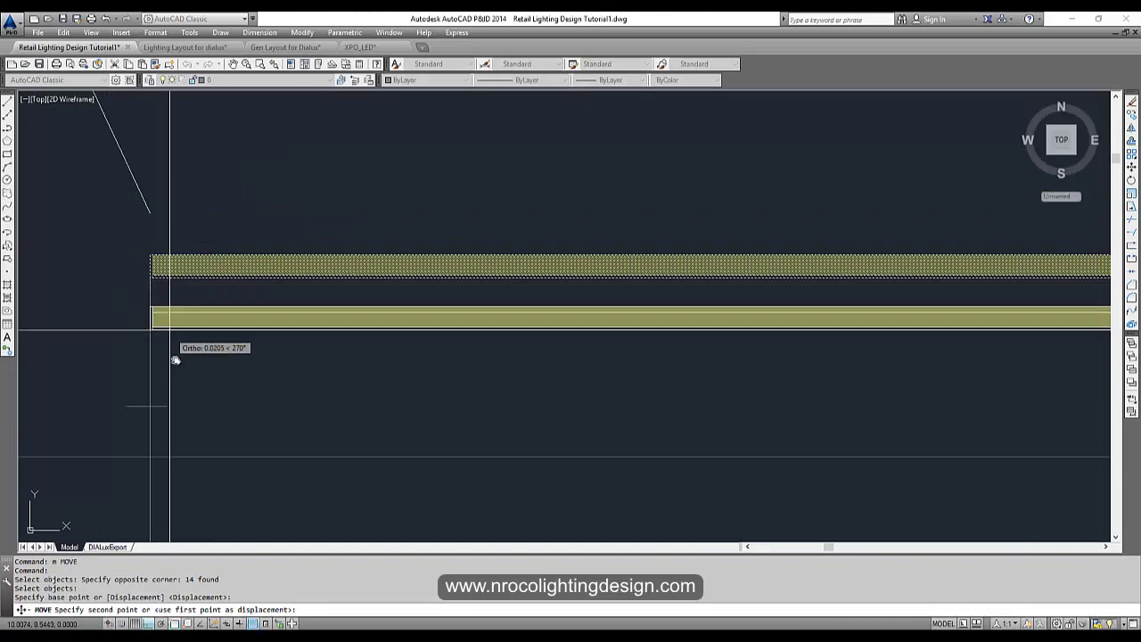
pyautogui.press('Escape')
pyautogui.press('Escape')
pyautogui.scroll(-2, 158, 407)
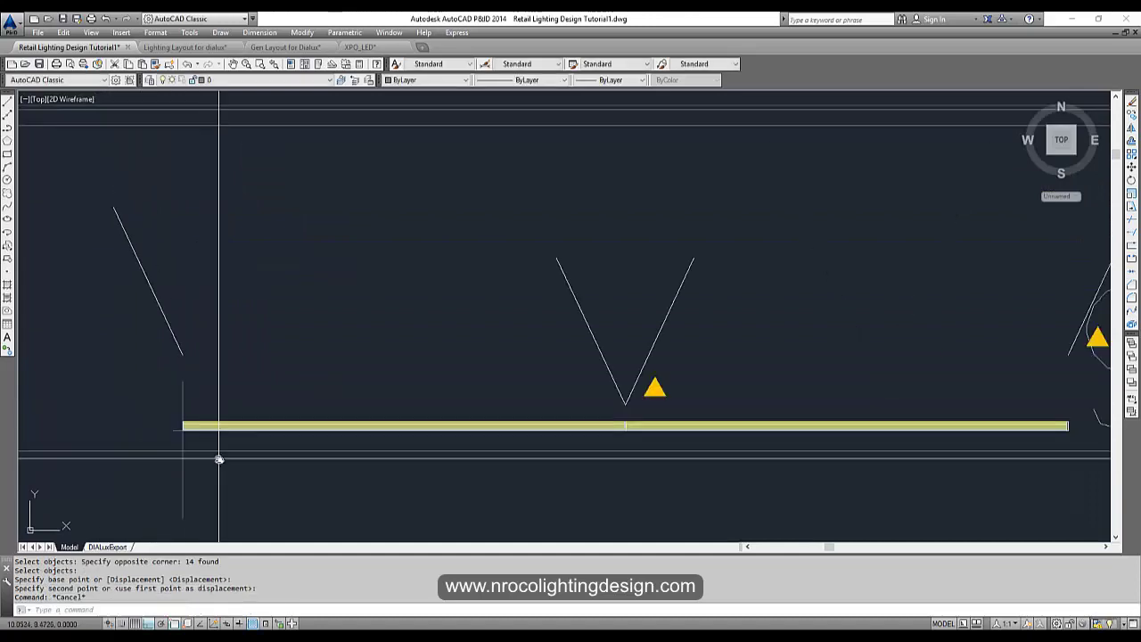
# Erase the guide lines at the end of the repositioned XPO symbols.
pyautogui.write('e')
pyautogui.press('Return')
pyautogui.click(212, 511)
pyautogui.press('Return')
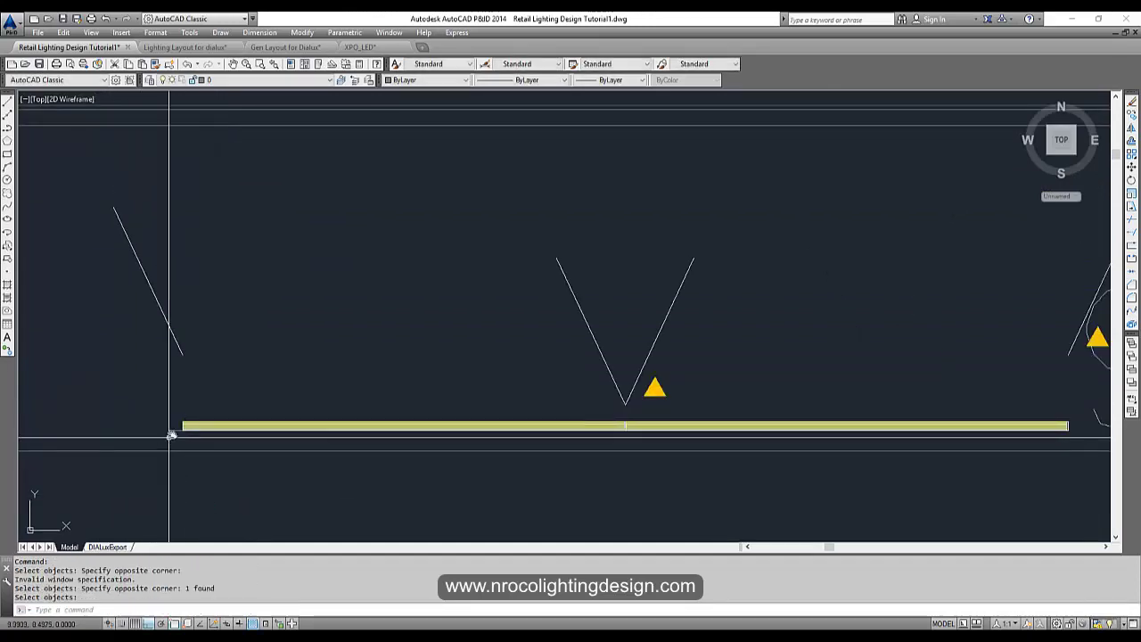
pyautogui.scroll(-5, 188, 446)
pyautogui.scroll(-1, 571, 336)
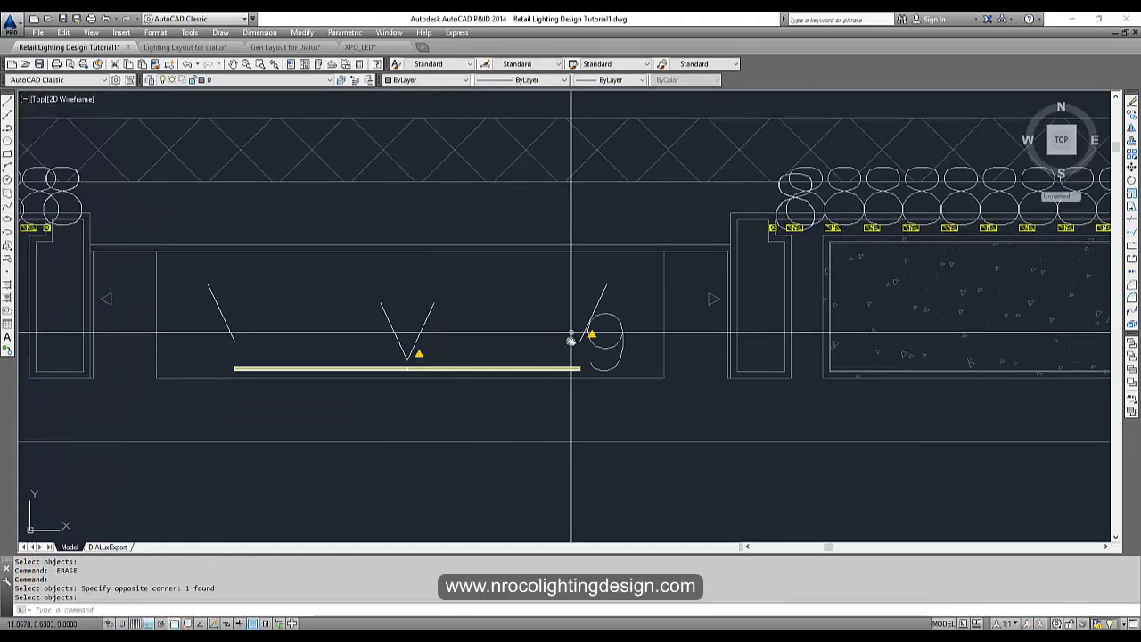
# Examine the angled lines of the XPO pair by selecting them one at a time.
pyautogui.scroll(3, 535, 407)
pyautogui.scroll(-8, 471, 428)
pyautogui.scroll(2, 481, 389)
pyautogui.scroll(6, 506, 384)
pyautogui.click(212, 371)
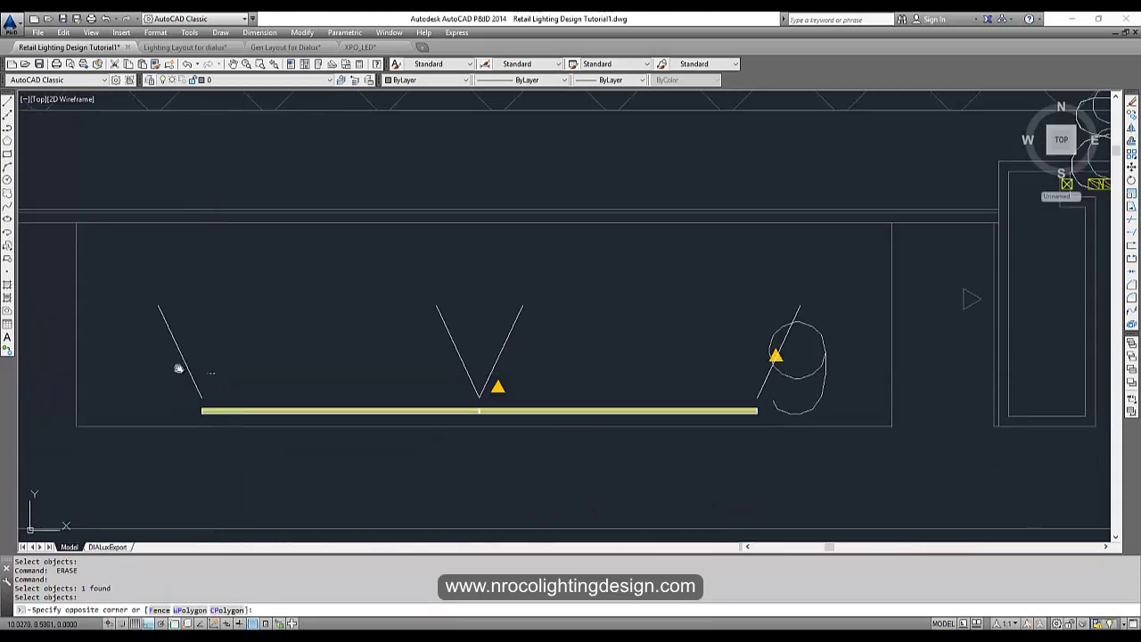
pyautogui.click(178, 369)
pyautogui.press('Escape')
pyautogui.click(470, 348)
pyautogui.click(451, 339)
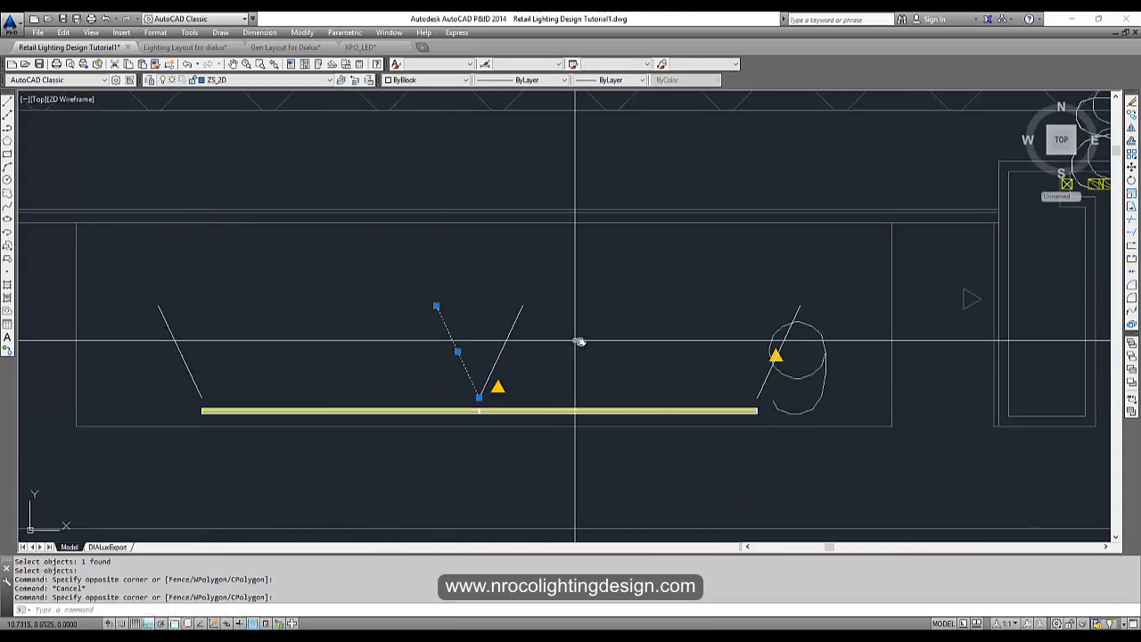
pyautogui.press('Escape')
pyautogui.click(555, 336)
pyautogui.click(518, 314)
pyautogui.press('Escape')
# Copy the XPO pair with its label 9 straight down the plan to just outside the opposite wall.
pyautogui.scroll(-4, 472, 344)
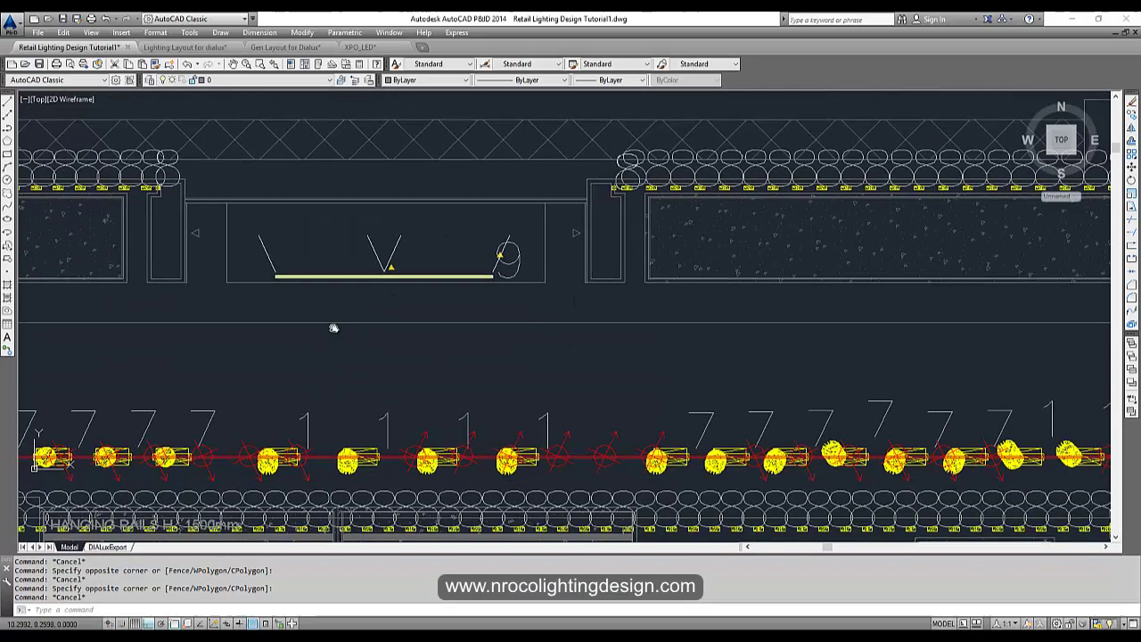
pyautogui.scroll(-4, 365, 357)
pyautogui.moveTo(394, 481); pyautogui.dragTo(417, 477, button='middle')
pyautogui.scroll(2, 418, 166)
pyautogui.press('Escape')
pyautogui.press('Escape')
pyautogui.moveTo(420, 161); pyautogui.dragTo(404, 252, button='middle')
pyautogui.write('c')
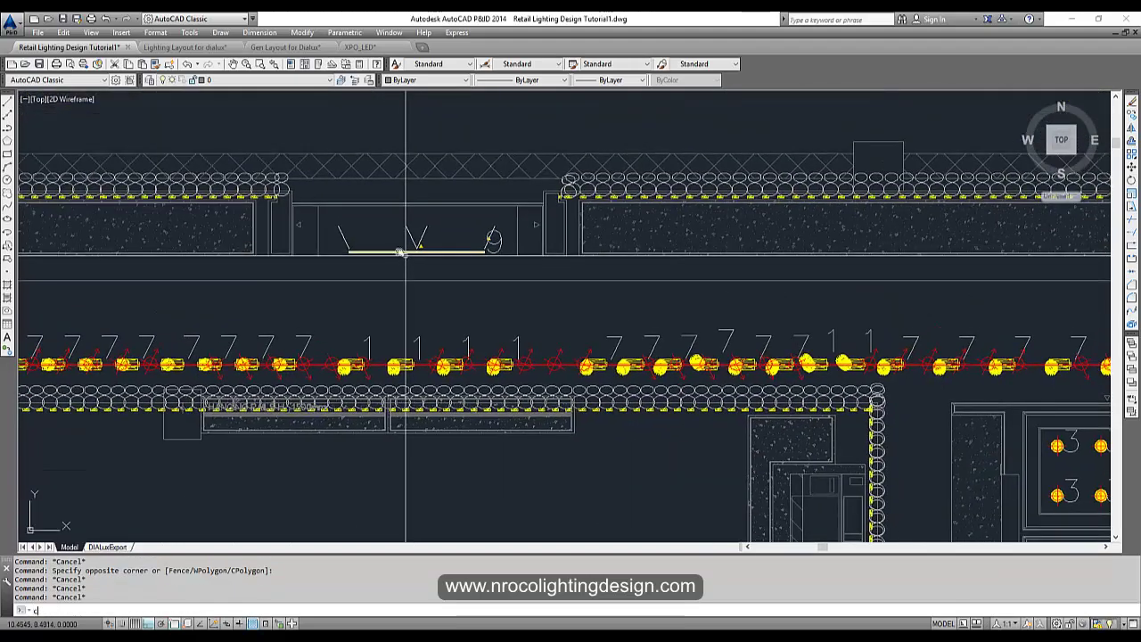
pyautogui.click(500, 274)
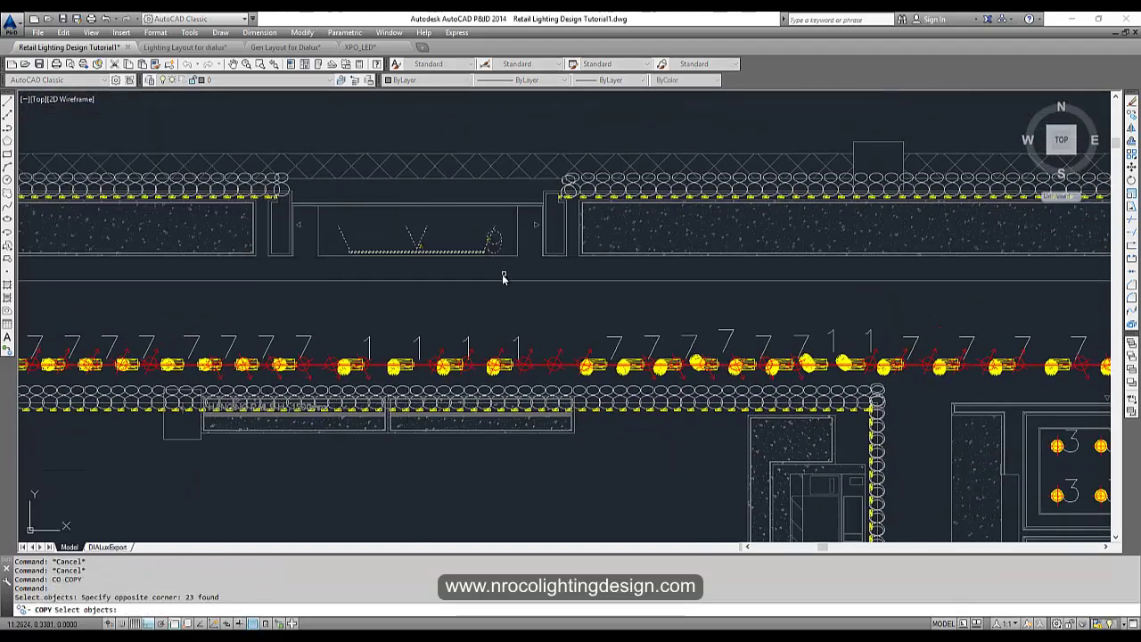
pyautogui.press('Return')
pyautogui.click(436, 273)
pyautogui.scroll(-5, 435, 272)
pyautogui.scroll(6, 515, 477)
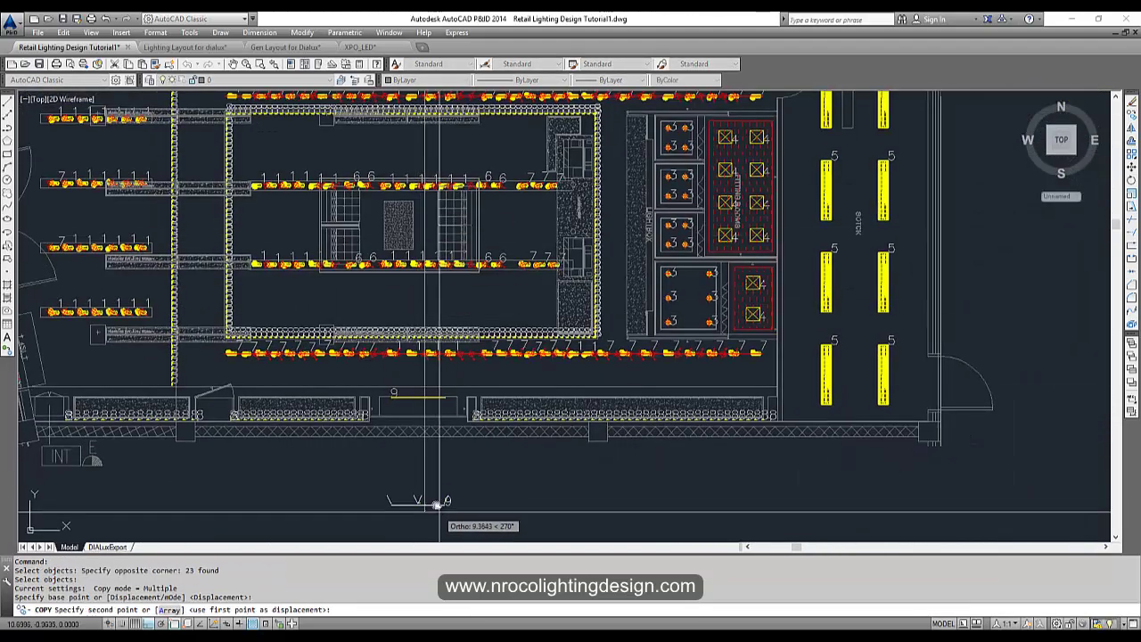
pyautogui.press('Escape')
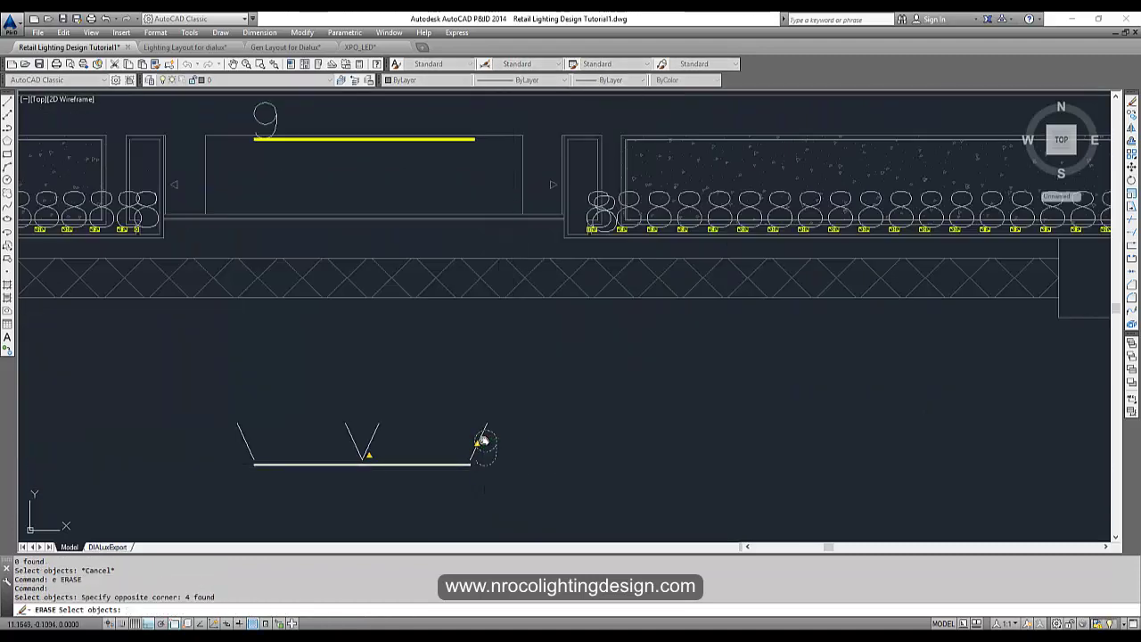
# Erase the copied label 9 and rotate the copied XPO pair by 180 degrees.
pyautogui.press('Return')
pyautogui.write('ro')
pyautogui.press('Return')
pyautogui.click(521, 500)
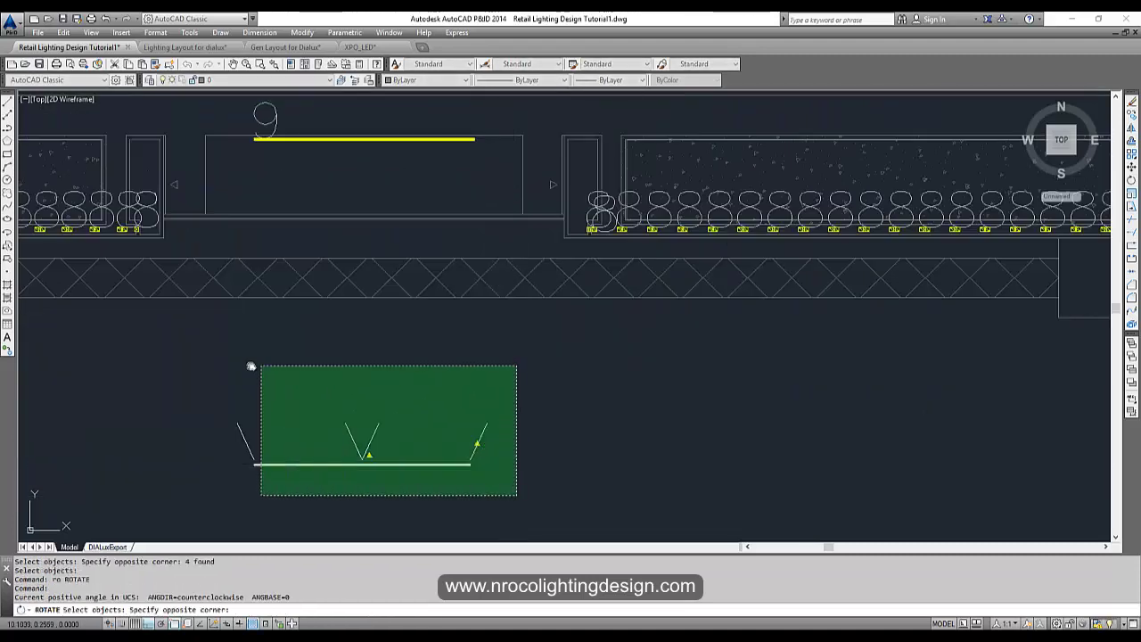
pyautogui.click(252, 365)
pyautogui.press('Return')
pyautogui.click(418, 389)
pyautogui.press('Escape')
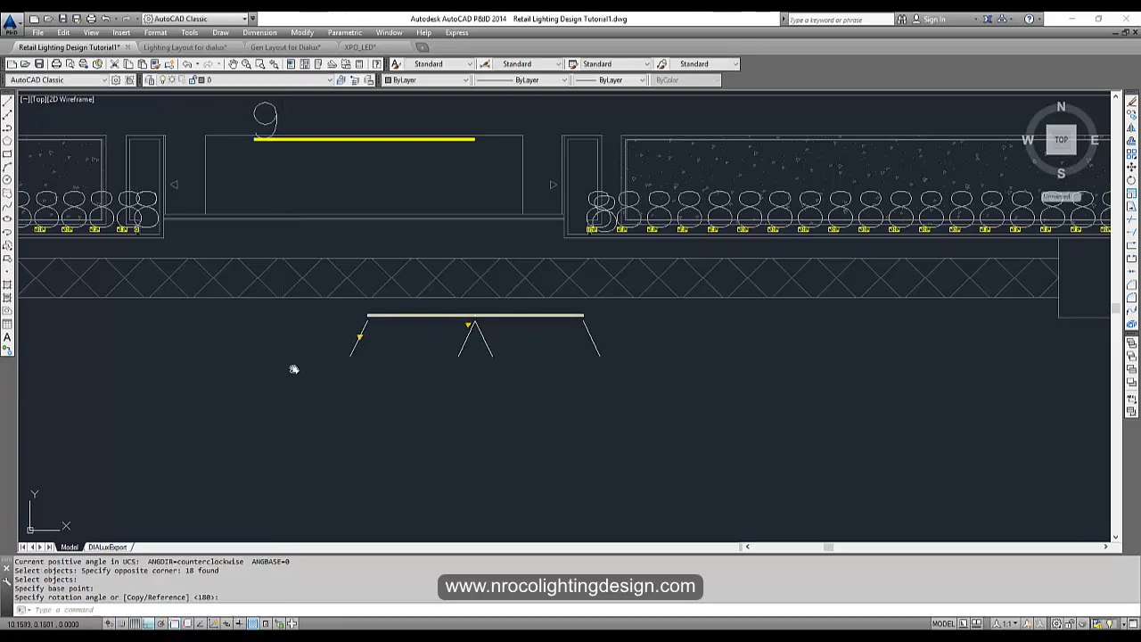
pyautogui.press('Escape')
# Draw short vertical and horizontal guide lines at the left end of the yellow luminaire 9 near the lower wall.
pyautogui.scroll(4, 263, 170)
pyautogui.moveTo(269, 161); pyautogui.dragTo(318, 279, button='middle')
pyautogui.scroll(5, 300, 271)
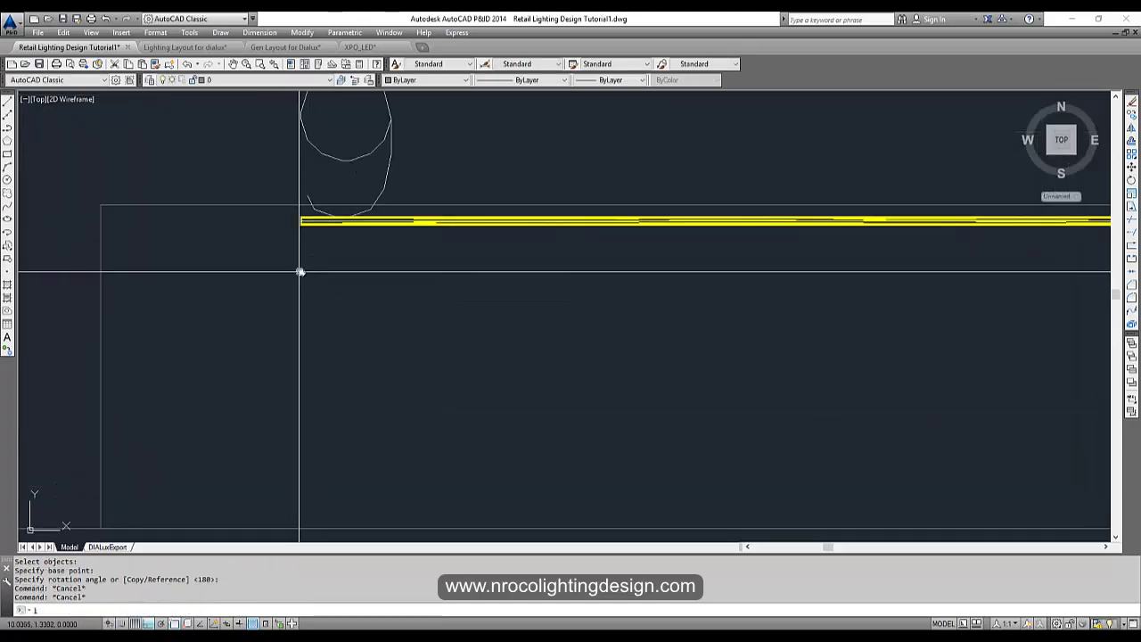
pyautogui.press('Escape')
pyautogui.write('l')
pyautogui.press('Return')
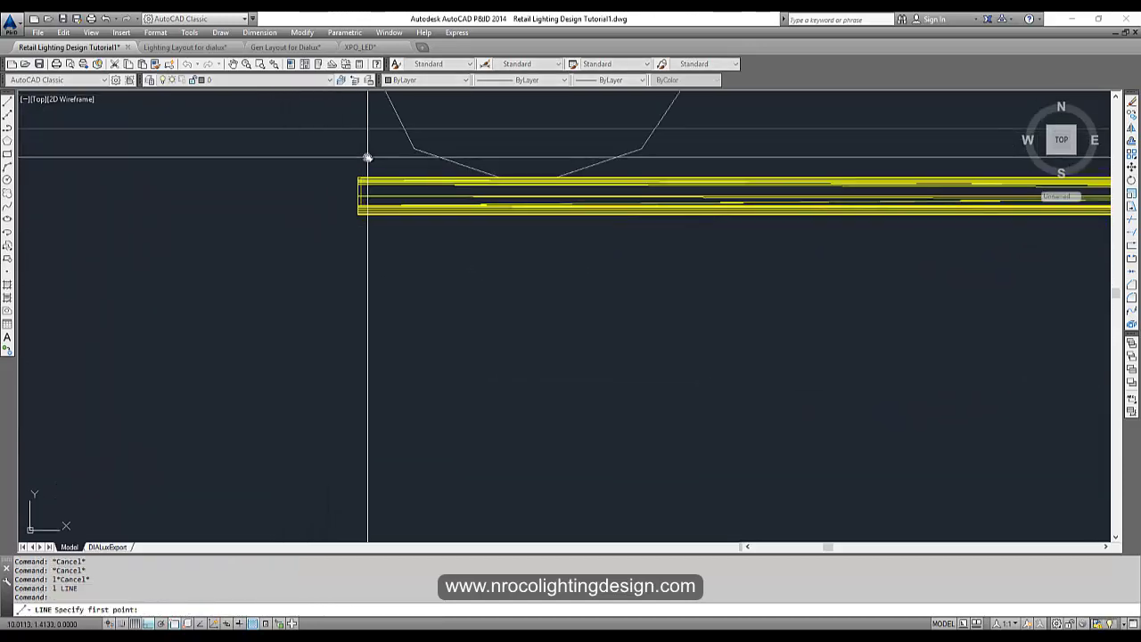
pyautogui.click(402, 426)
pyautogui.press('Escape')
pyautogui.press('Return')
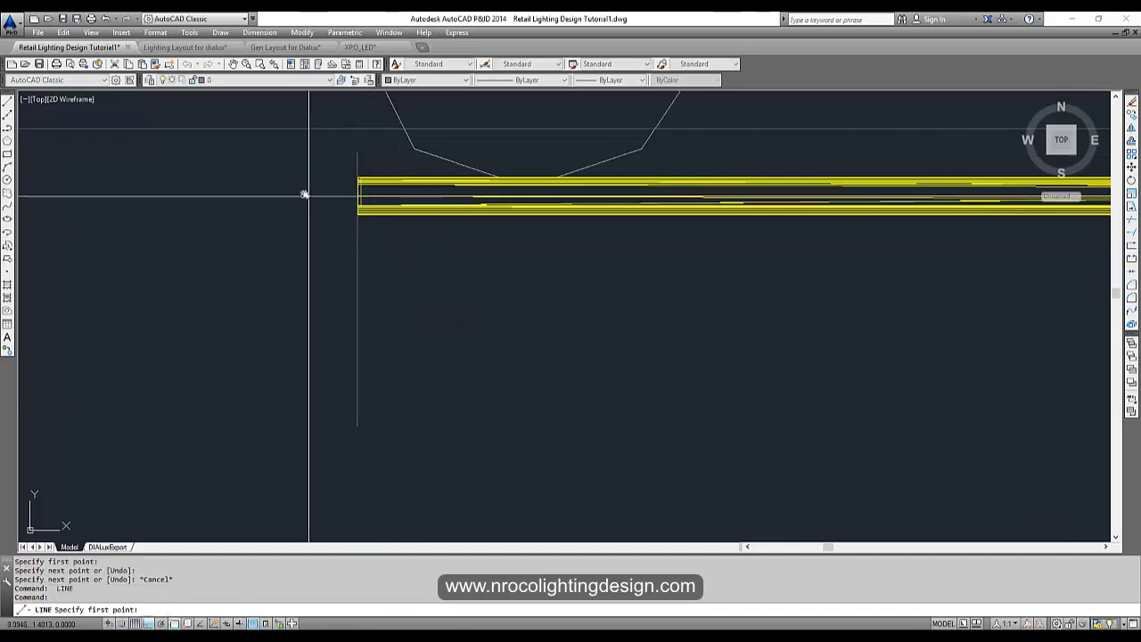
pyautogui.press('Escape')
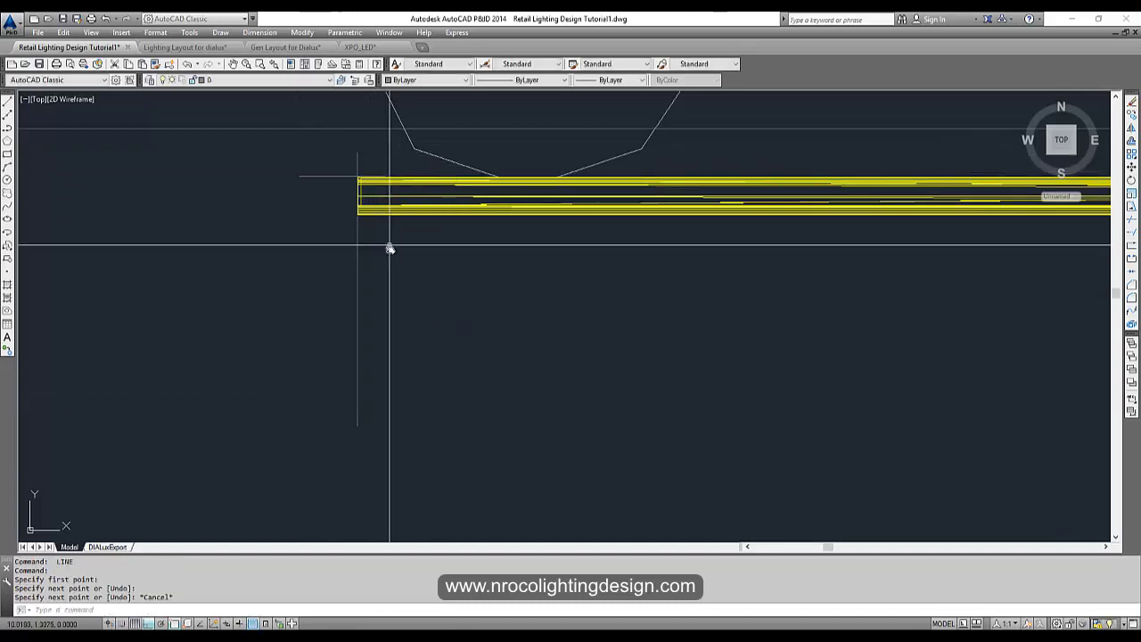
# Erase the yellow luminaire 9 near the lower wall, keeping its label and the guide lines.
pyautogui.scroll(-5, 432, 269)
pyautogui.write('e')
pyautogui.press('Return')
pyautogui.scroll(4, 415, 266)
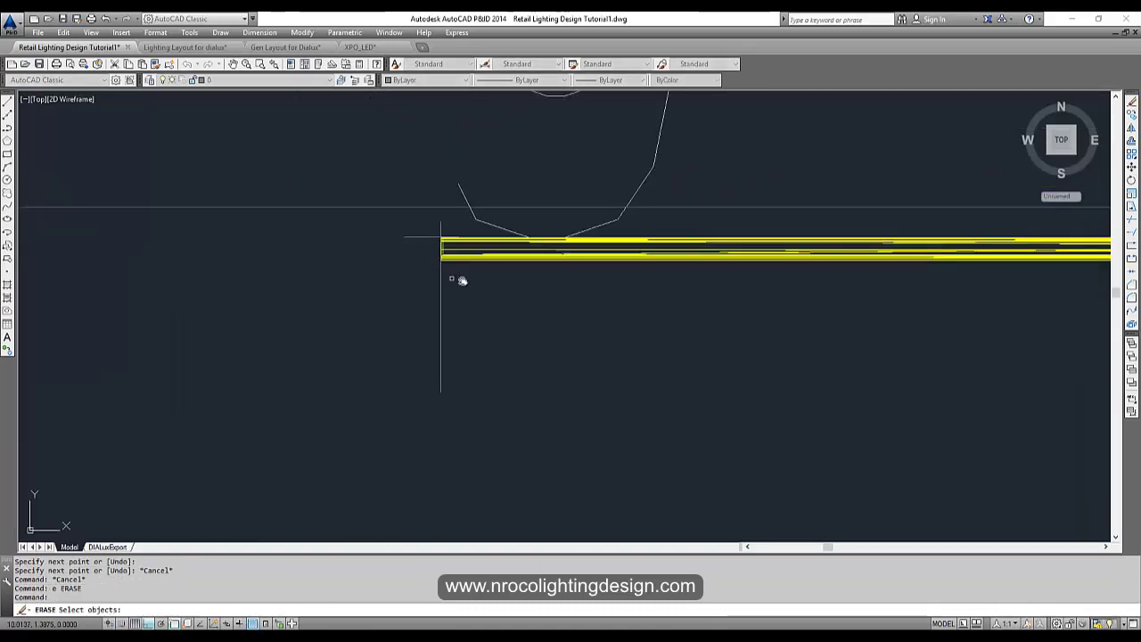
pyautogui.click(507, 259)
pyautogui.press('Return')
pyautogui.scroll(-10, 491, 316)
pyautogui.press('Escape')
pyautogui.press('Escape')
# Move the rotated XPO pair so its upper-left corner sits on the guide-line intersection below the lower label 9.
pyautogui.moveTo(508, 401); pyautogui.dragTo(450, 233, button='middle')
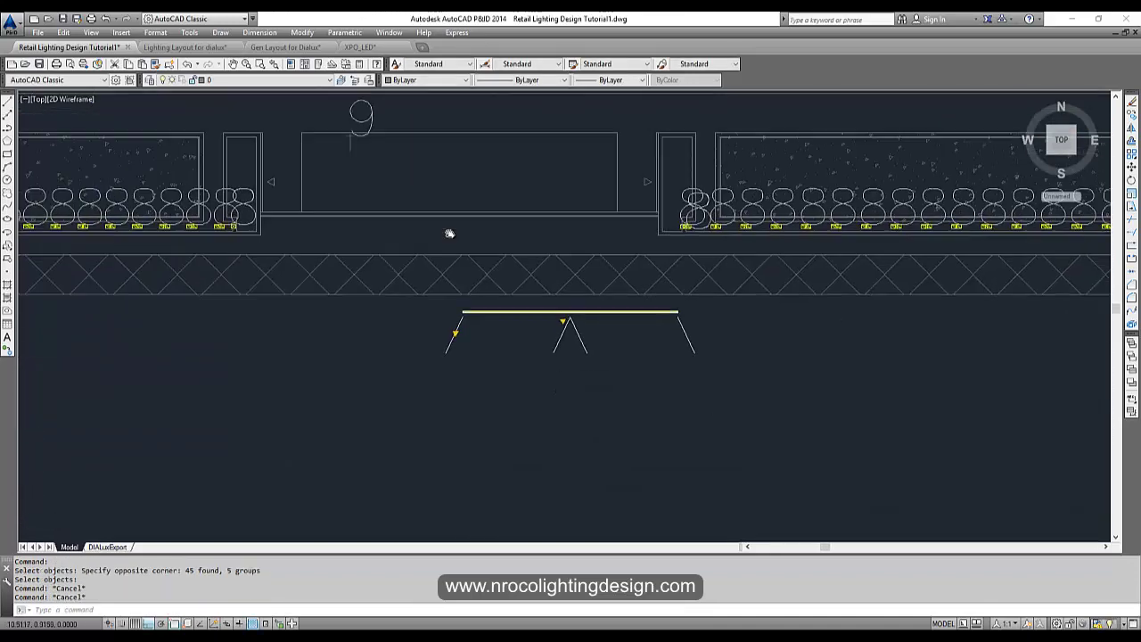
pyautogui.write('m')
pyautogui.press('Return')
pyautogui.click(736, 396)
pyautogui.click(450, 309)
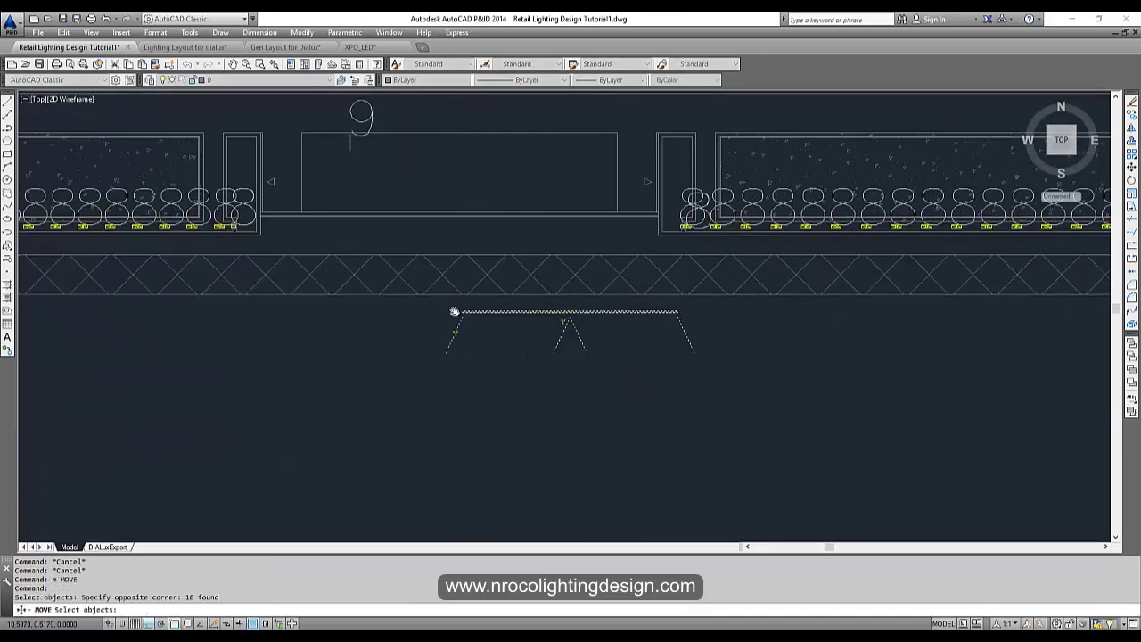
pyautogui.scroll(3, 454, 311)
pyautogui.press('Return')
pyautogui.click(484, 307)
pyautogui.scroll(-4, 438, 224)
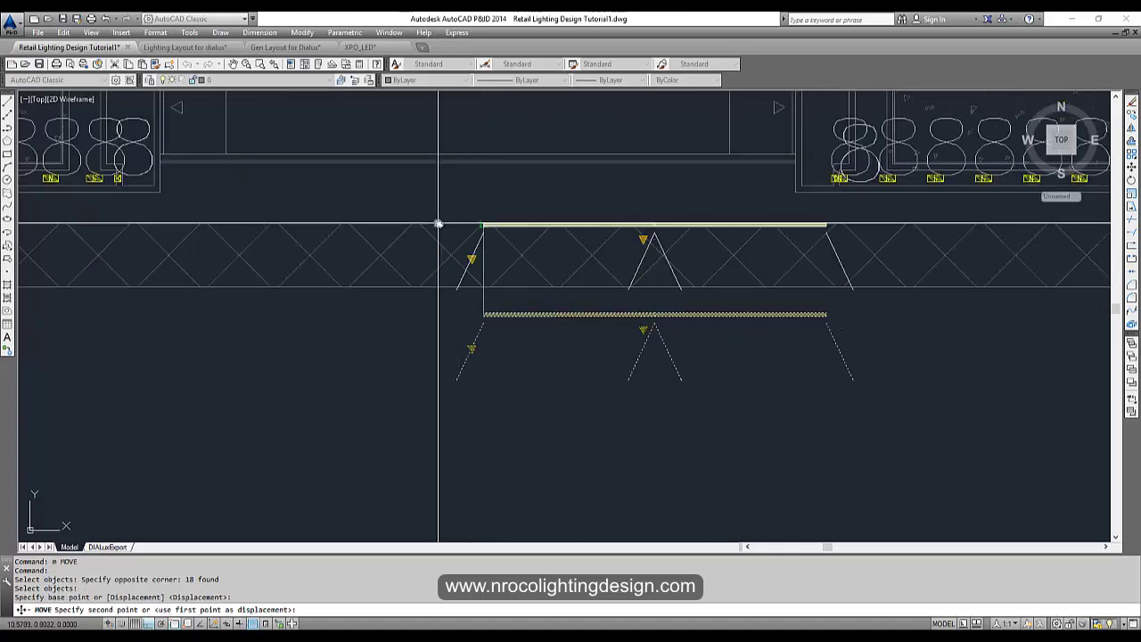
pyautogui.scroll(5, 484, 202)
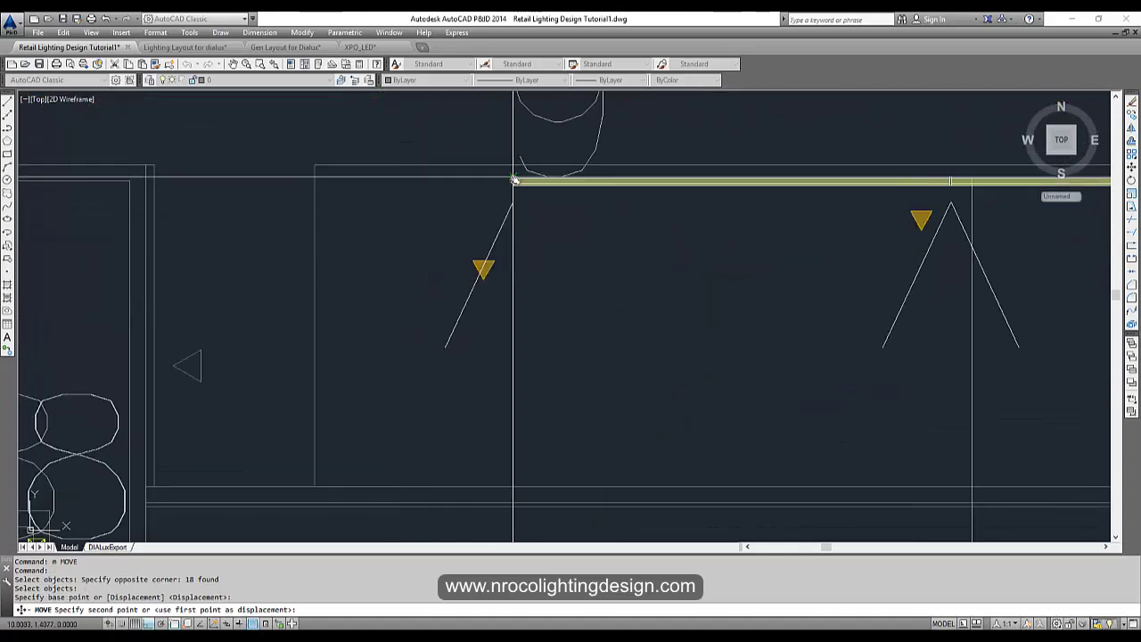
pyautogui.press('Escape')
pyautogui.press('Escape')
# Erase the guide lines at the left end of the lower XPO pair.
pyautogui.scroll(3, 514, 192)
pyautogui.write('e')
pyautogui.press('Return')
pyautogui.click(528, 297)
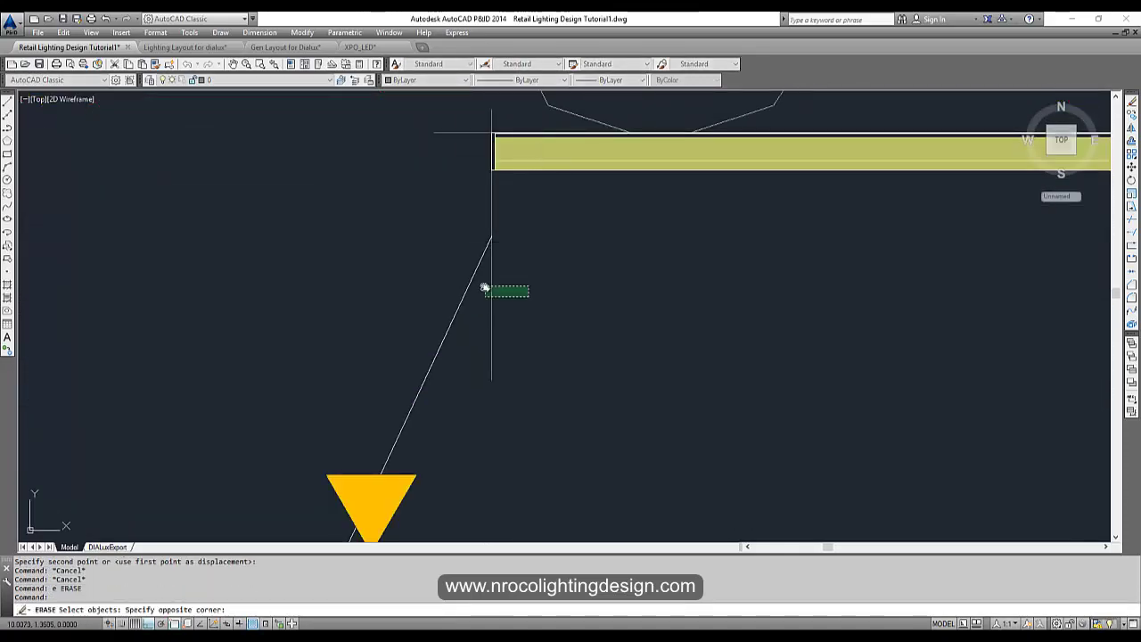
pyautogui.click(484, 288)
pyautogui.press('Escape')
pyautogui.press('Escape')
pyautogui.scroll(-4, 446, 232)
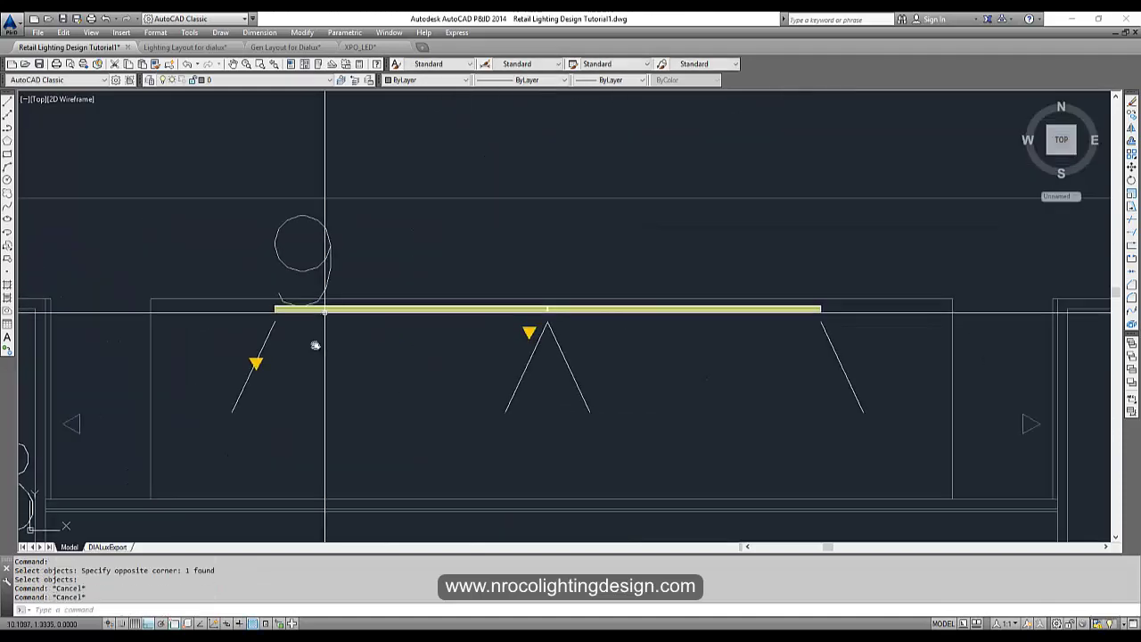
pyautogui.scroll(-8, 314, 345)
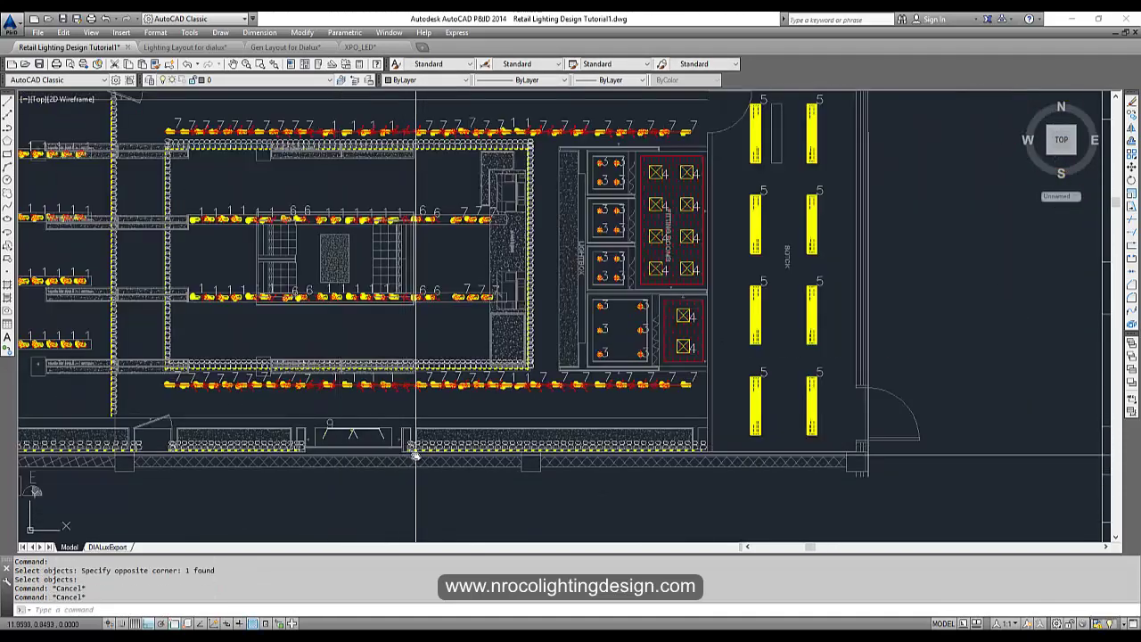
pyautogui.scroll(4, 365, 467)
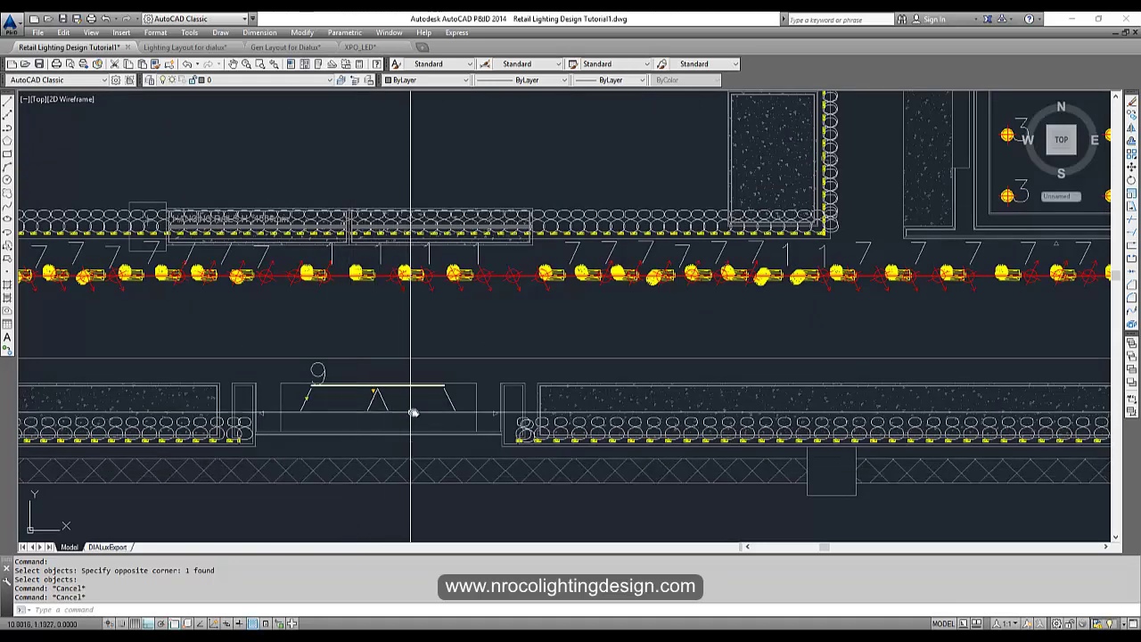
pyautogui.scroll(-6, 437, 299)
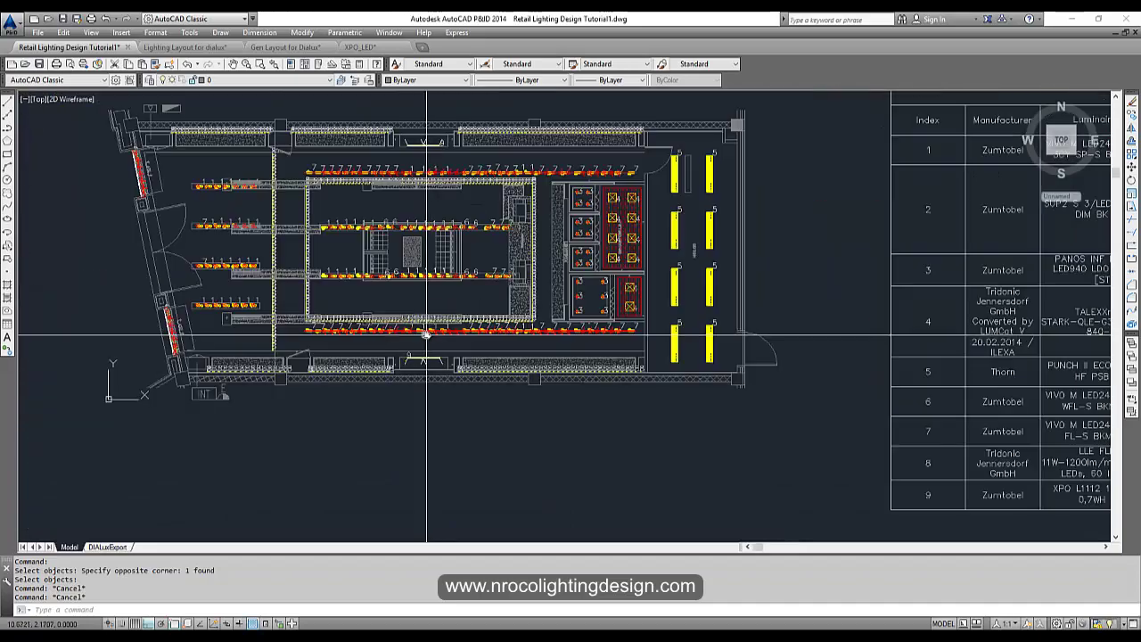
pyautogui.scroll(4, 436, 179)
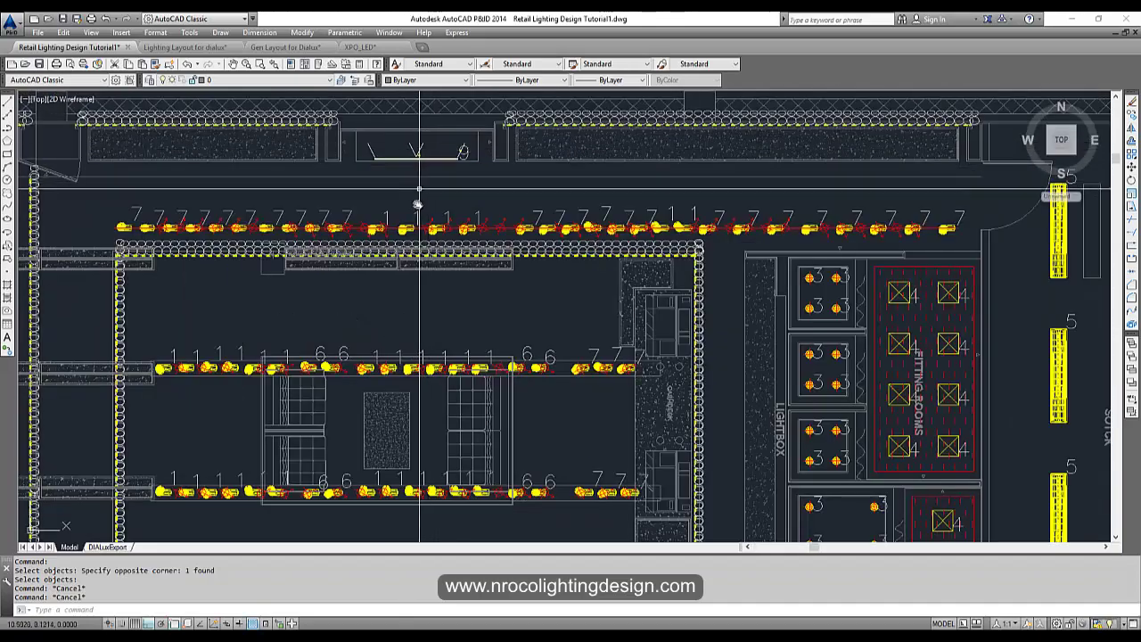
# Examine the row of small yellow LED luminaires labelled 8 along the shop's lower wall.
pyautogui.moveTo(465, 364)
pyautogui.mouseDown(button='middle')
pyautogui.moveTo(456, 324)
pyautogui.moveTo(483, 220)
pyautogui.mouseUp(button='middle')
pyautogui.moveTo(458, 428); pyautogui.dragTo(458, 425, button='middle')
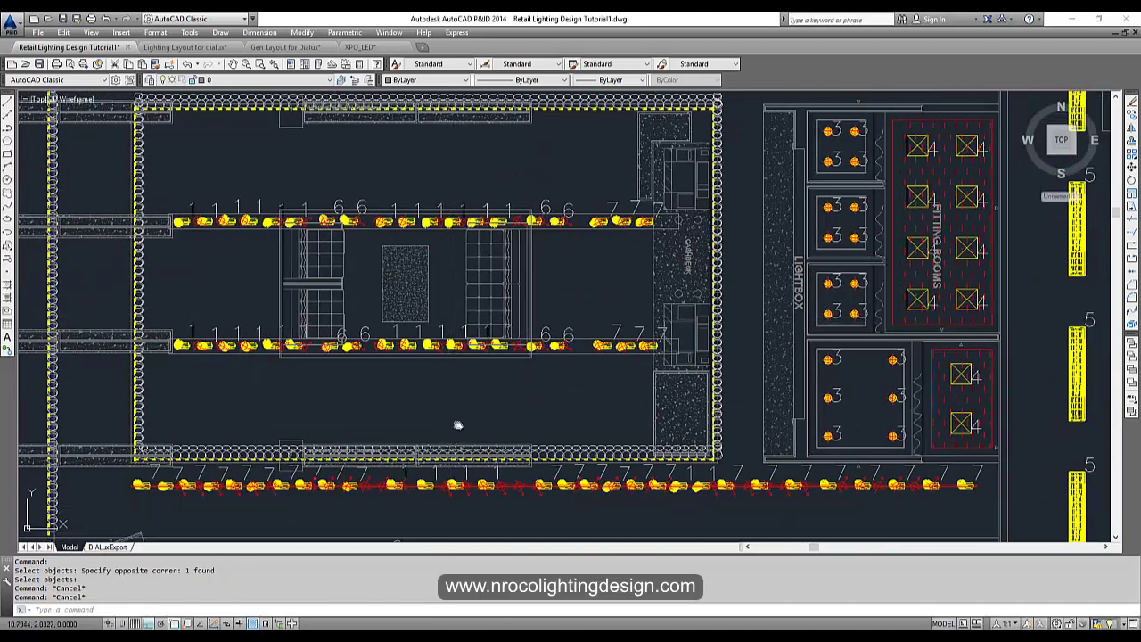
pyautogui.scroll(4, 459, 499)
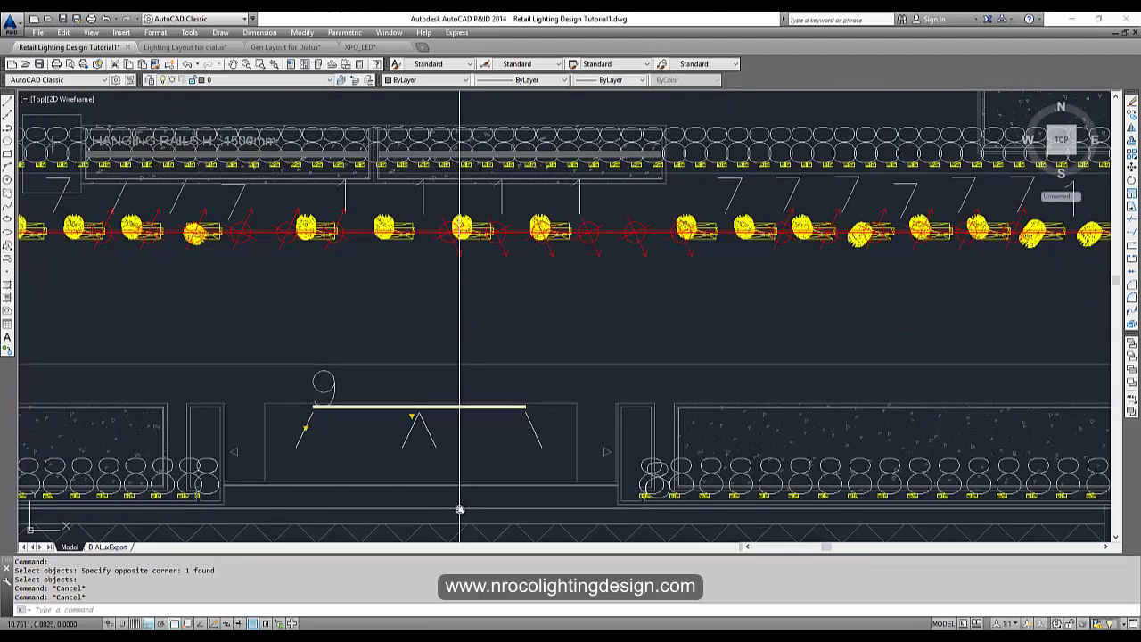
pyautogui.scroll(-4, 421, 446)
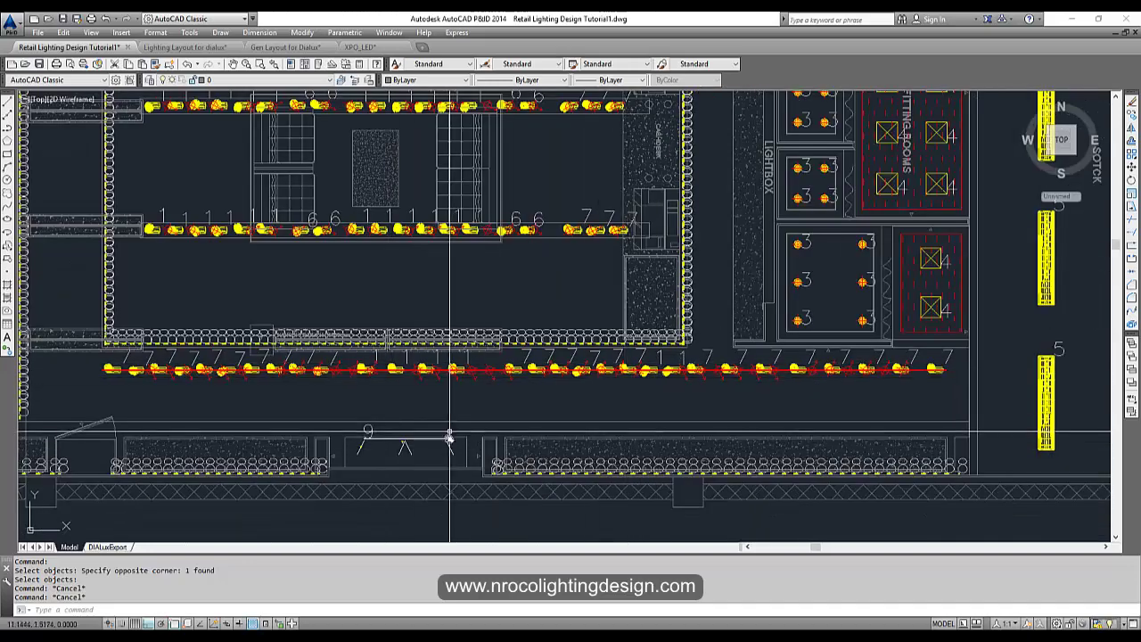
pyautogui.scroll(-3, 448, 442)
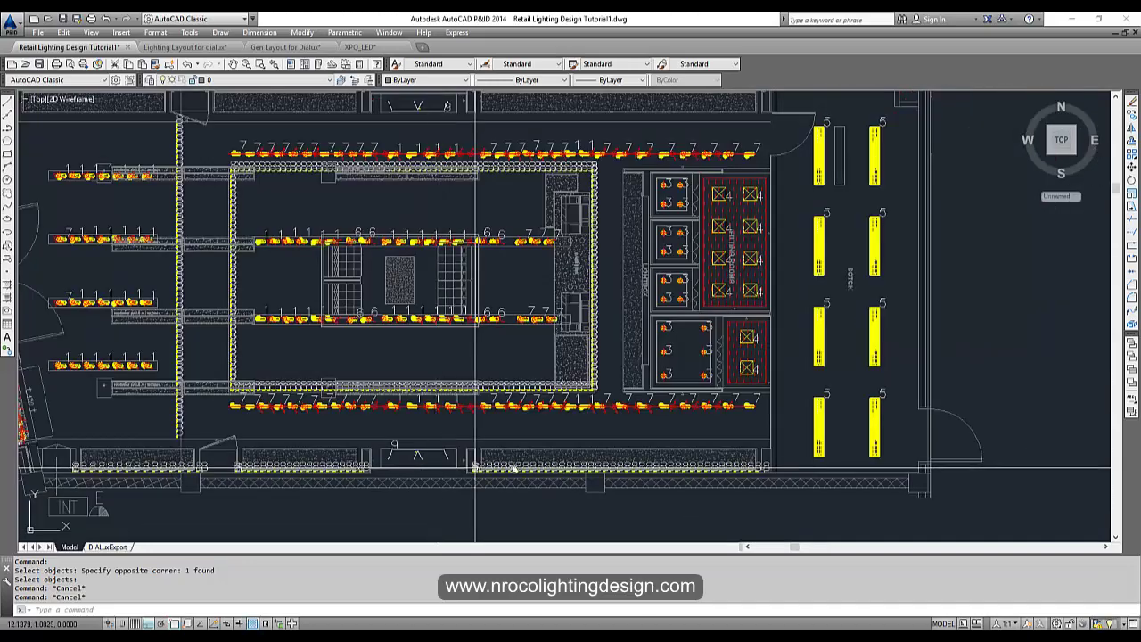
pyautogui.scroll(2, 532, 381)
pyautogui.scroll(3, 532, 381)
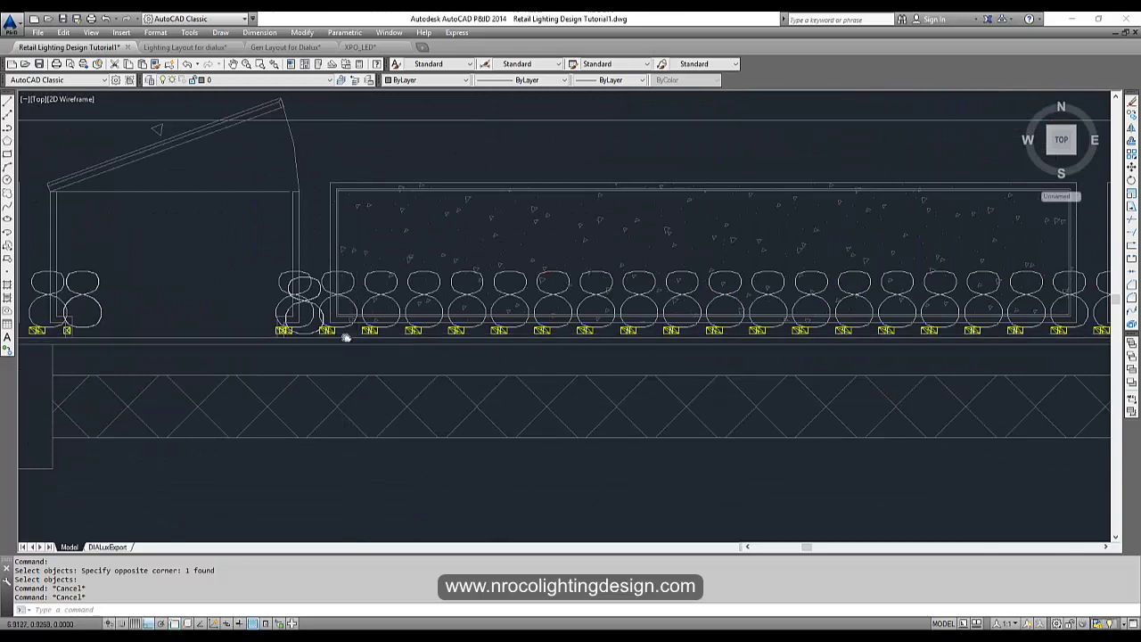
pyautogui.scroll(4, 401, 332)
pyautogui.scroll(-5, 395, 344)
pyautogui.scroll(1, 411, 346)
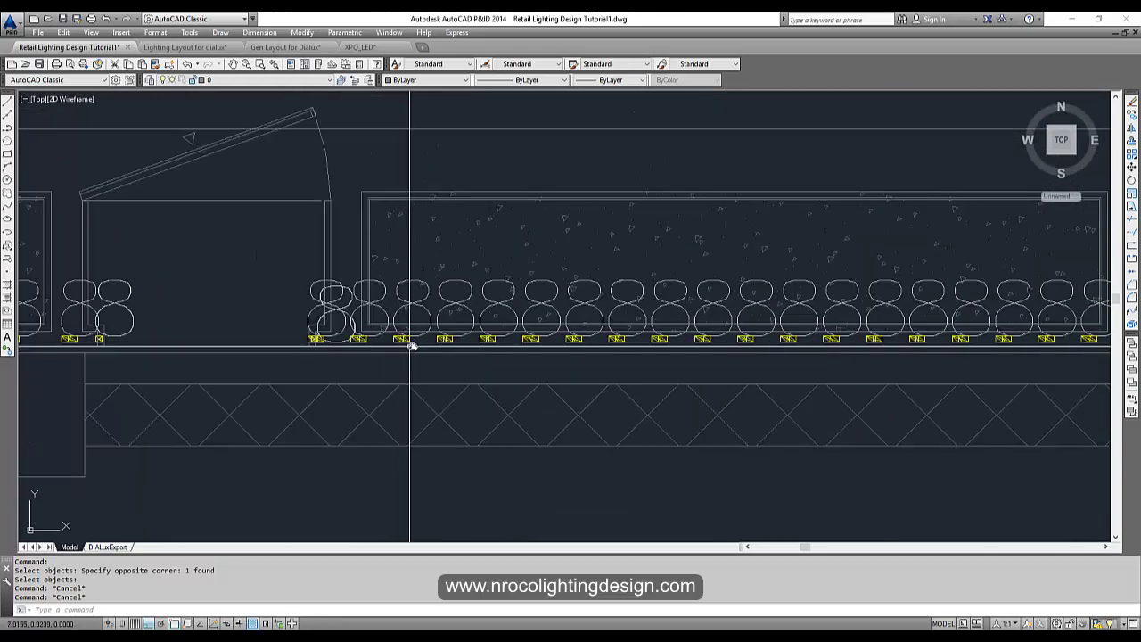
pyautogui.moveTo(416, 357); pyautogui.dragTo(242, 306, button='middle')
pyautogui.scroll(-2, 252, 336)
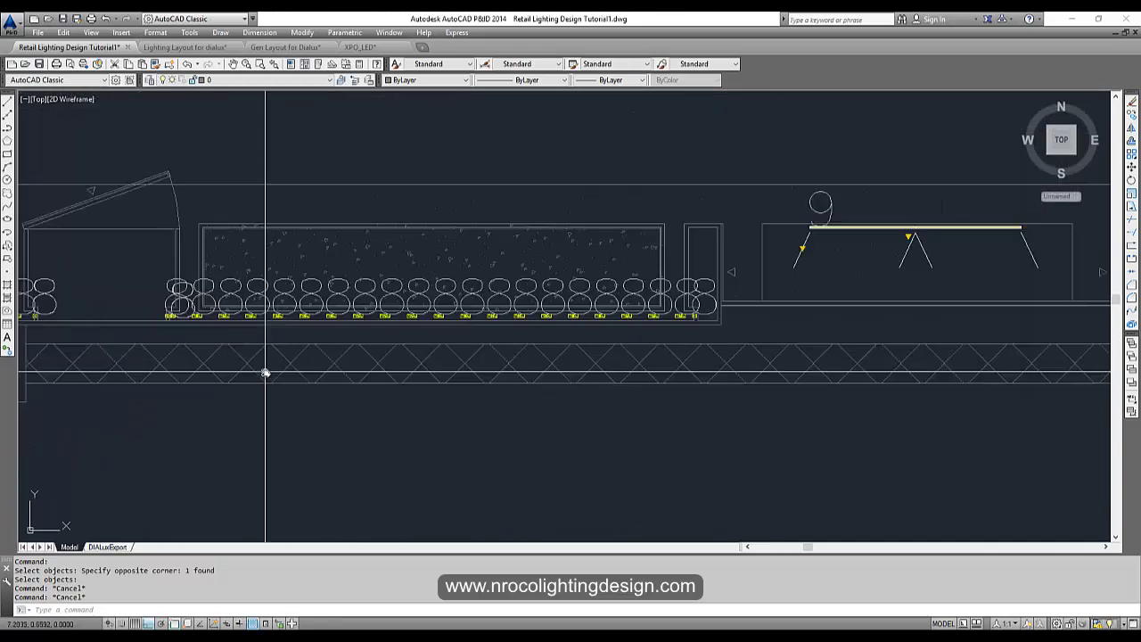
pyautogui.scroll(3, 181, 336)
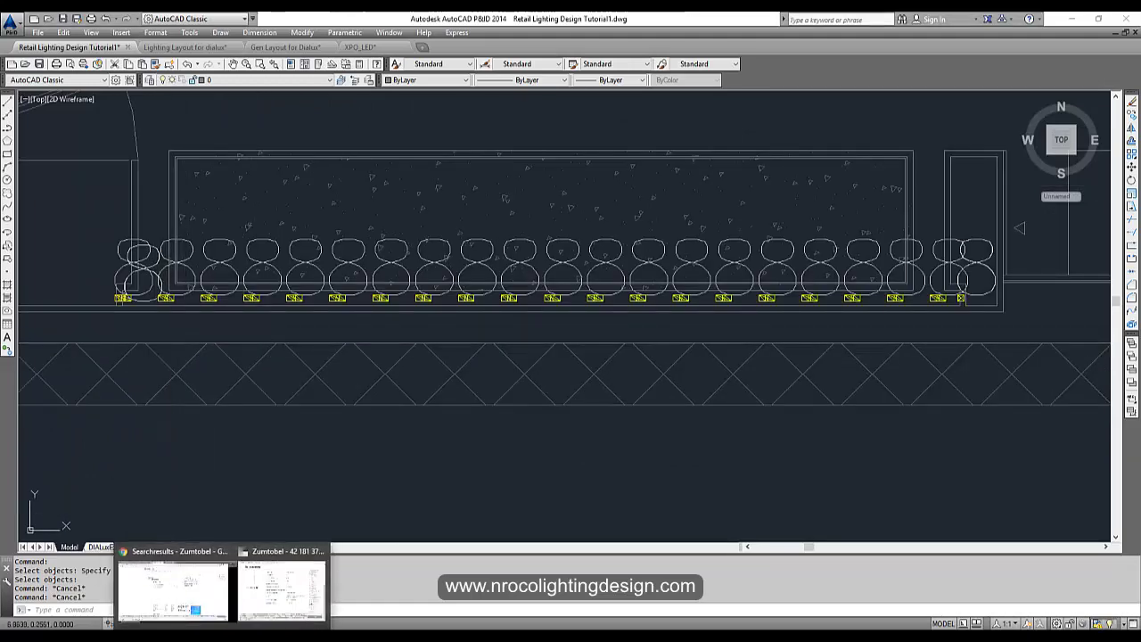
# Close the Zumtobel data sheet window and open the Tridonic website in a new Chrome tab.
pyautogui.click(284, 589)
pyautogui.click(567, 33)
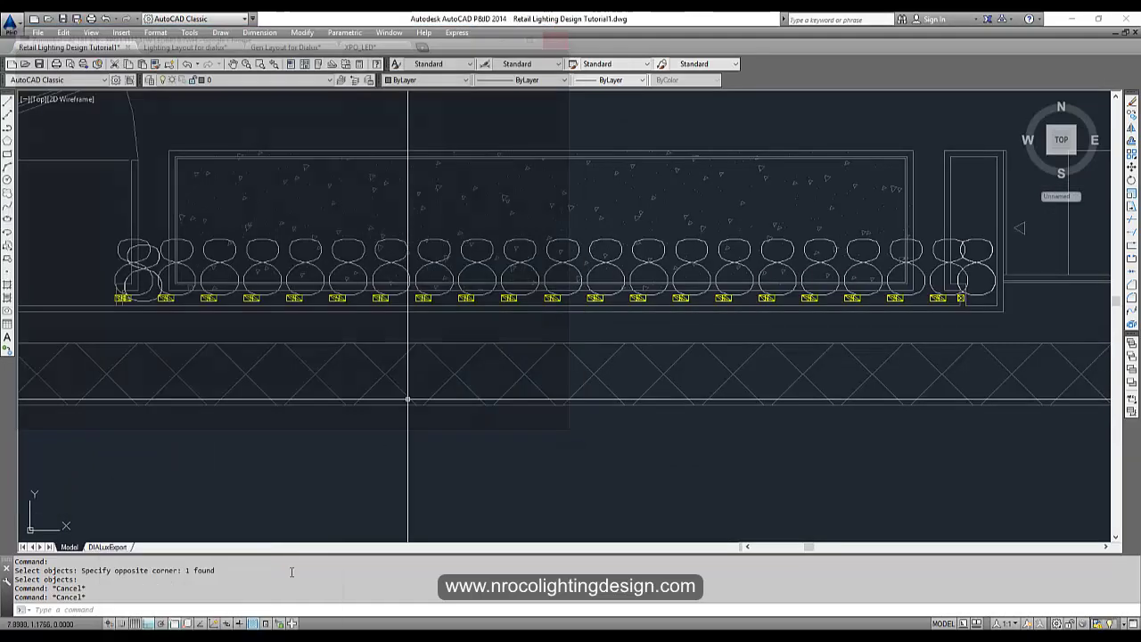
pyautogui.hotkey('alt', 'Tab')
pyautogui.click(595, 21)
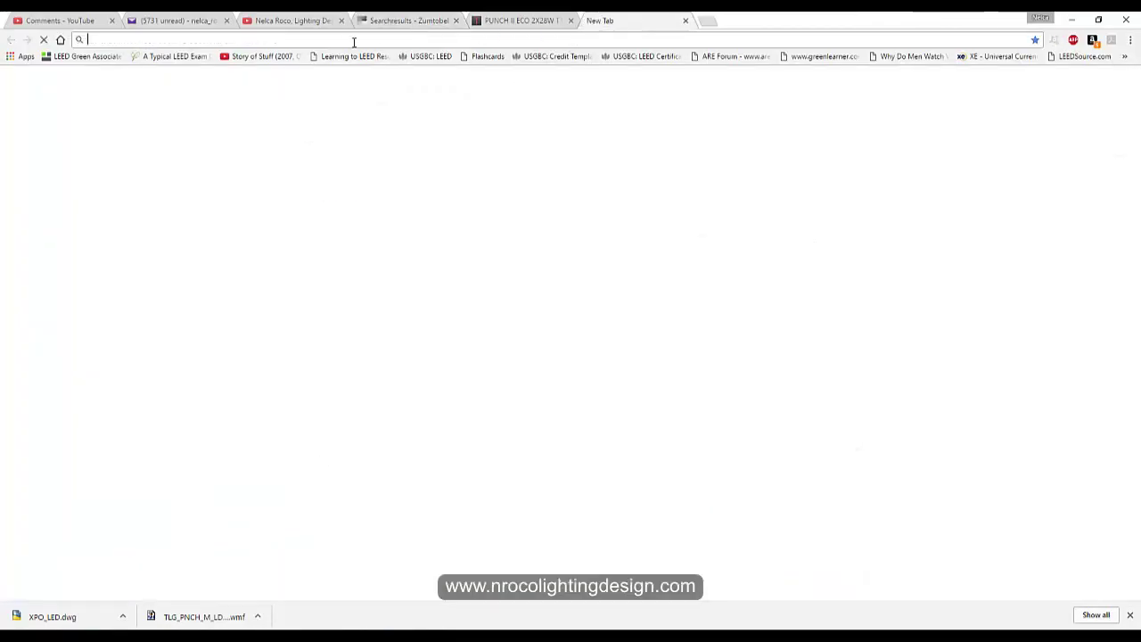
pyautogui.write('tri')
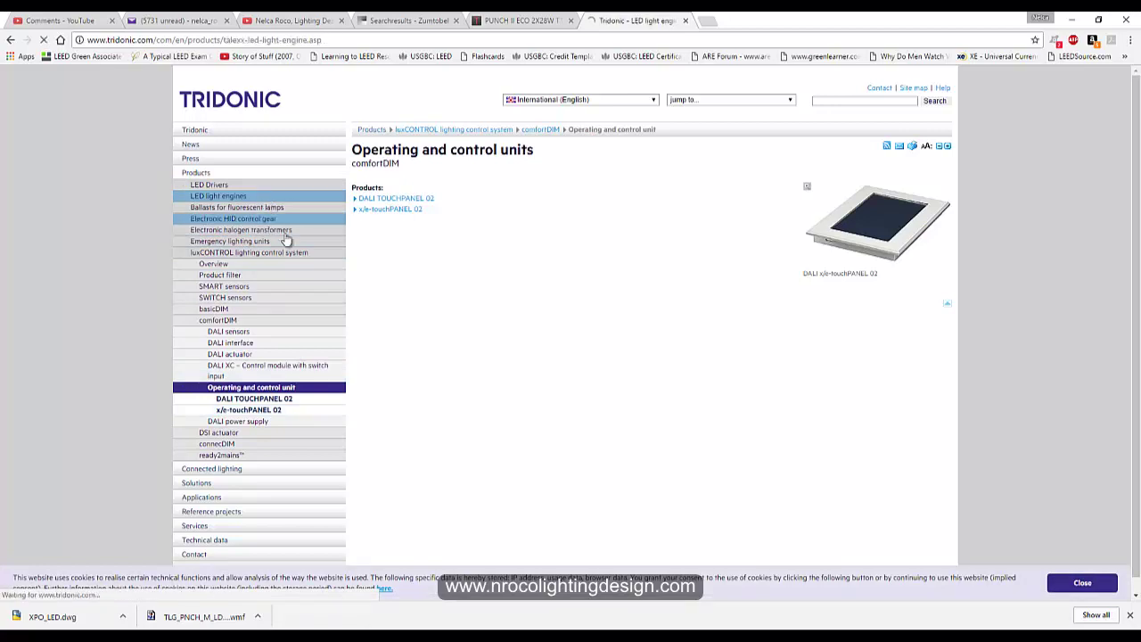
# Open the CAD file list of the flexible LED module LLE FLEX G2 8mm ADV.
pyautogui.click(421, 514)
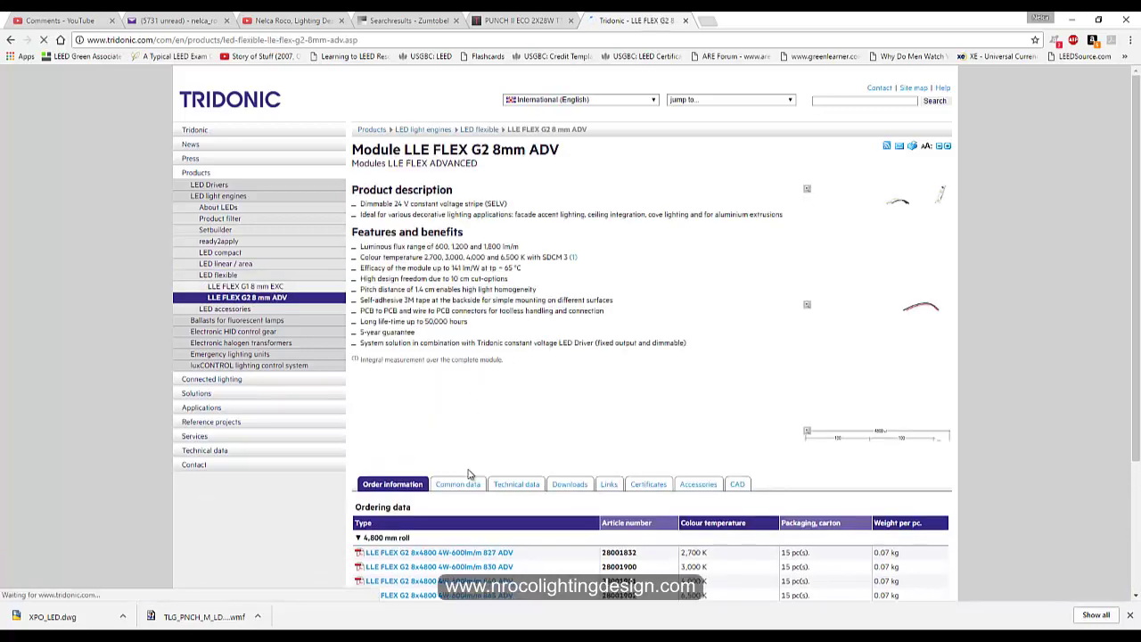
pyautogui.scroll(-3, 472, 479)
pyautogui.click(737, 306)
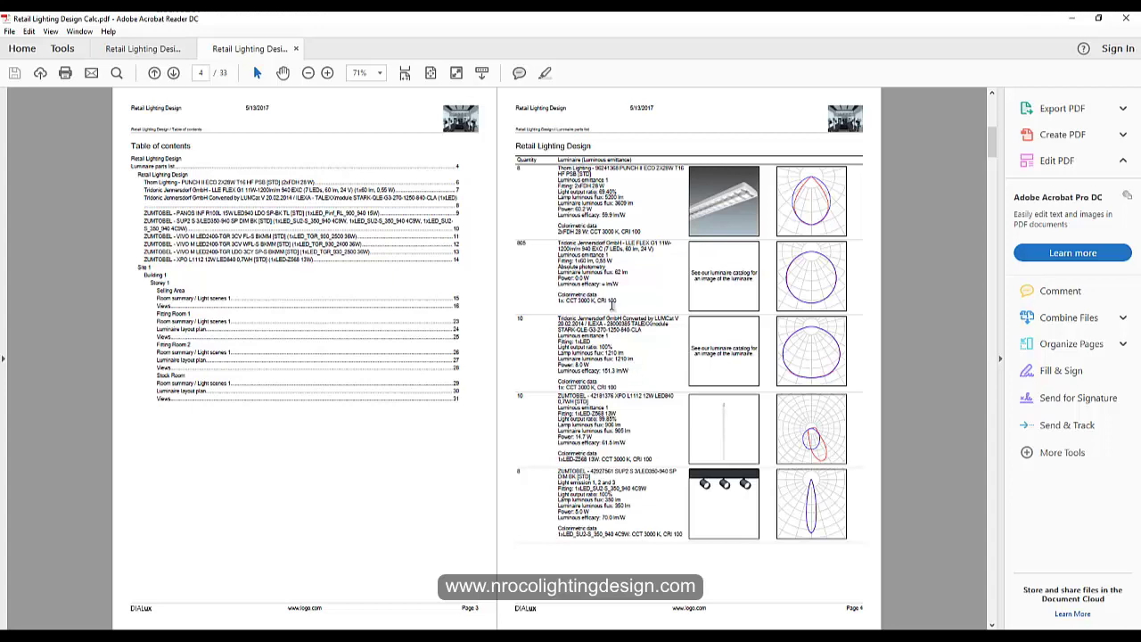
# Check the Tridonic LLE FLEX entry in the luminaire parts list of the Retail Lighting Design Calc PDF in Acrobat Reader.
pyautogui.click(328, 74)
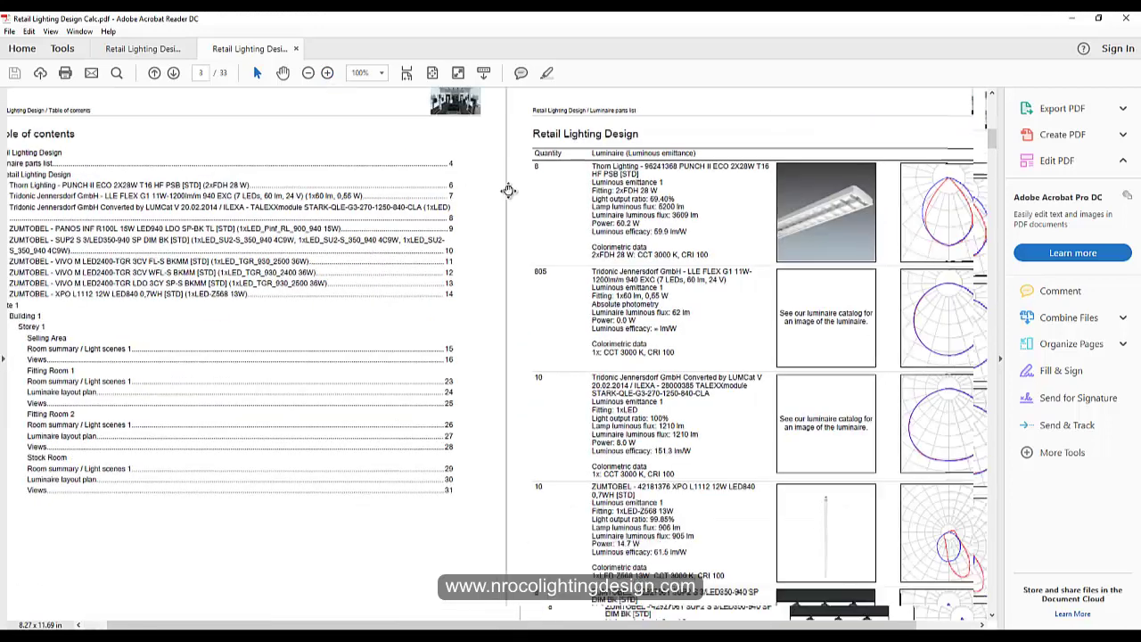
pyautogui.click(327, 73)
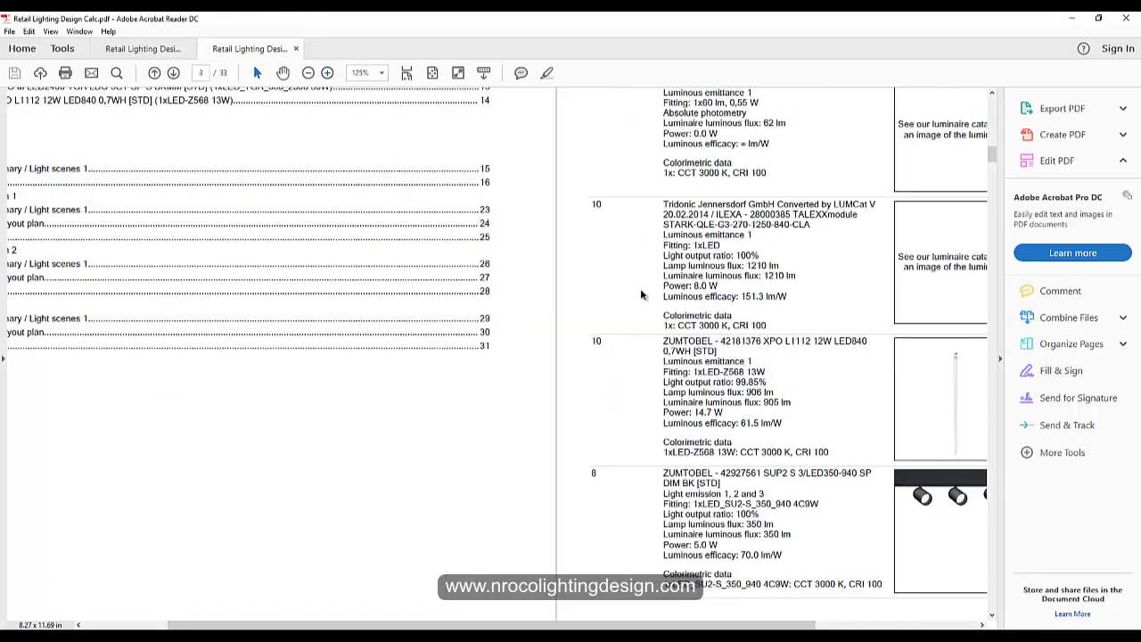
pyautogui.scroll(-3, 640, 288)
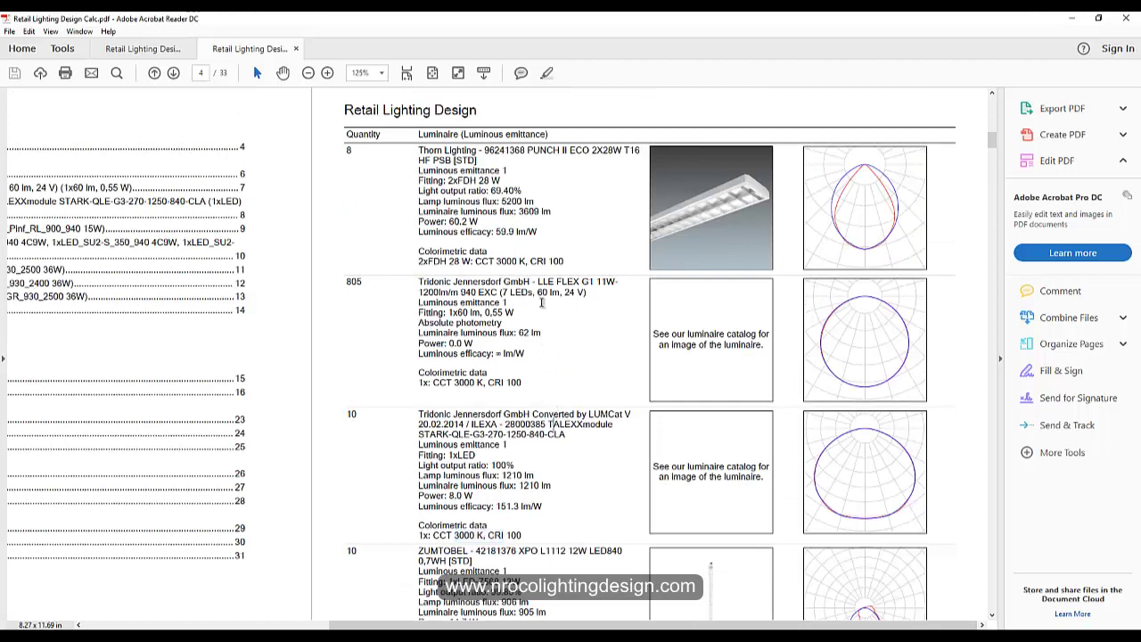
pyautogui.scroll(1, 534, 301)
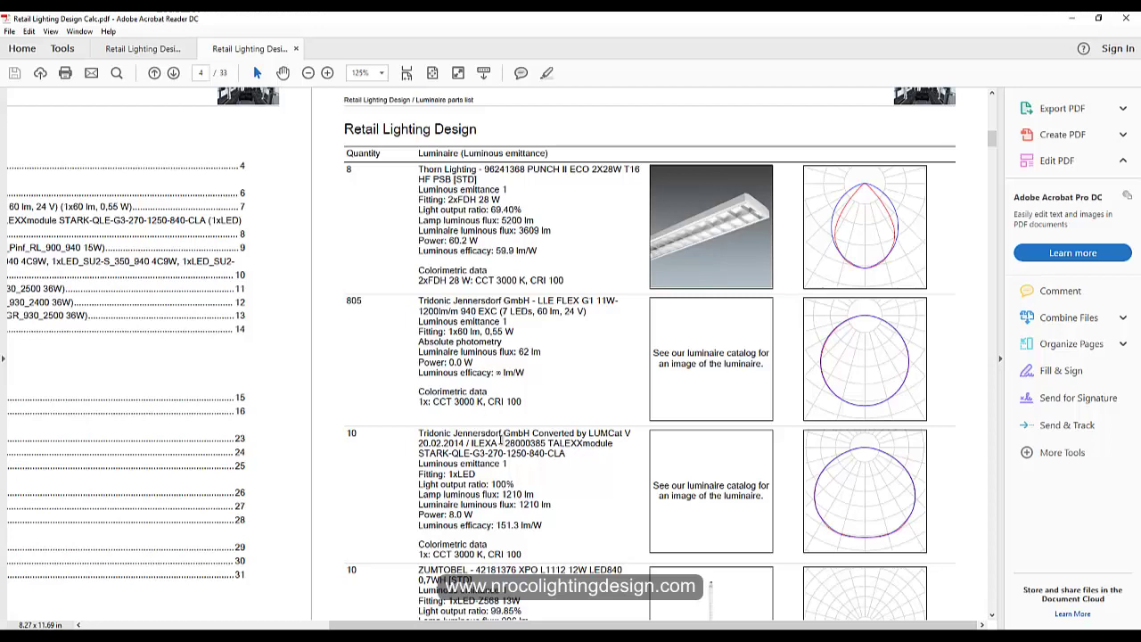
pyautogui.click(308, 73)
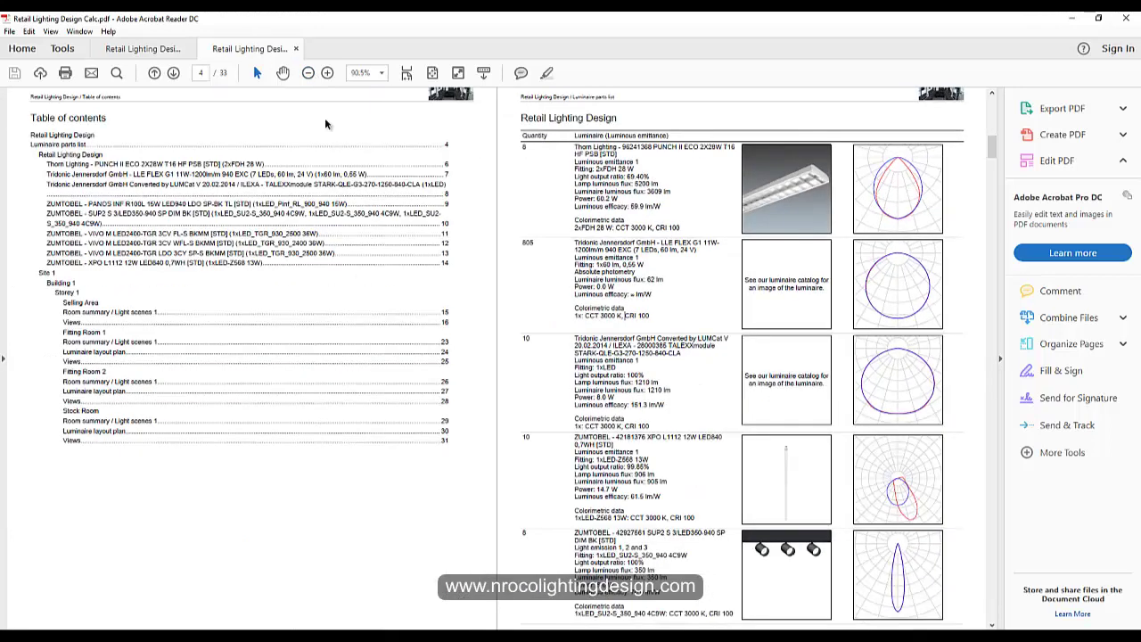
pyautogui.click(309, 73)
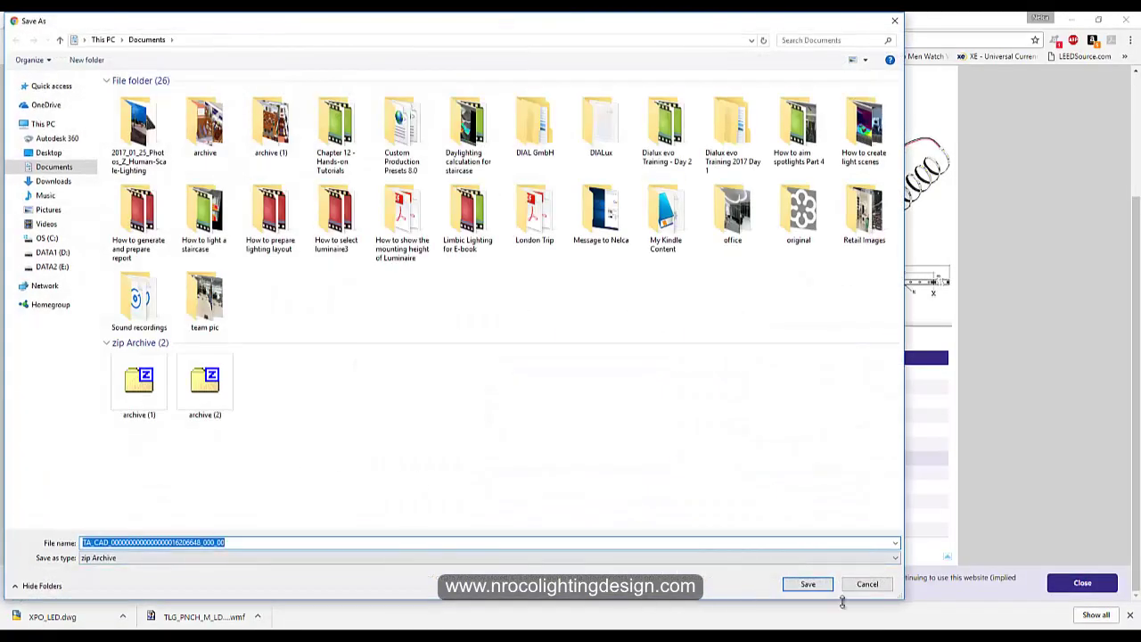
# Save the LLE FLEX G2 CAD zip archive to the Documents folder and extract it there.
pyautogui.click(807, 584)
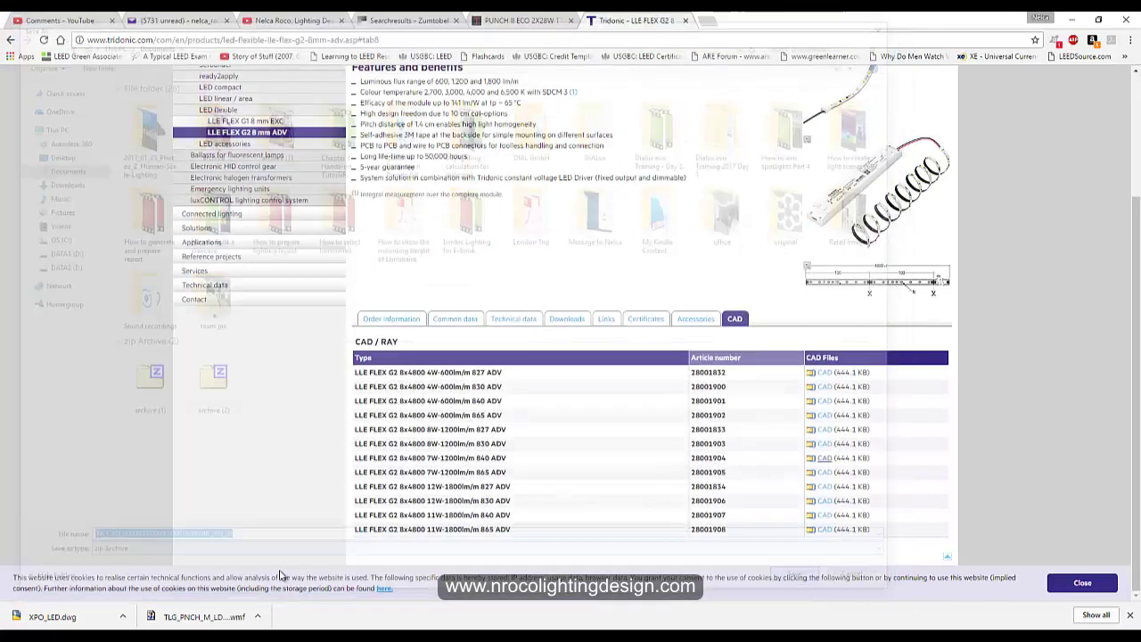
pyautogui.click(124, 617)
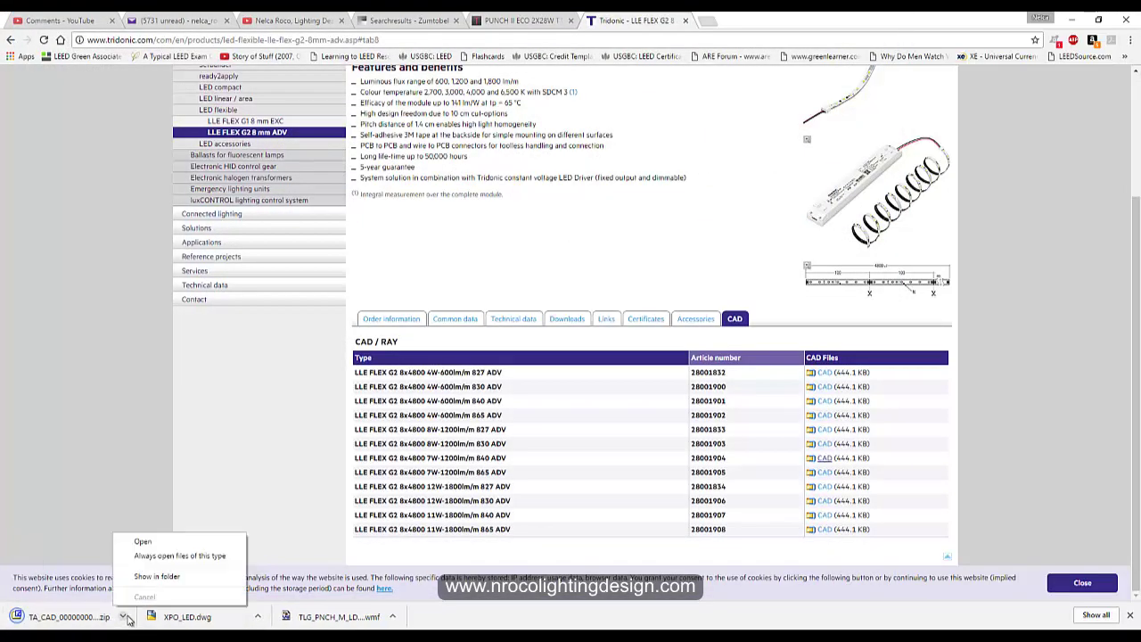
pyautogui.click(162, 579)
pyautogui.rightClick(225, 508)
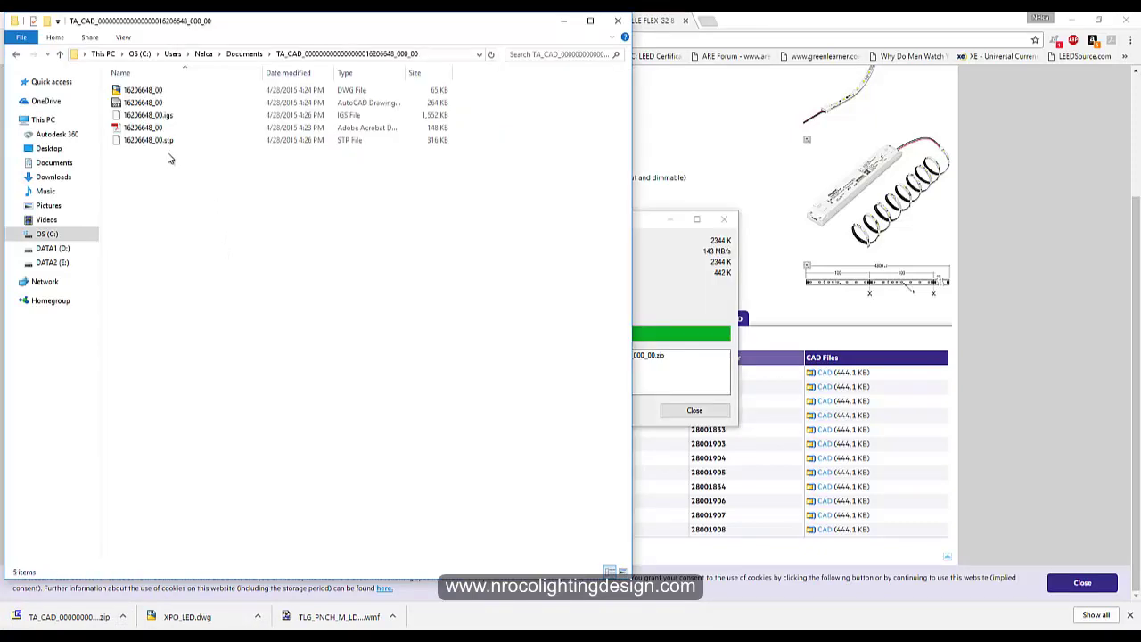
# Open the extracted DWG drawing 16206648_00 in AutoCAD.
pyautogui.click(147, 91)
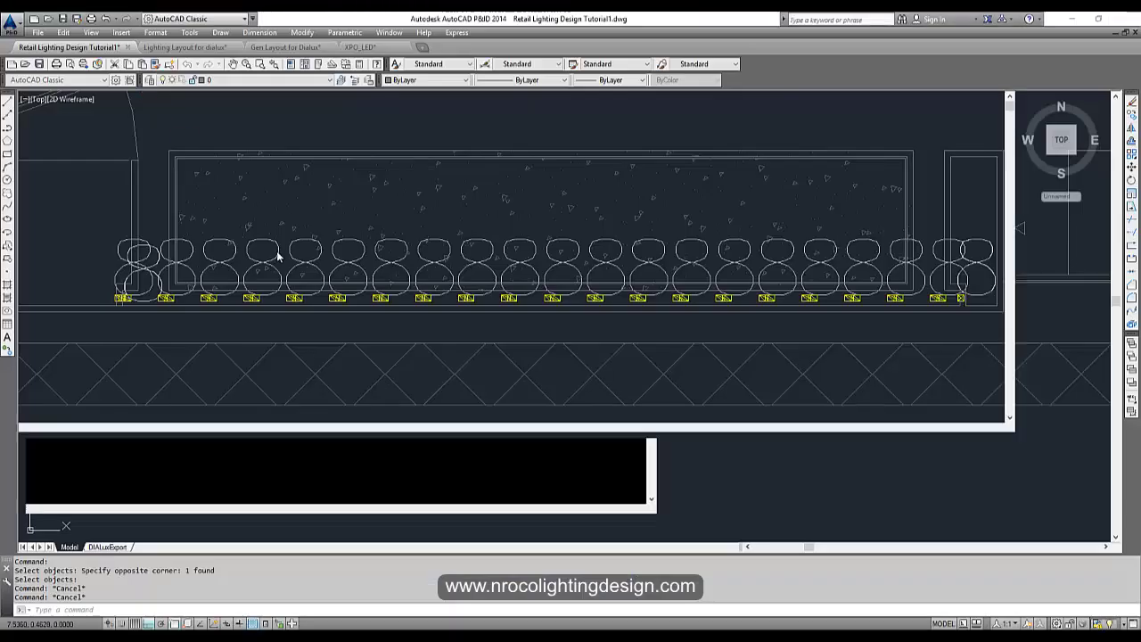
pyautogui.moveTo(158, 298); pyautogui.dragTo(390, 327, button='middle')
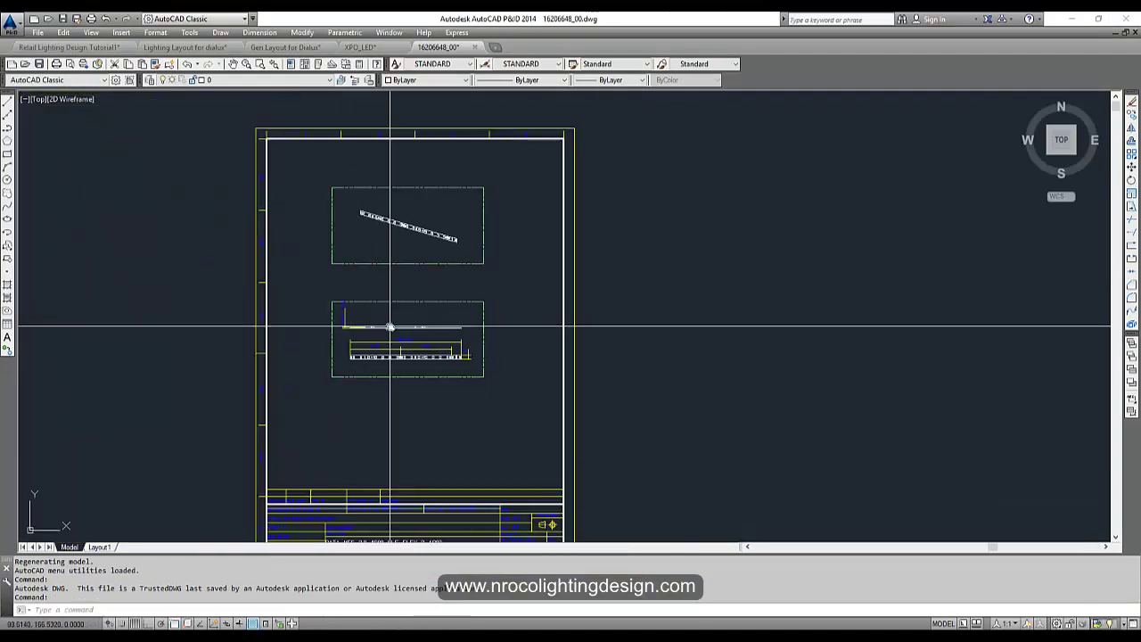
pyautogui.scroll(5, 389, 328)
pyautogui.scroll(2, 433, 389)
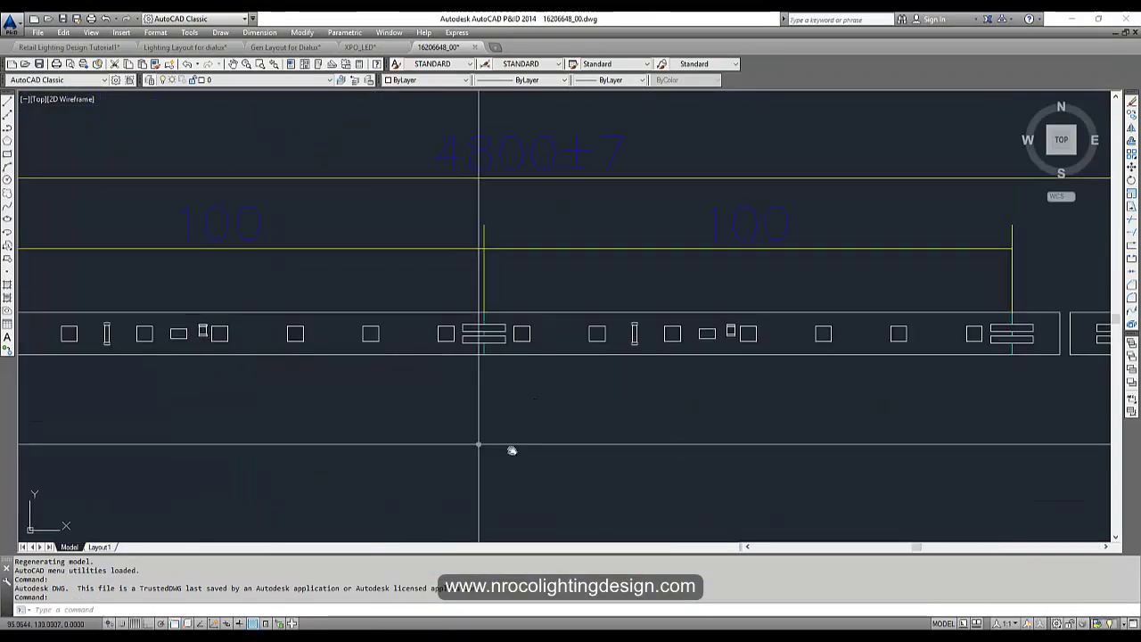
pyautogui.scroll(-4, 511, 451)
pyautogui.scroll(3, 374, 393)
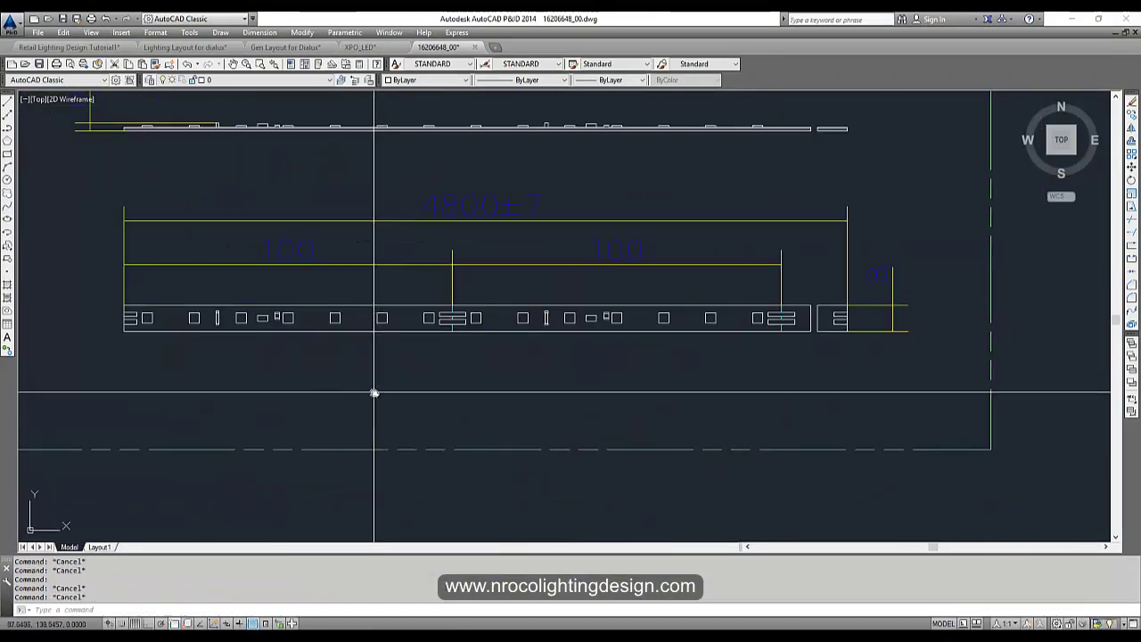
# Define a block named LED strip from the dimensioned strip's longer section, with its lower-left corner as base point.
pyautogui.write('b')
pyautogui.press('Return')
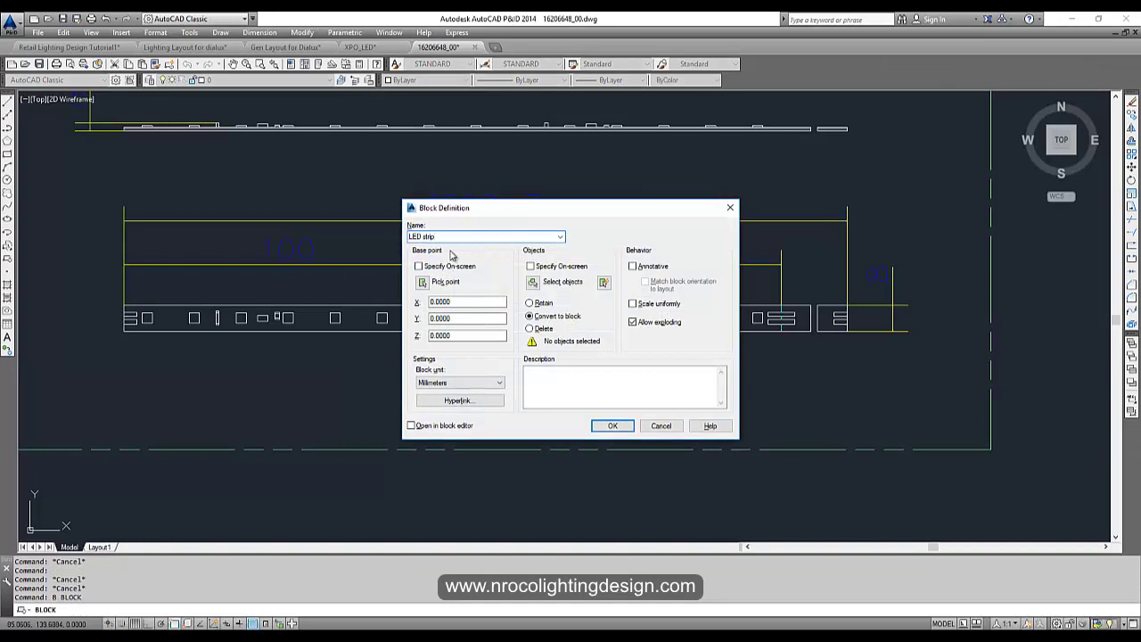
pyautogui.click(532, 283)
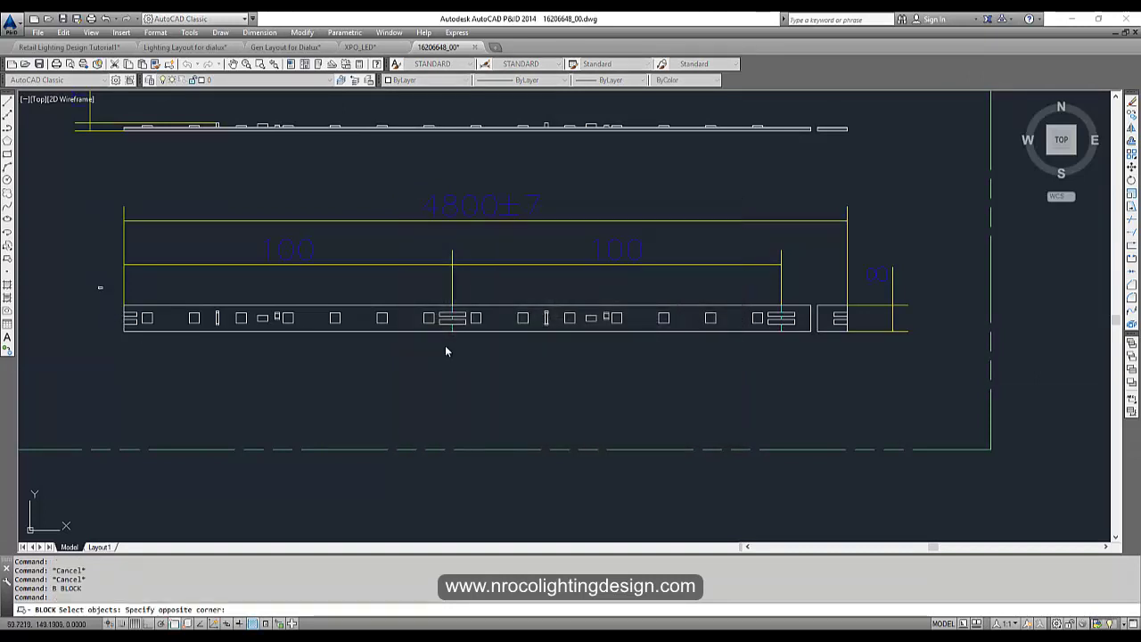
pyautogui.click(815, 346)
pyautogui.press('Return')
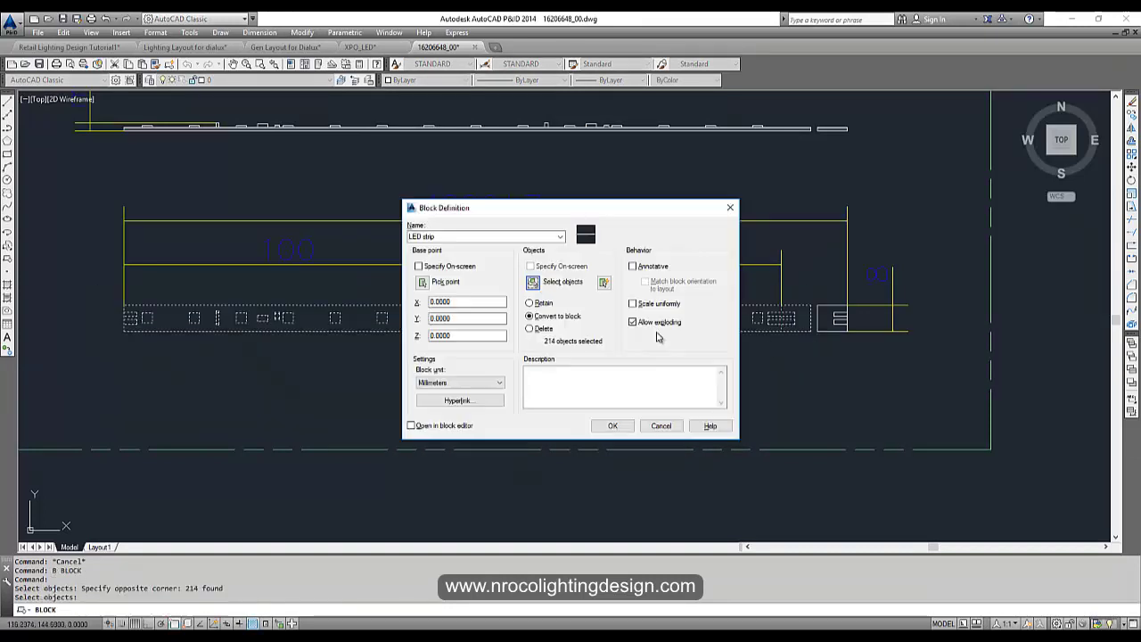
pyautogui.click(422, 282)
pyautogui.click(123, 331)
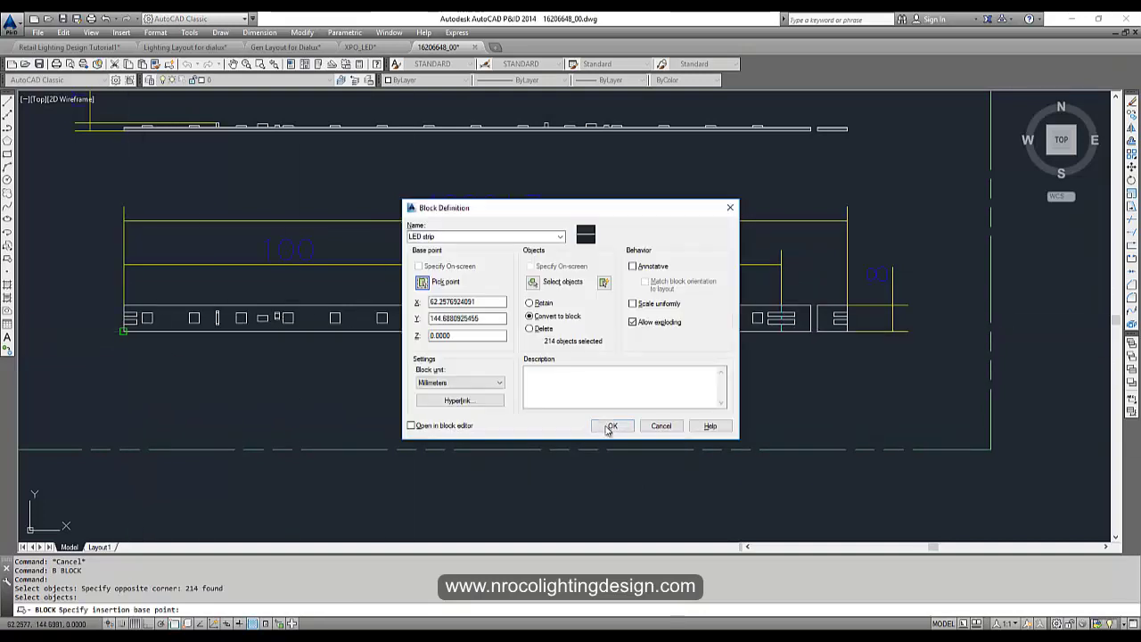
pyautogui.click(610, 426)
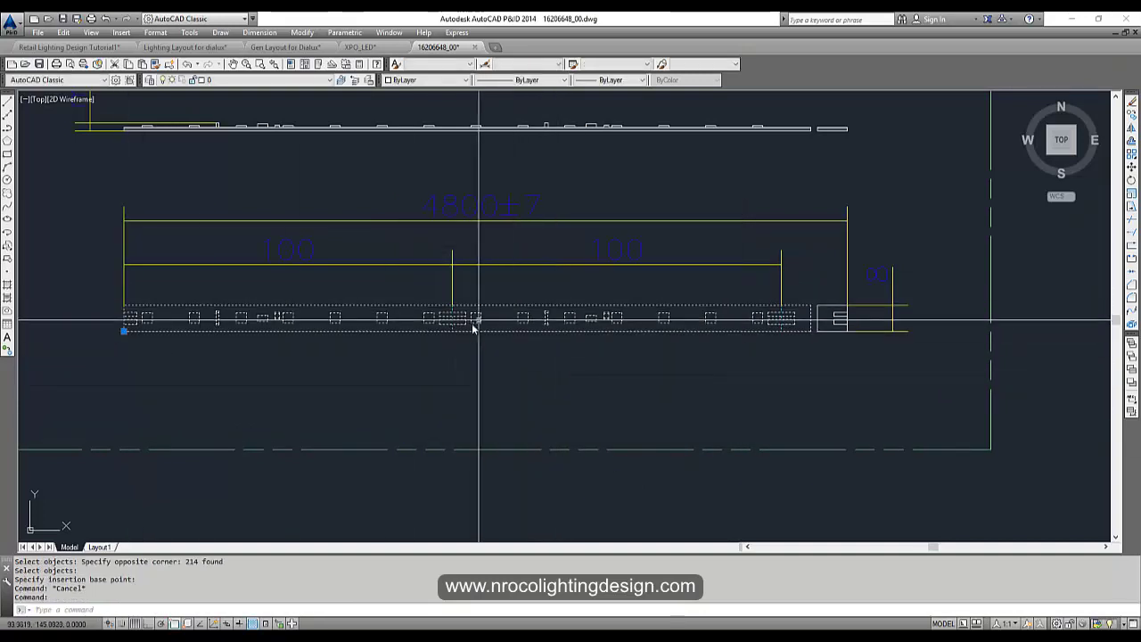
# Copy the LED strip block to the clipboard.
pyautogui.press('Escape')
pyautogui.hotkey('ctrl', 'c')
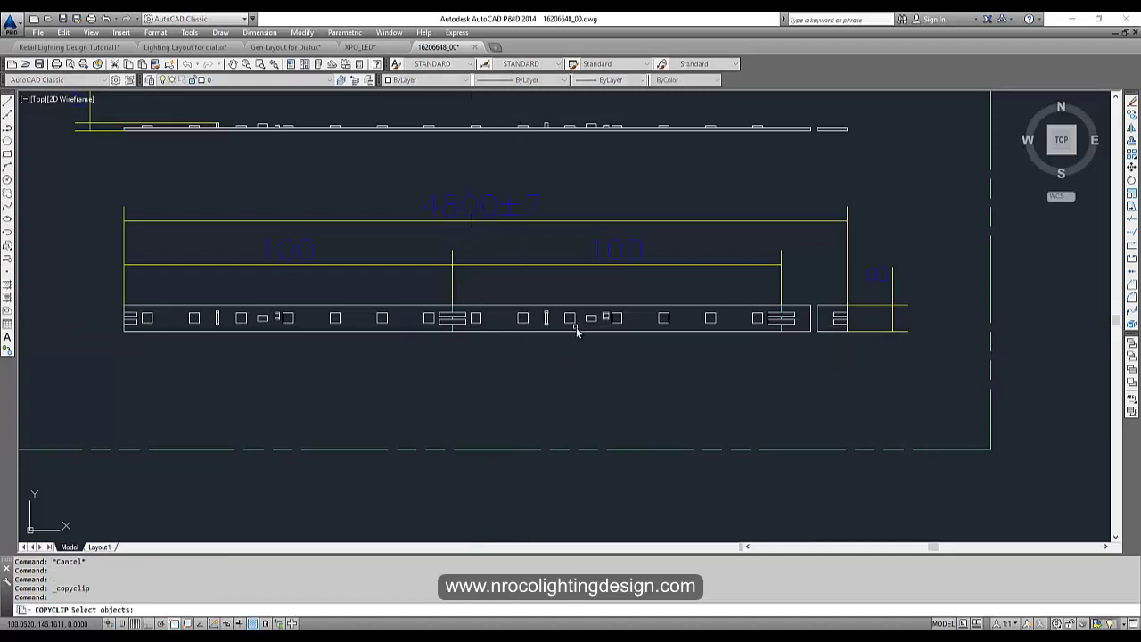
pyautogui.click(573, 331)
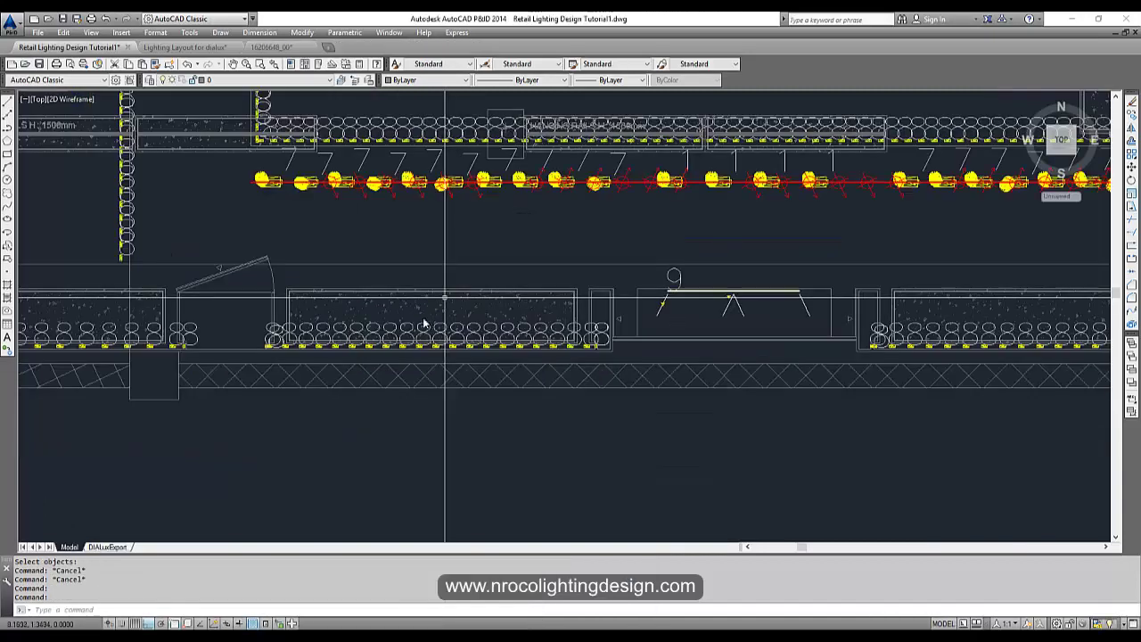
# Paste the copied LED strip block into the empty area above the retail floor plan.
pyautogui.scroll(2, 416, 303)
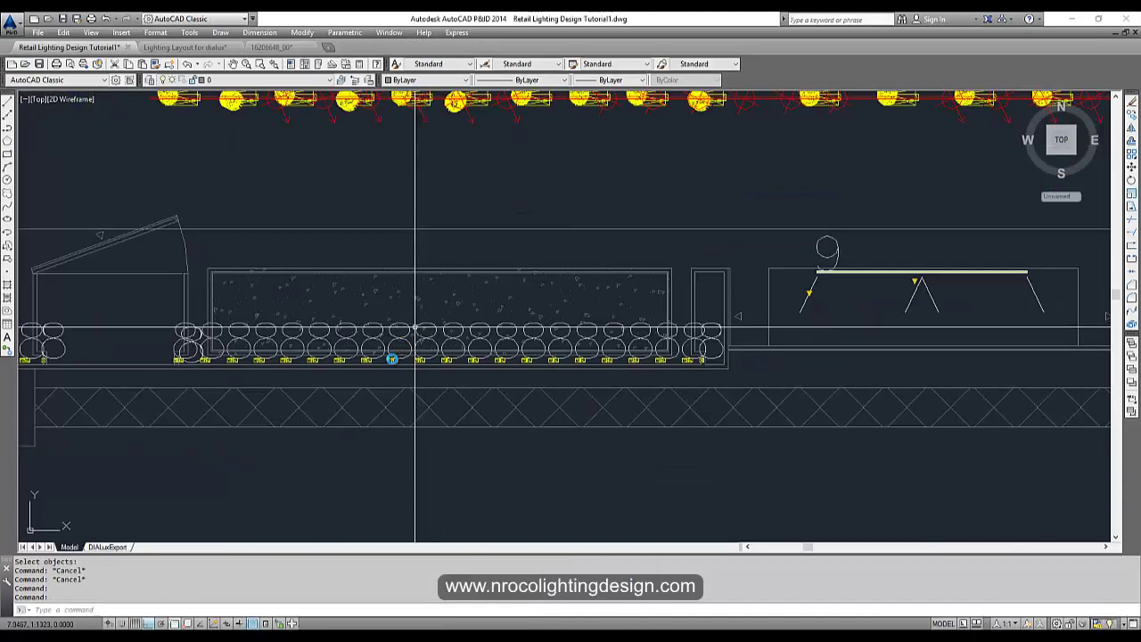
pyautogui.hotkey('ctrl', 'v')
pyautogui.scroll(-5, 246, 485)
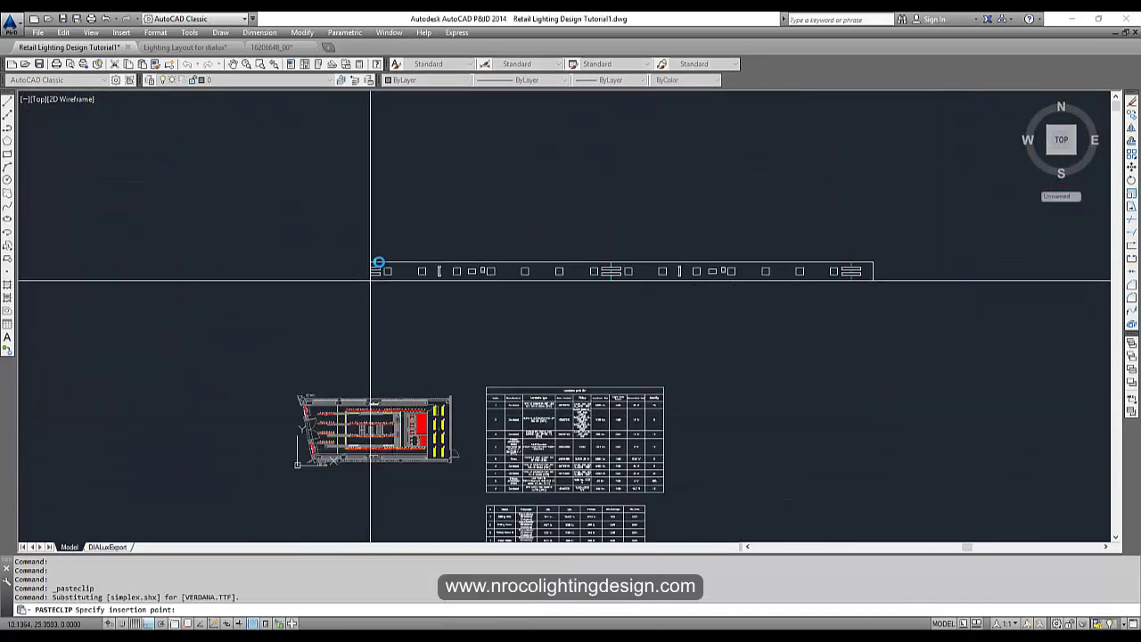
pyautogui.scroll(2, 383, 261)
pyautogui.press('Escape')
pyautogui.press('Escape')
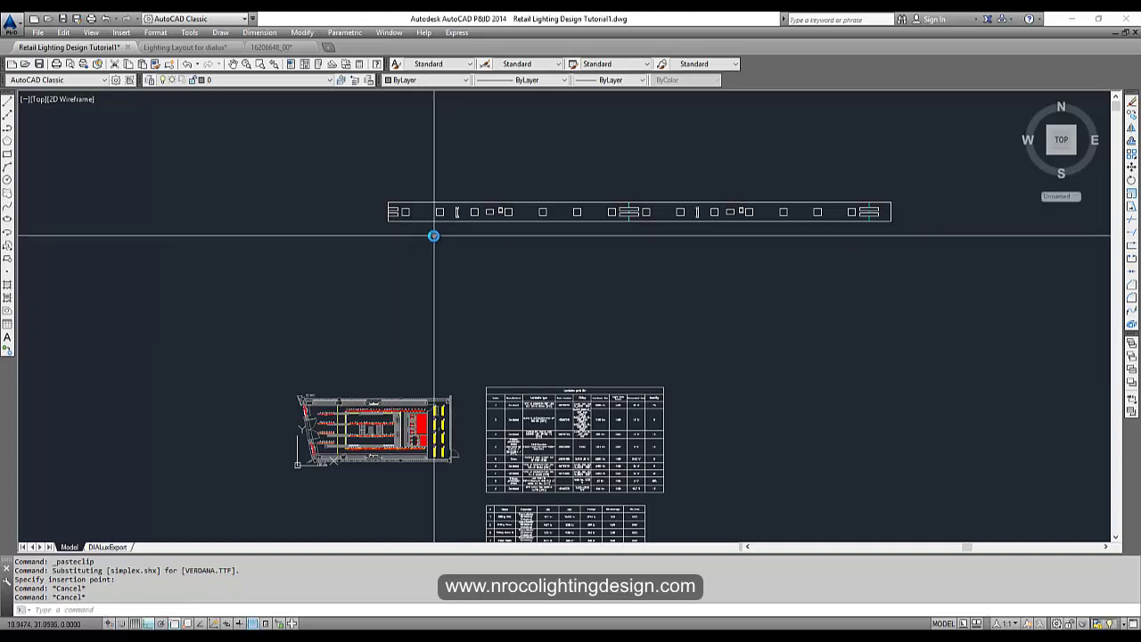
# Scale the pasted LED strip block by a factor of 1/1000 about its lower-left corner.
pyautogui.write('sc')
pyautogui.press('Return')
pyautogui.click(421, 232)
pyautogui.click(360, 183)
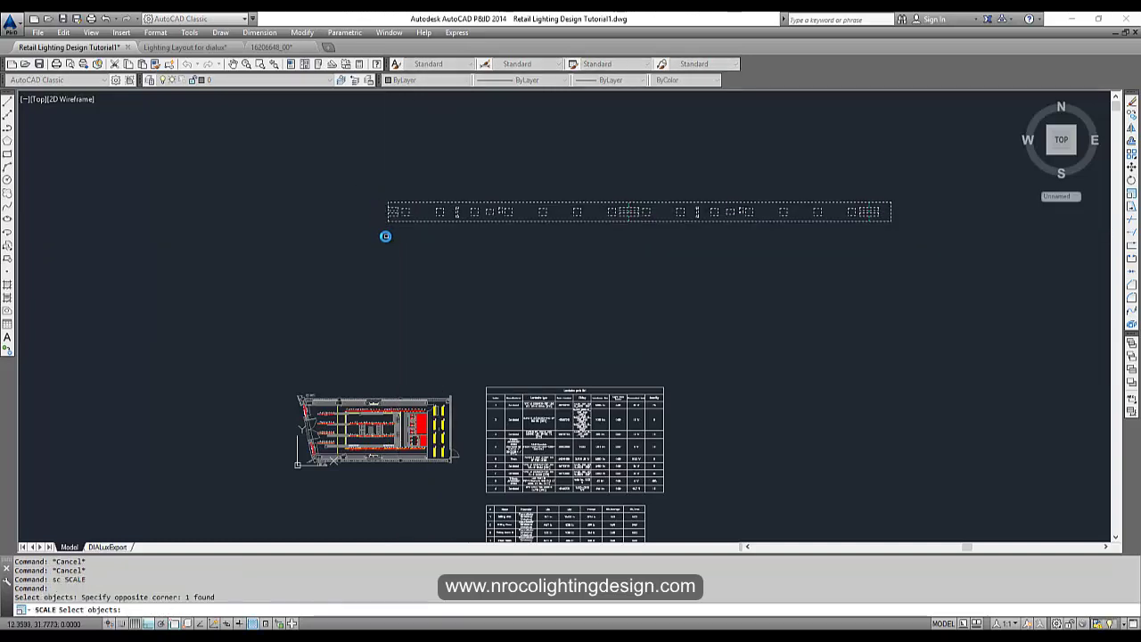
pyautogui.press('Return')
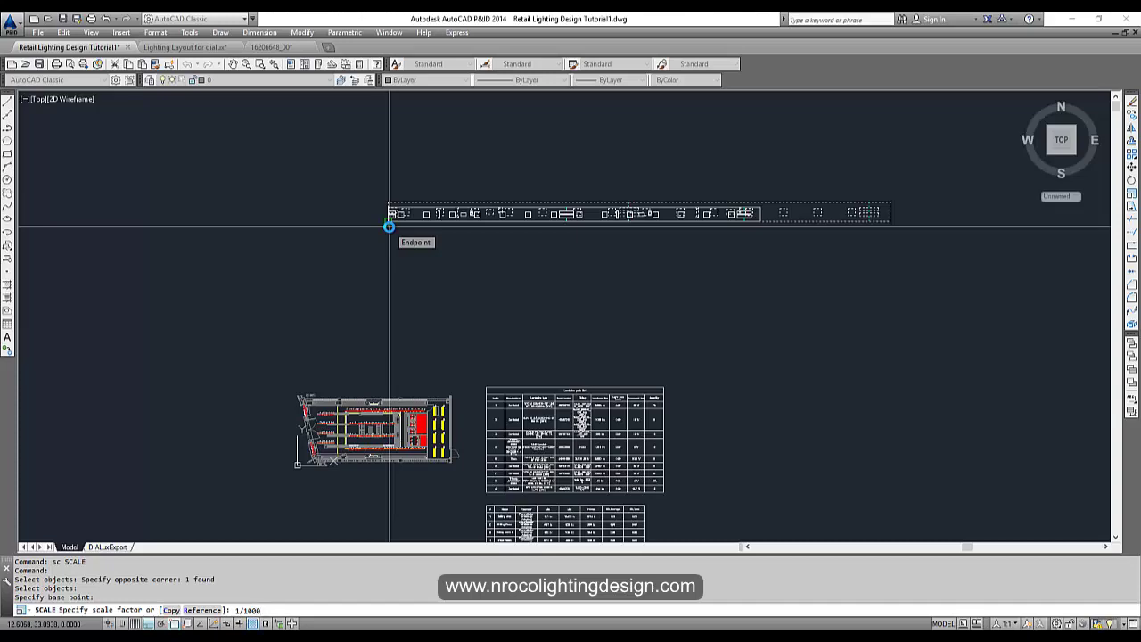
pyautogui.press('Return')
pyautogui.press('Escape')
pyautogui.press('Escape')
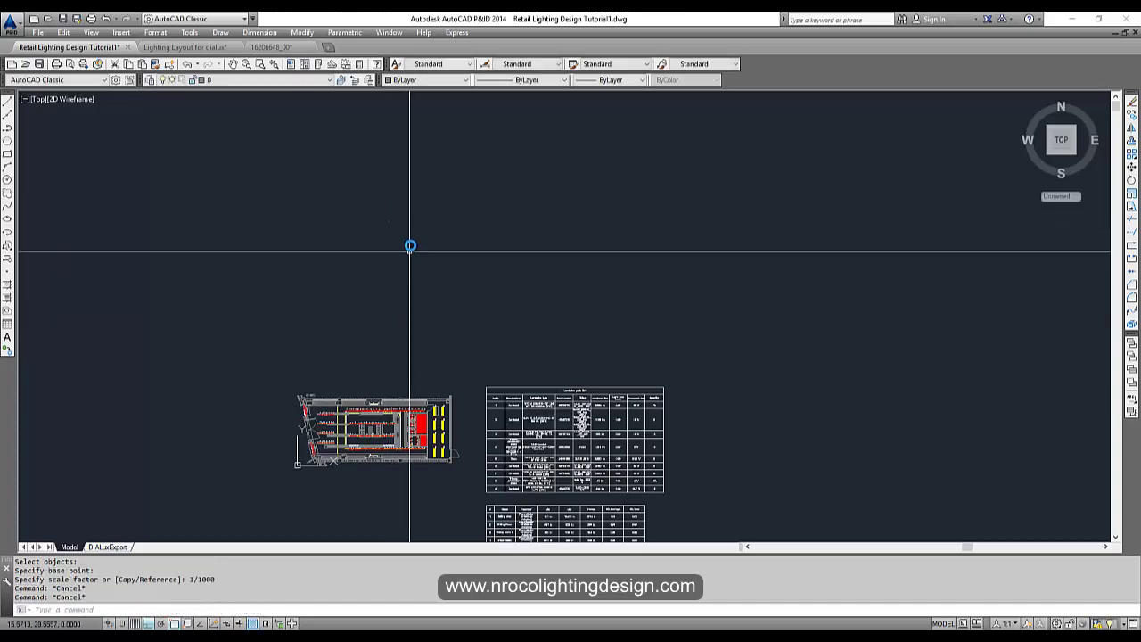
# Move the scaled-down LED strip block straight down to the empty area just below the floor plan.
pyautogui.write('m')
pyautogui.press('Return')
pyautogui.click(409, 246)
pyautogui.click(372, 212)
pyautogui.press('Return')
pyautogui.click(383, 232)
pyautogui.click(383, 498)
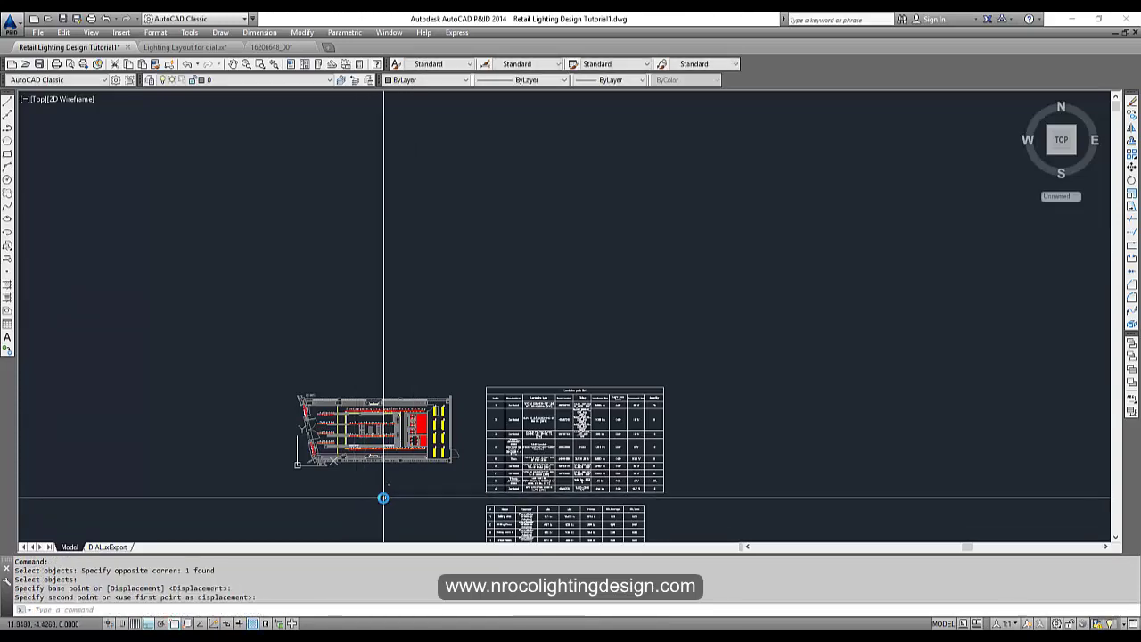
pyautogui.scroll(10, 382, 497)
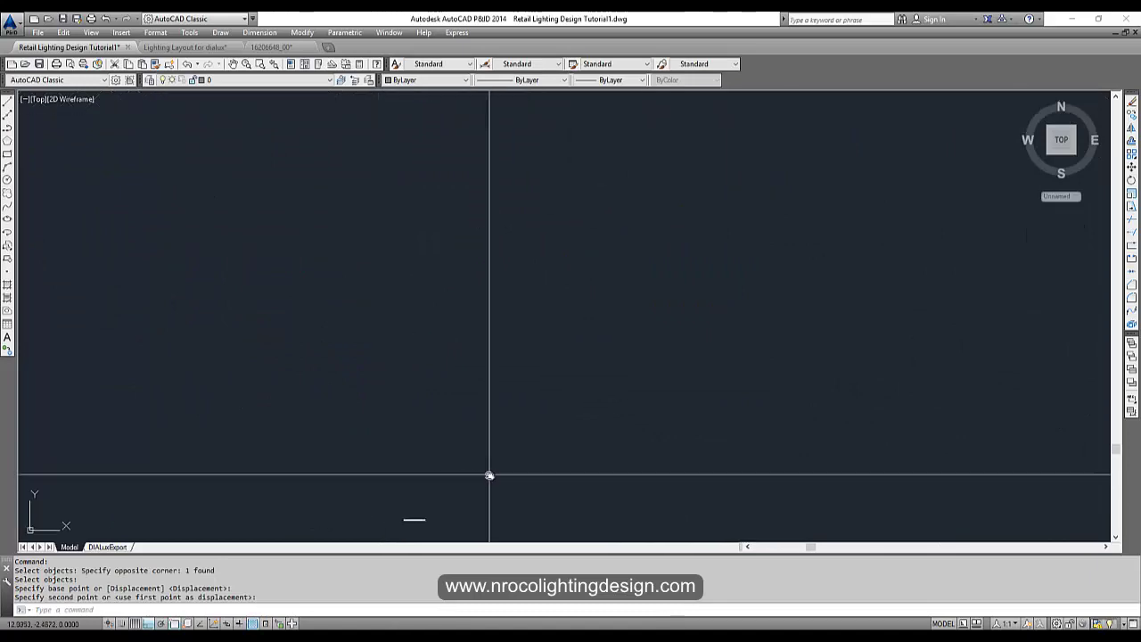
pyautogui.press('Escape')
pyautogui.press('Escape')
# Scale the LED strip below the plan by a factor of 10/1 about its left end.
pyautogui.scroll(-5, 486, 476)
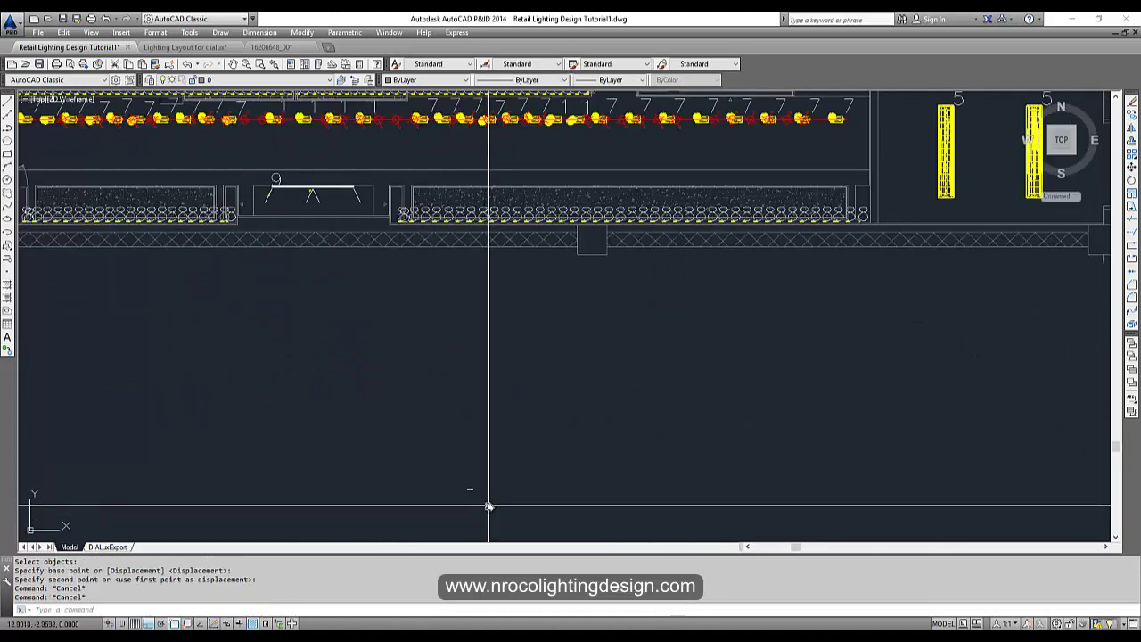
pyautogui.moveTo(489, 506); pyautogui.dragTo(427, 475, button='middle')
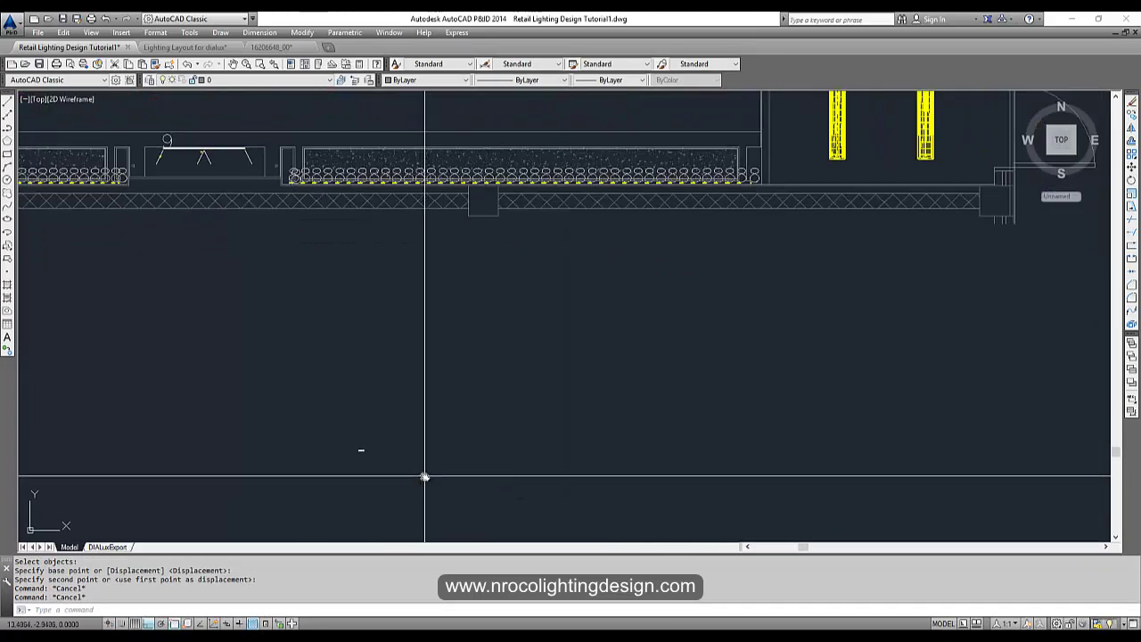
pyautogui.press('Return')
pyautogui.click(412, 477)
pyautogui.click(344, 428)
pyautogui.press('Return')
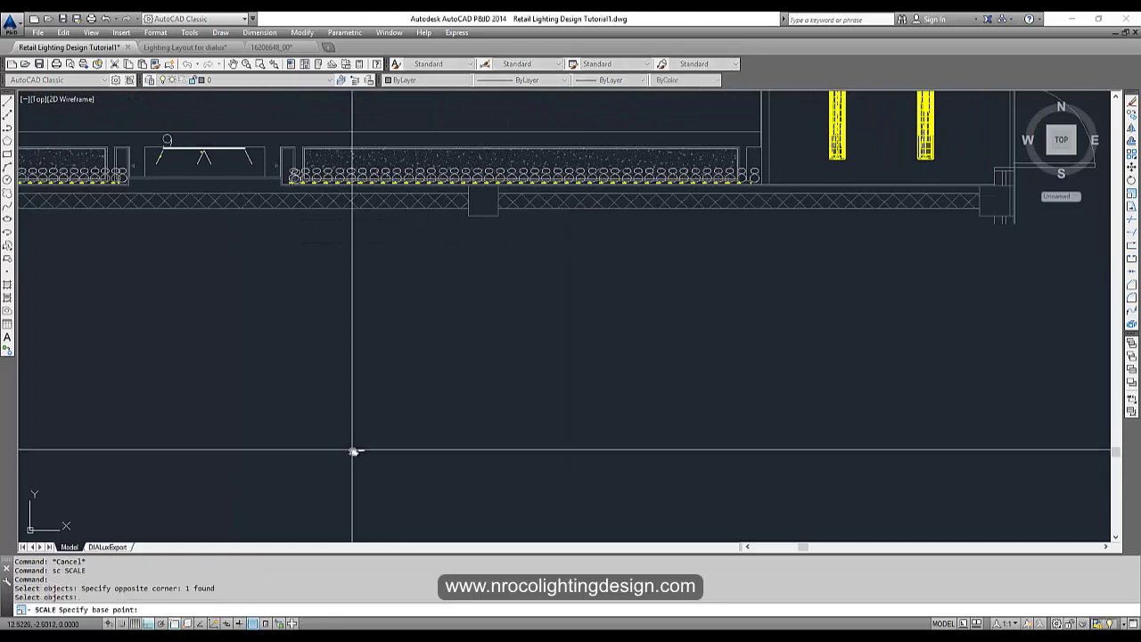
pyautogui.click(357, 453)
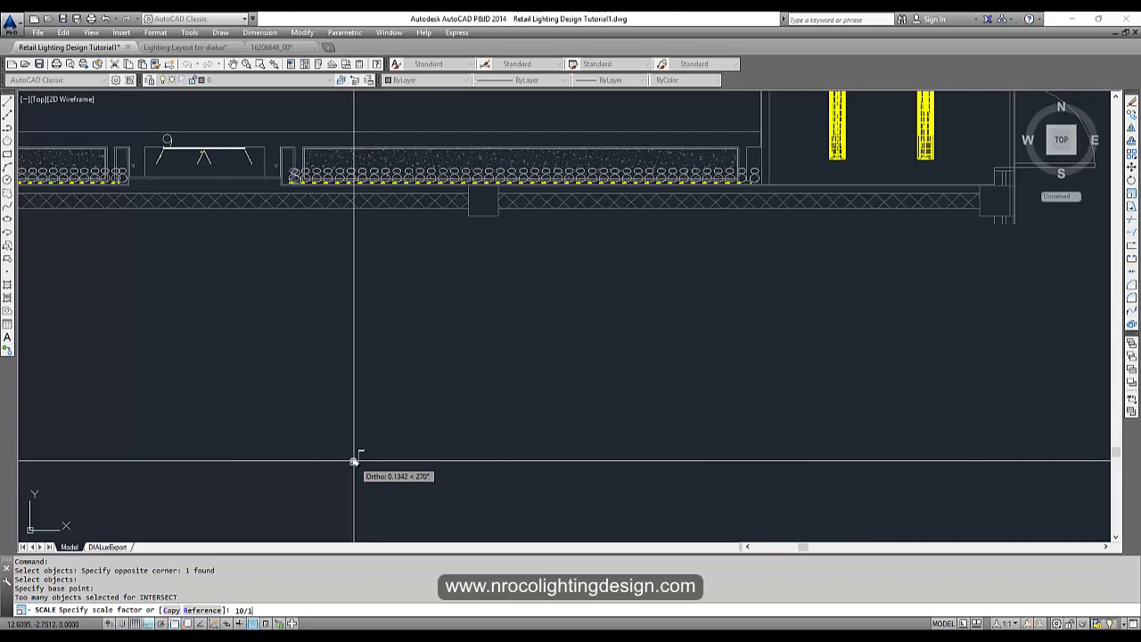
pyautogui.press('Escape')
pyautogui.press('Escape')
# Move the enlarged LED strip to the left end of the luminaire row along the lower wall's middle display.
pyautogui.write('m')
pyautogui.press('Return')
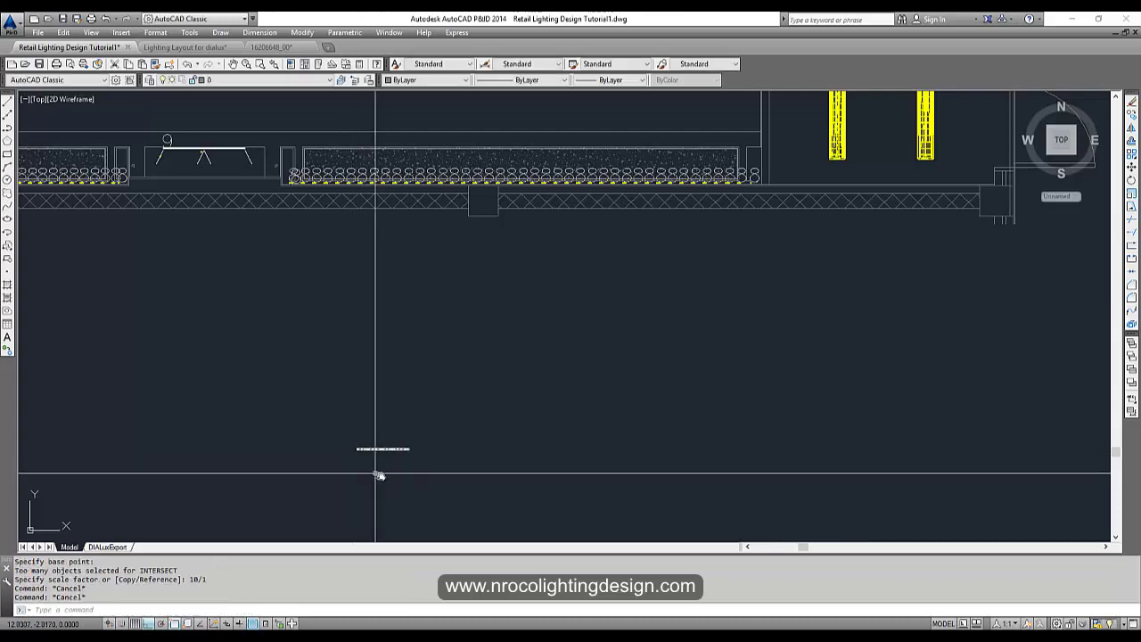
pyautogui.click(402, 492)
pyautogui.click(369, 439)
pyautogui.press('Return')
pyautogui.click(383, 449)
pyautogui.moveTo(115, 253); pyautogui.dragTo(463, 298, button='middle')
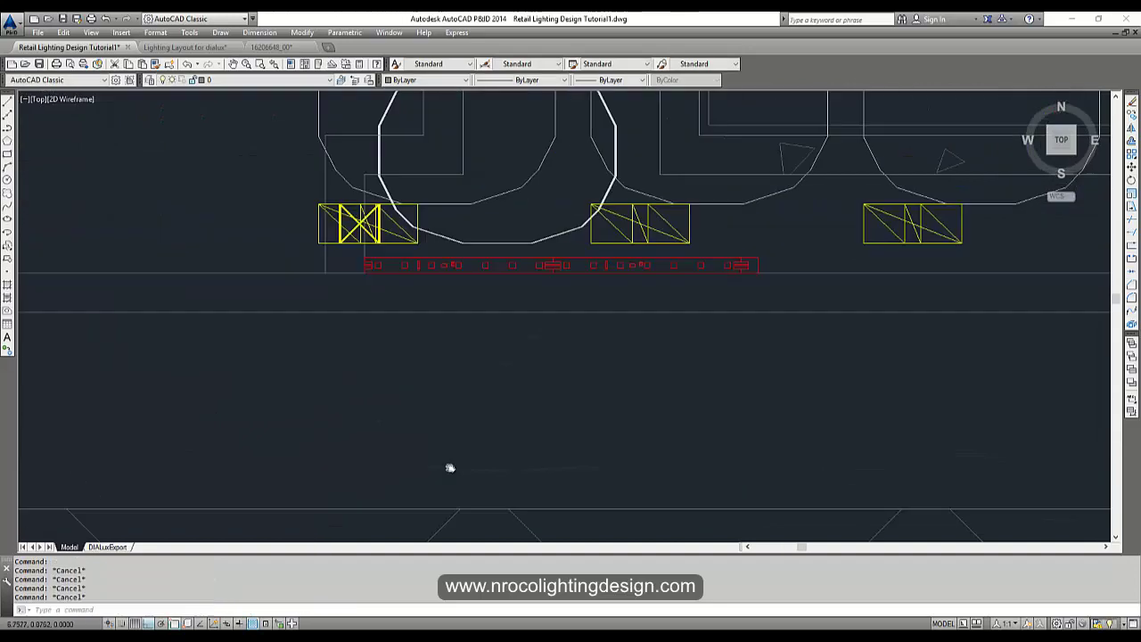
# Move the LED strip straight up so it runs through the middle of the yellow luminaire symbols.
pyautogui.scroll(-3, 450, 466)
pyautogui.write('m')
pyautogui.press('Return')
pyautogui.scroll(2, 451, 430)
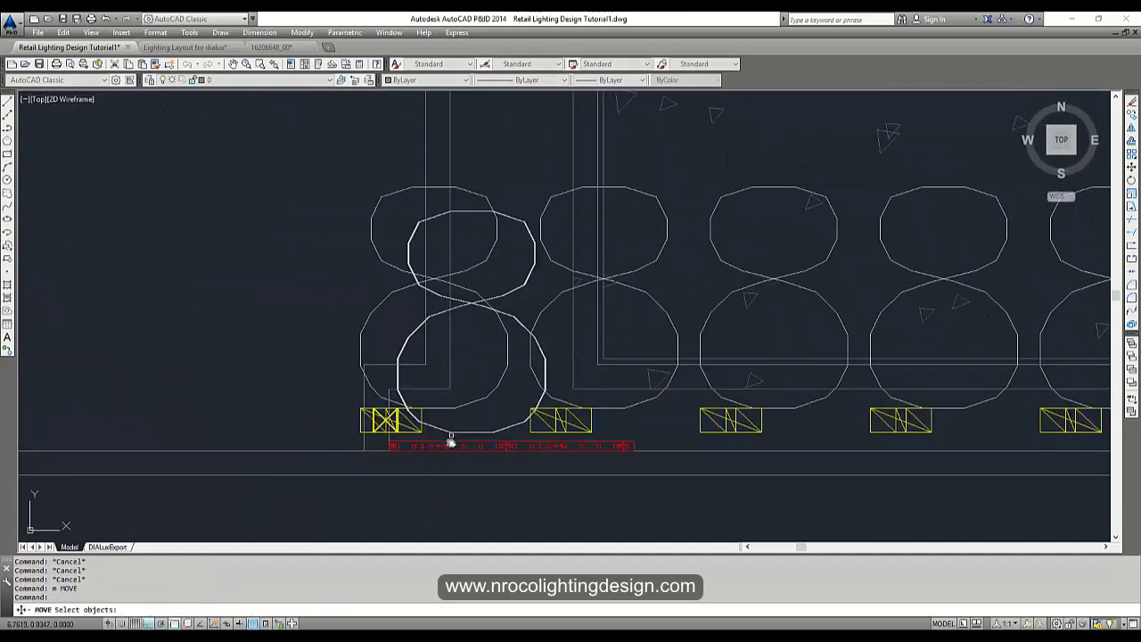
pyautogui.moveTo(451, 441); pyautogui.dragTo(449, 320, button='middle')
pyautogui.scroll(4, 444, 332)
pyautogui.click(433, 320)
pyautogui.press('Return')
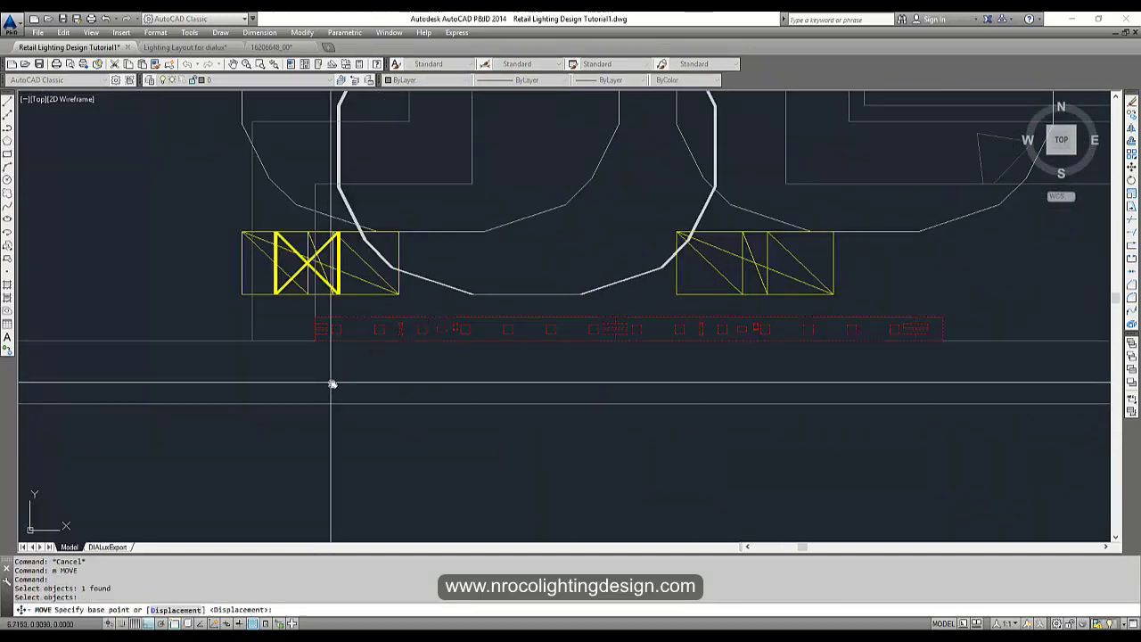
pyautogui.click(331, 385)
pyautogui.click(330, 319)
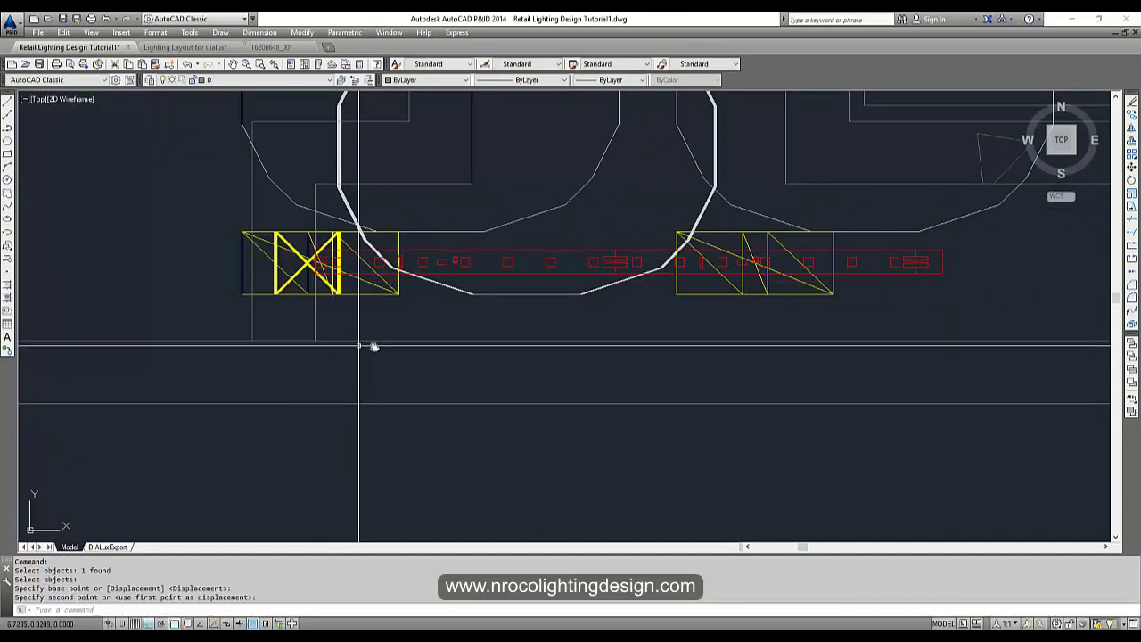
# Copy the LED strip from its lower-left corner and place the first copy against its right end.
pyautogui.scroll(-4, 481, 346)
pyautogui.moveTo(505, 348); pyautogui.dragTo(288, 331, button='middle')
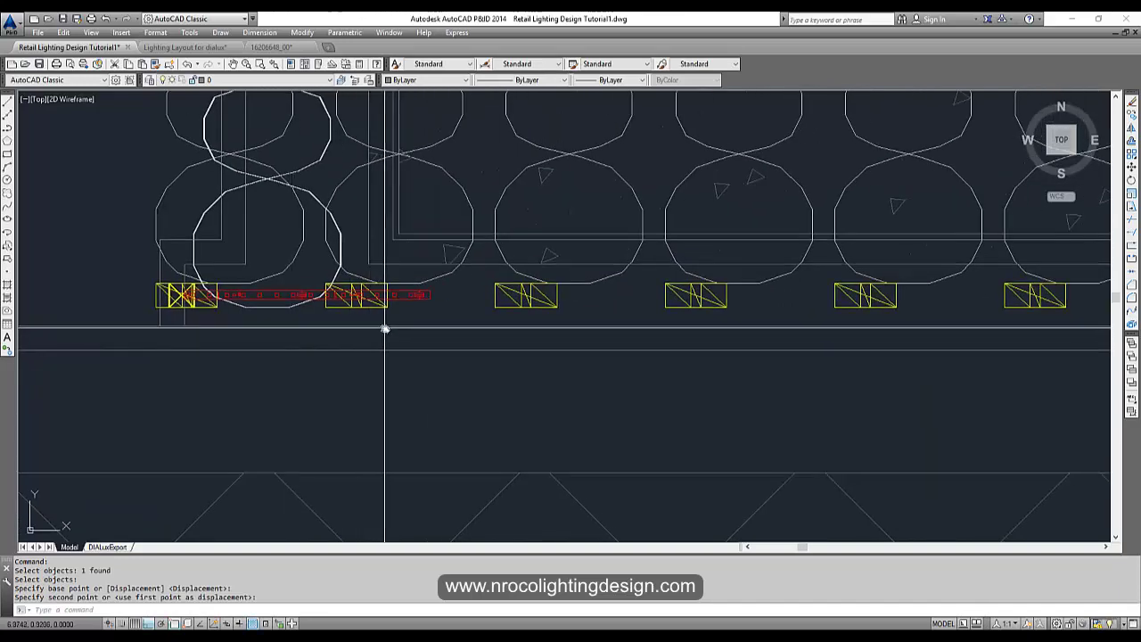
pyautogui.write('co')
pyautogui.press('Return')
pyautogui.click(258, 297)
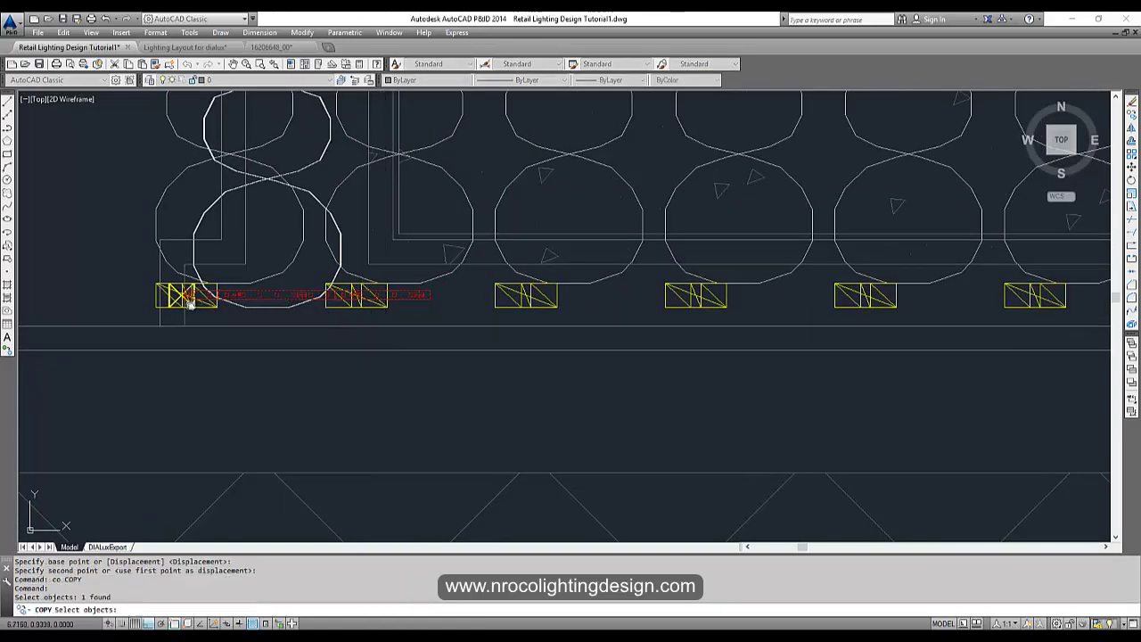
pyautogui.scroll(5, 186, 306)
pyautogui.press('Return')
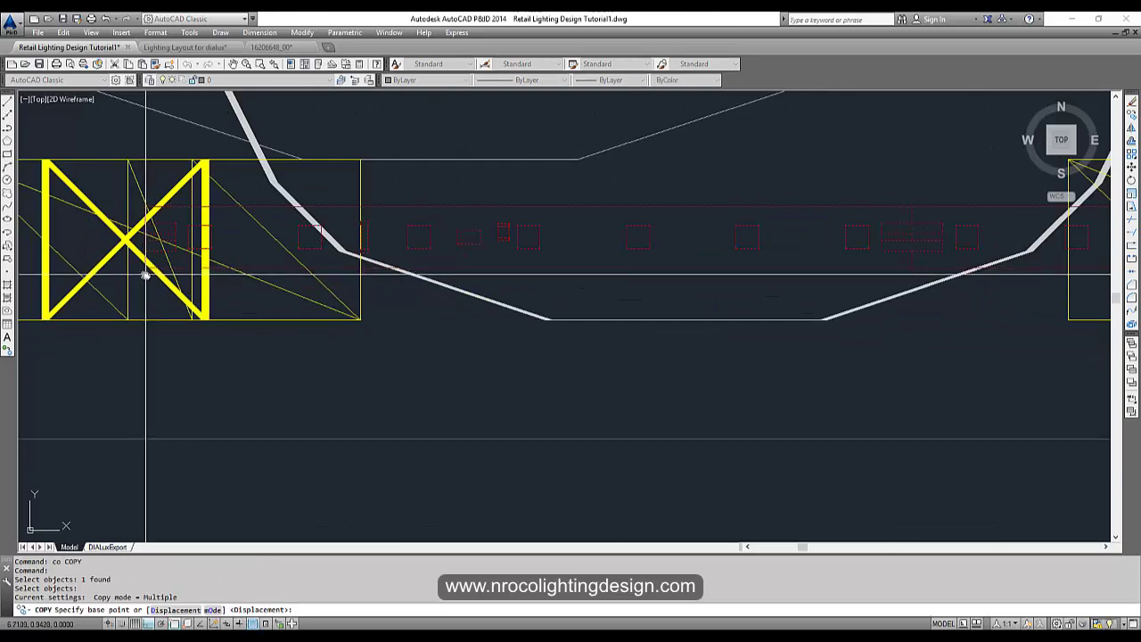
pyautogui.scroll(6, 146, 267)
pyautogui.click(138, 269)
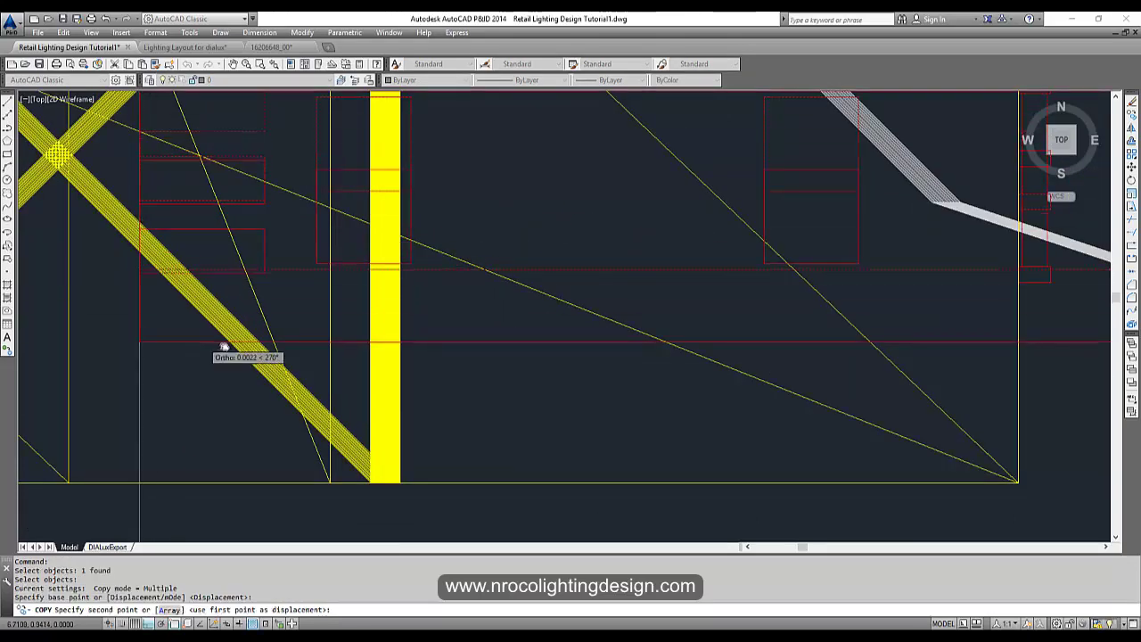
pyautogui.scroll(-6, 157, 336)
pyautogui.scroll(-5, 850, 356)
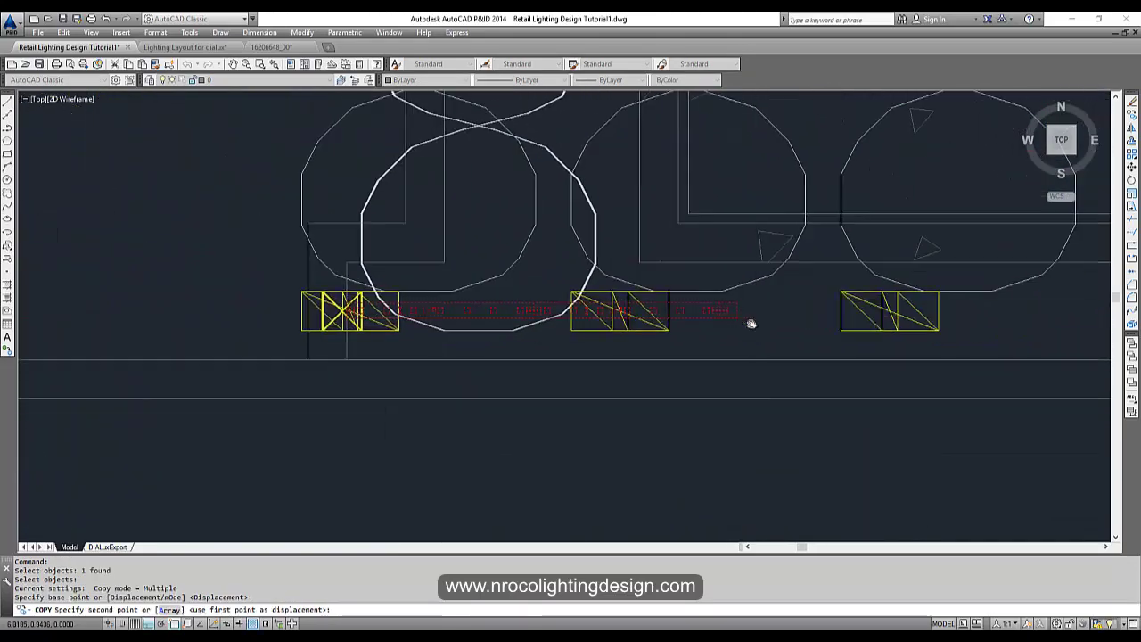
pyautogui.click(739, 315)
# Continue placing LED strip copies end to end along the display's luminaire row and erase the copy that overshoots its right end.
pyautogui.moveTo(881, 364); pyautogui.dragTo(459, 347, button='middle')
pyautogui.scroll(1, 566, 343)
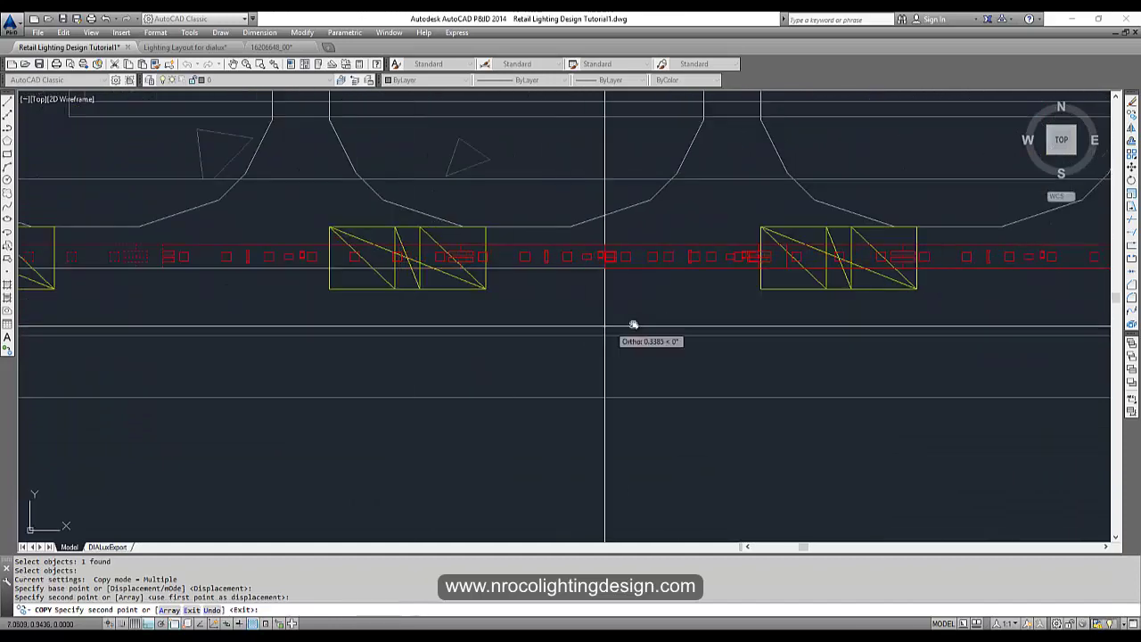
pyautogui.scroll(-2, 512, 323)
pyautogui.scroll(4, 413, 295)
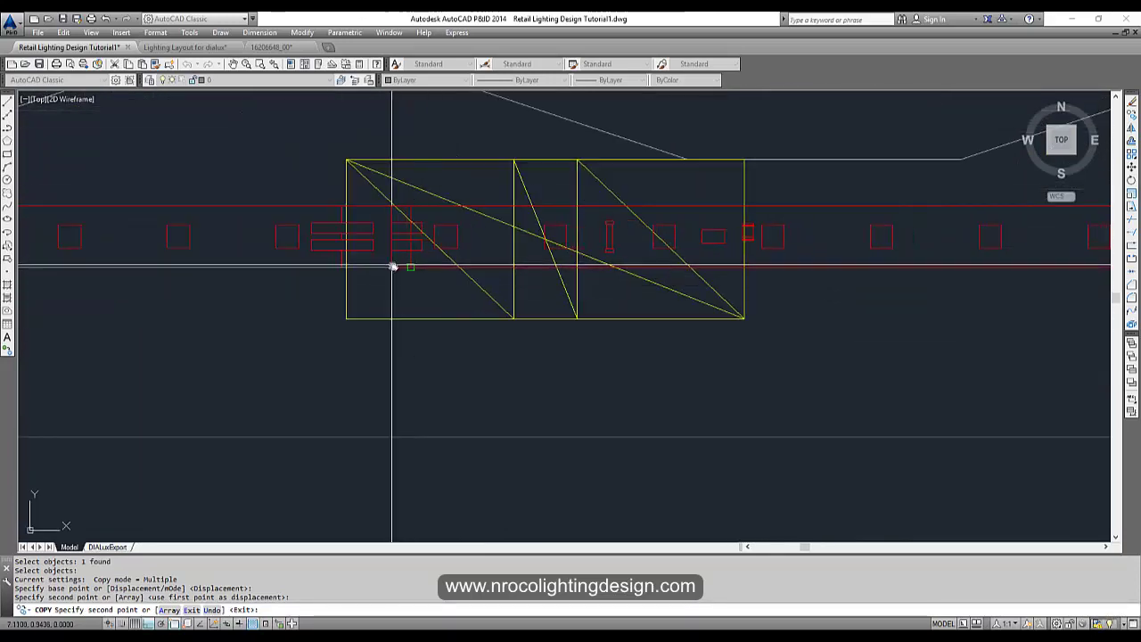
pyautogui.click(404, 268)
pyautogui.scroll(-2, 451, 317)
pyautogui.moveTo(949, 348); pyautogui.dragTo(405, 330, button='middle')
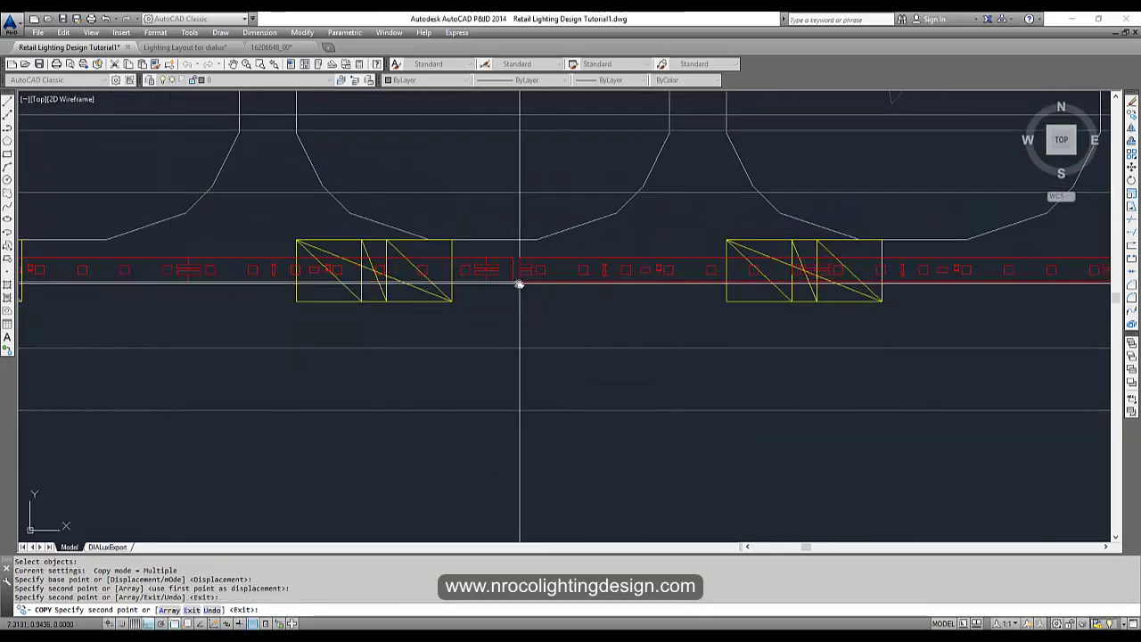
pyautogui.click(518, 287)
pyautogui.scroll(-3, 535, 338)
pyautogui.moveTo(713, 350); pyautogui.dragTo(323, 364, button='middle')
pyautogui.moveTo(1052, 392); pyautogui.dragTo(448, 466, button='middle')
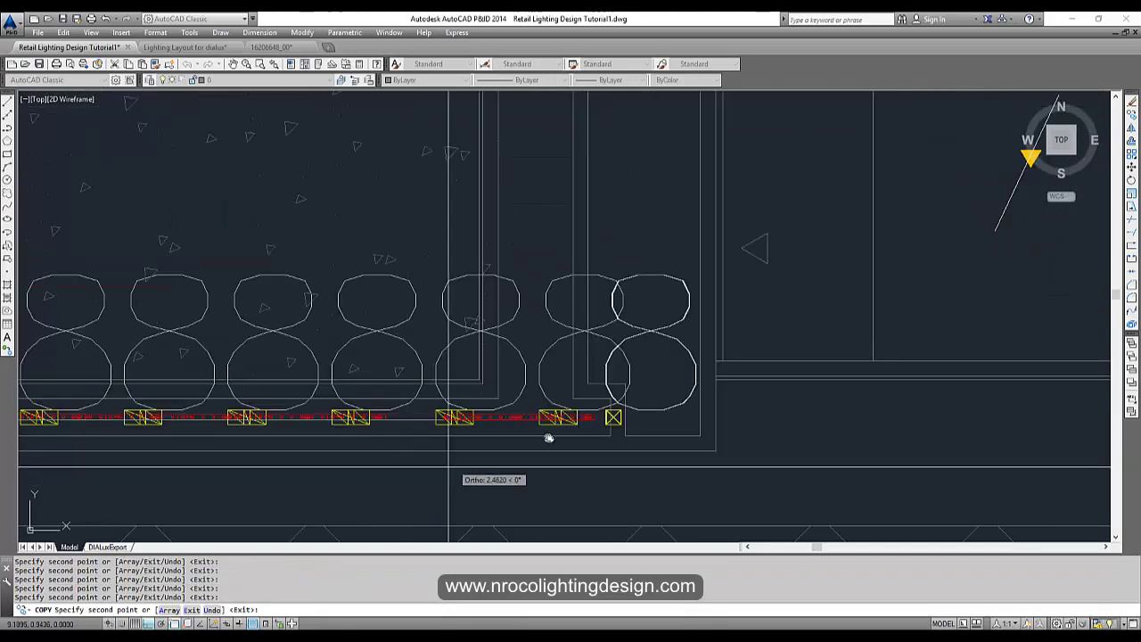
pyautogui.scroll(4, 294, 432)
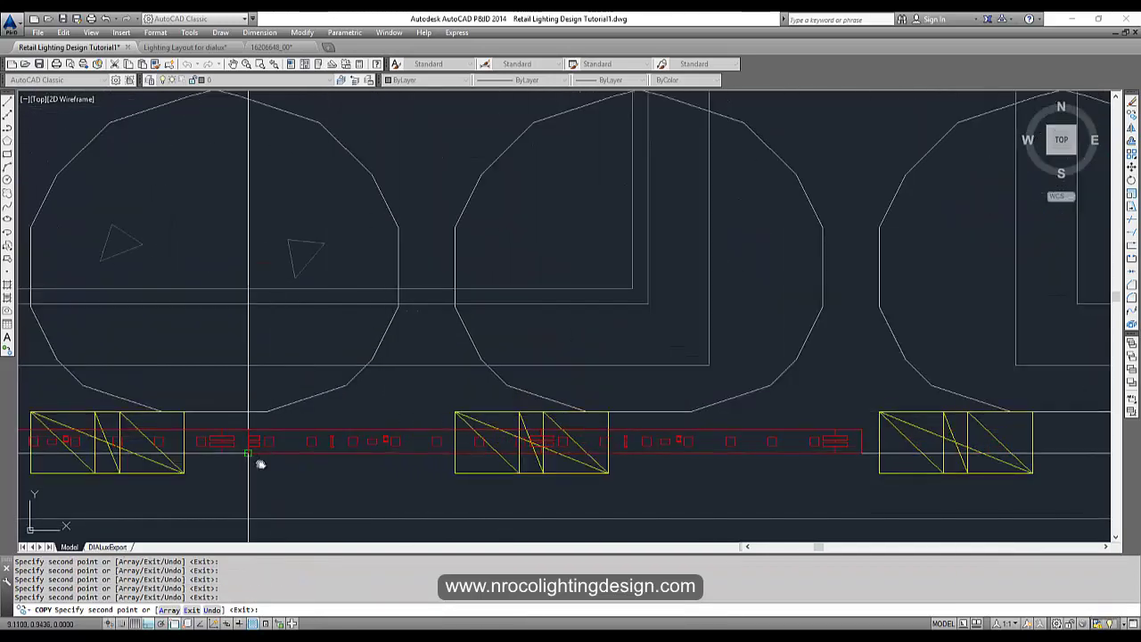
pyautogui.scroll(-4, 407, 523)
pyautogui.moveTo(408, 522); pyautogui.dragTo(362, 440, button='middle')
pyautogui.scroll(5, 483, 392)
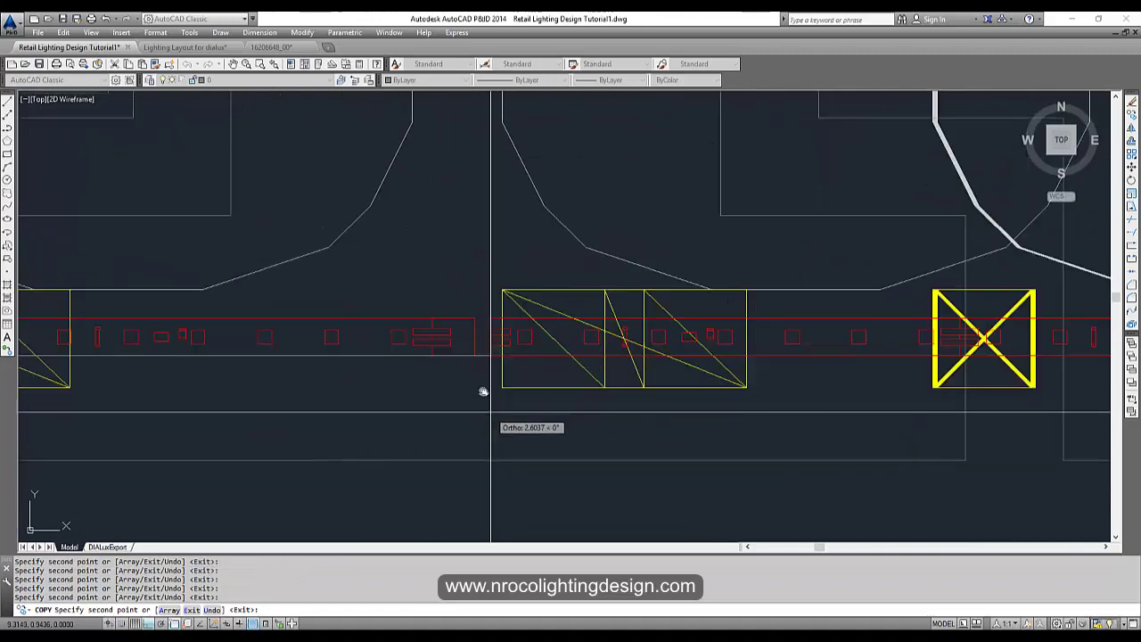
pyautogui.press('Escape')
pyautogui.scroll(-4, 406, 449)
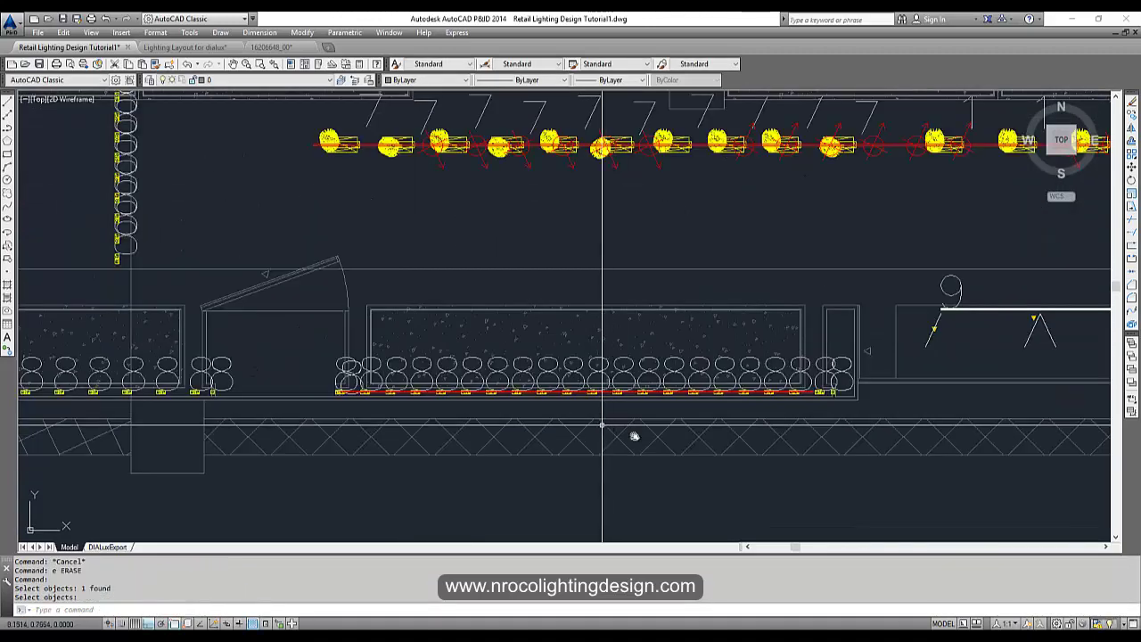
# Inspect both ends of the new LED strip row and the other luminaire rows across the floor plan.
pyautogui.scroll(5, 308, 383)
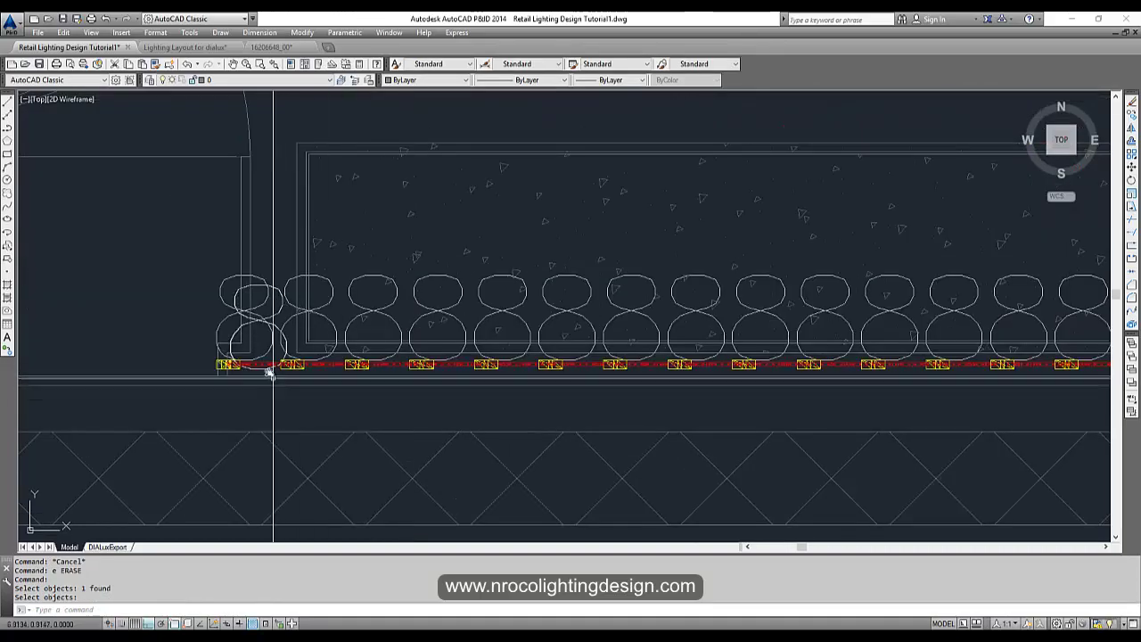
pyautogui.scroll(-6, 270, 372)
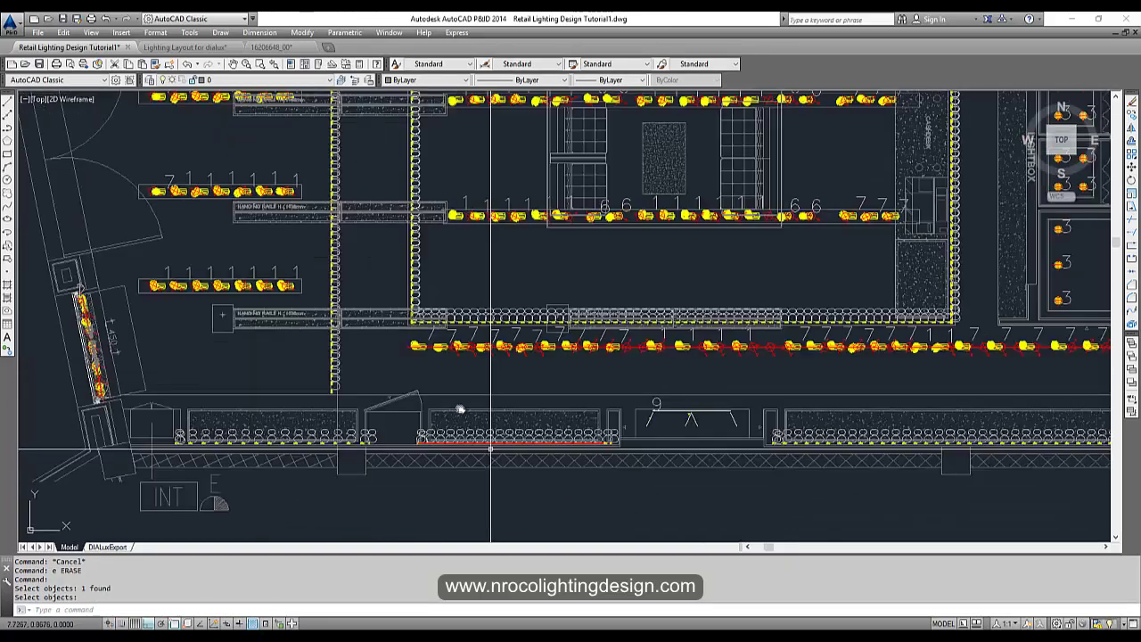
pyautogui.scroll(-4, 428, 402)
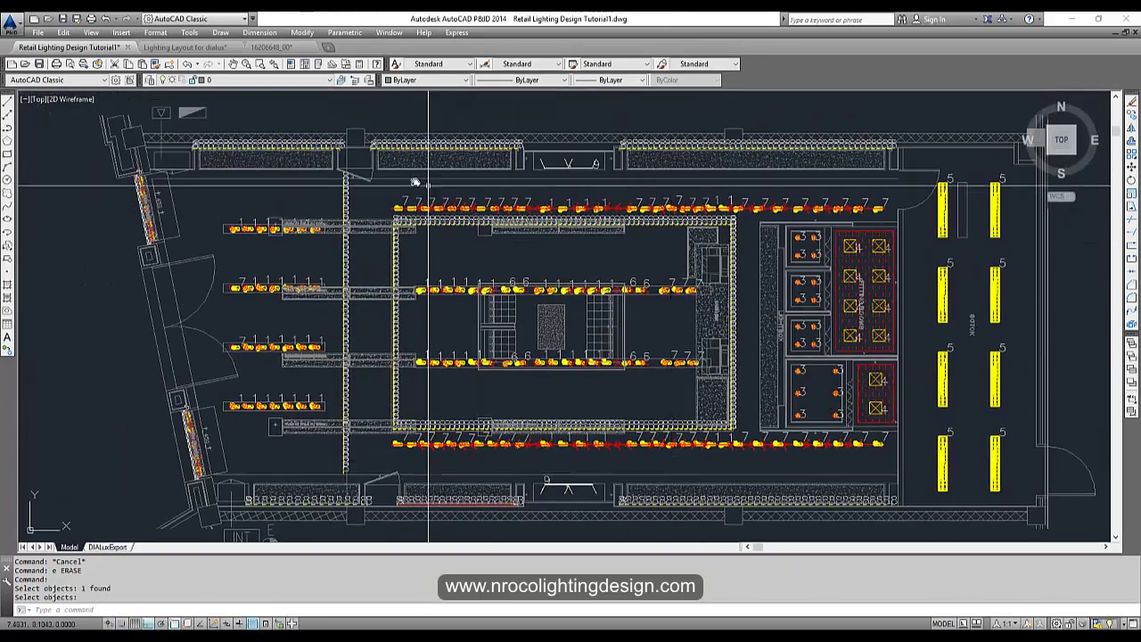
pyautogui.scroll(5, 498, 398)
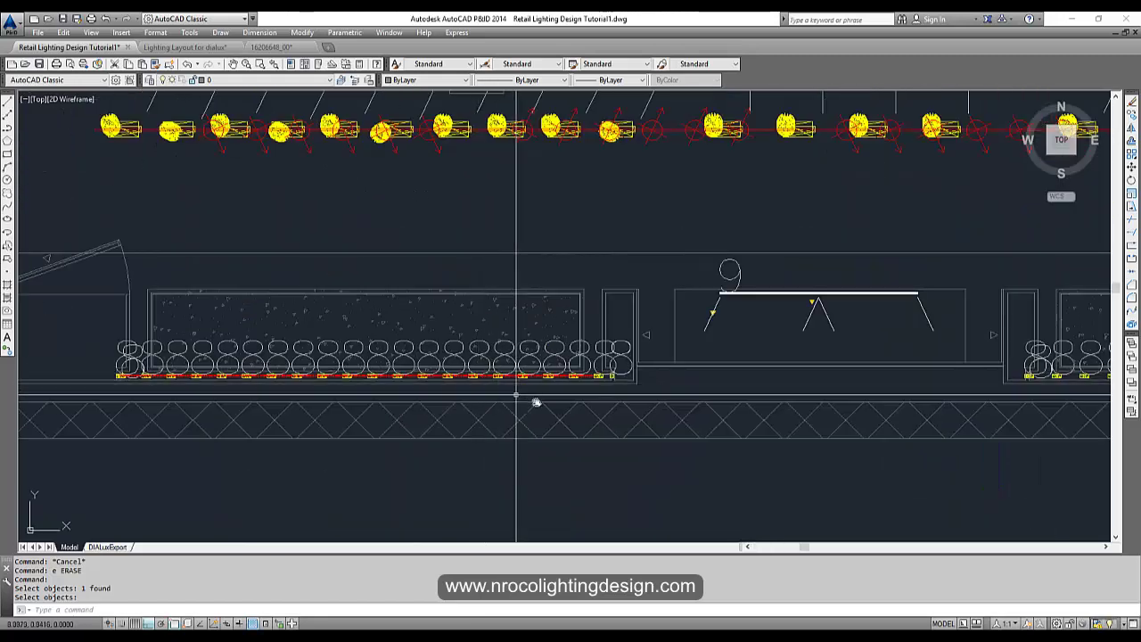
pyautogui.scroll(3, 597, 390)
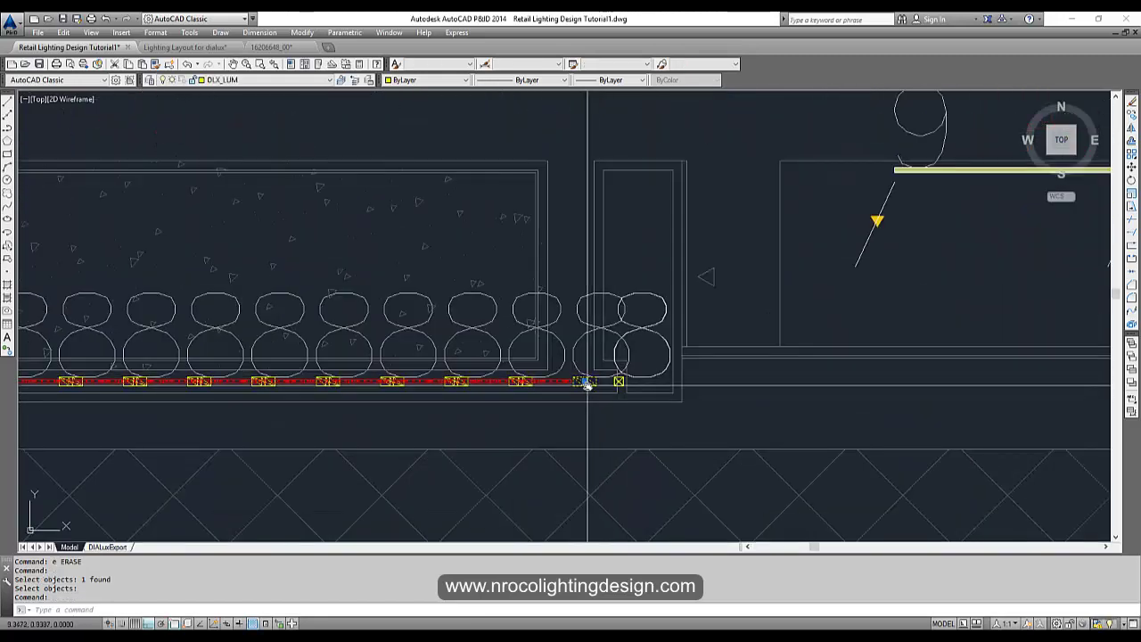